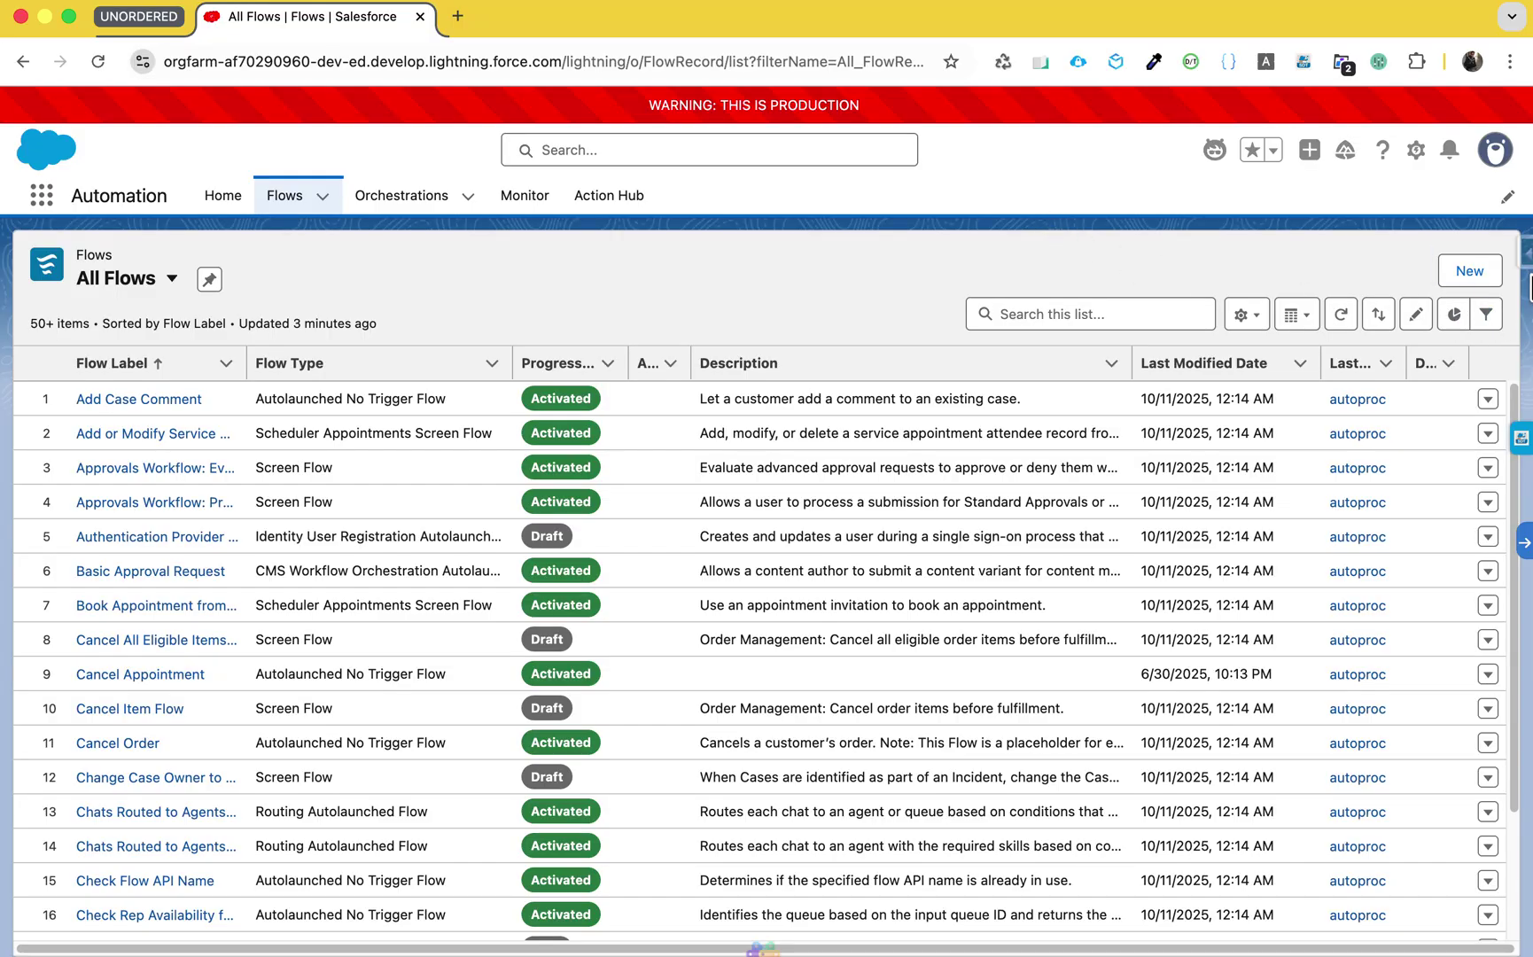
Find the Account object in Salesforce Inspector Reloaded and show all its data.
click(1525, 257)
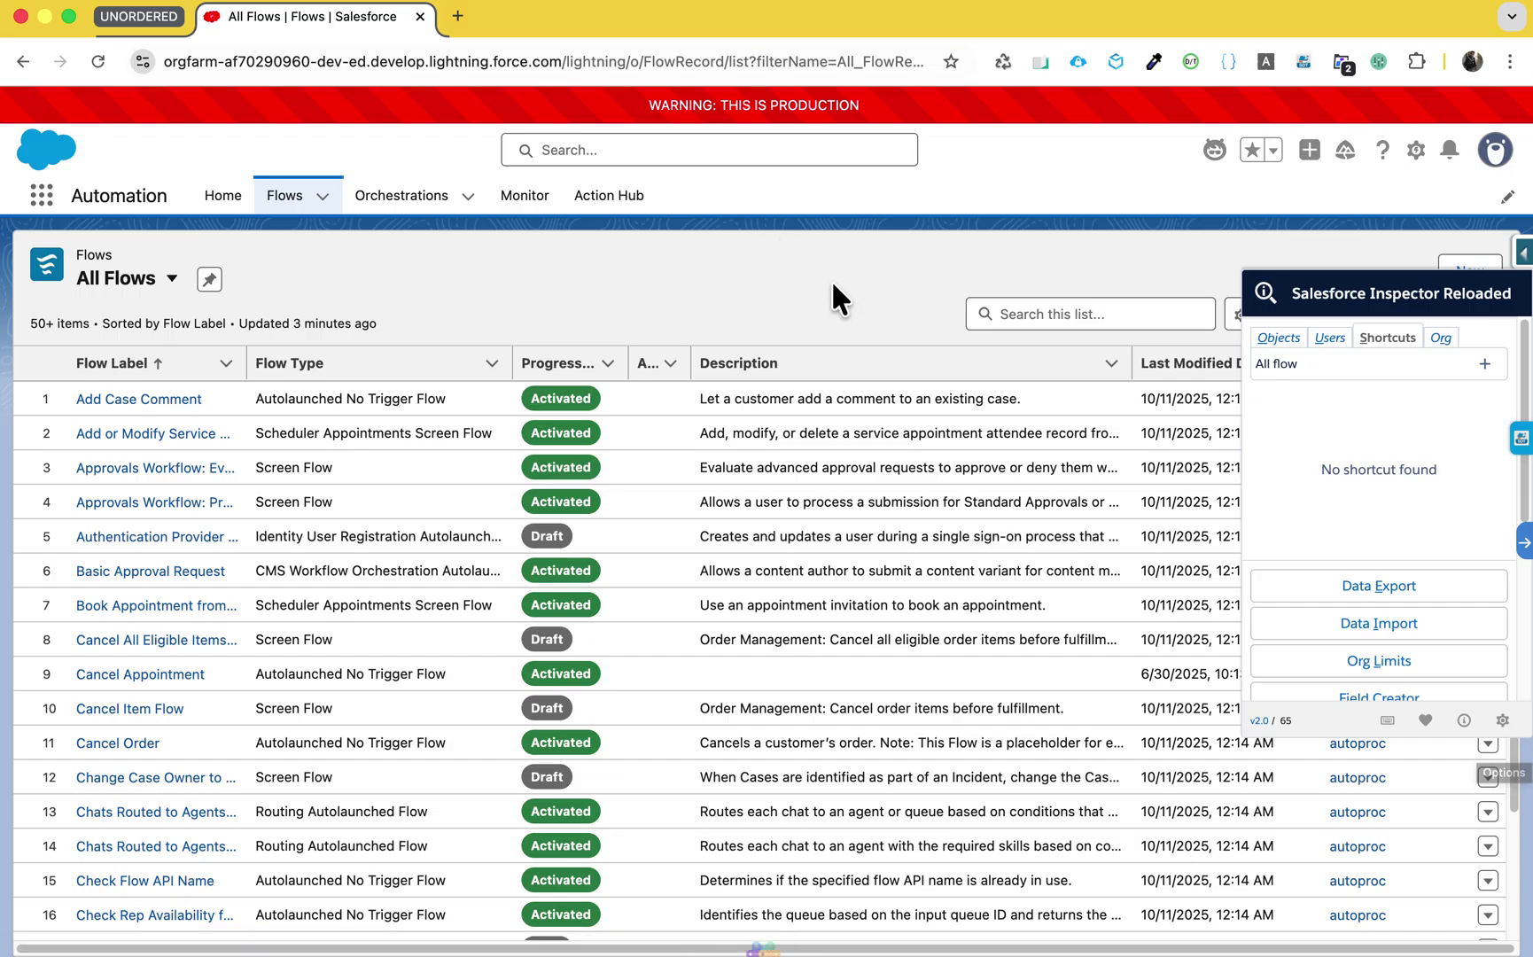
click(1278, 338)
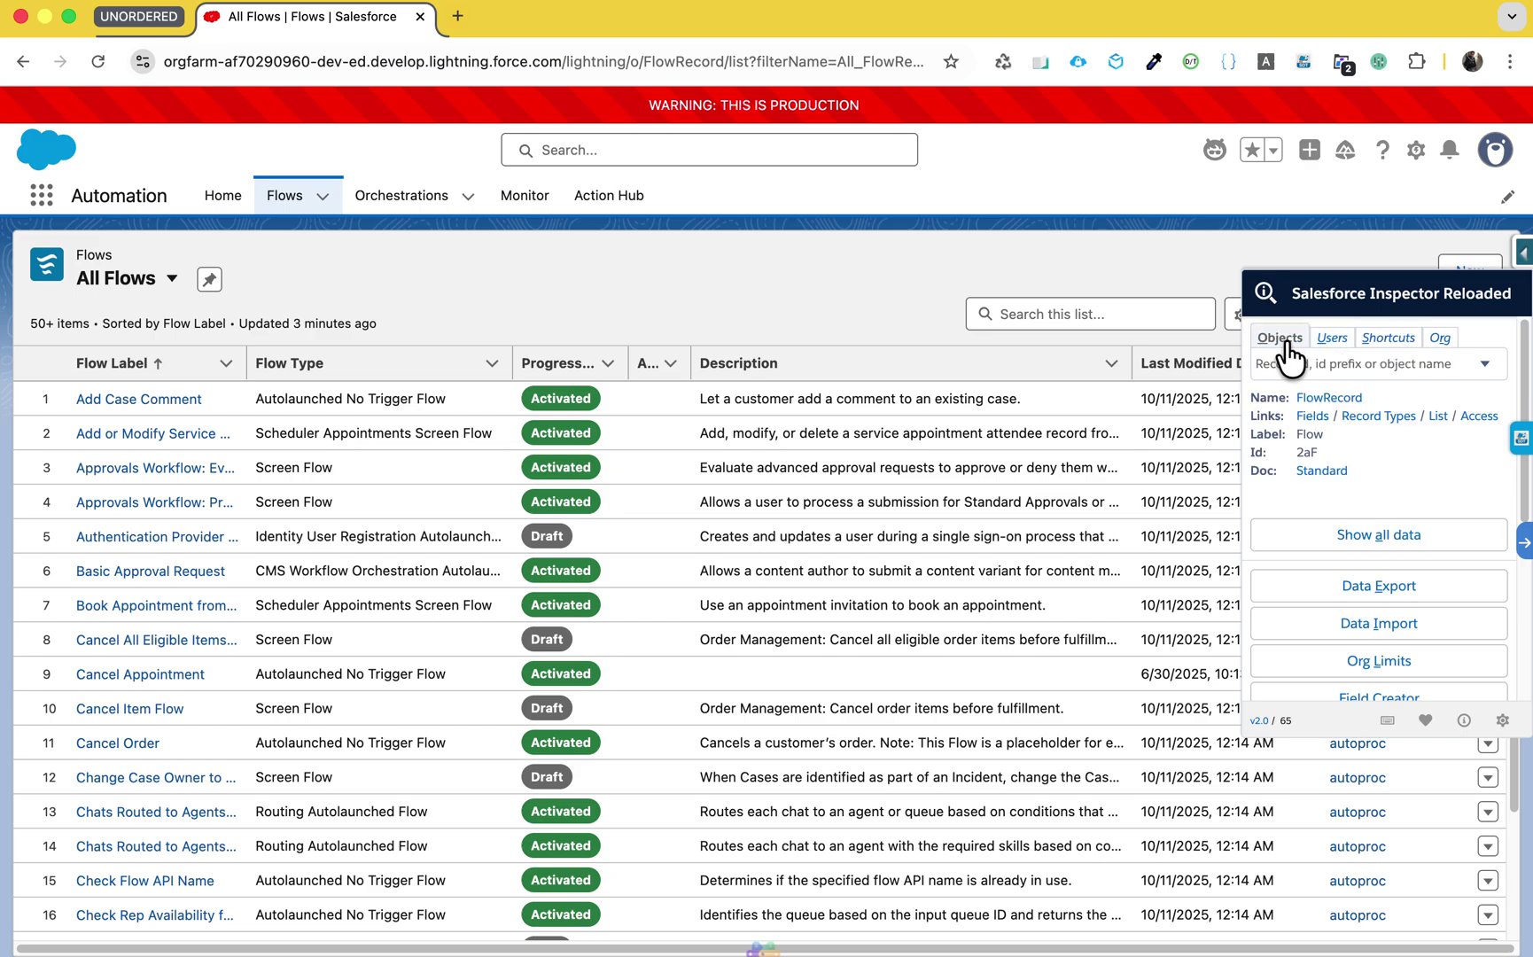
click(1396, 340)
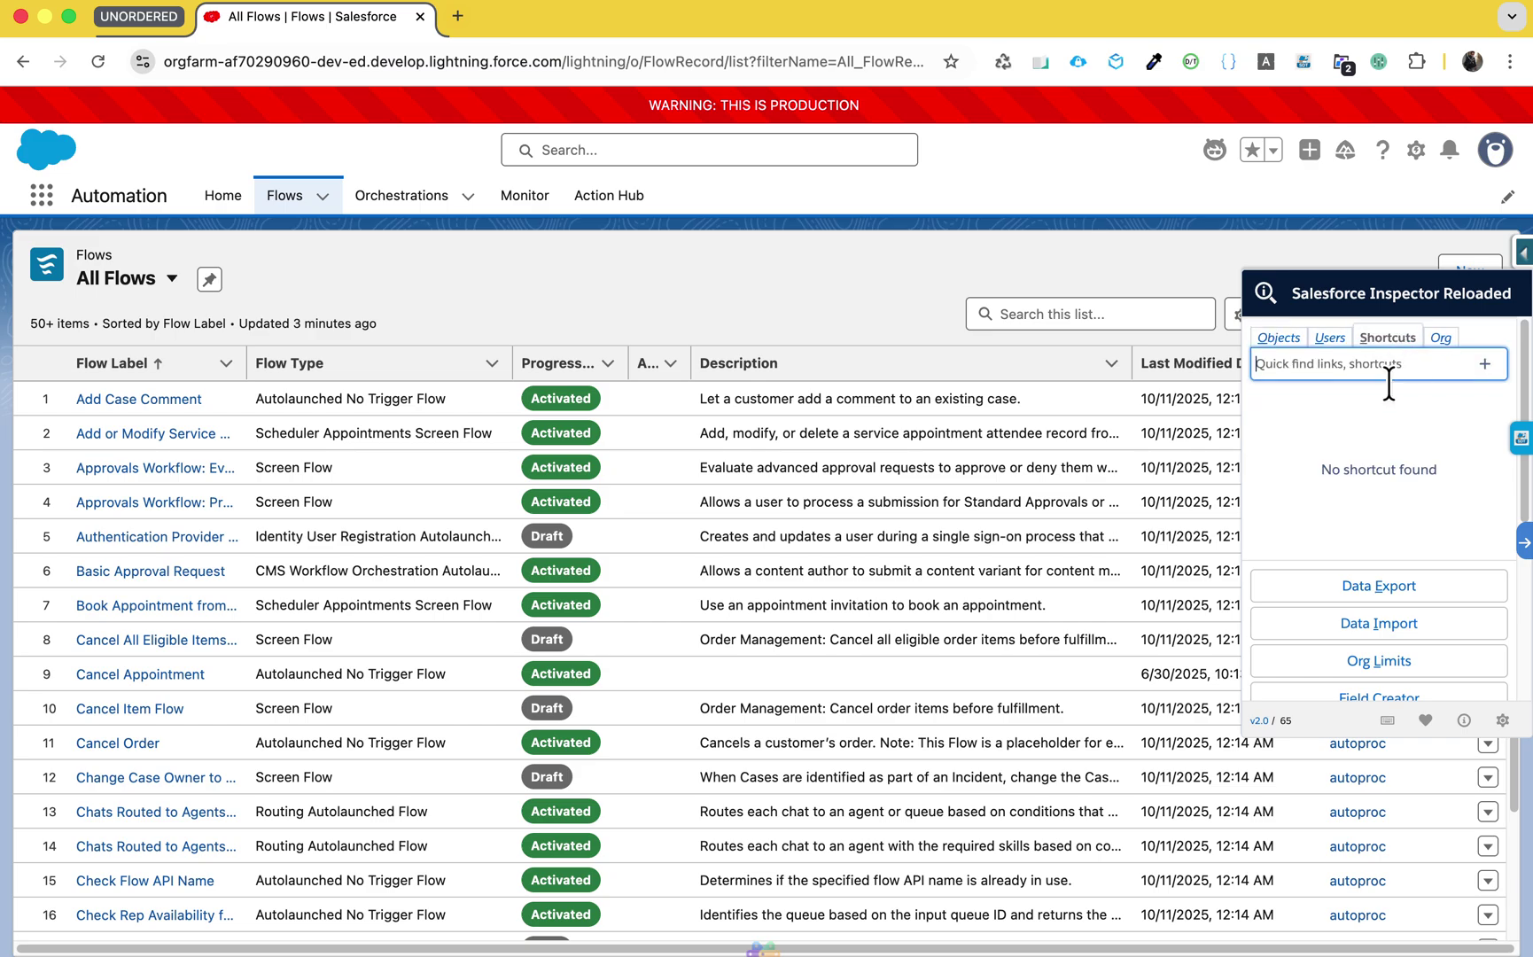
click(1279, 342)
click(1310, 372)
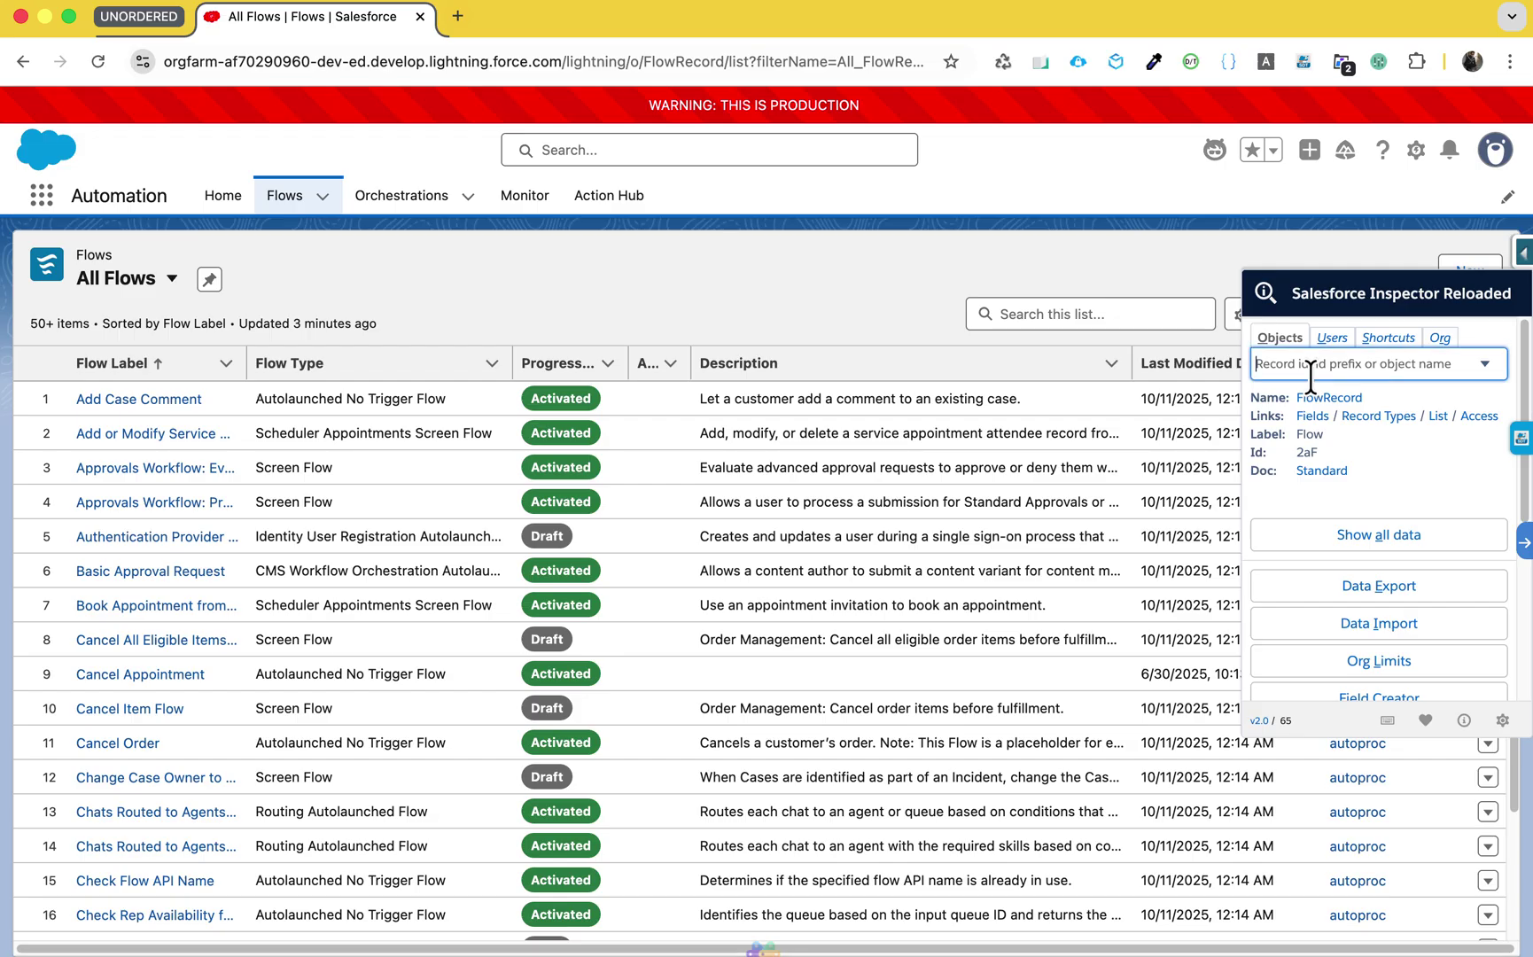
text(account)
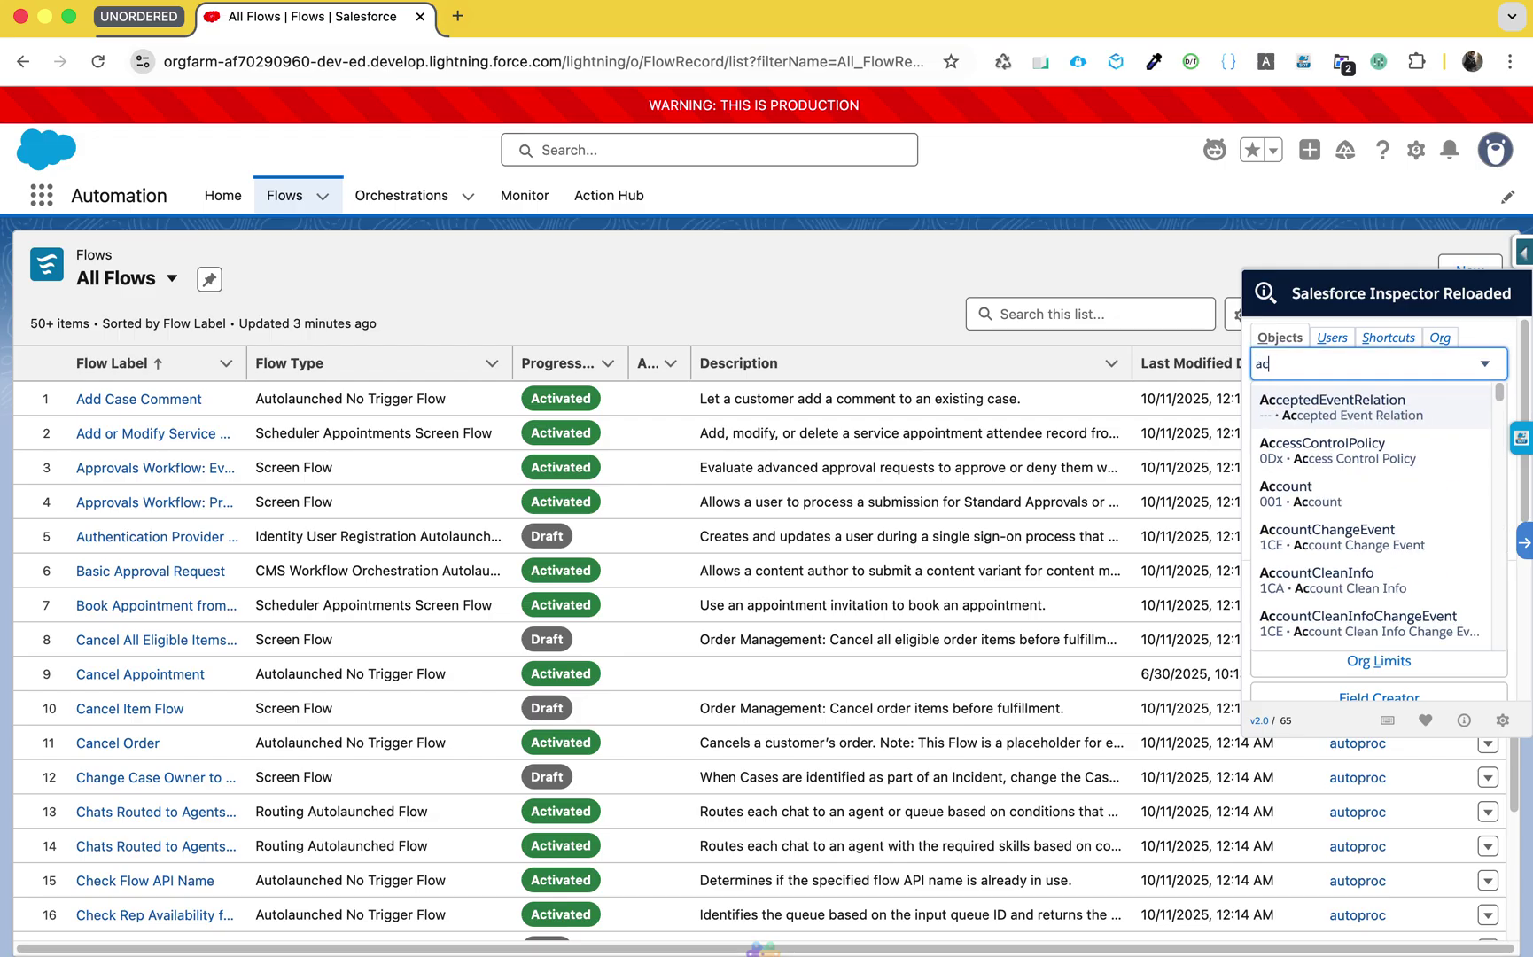
click(1313, 413)
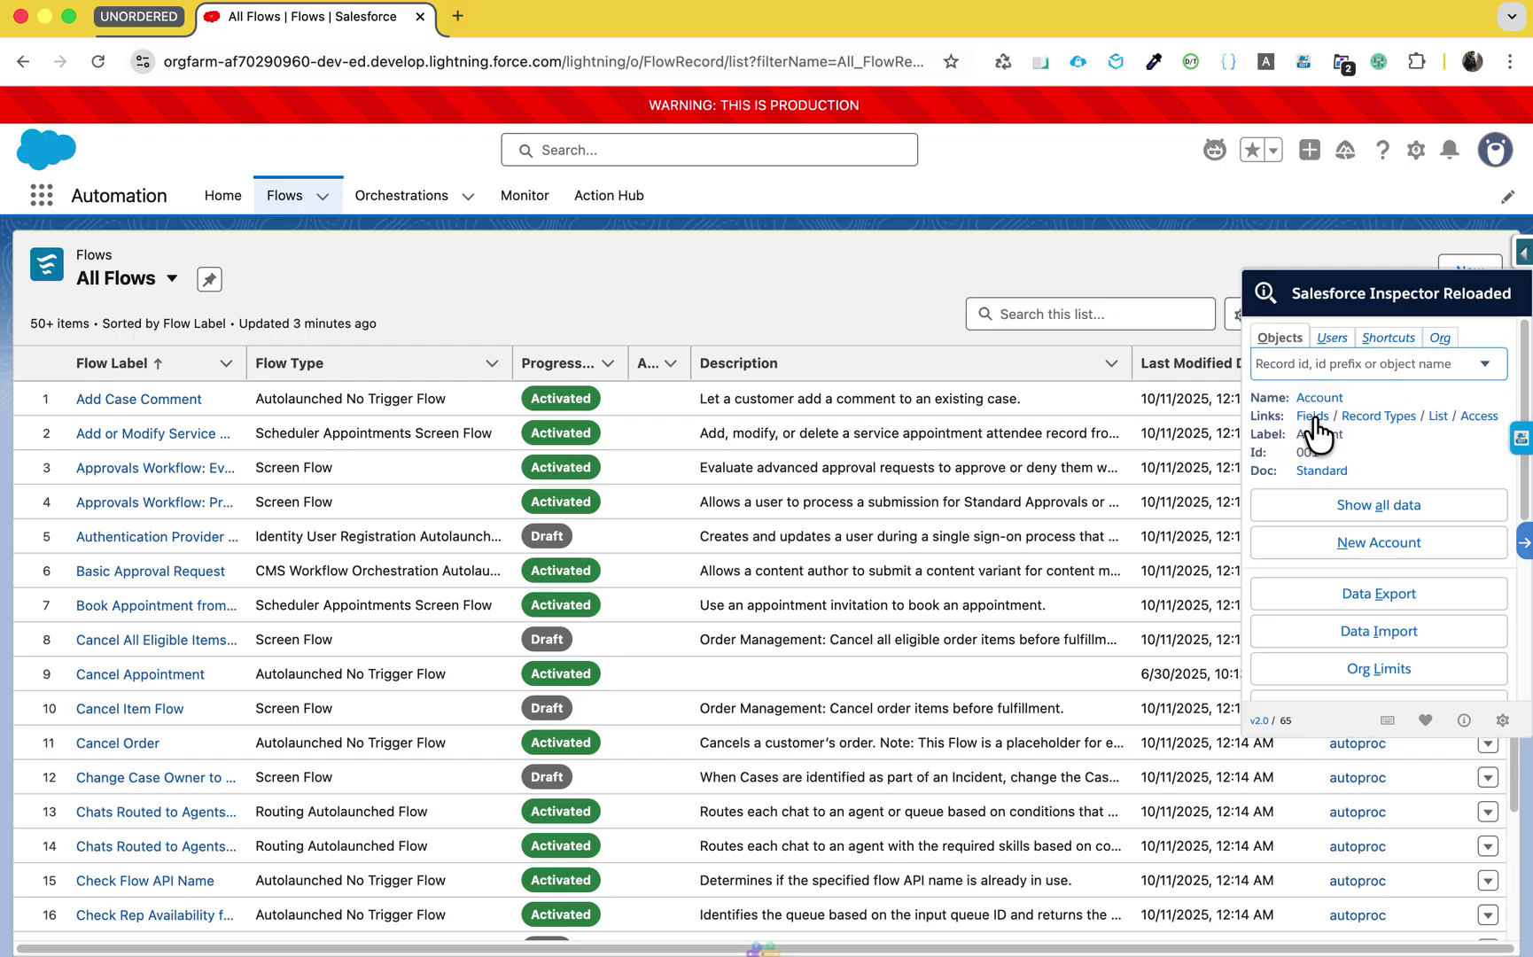
click(1384, 507)
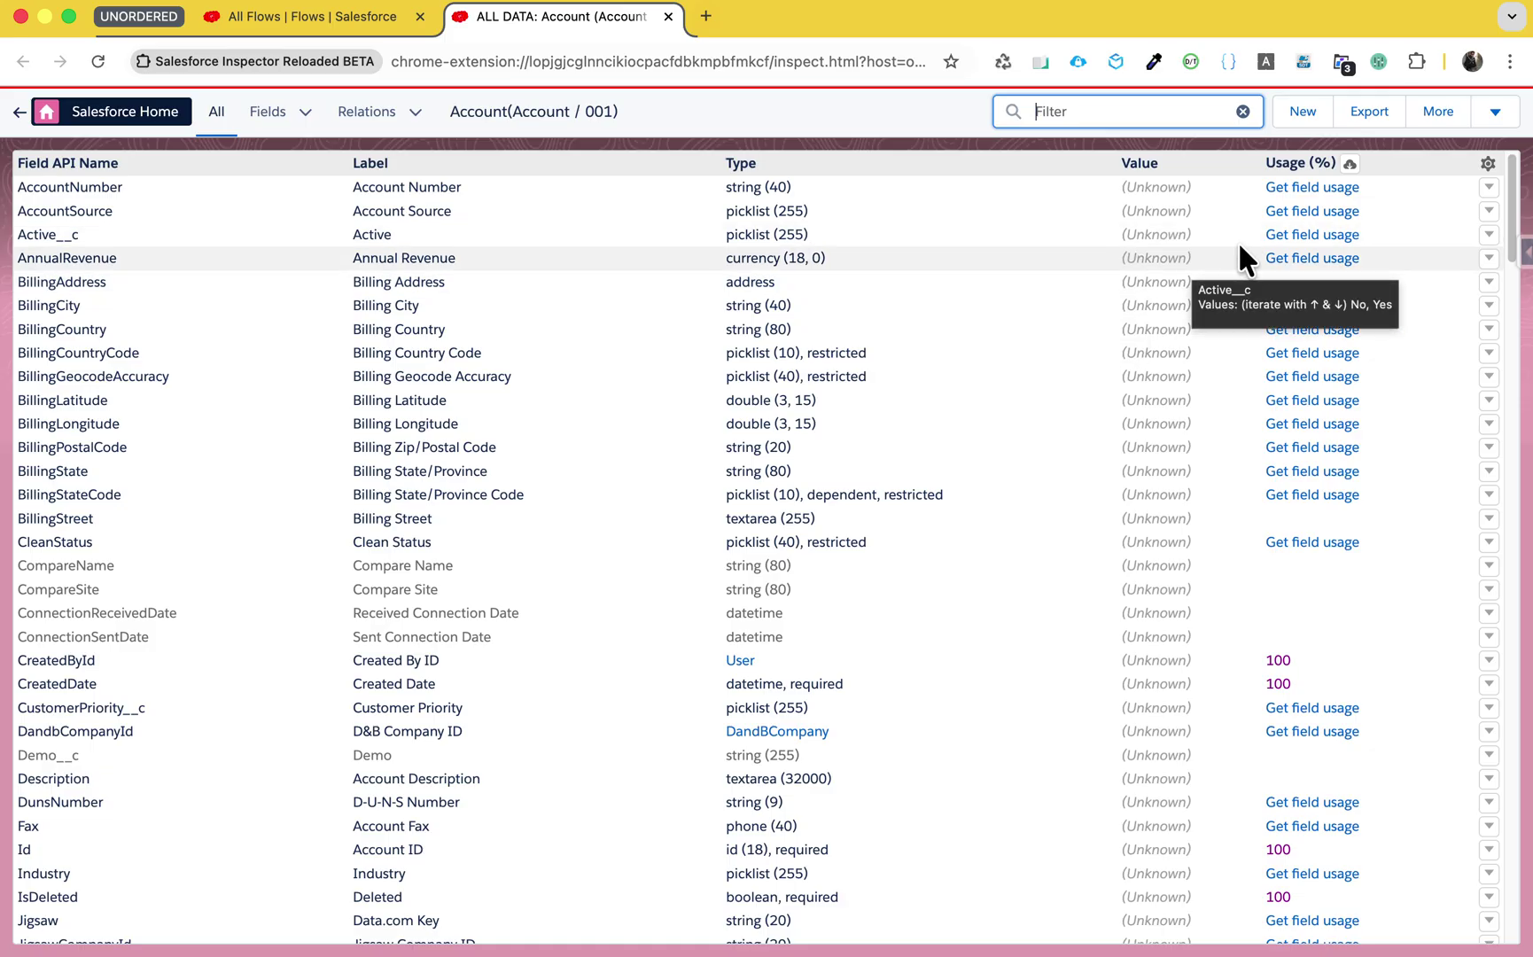
Calculate the usage percentage of the Active__c field, and then of all the Account fields.
click(1283, 235)
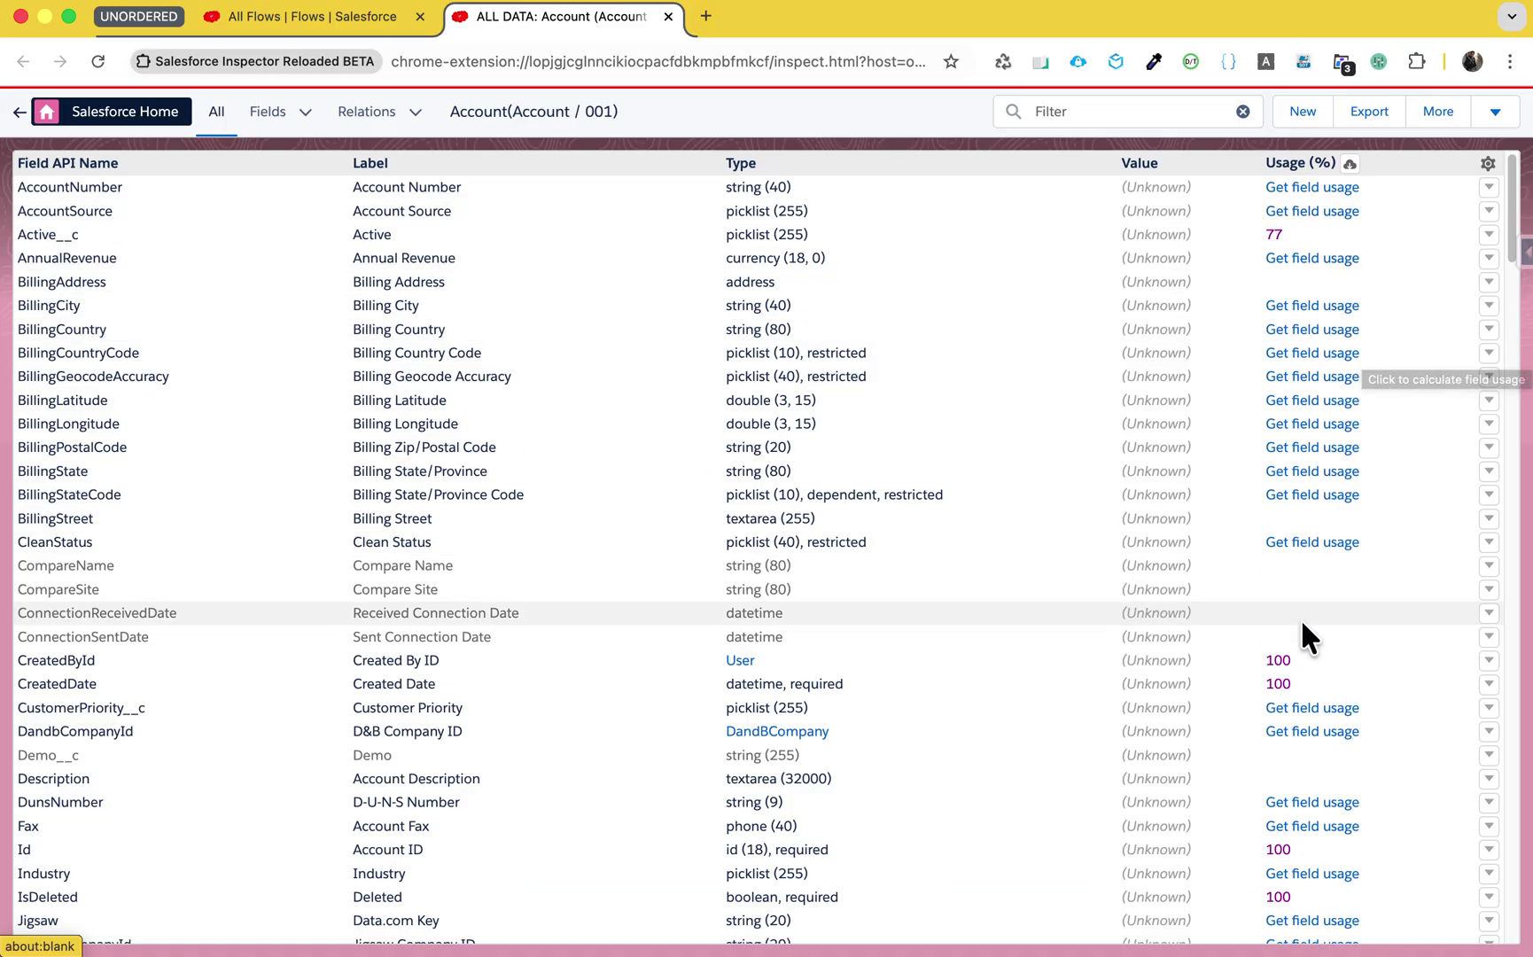
click(1350, 165)
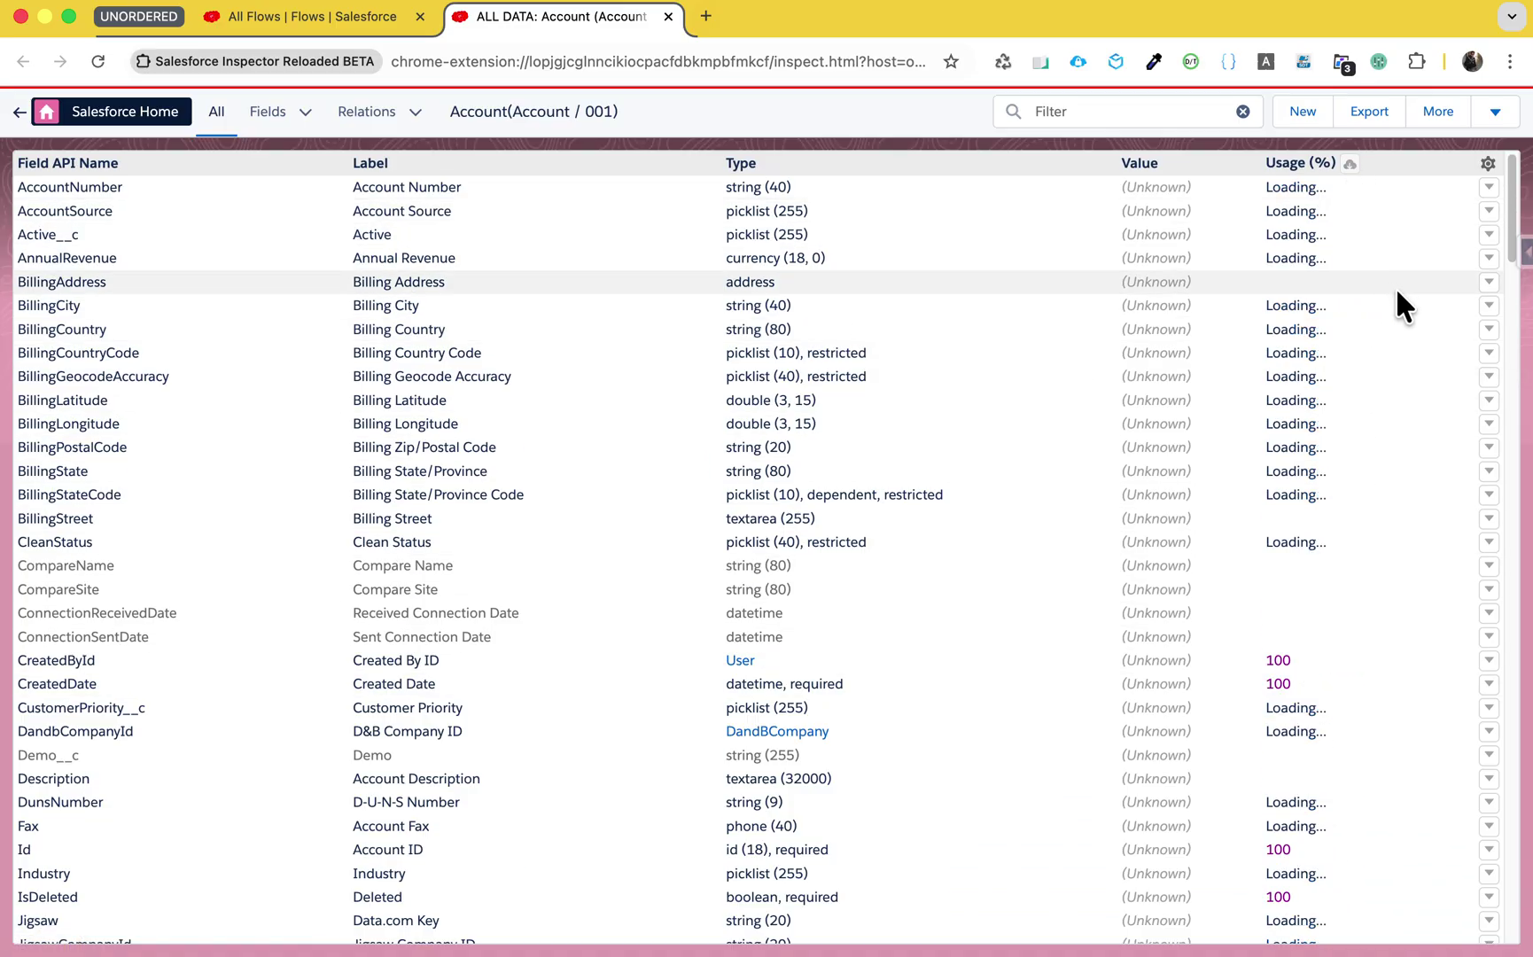
mouse_move(1398, 297)
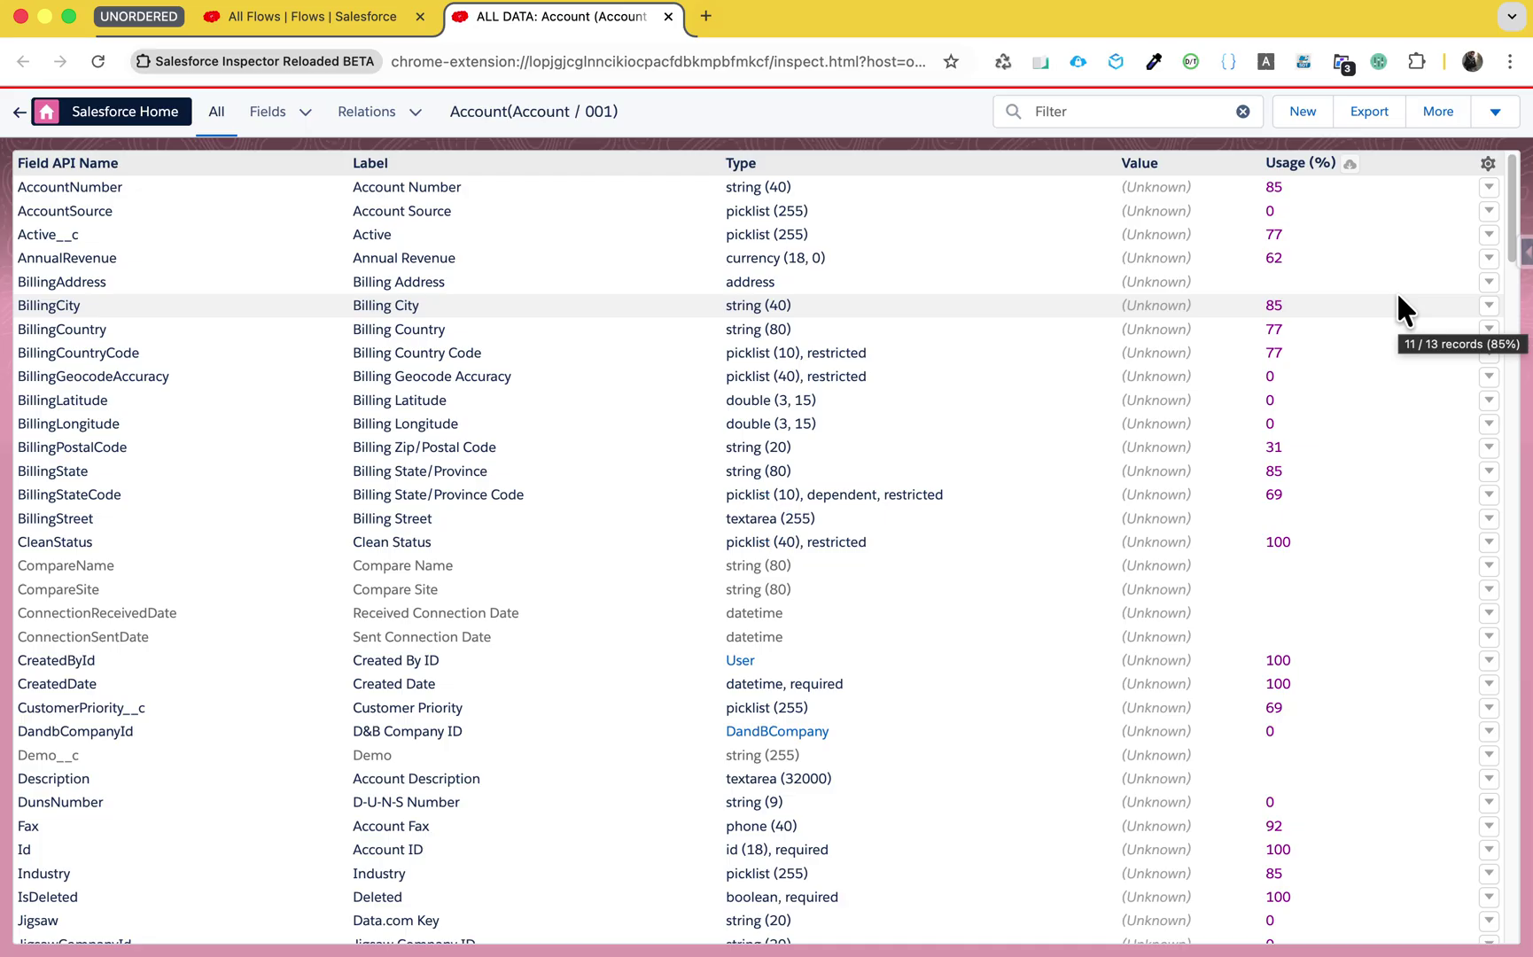
Sort the Account fields by usage percentage from highest to lowest and review the most and least used fields.
click(1308, 170)
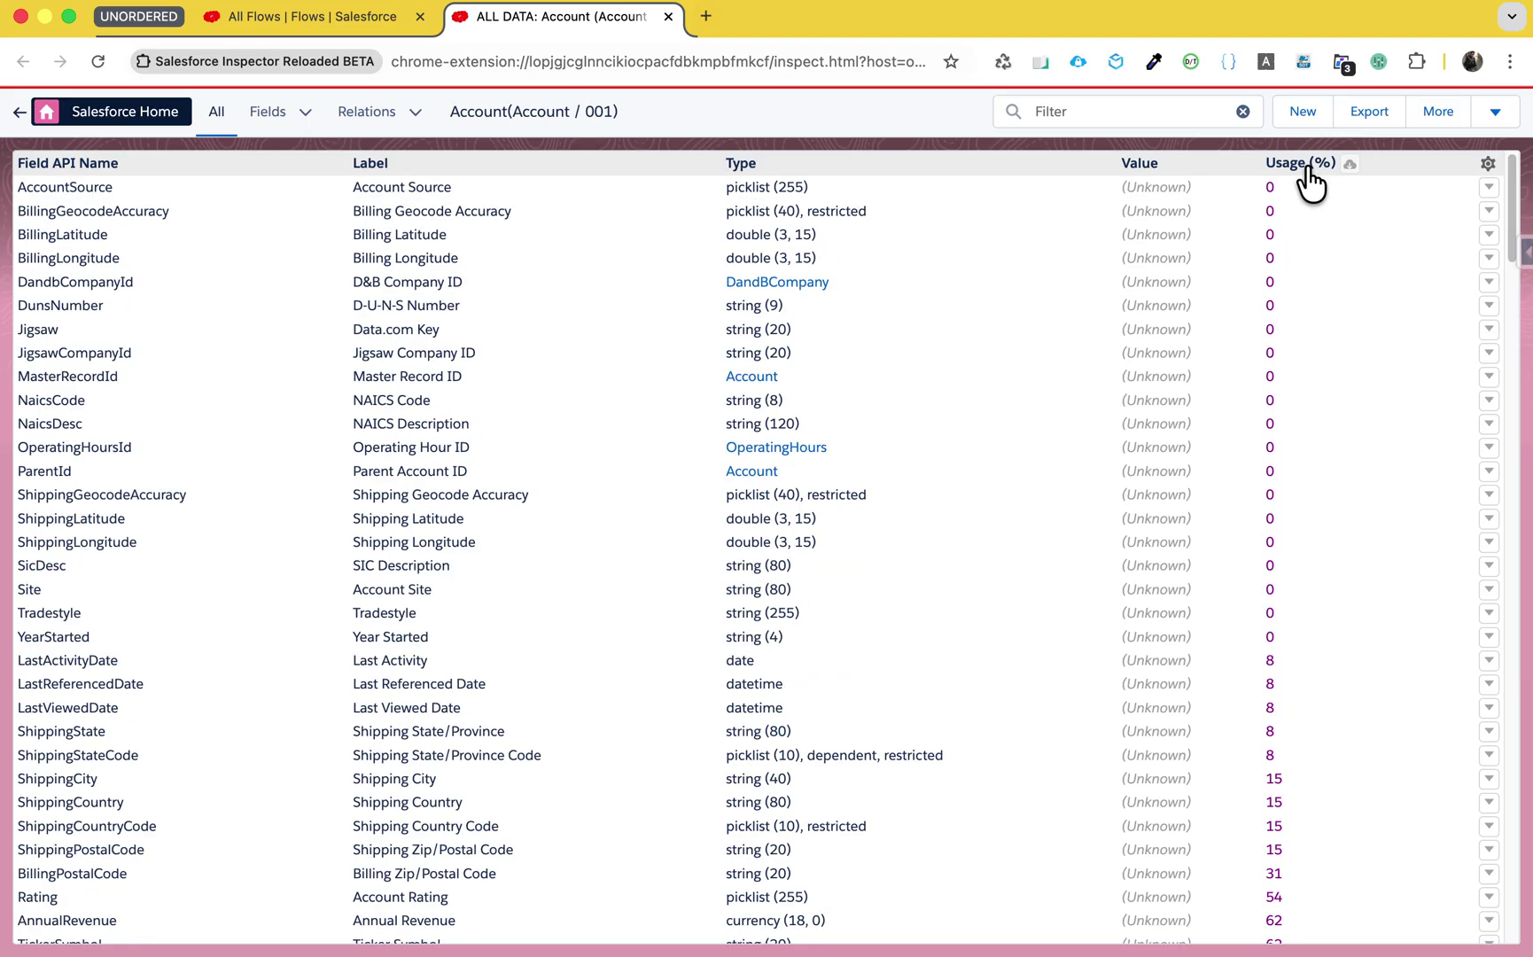
click(1308, 170)
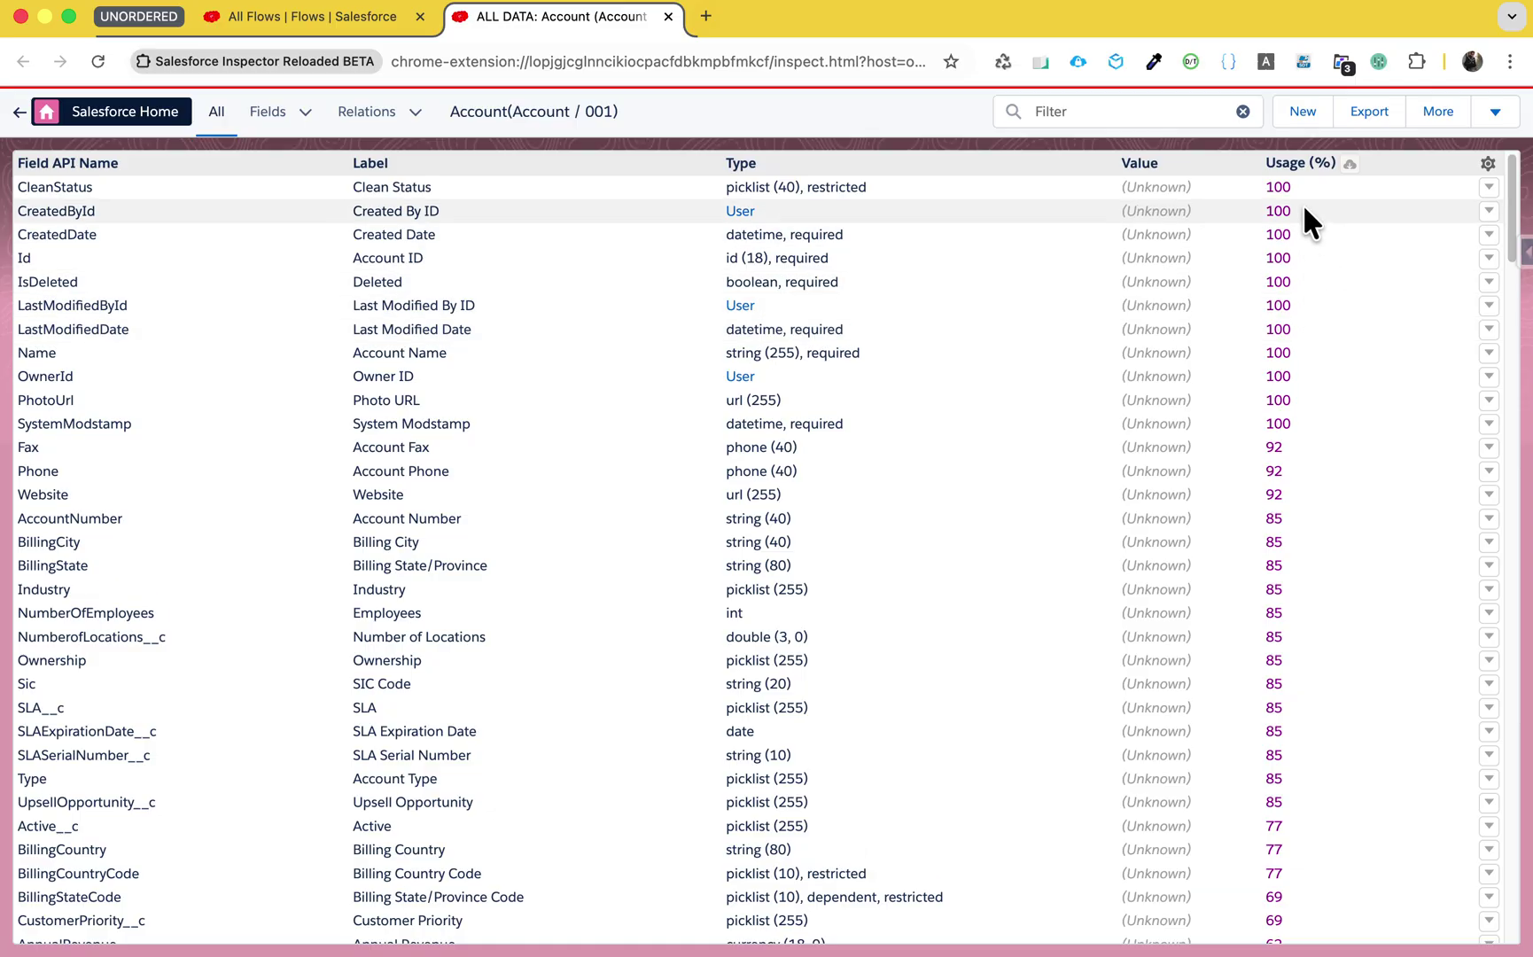
mouse_move(1304, 210)
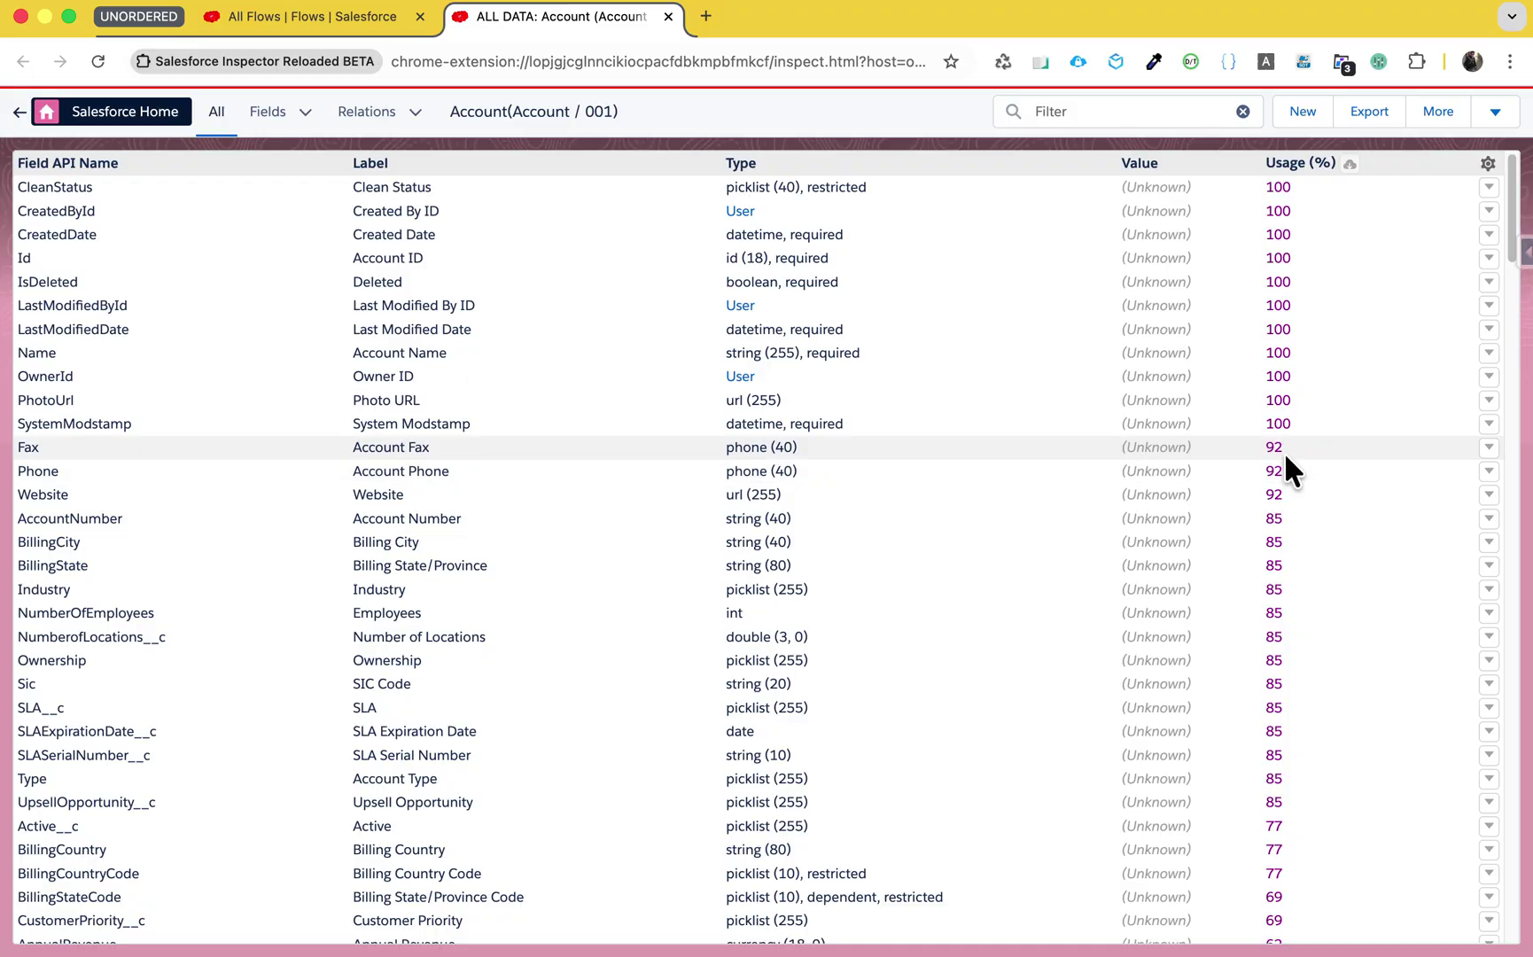
scroll(1321, 708, down, 10)
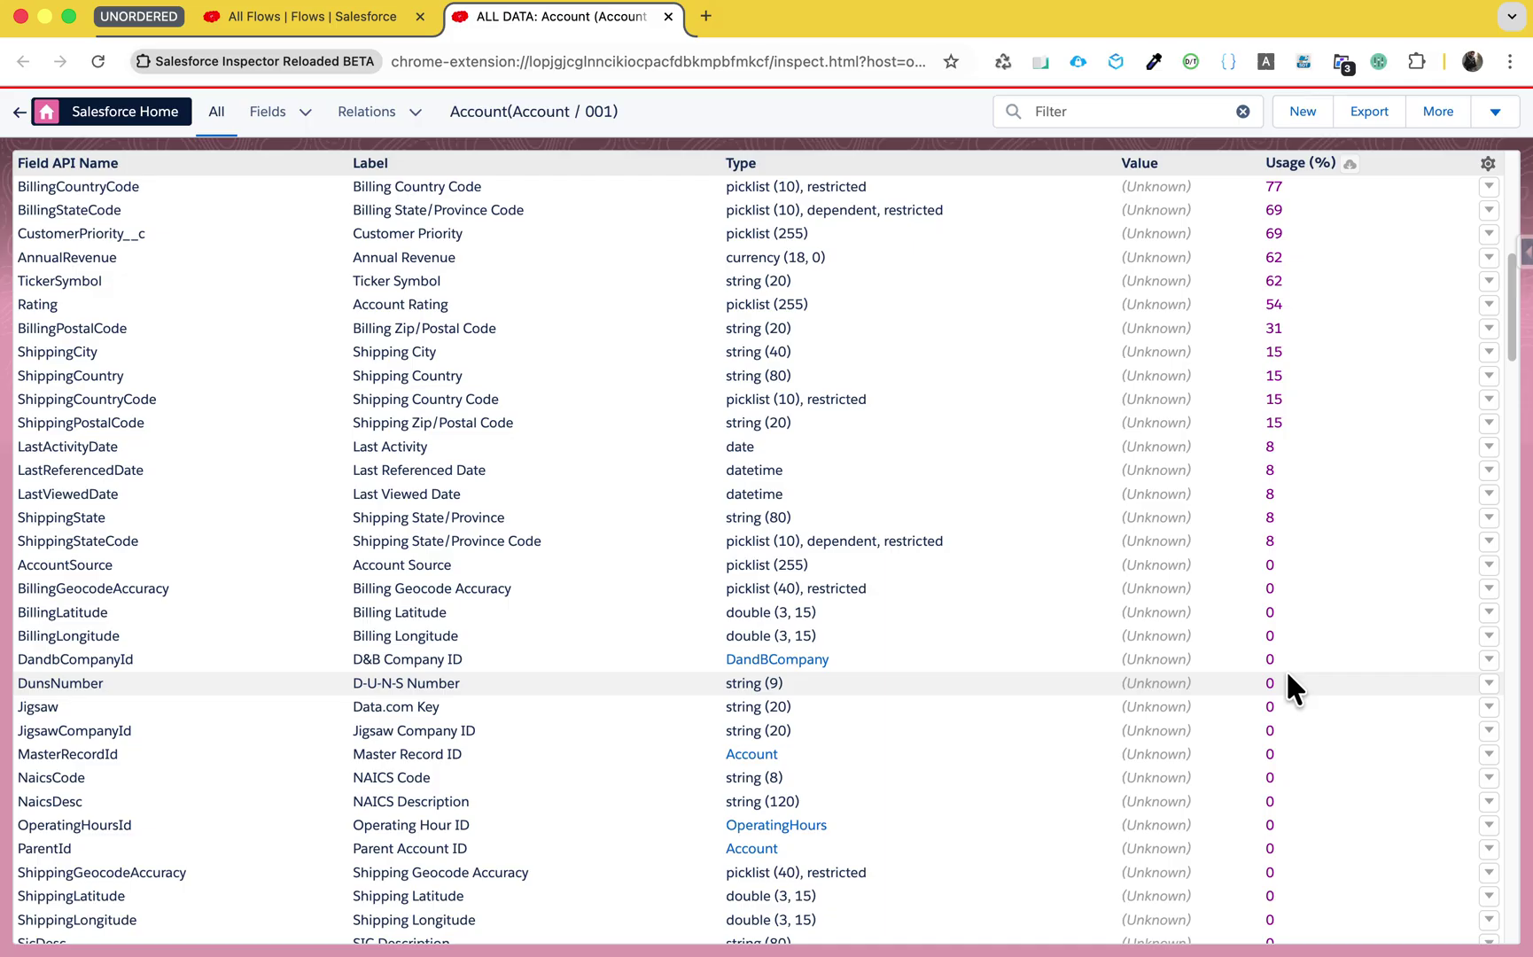
scroll(1286, 670, up, 10)
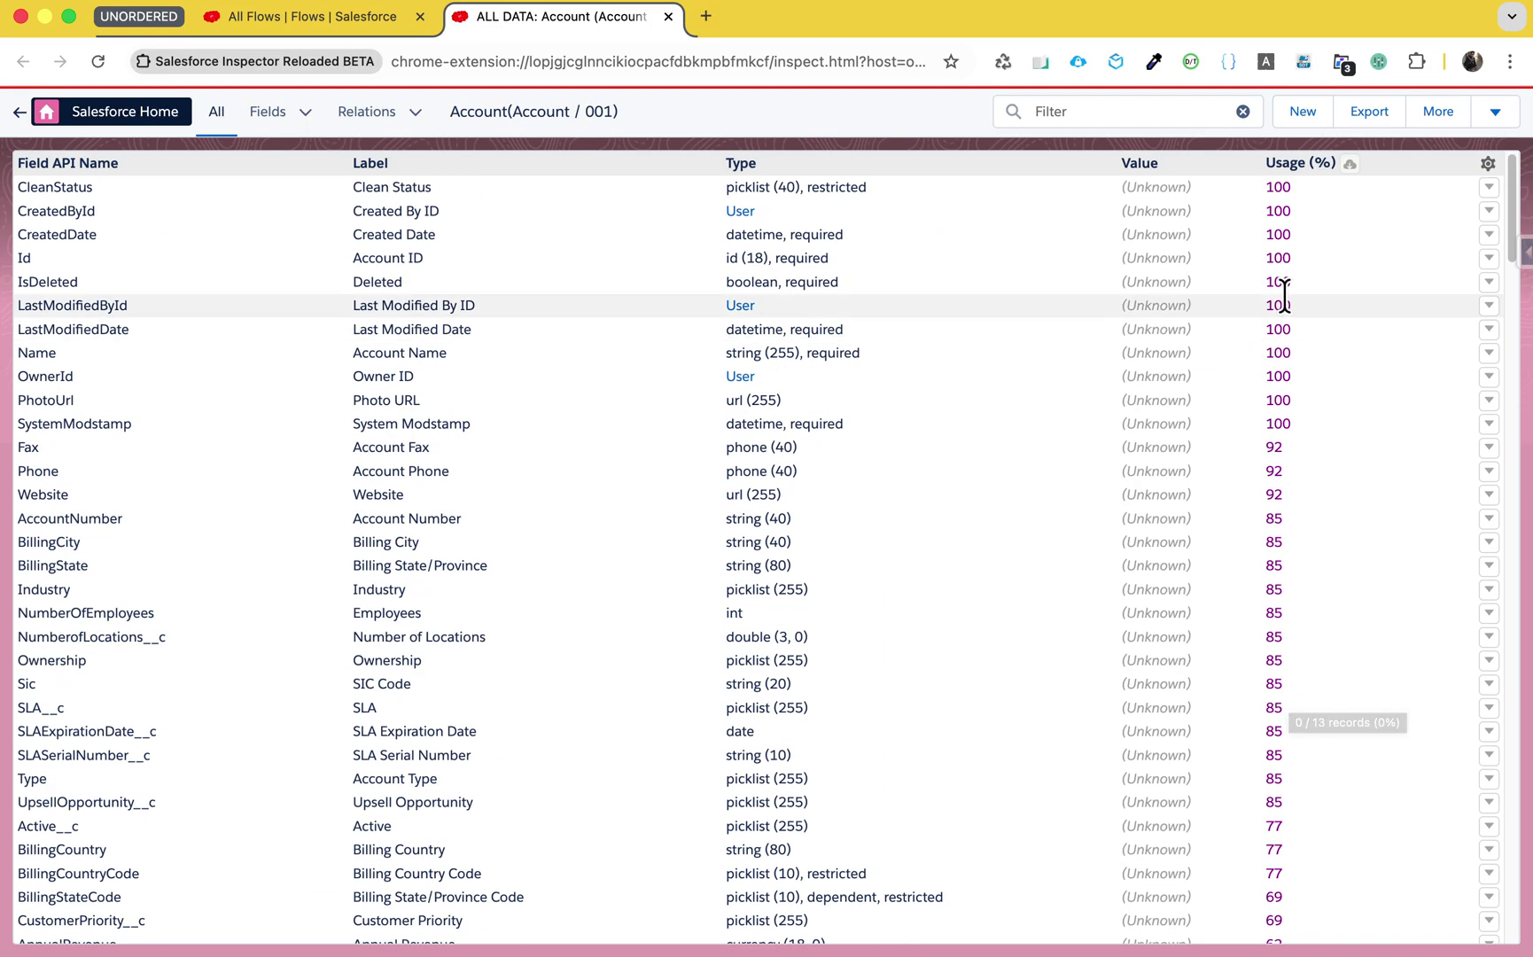
mouse_move(1282, 476)
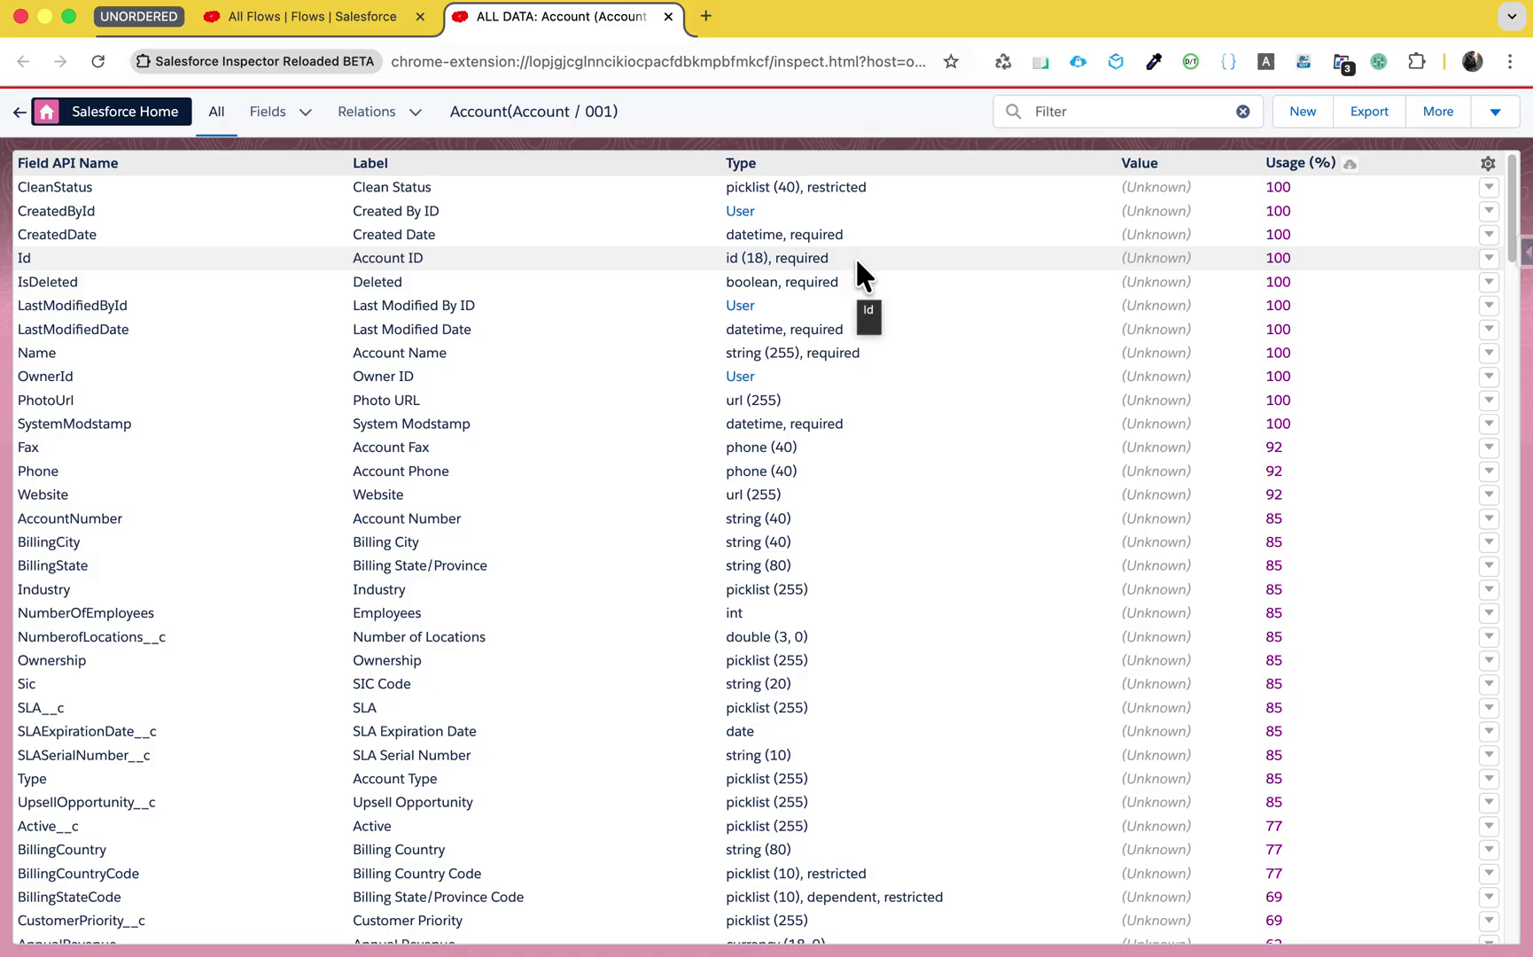
From the All Flows page, open Salesforce Inspector's Data Export options and switch display of the AgentForce button off and back on.
click(350, 25)
click(903, 266)
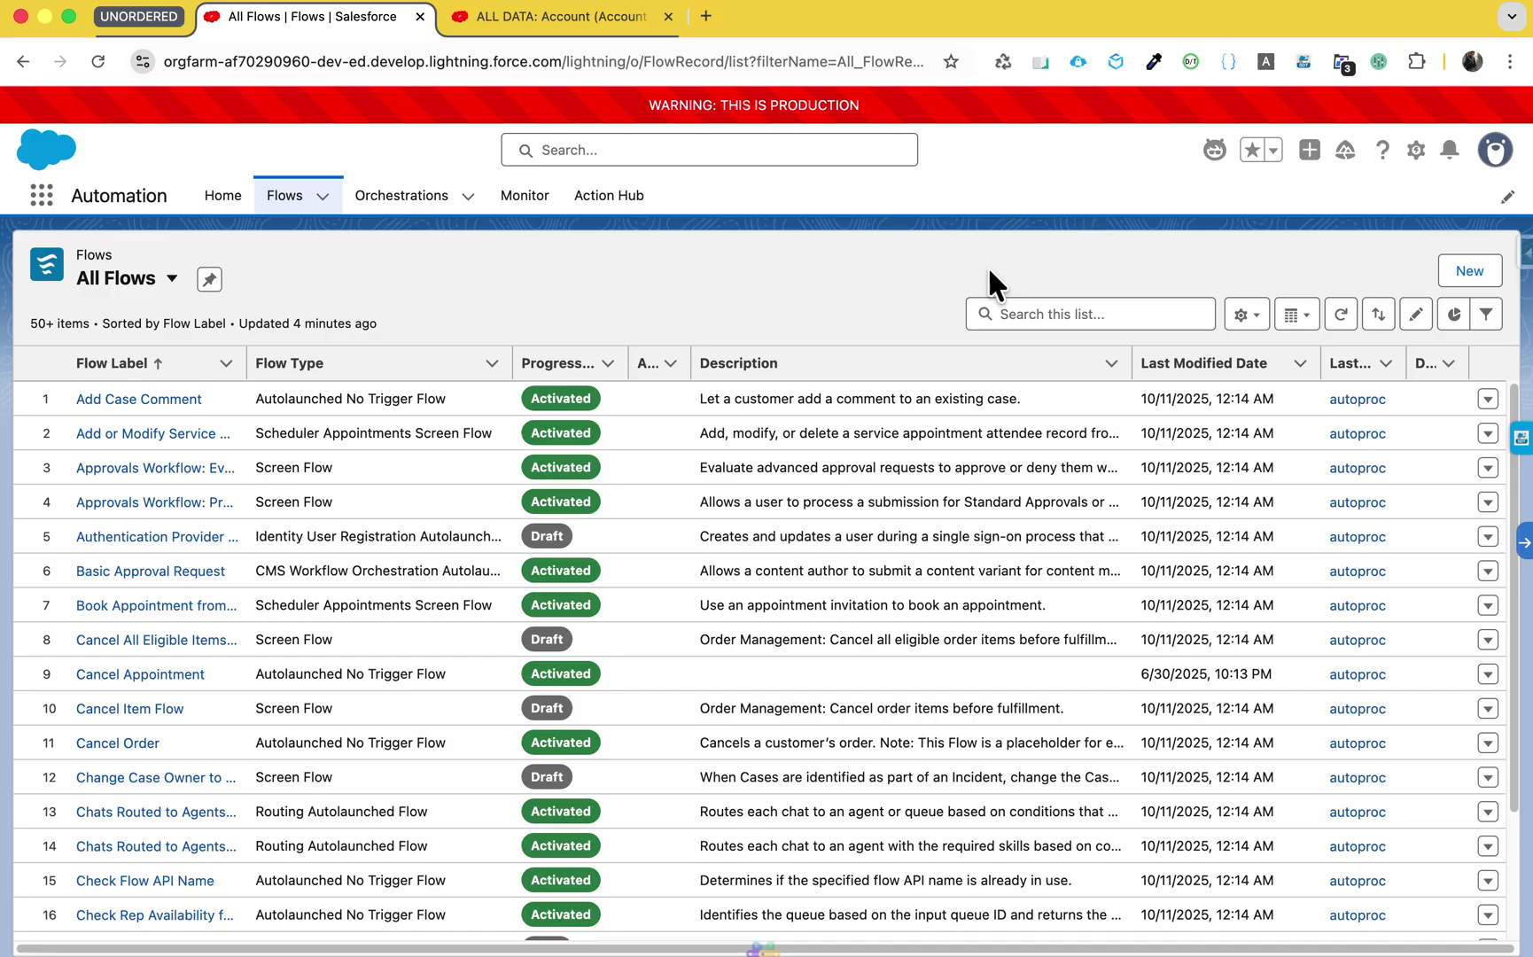
click(1524, 256)
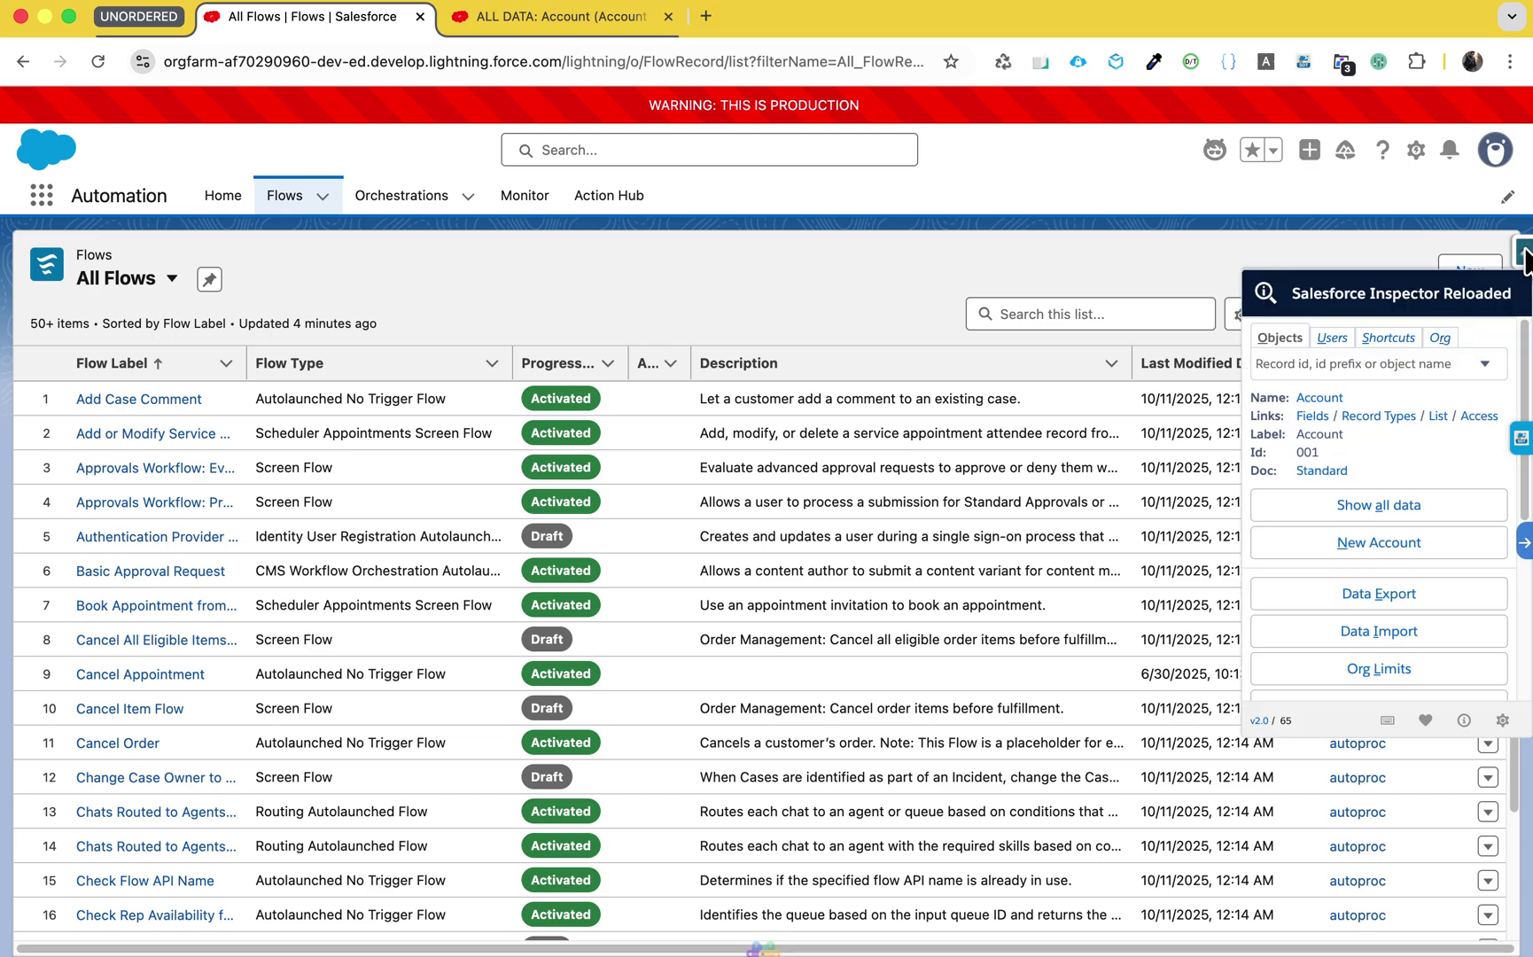
click(1502, 720)
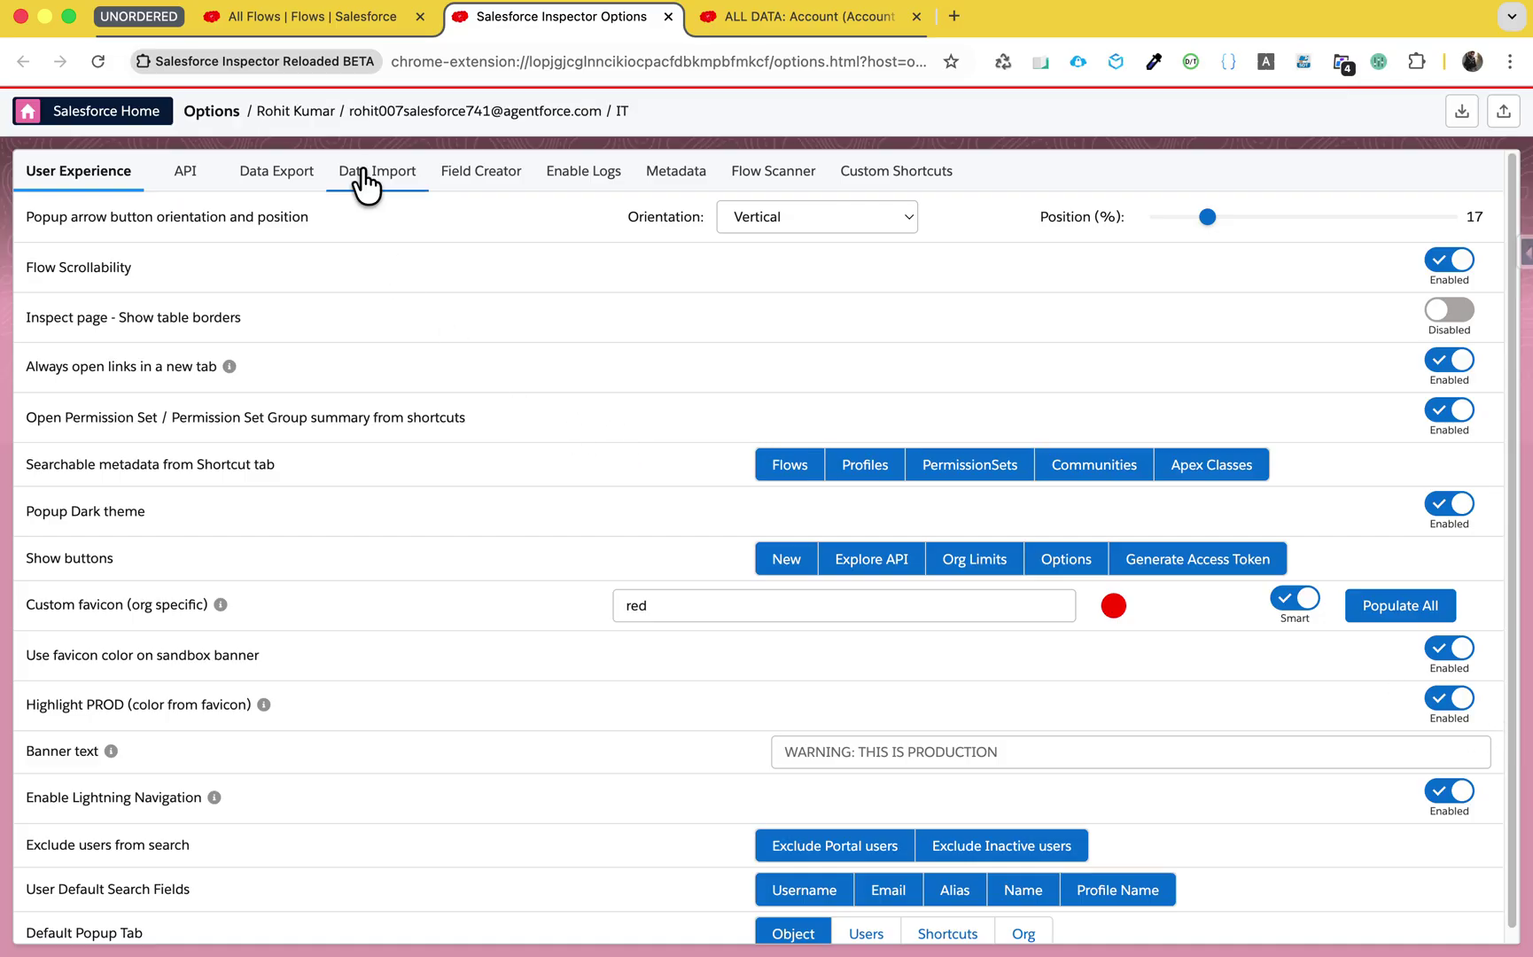
click(283, 175)
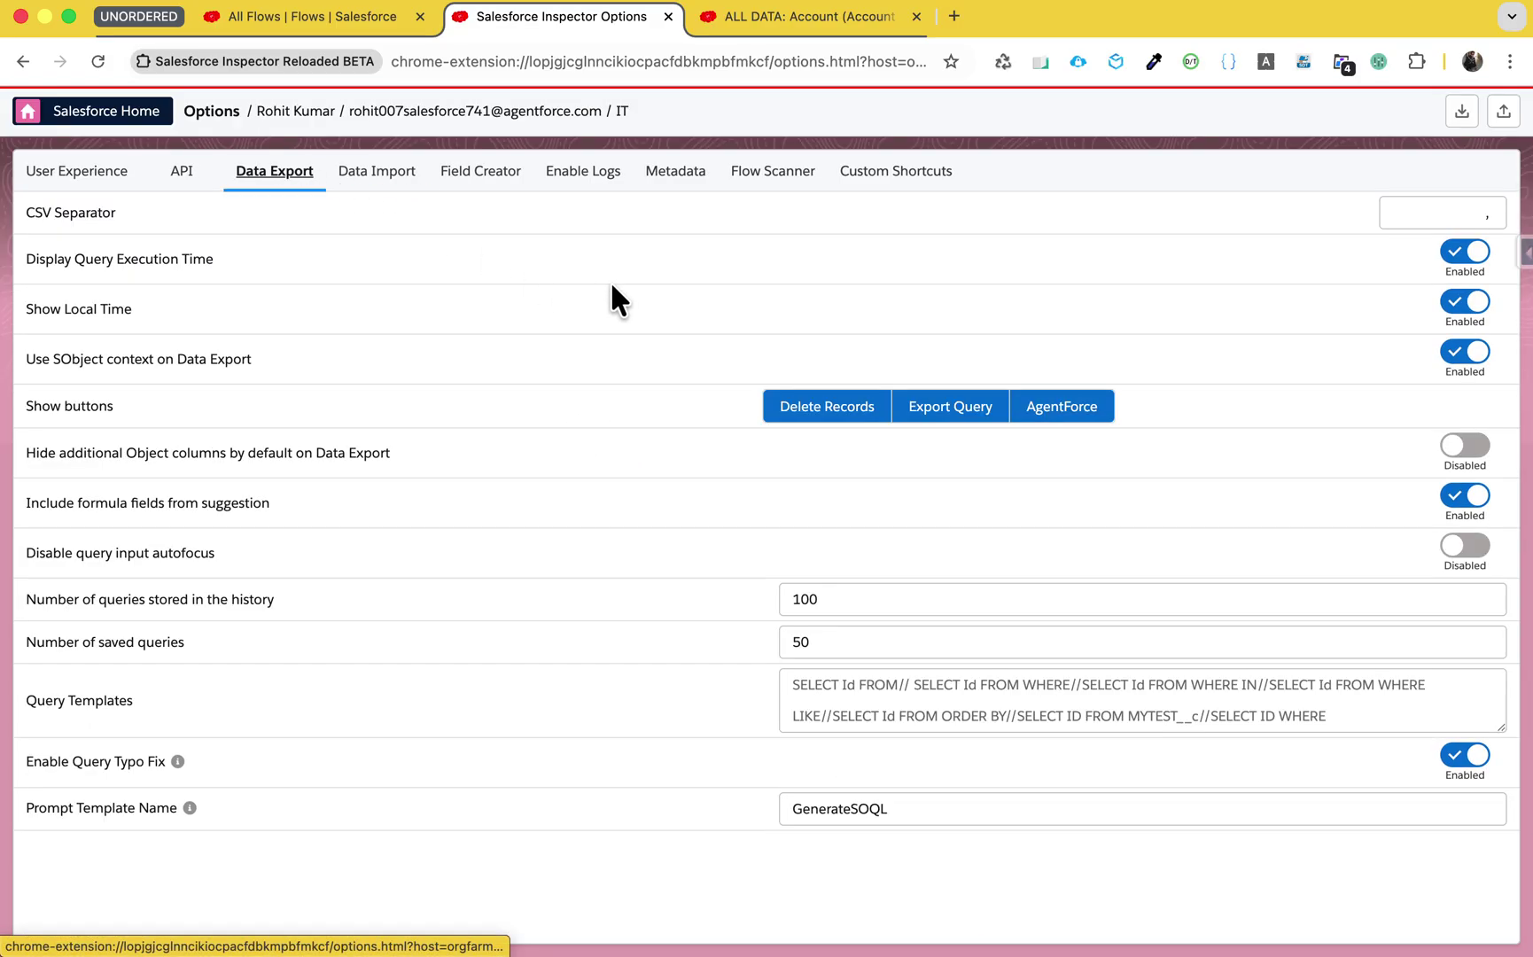
click(1069, 407)
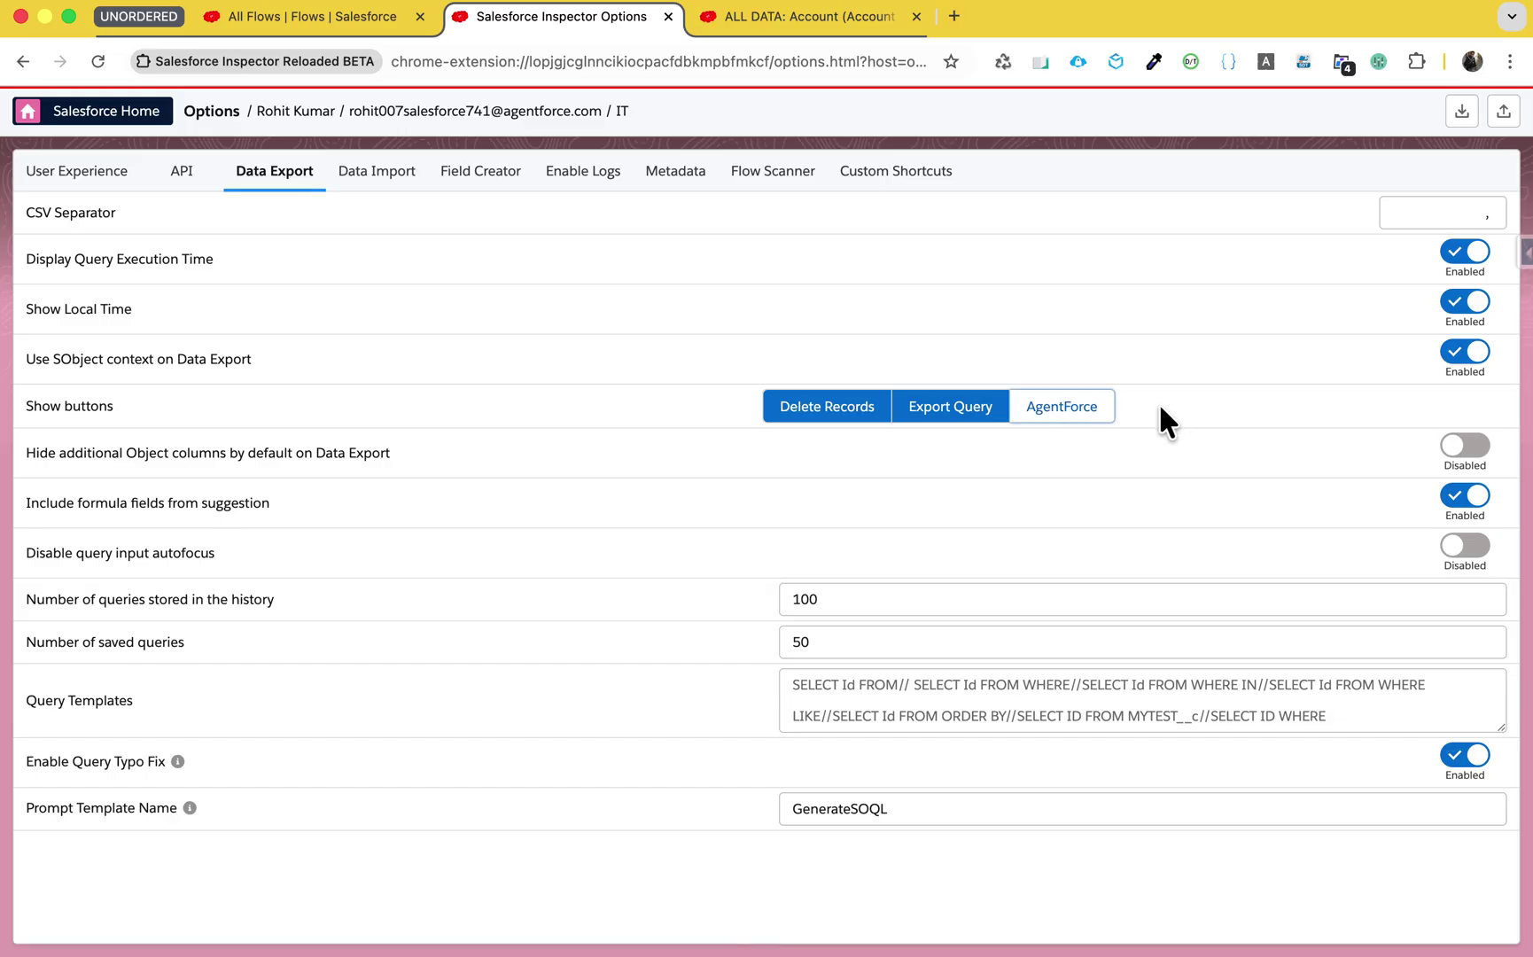
click(1106, 414)
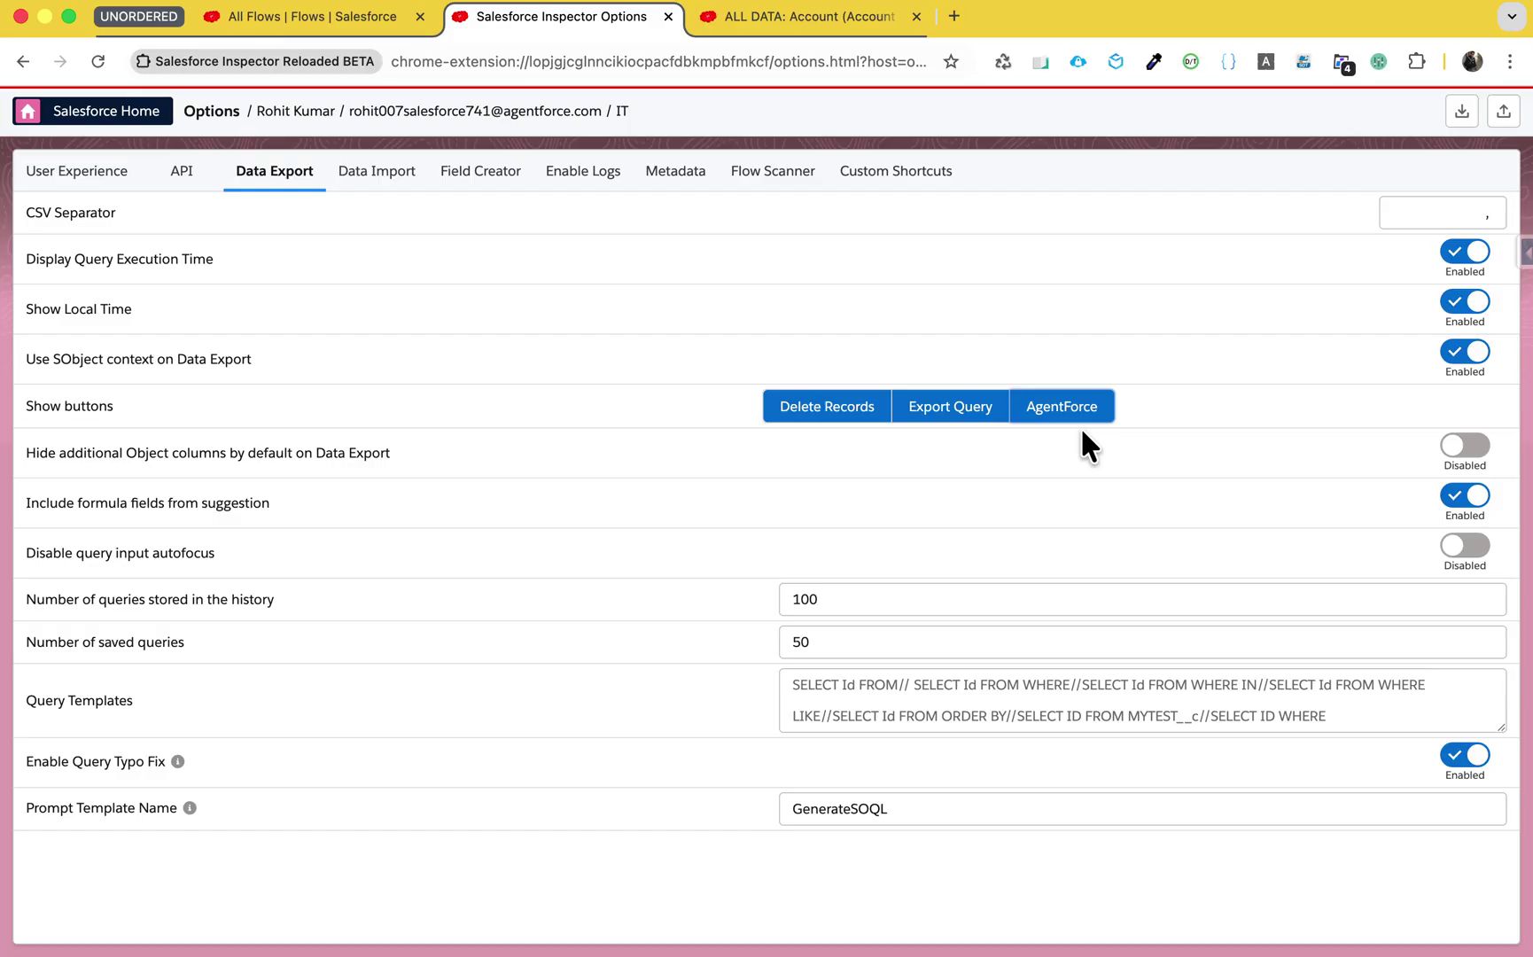
Open Salesforce Inspector's Data Export page and bring up the Agentforce SOQL query builder, ready for a query description.
click(1523, 259)
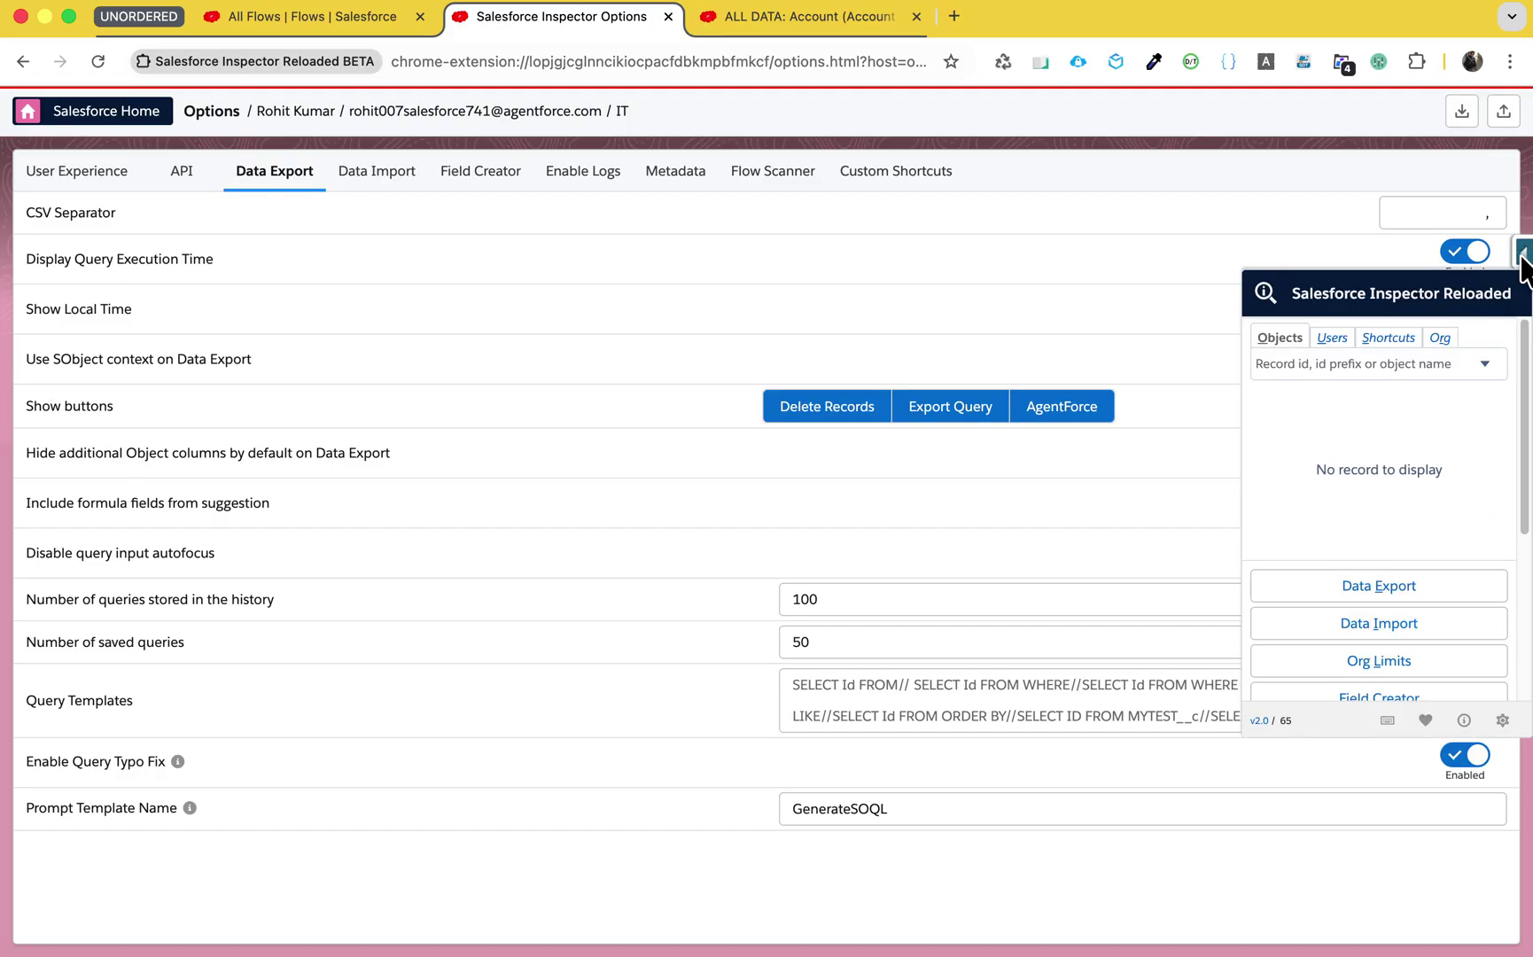
click(1379, 585)
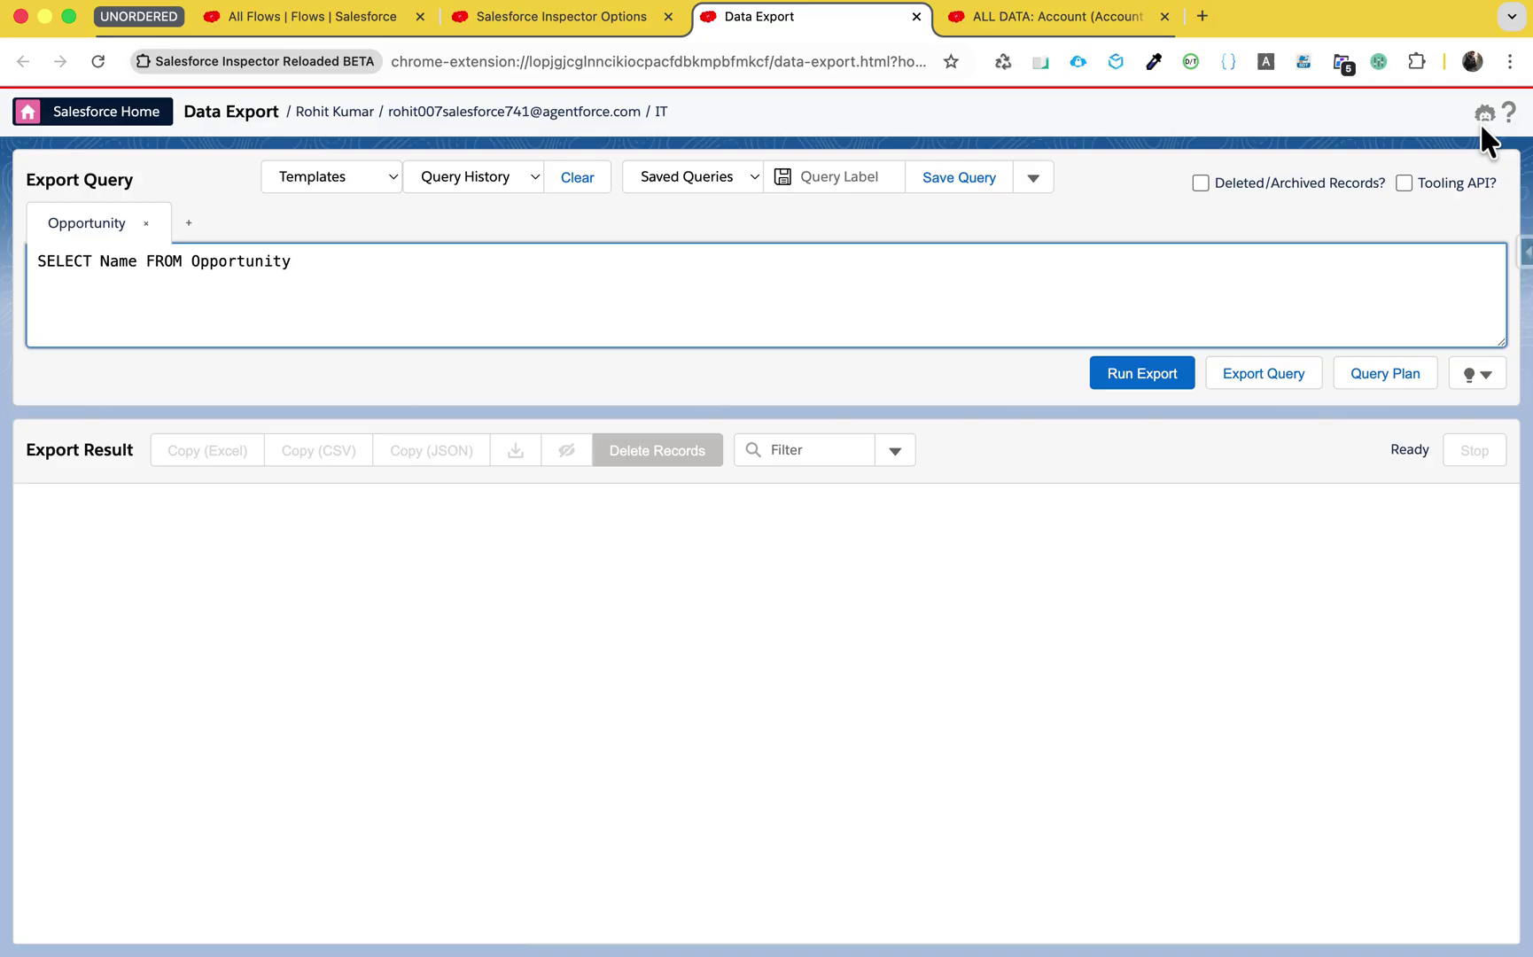
click(393, 288)
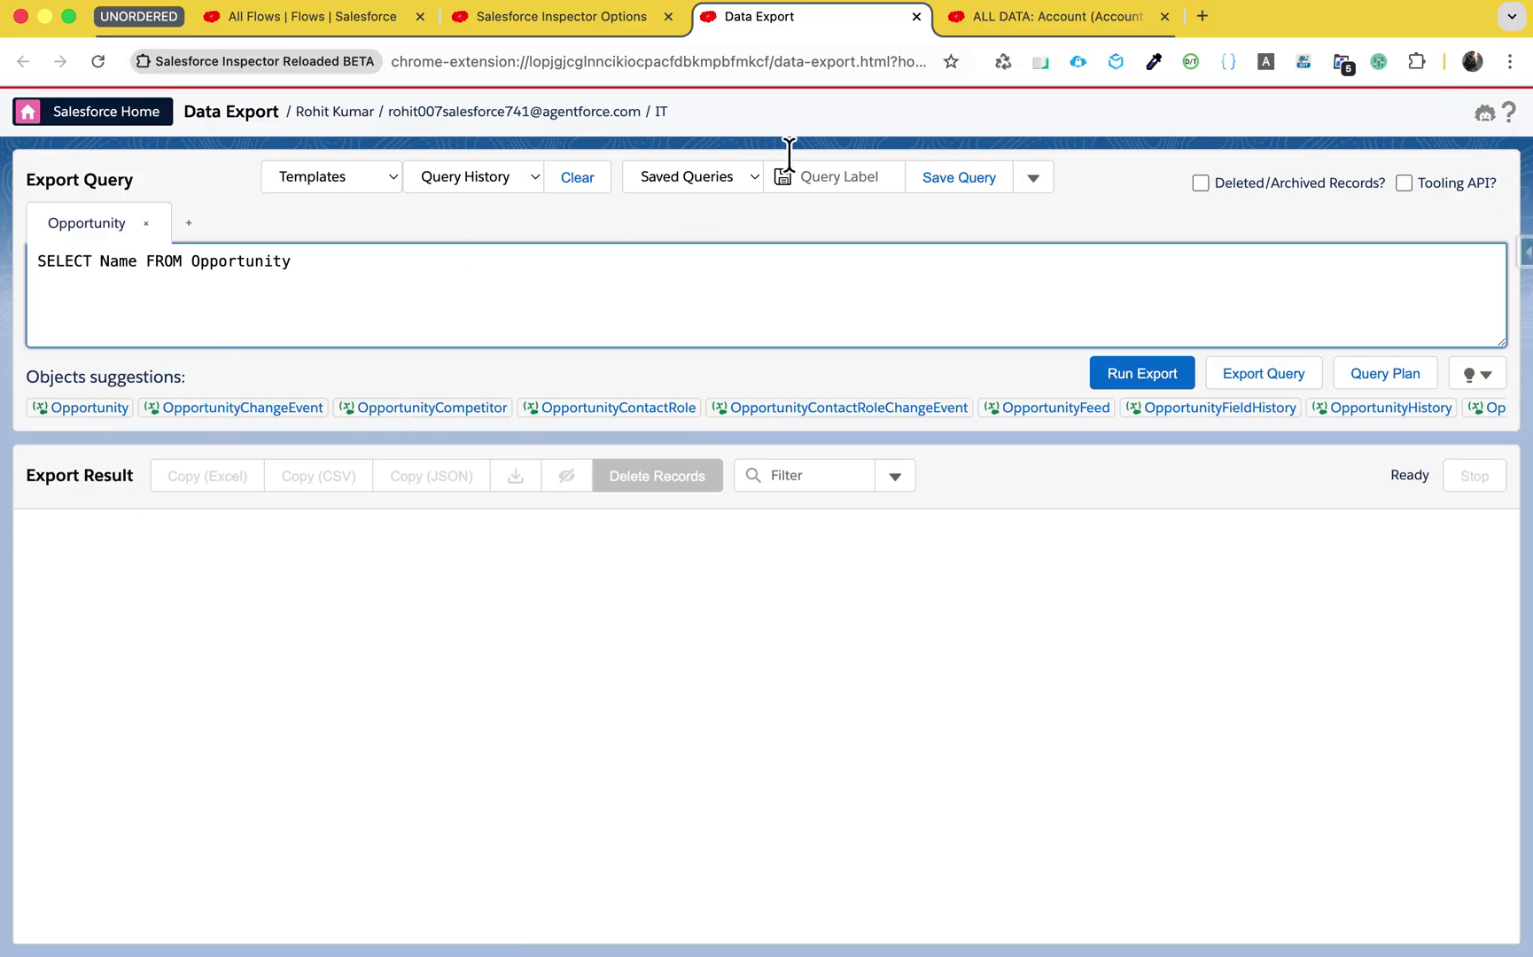
click(1486, 114)
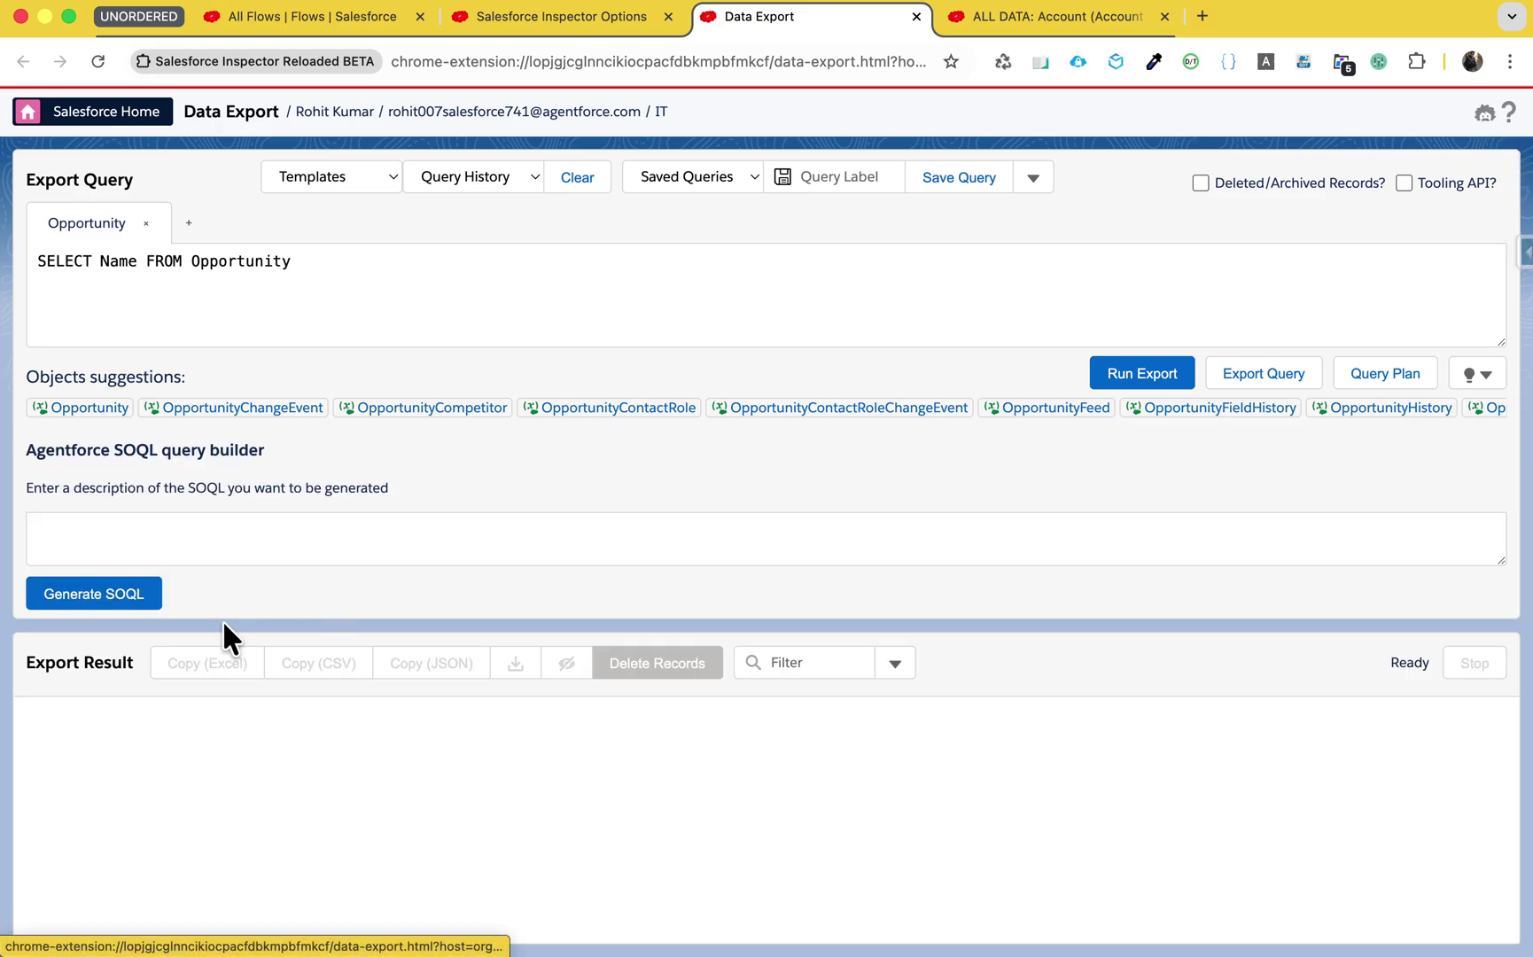
click(96, 527)
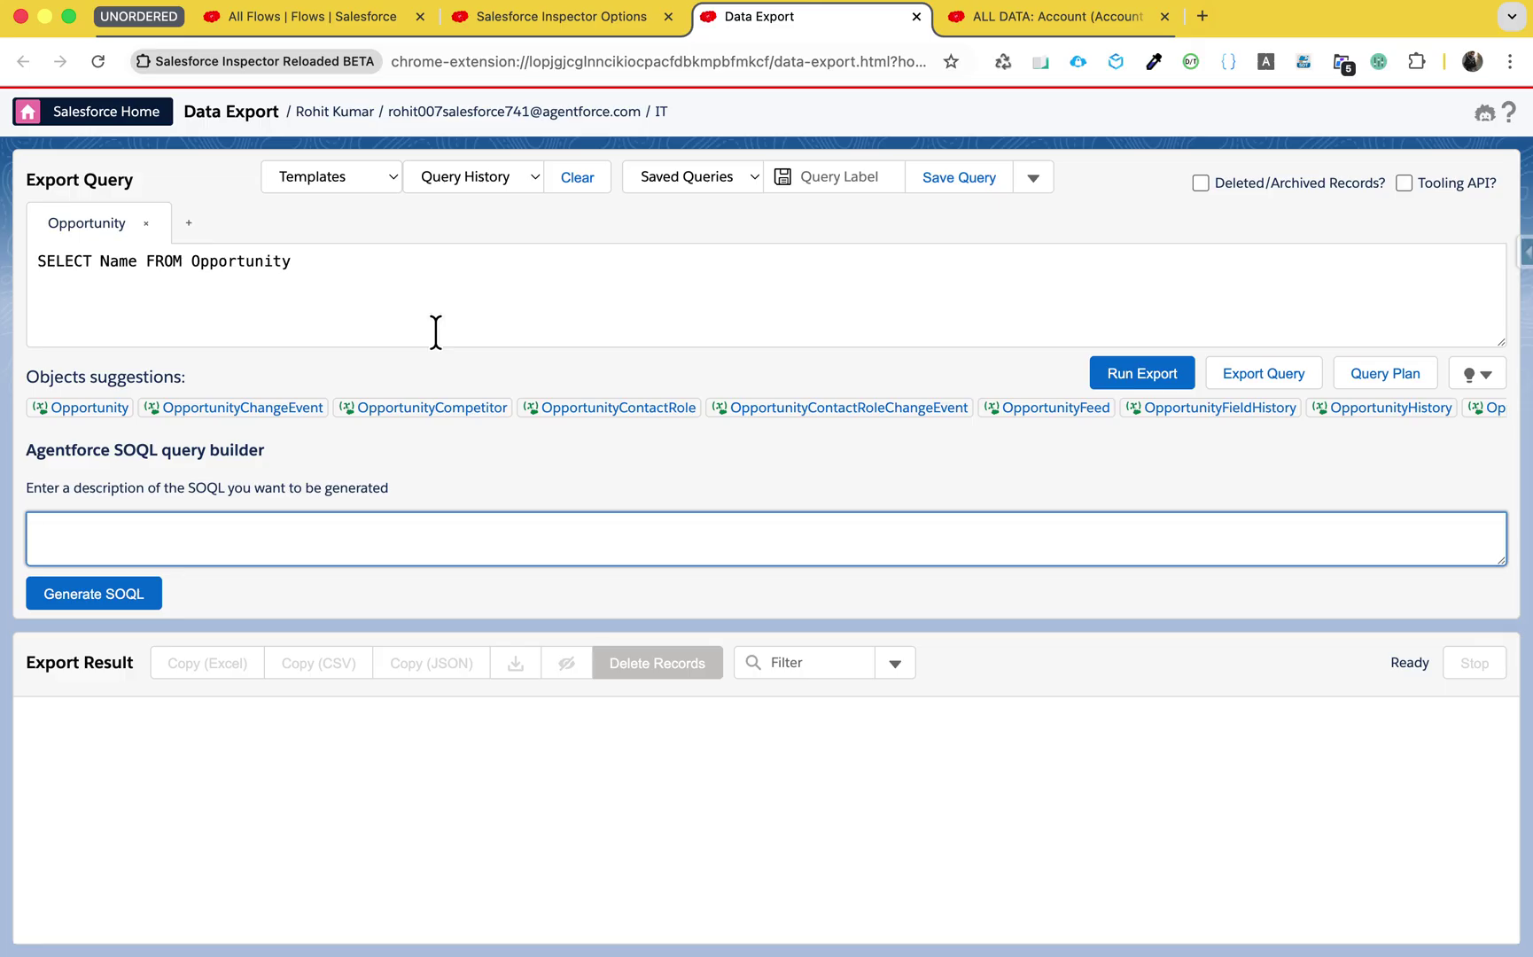
Return to the All Flows page, open Salesforce Setup and find Prompt Builder by searching for "prom".
click(341, 19)
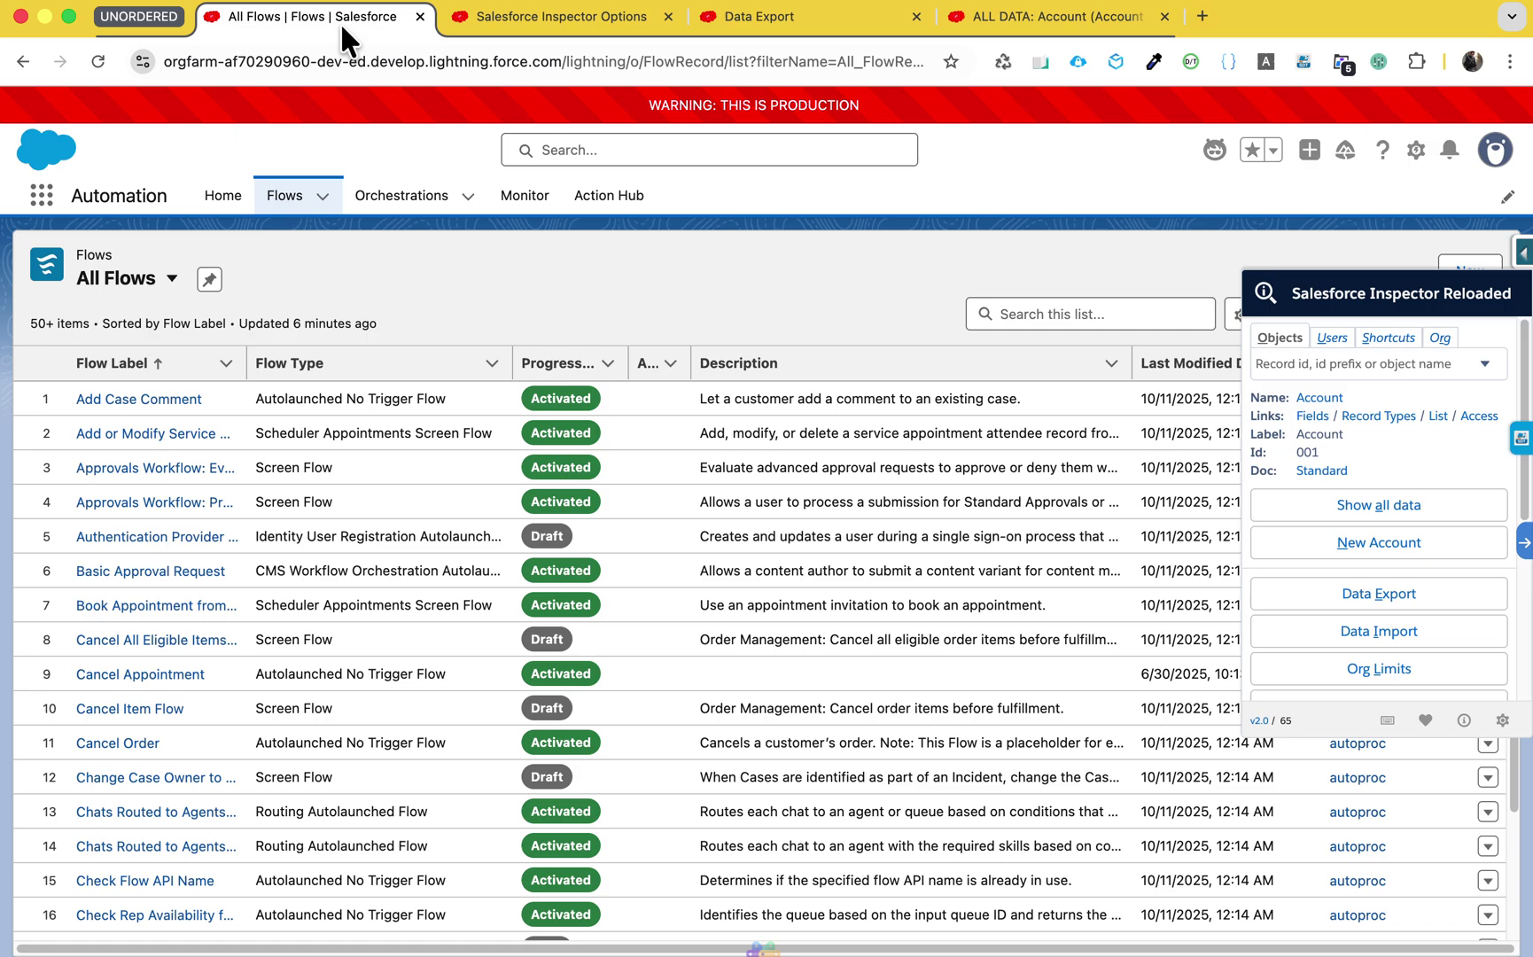
click(1416, 152)
click(1267, 244)
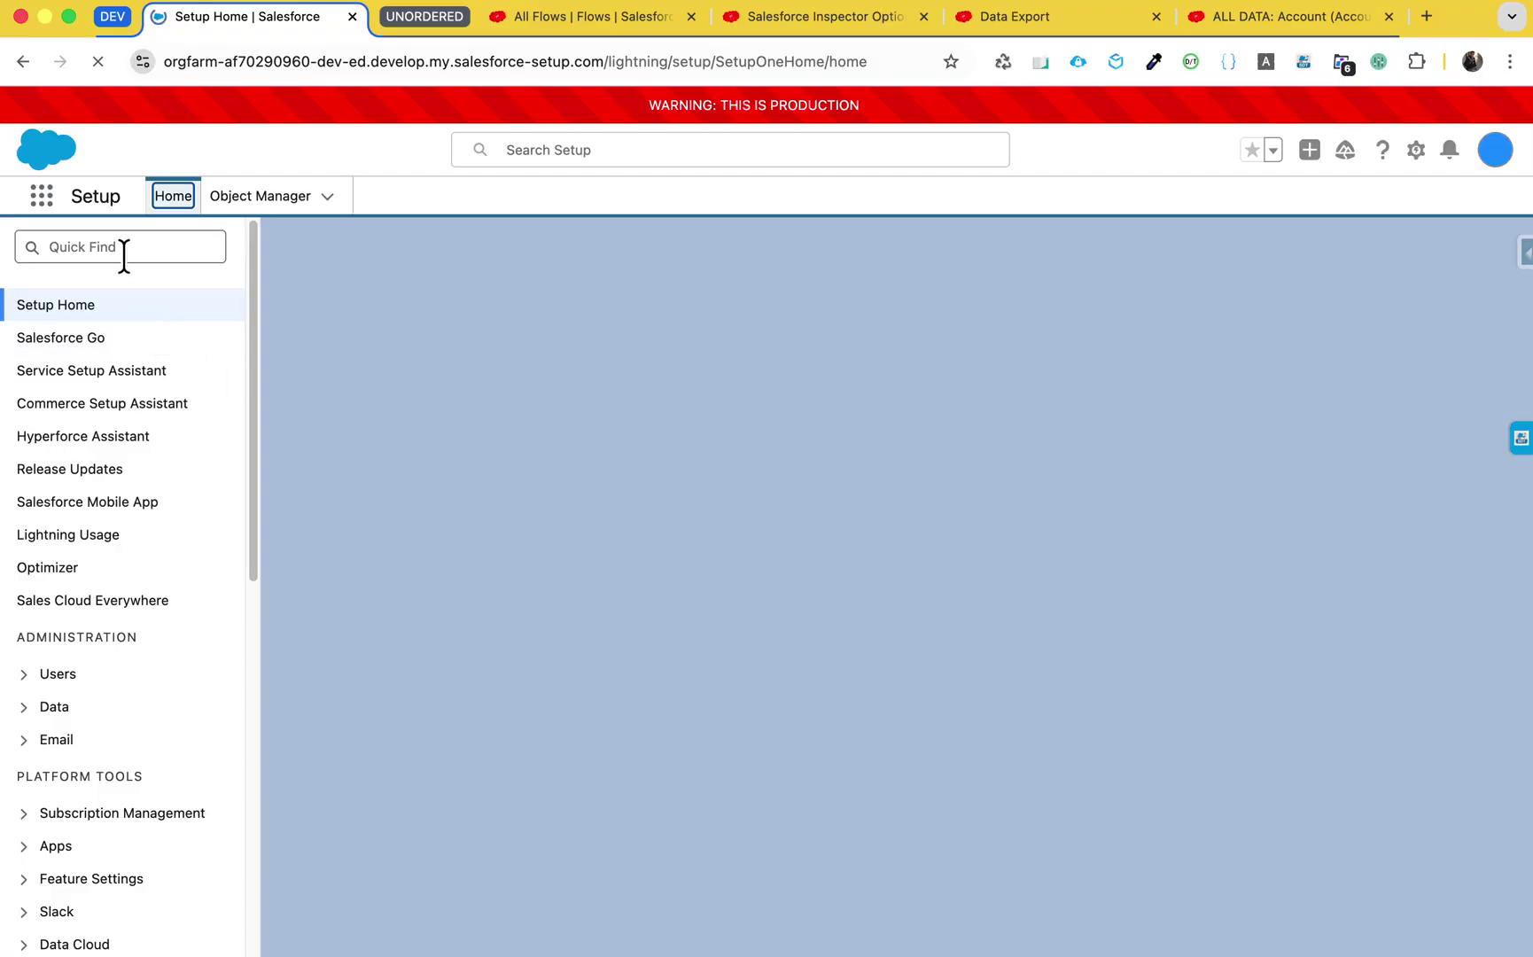
text(prom)
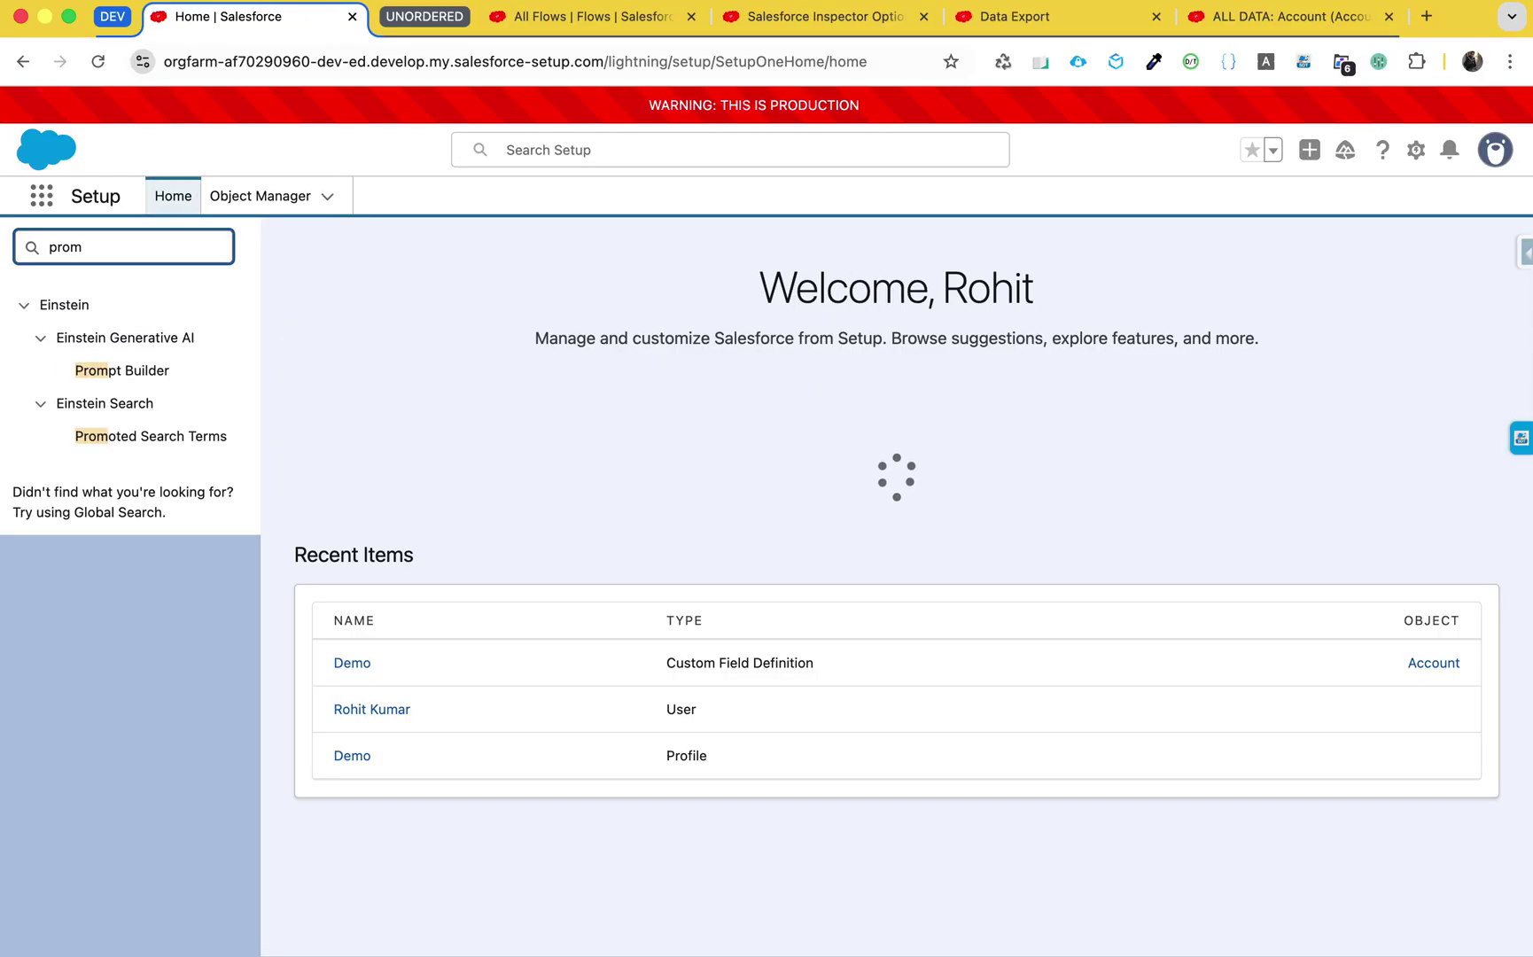
click(121, 373)
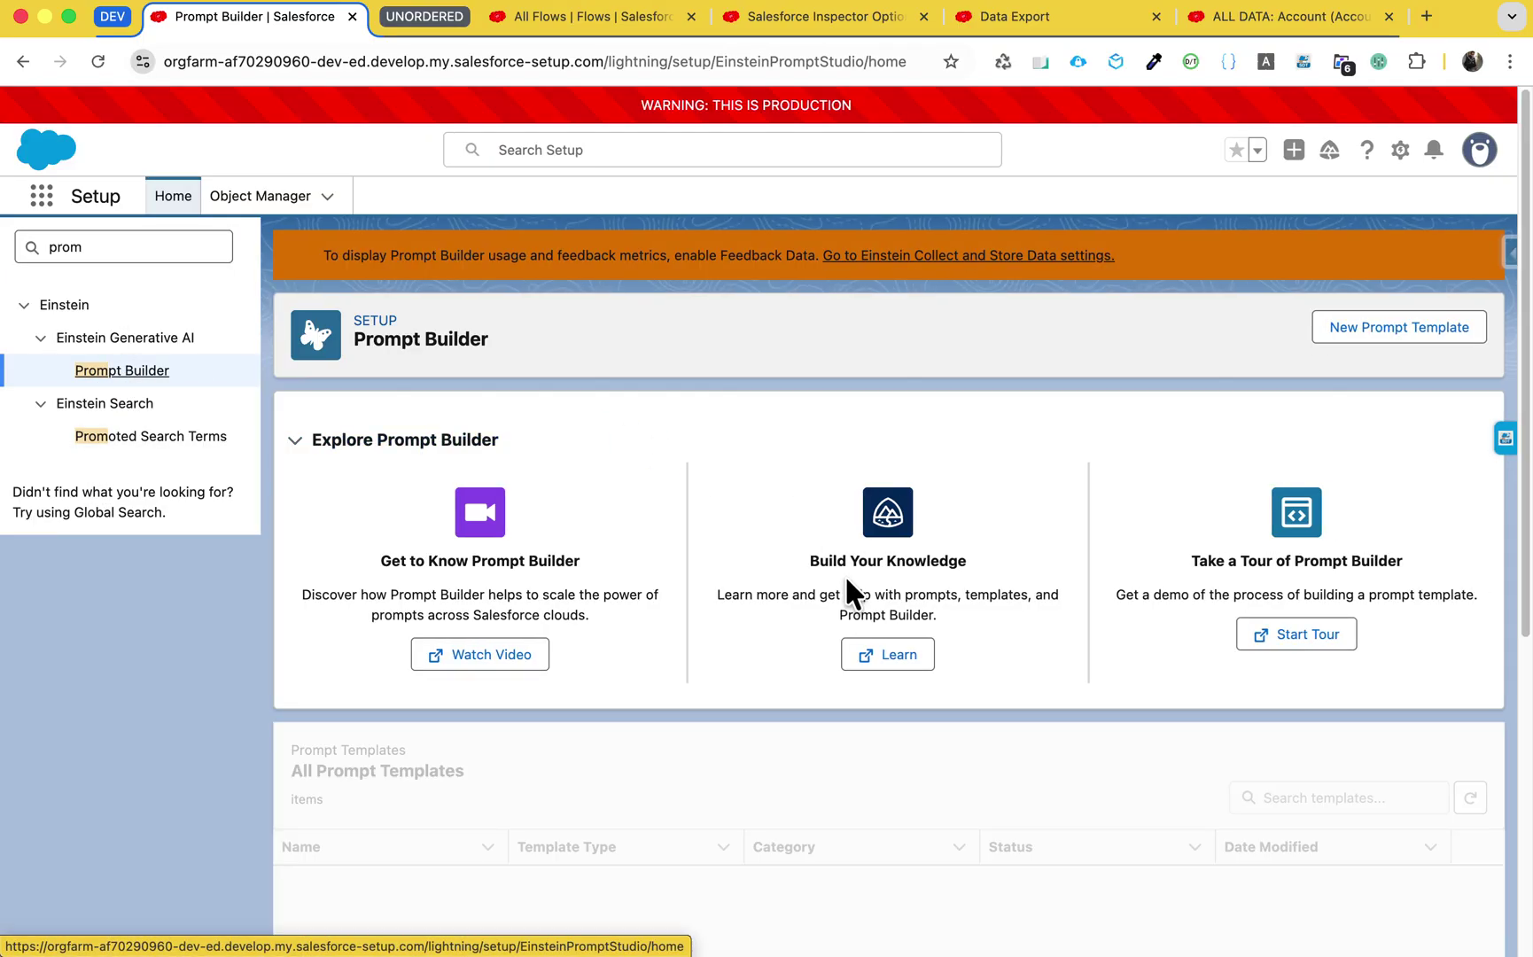
Open the GenerateSOQL prompt template and review its prompt text and instructions.
scroll(844, 573, down, 5)
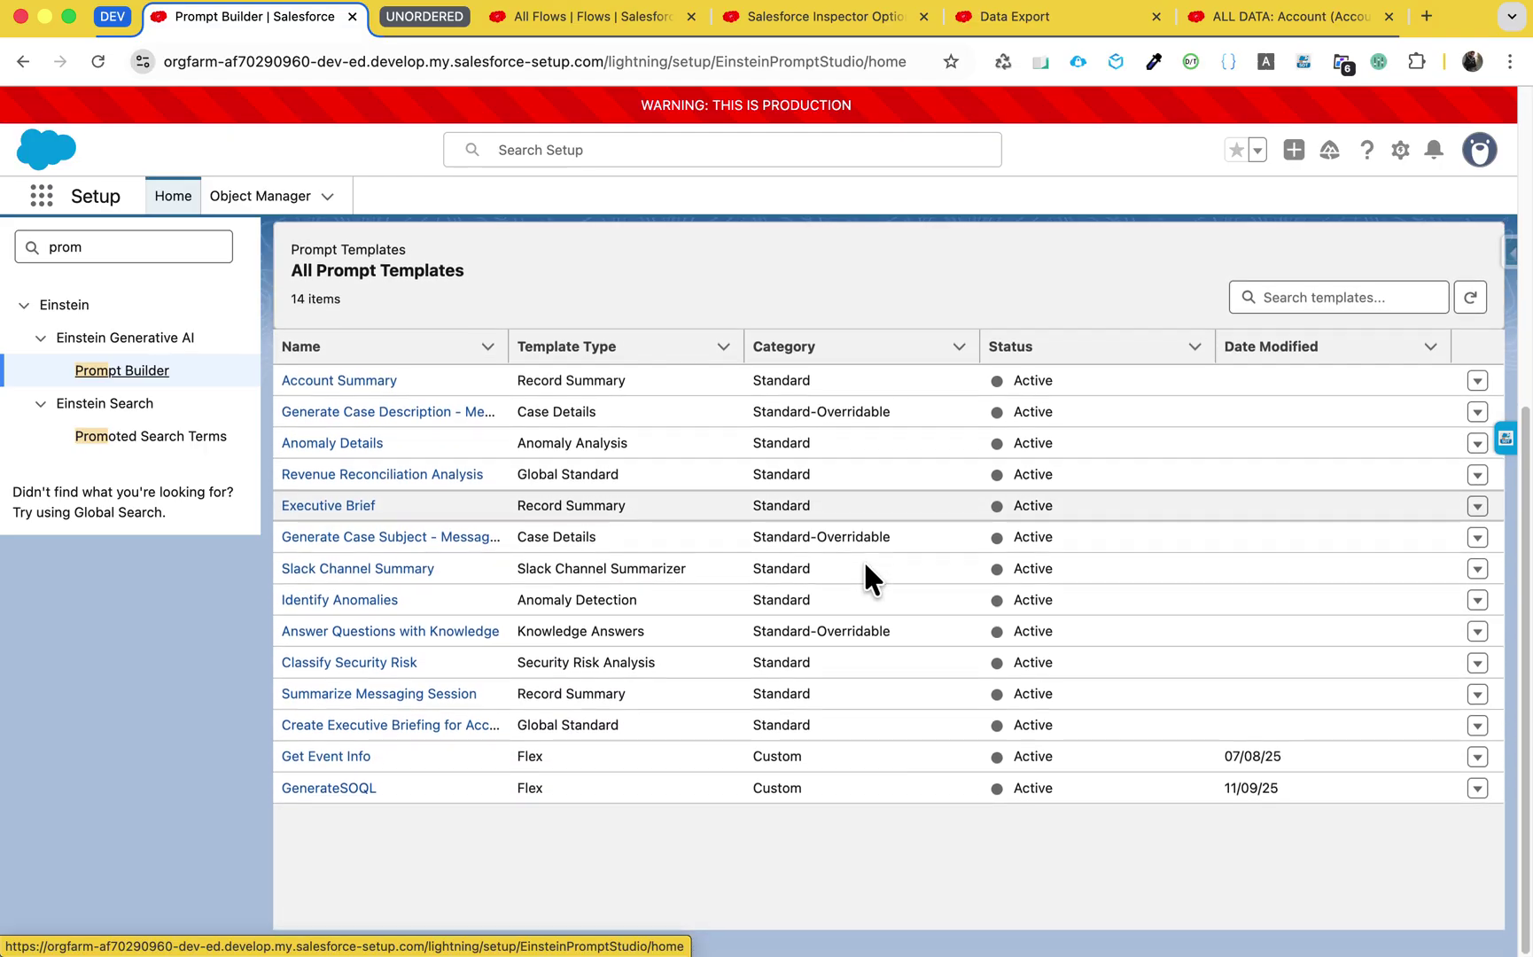
click(319, 788)
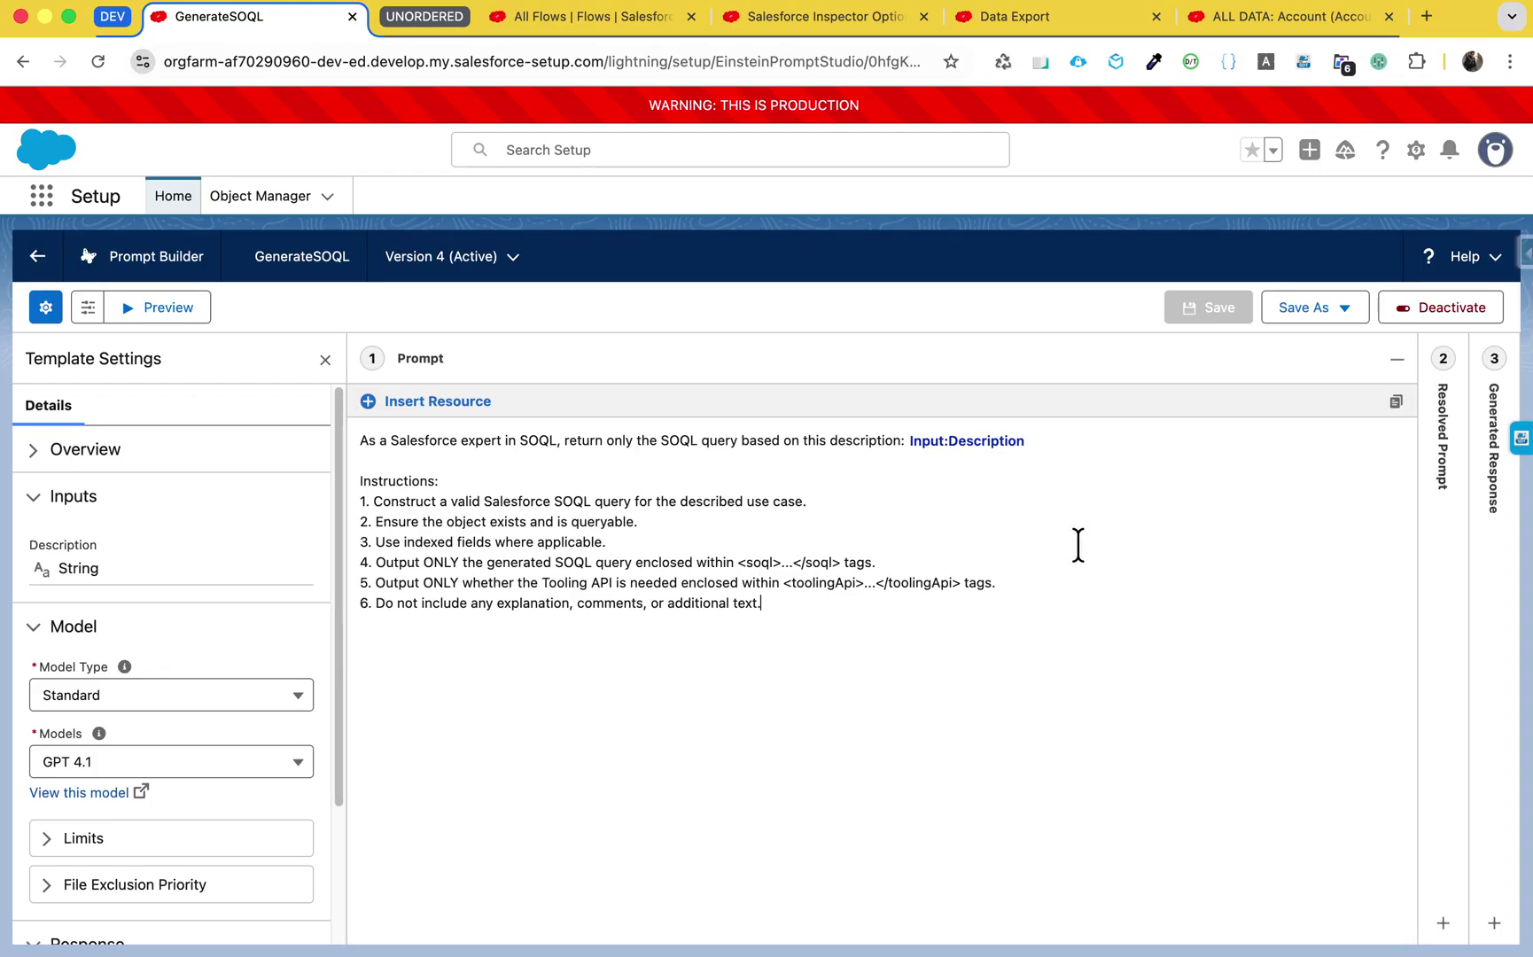
drag(784, 614, 350, 432)
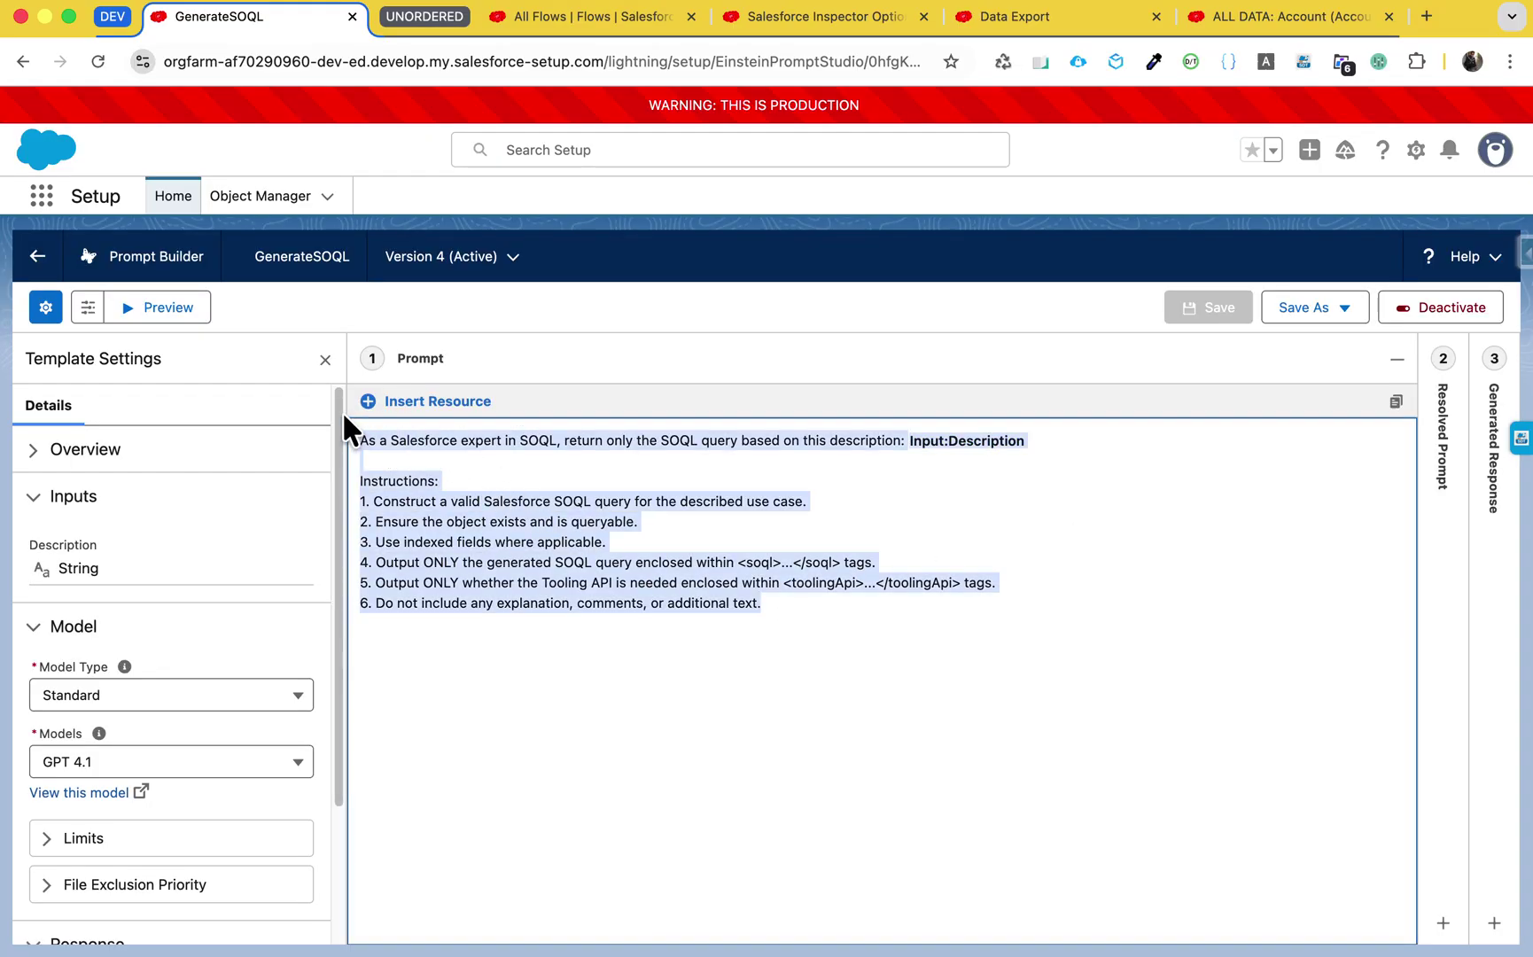
click(1110, 503)
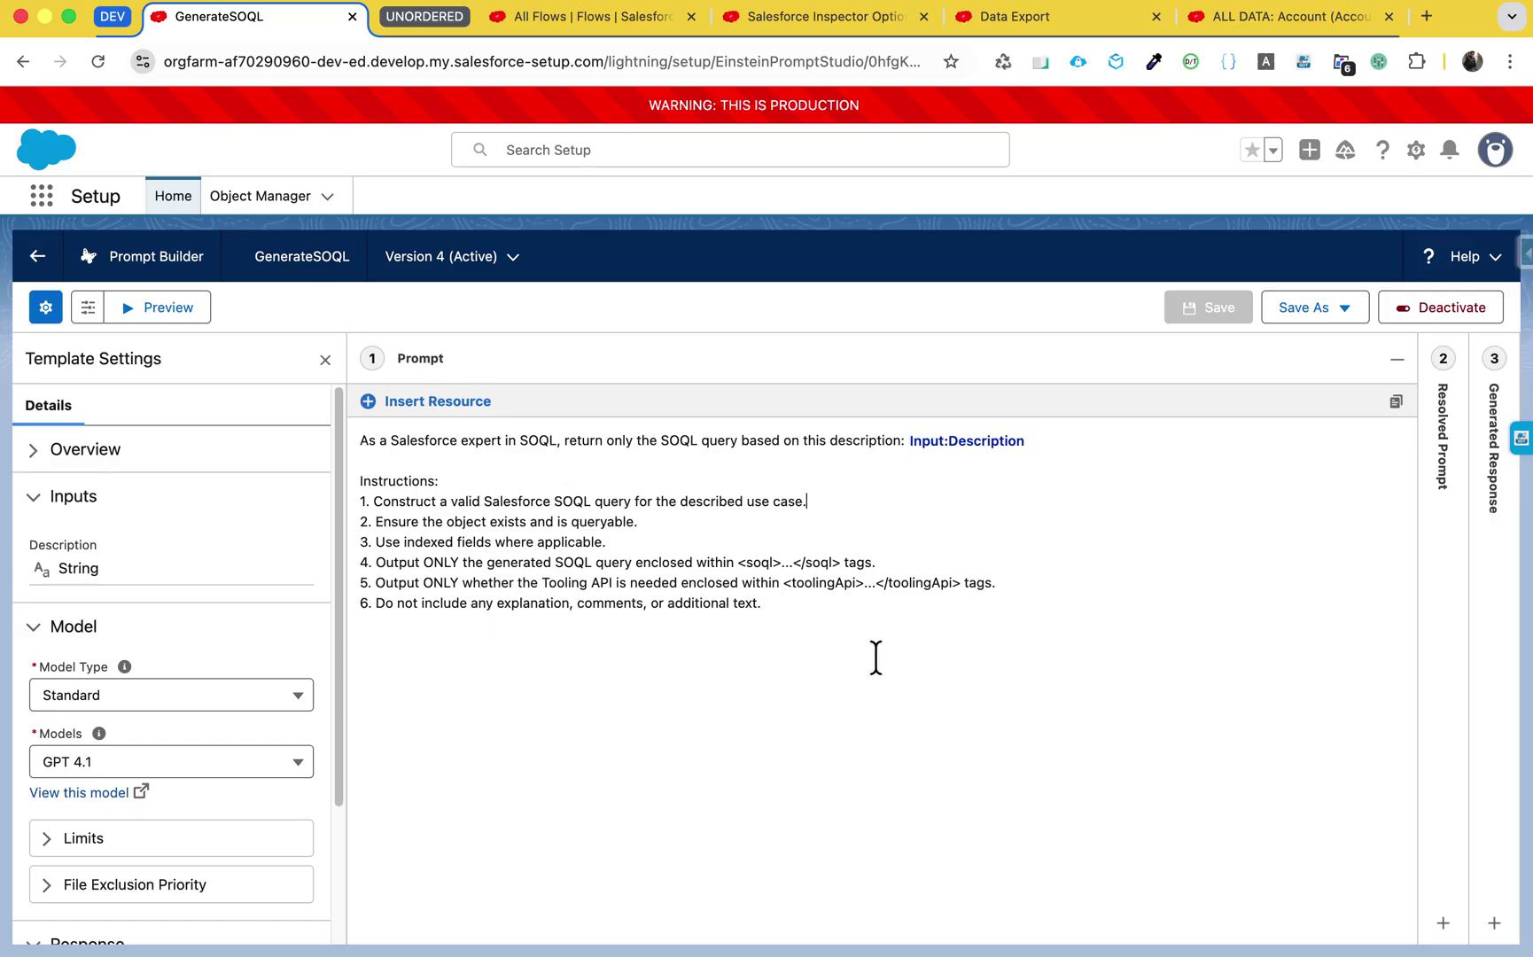
Return to the Data Export page and look through the saved queries and the query history.
click(1016, 19)
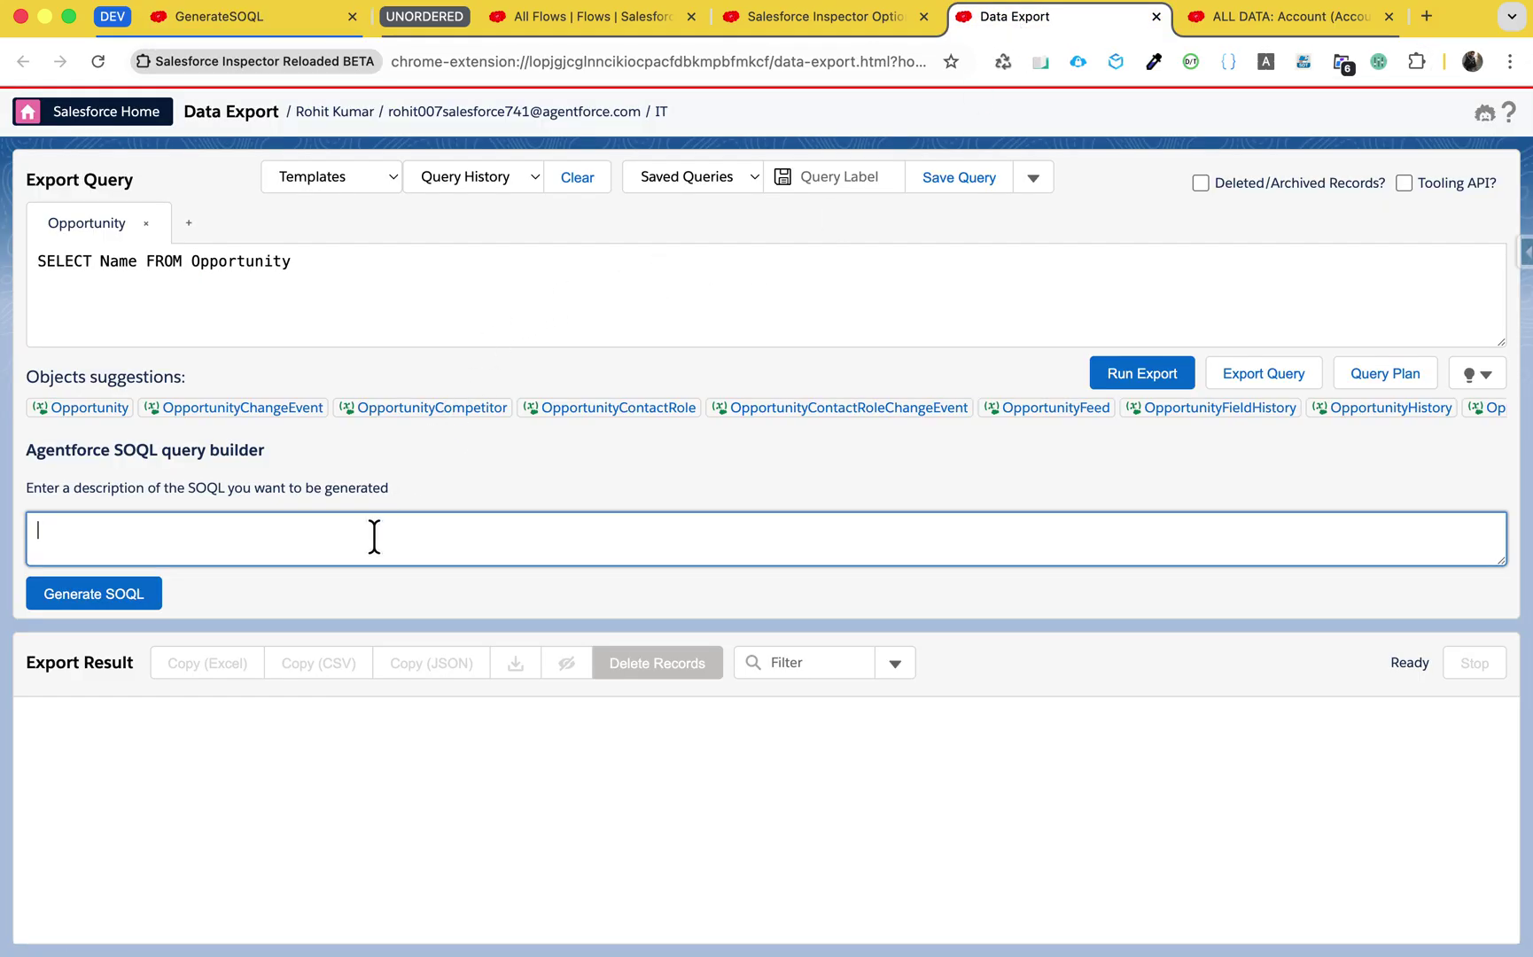
click(696, 178)
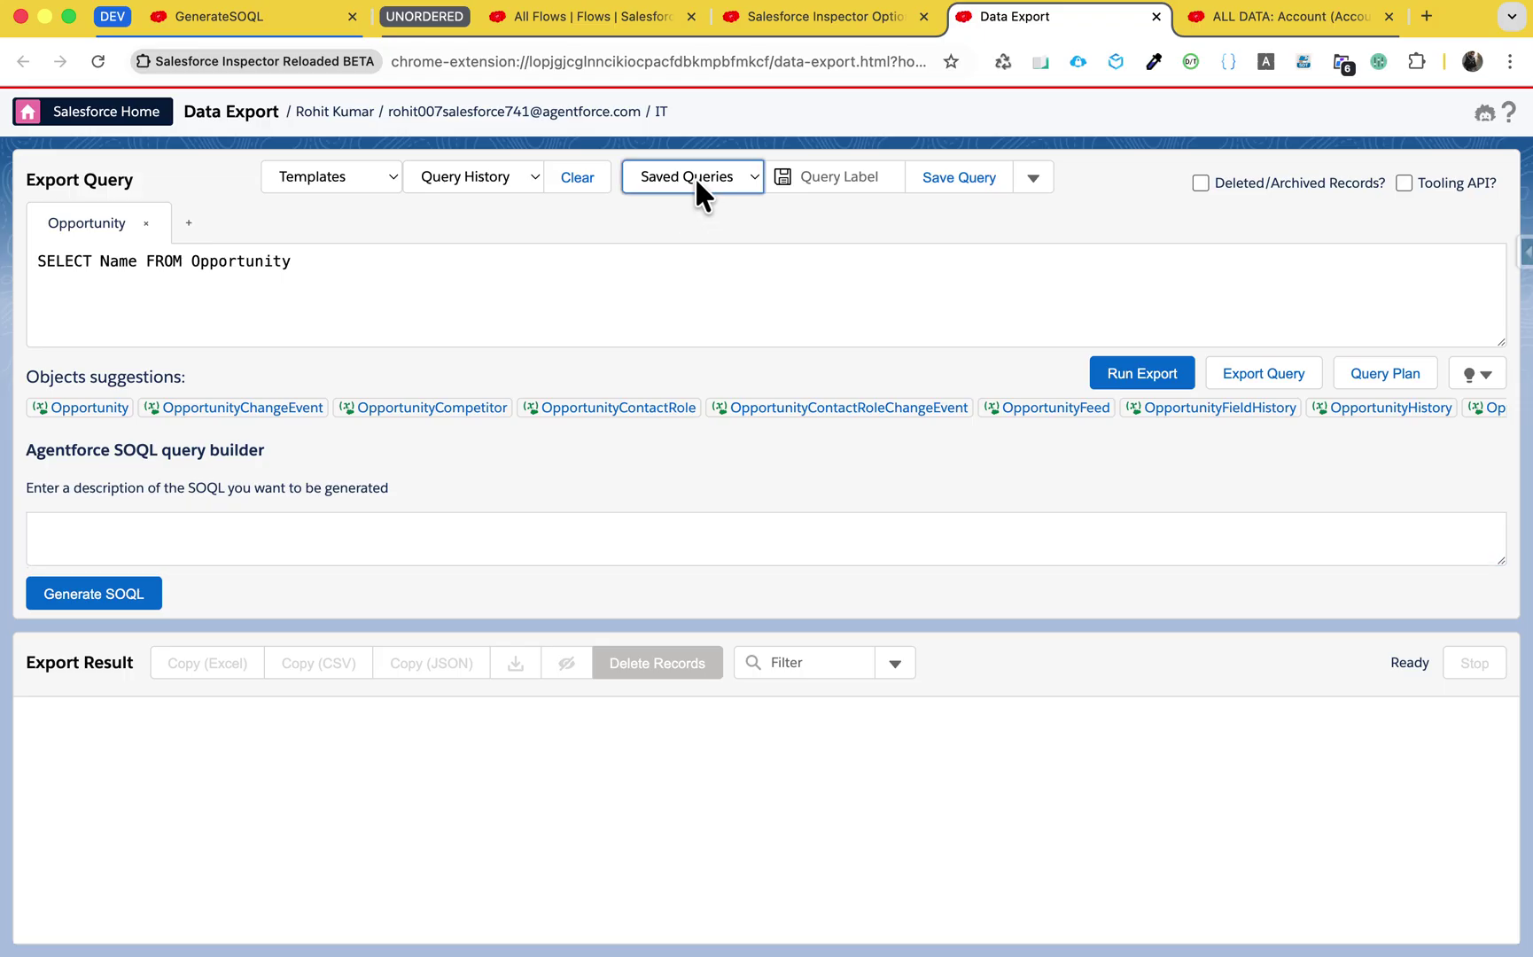
click(459, 189)
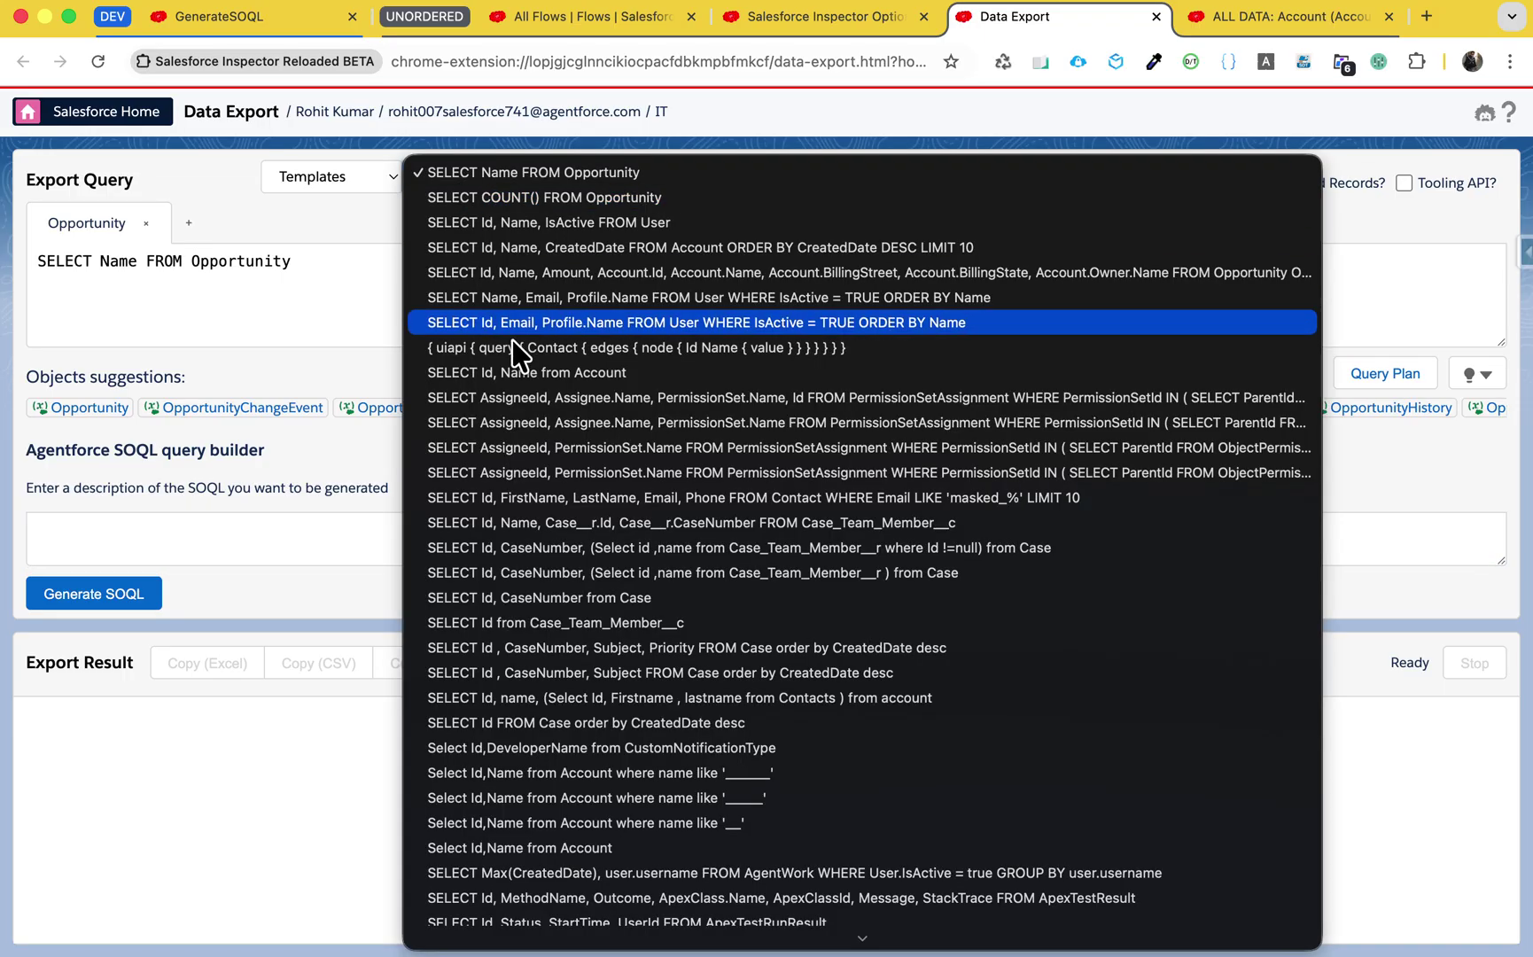
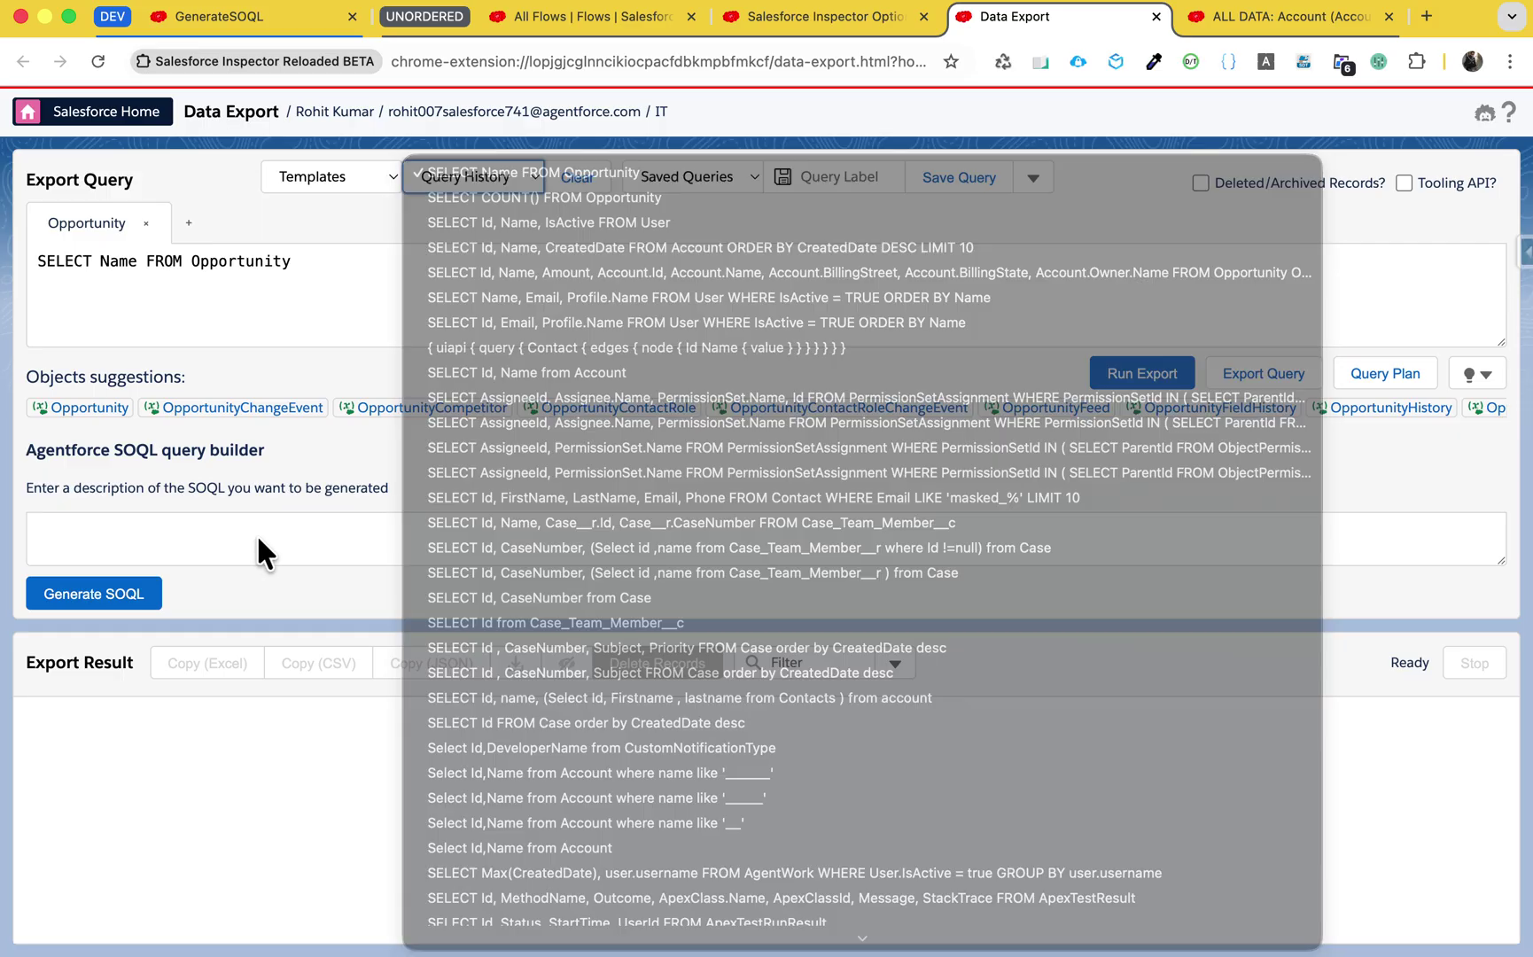
Generate a SOQL query with Agentforce from the description "Write SOQL to find out number of Opportunity".
click(257, 537)
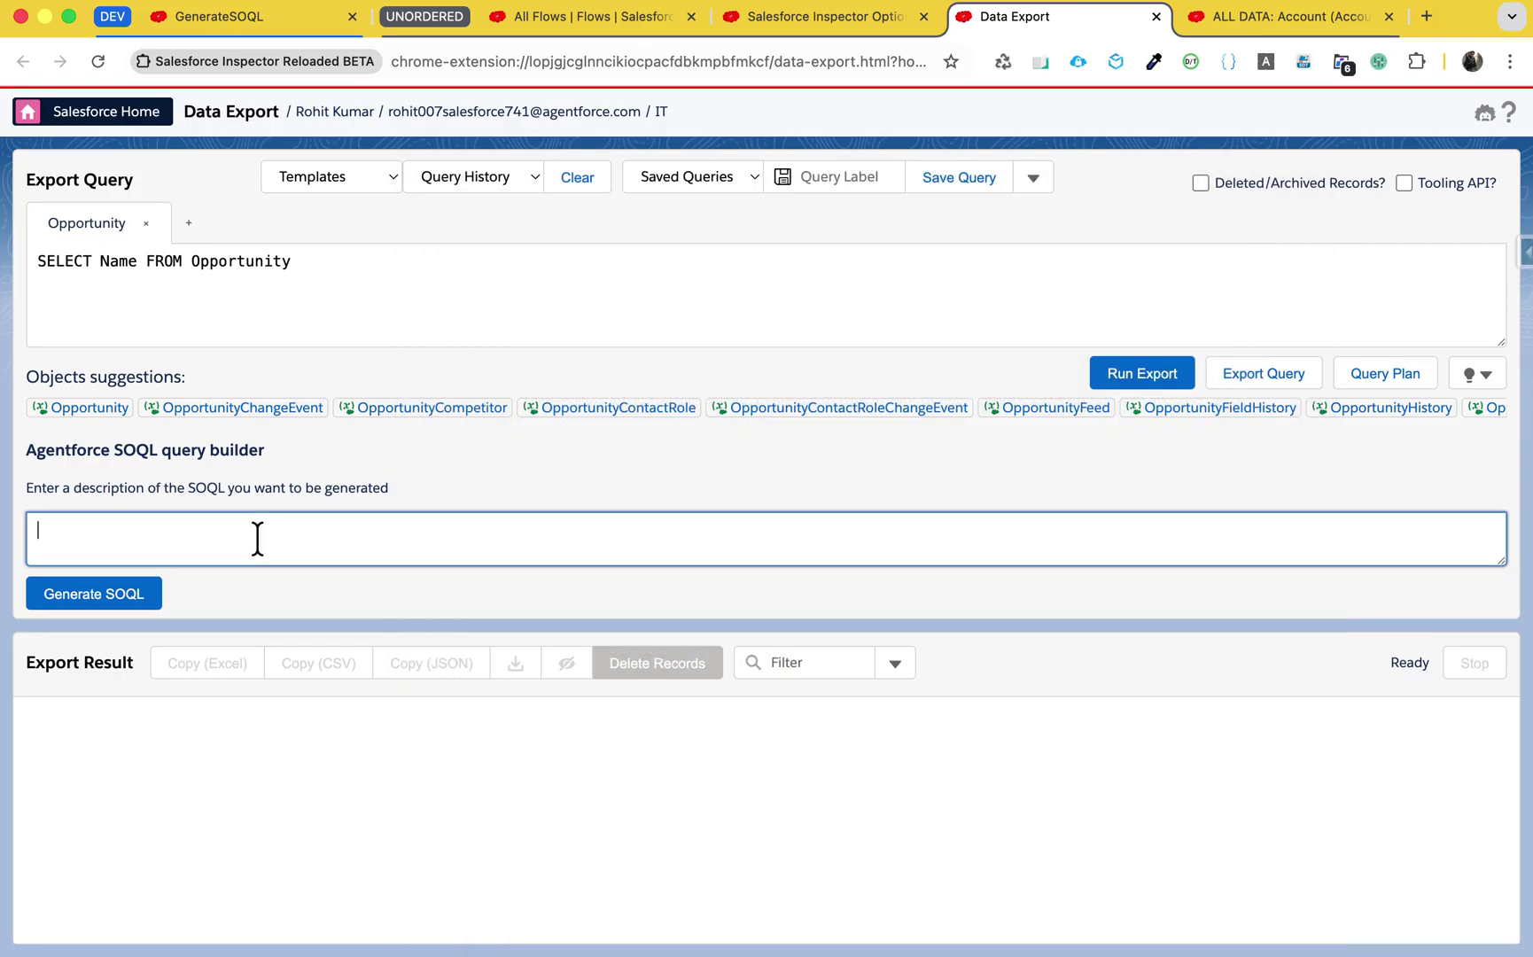
text(Write SOQL to fin)
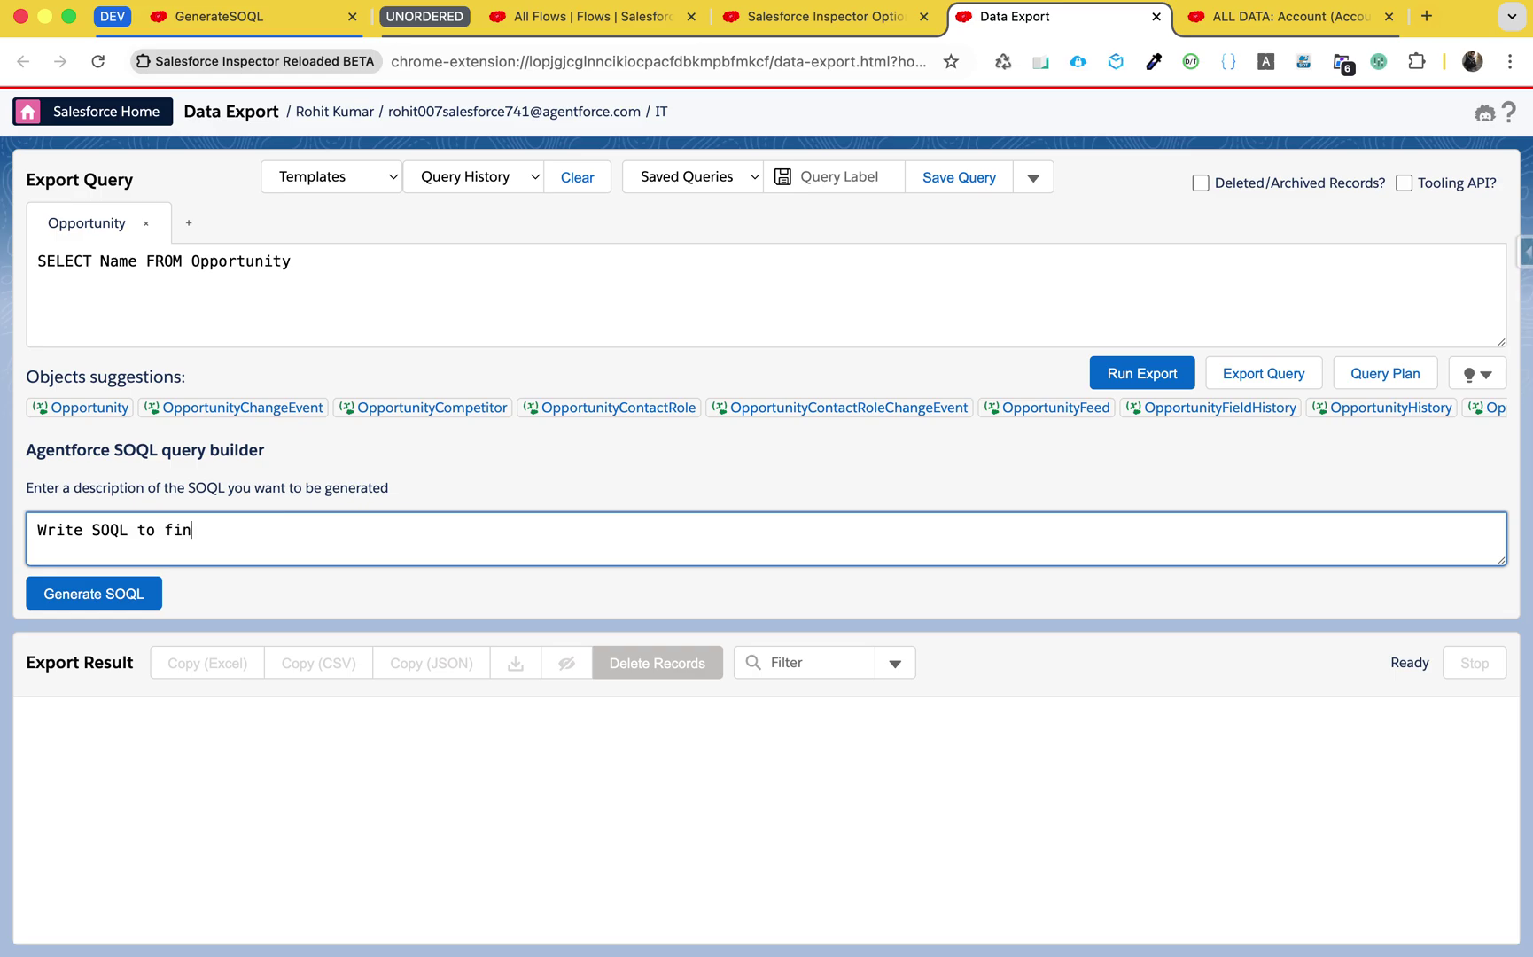
text(d out number of Opportunity)
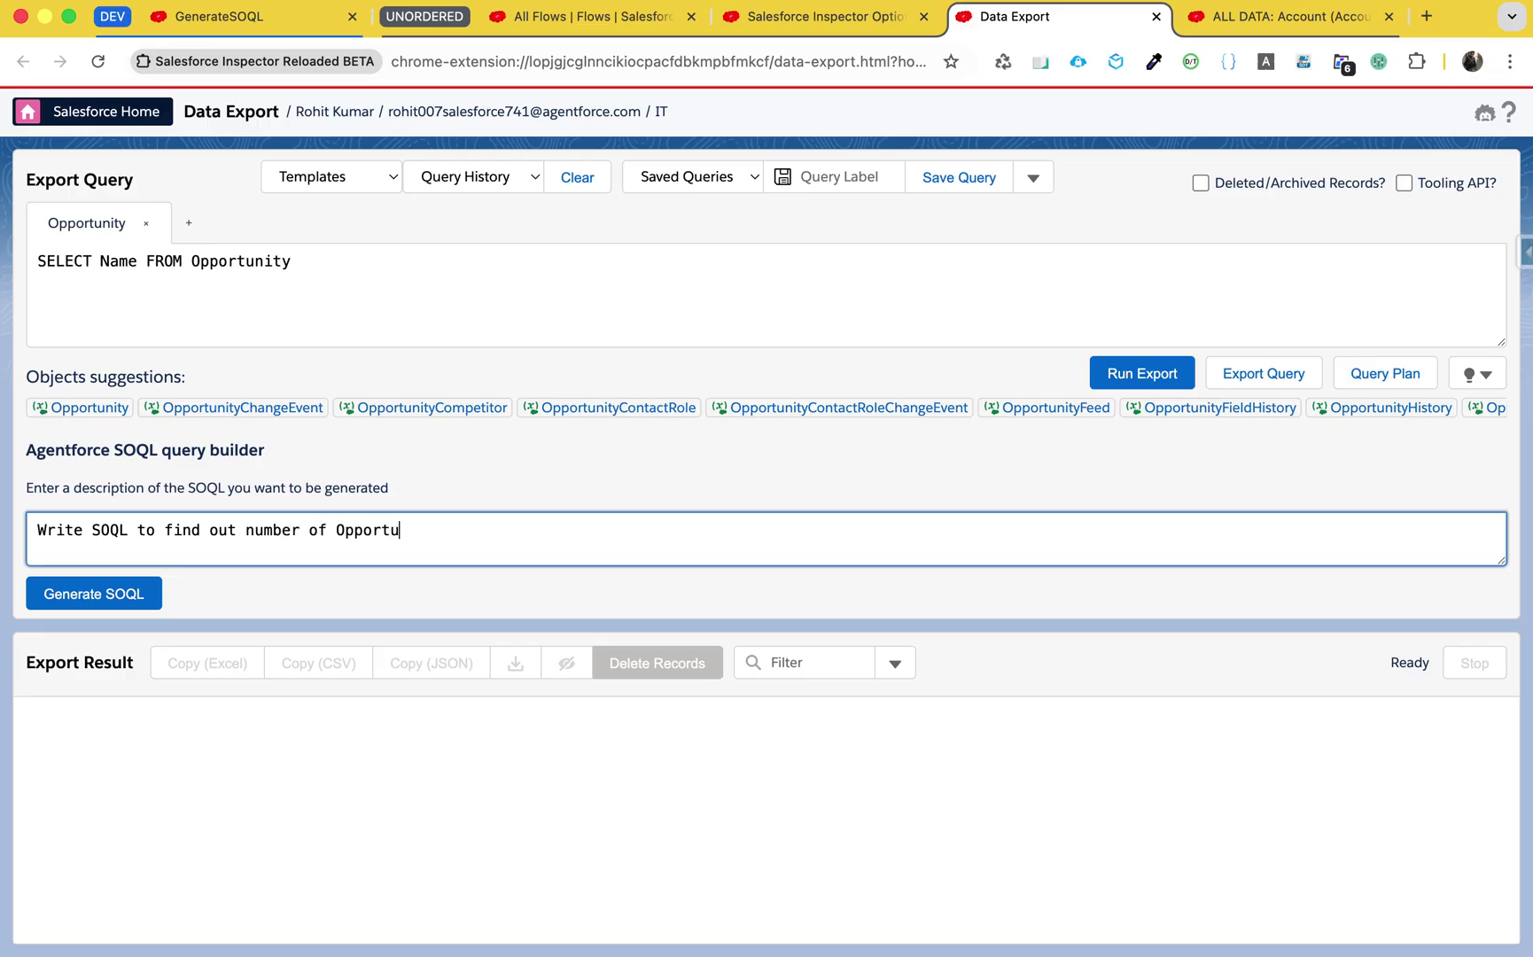
click(114, 592)
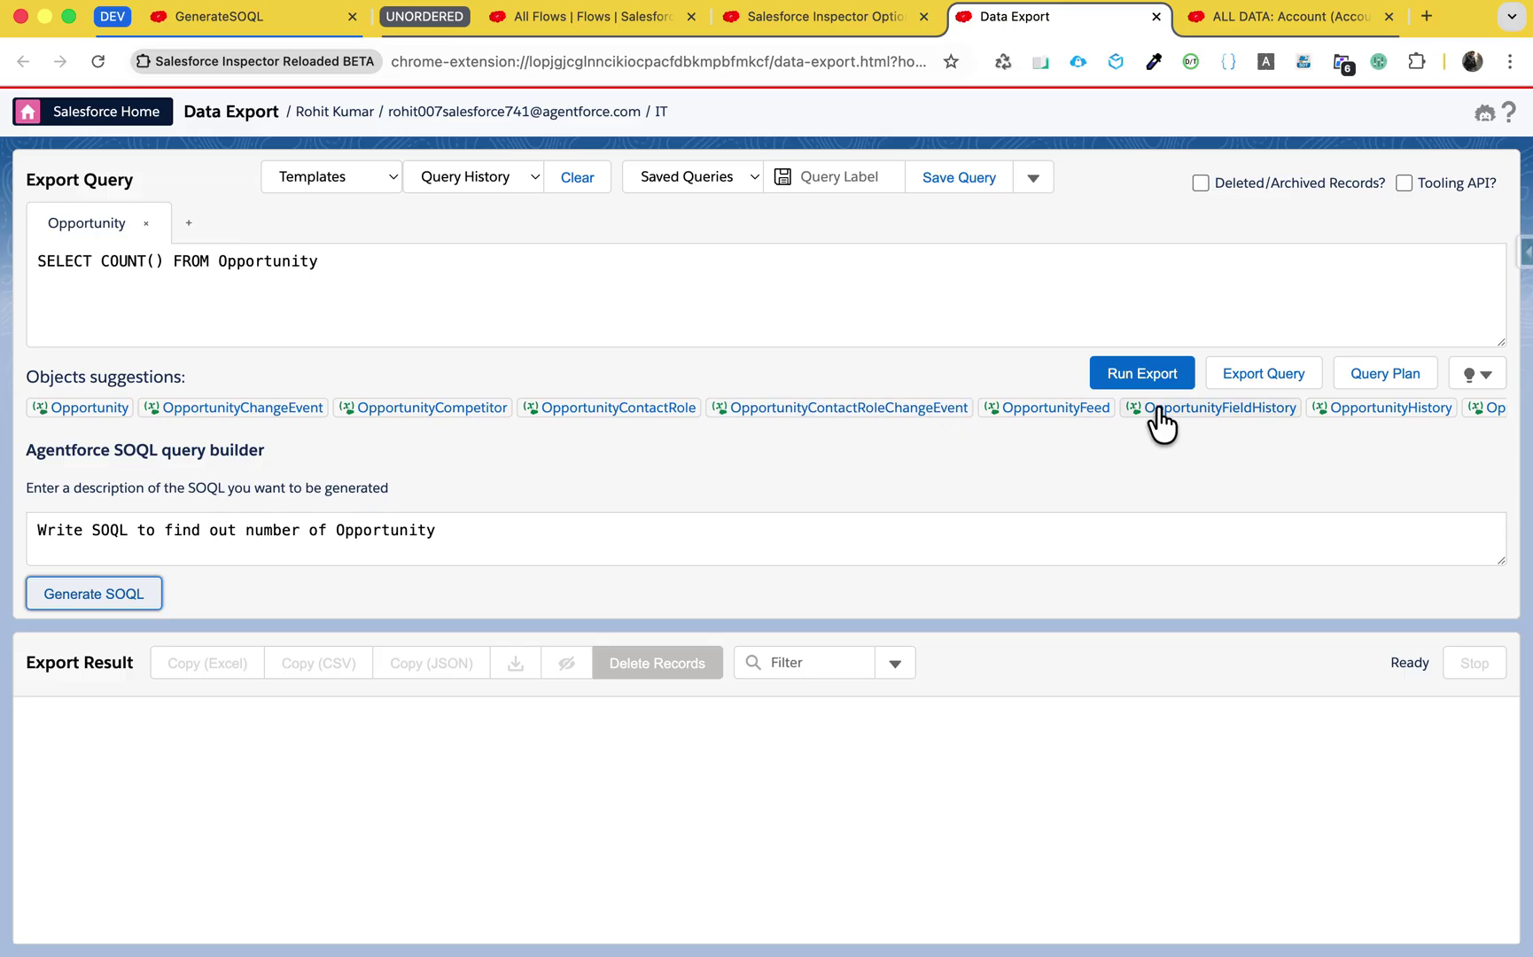
Run the export of the generated Opportunity count query and check the record total.
click(1166, 376)
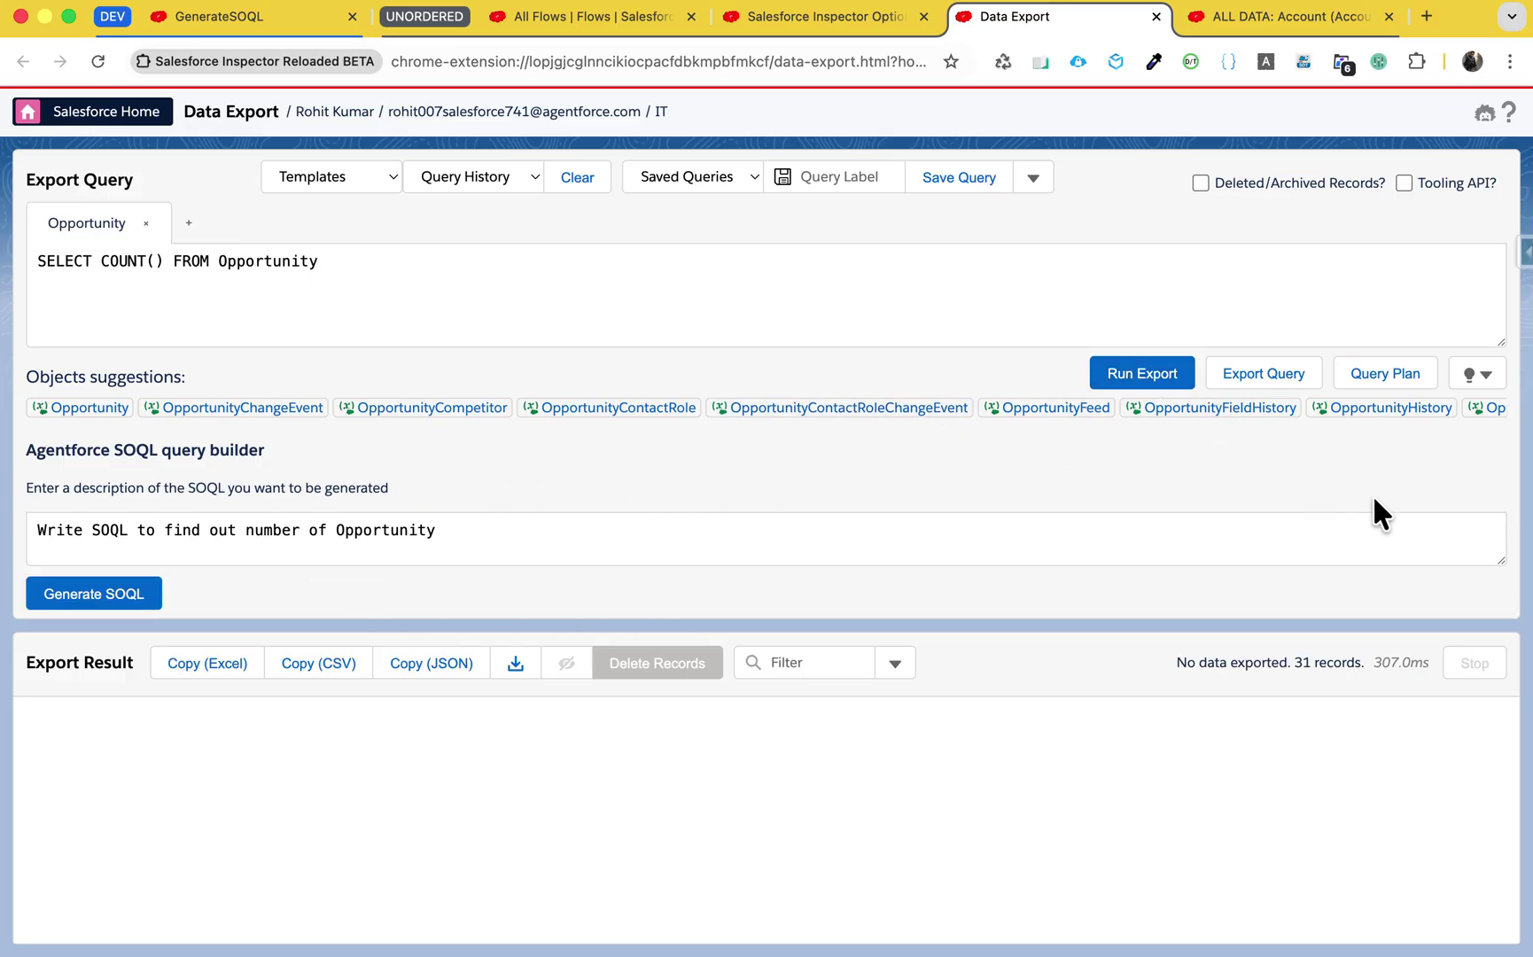
drag(1301, 665, 1320, 662)
click(1320, 664)
Change the description to "Write SOQL to to show all account object records" and generate the SOQL query.
click(405, 541)
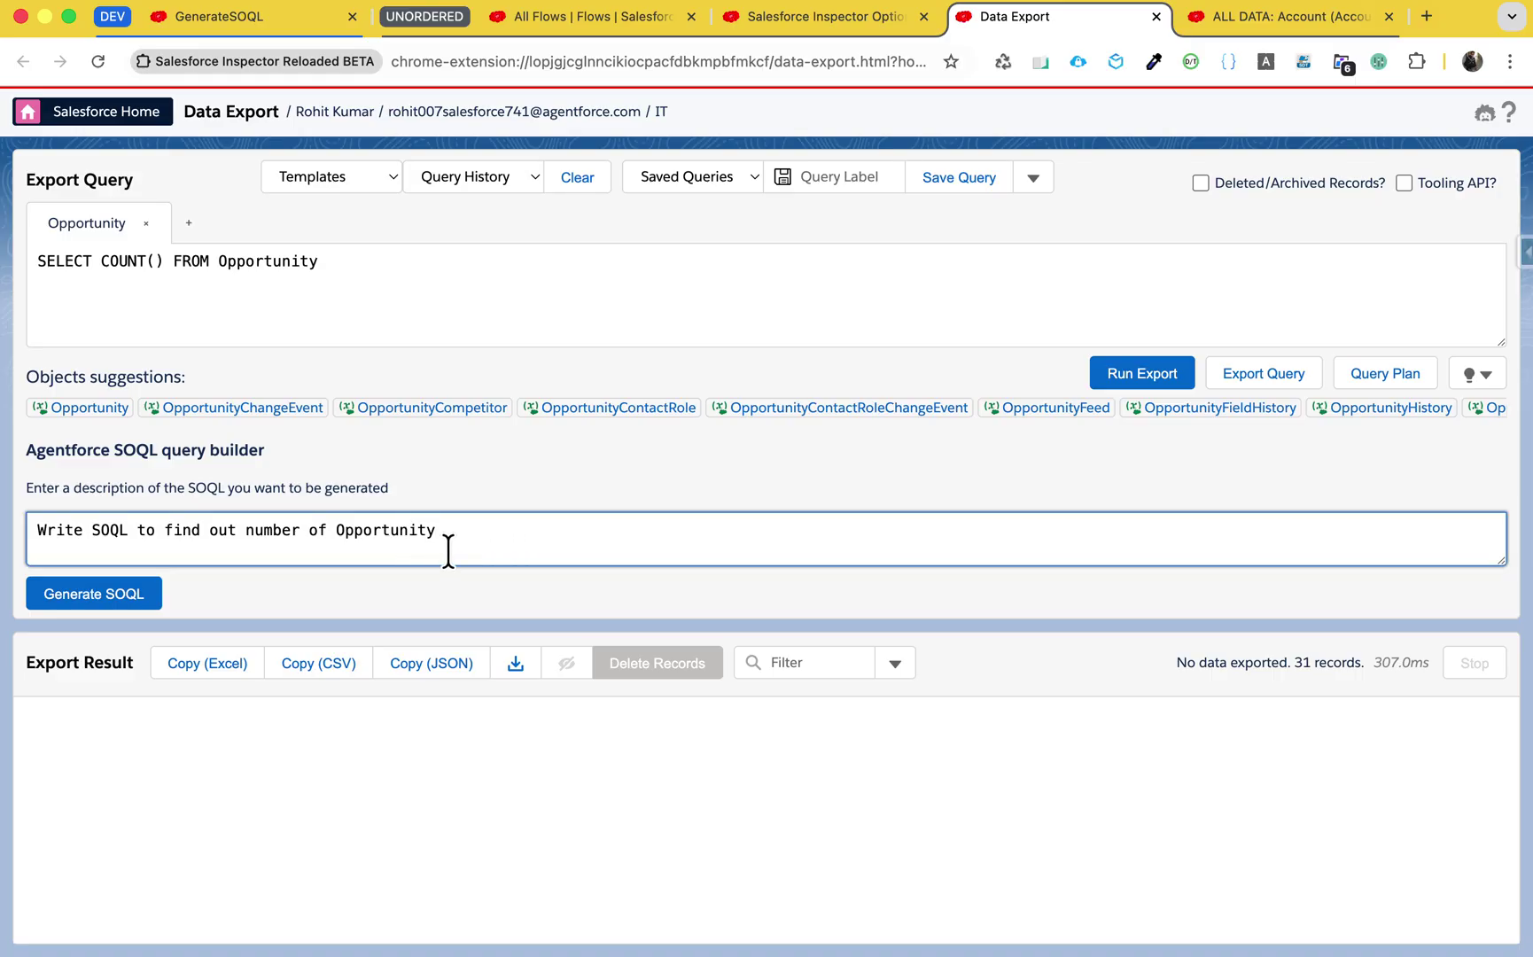
drag(167, 534, 568, 533)
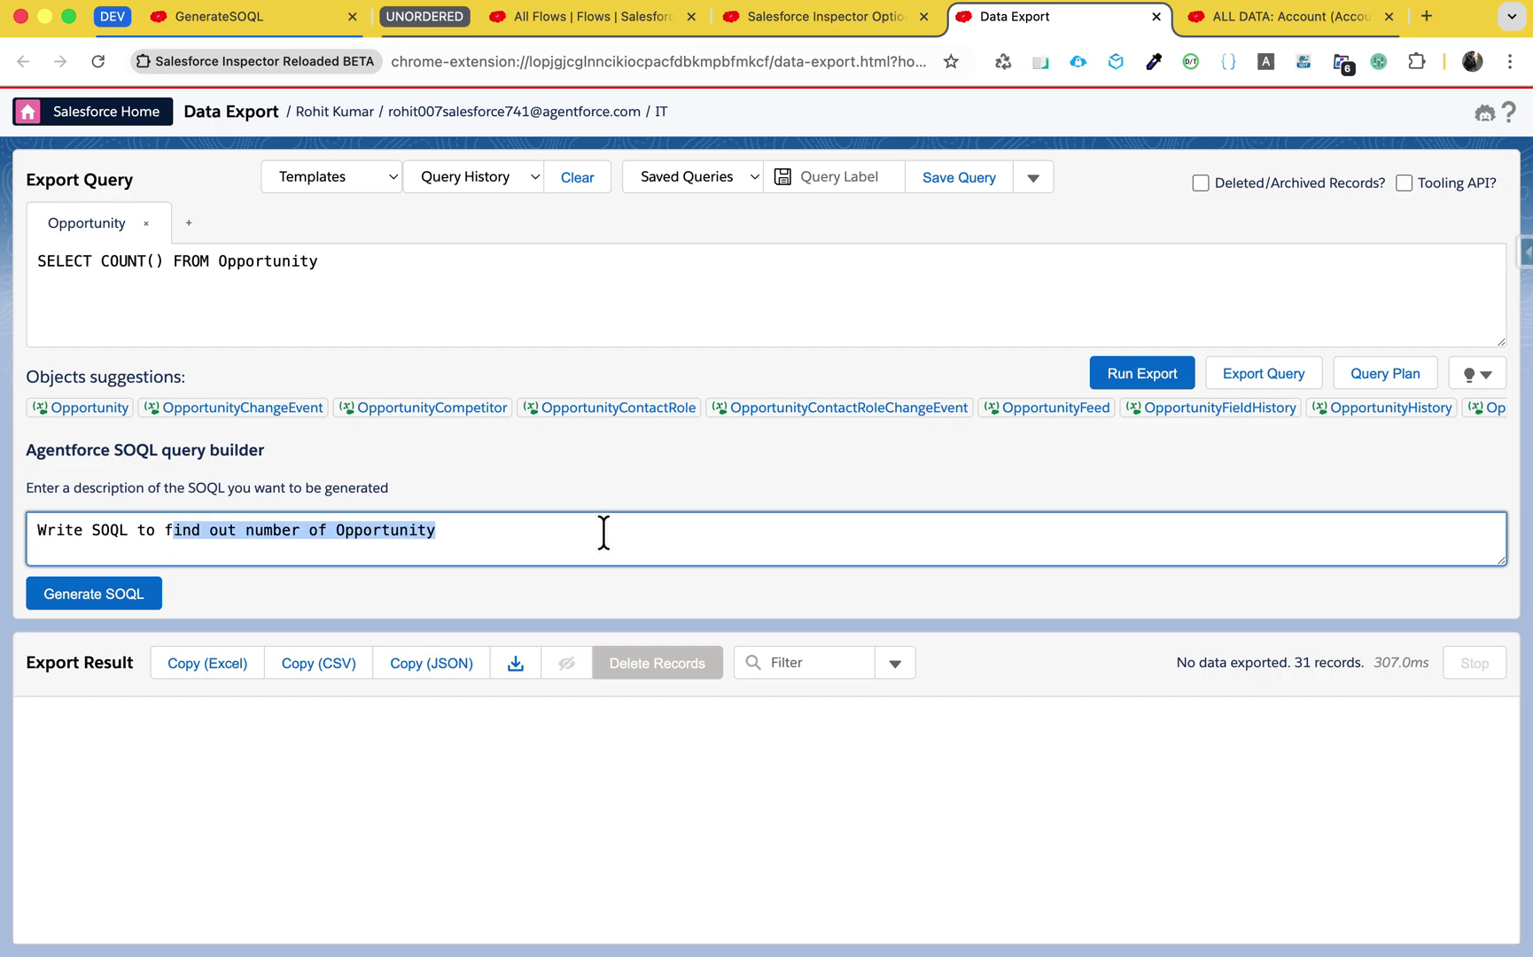
key(BackSpace)
text(to sho)
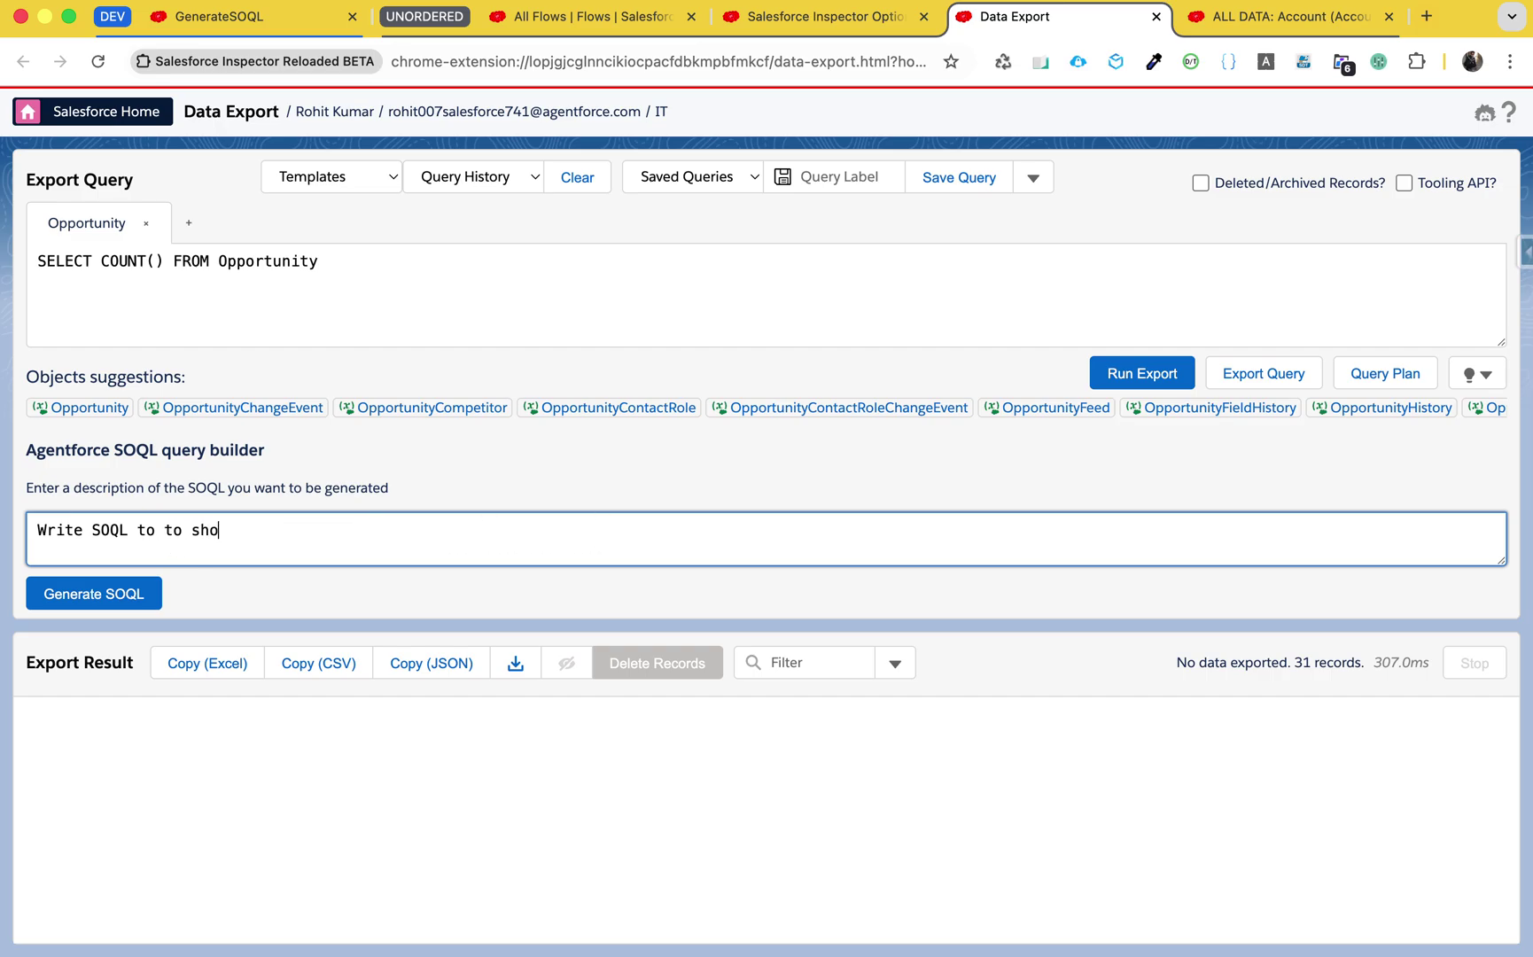
text(w all account object records)
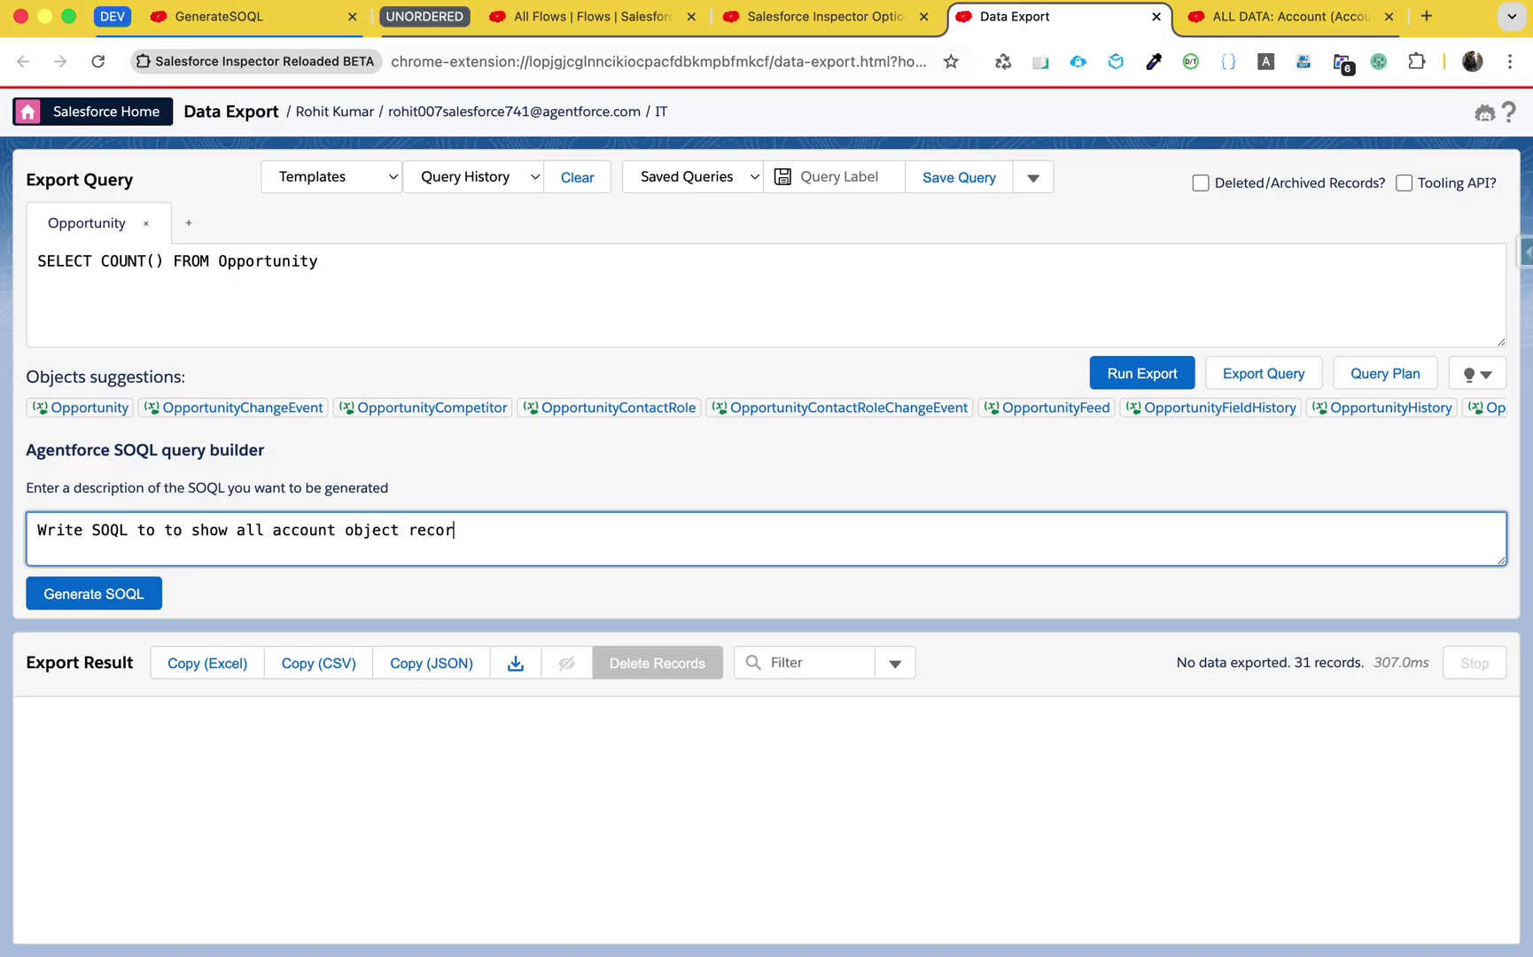
click(126, 601)
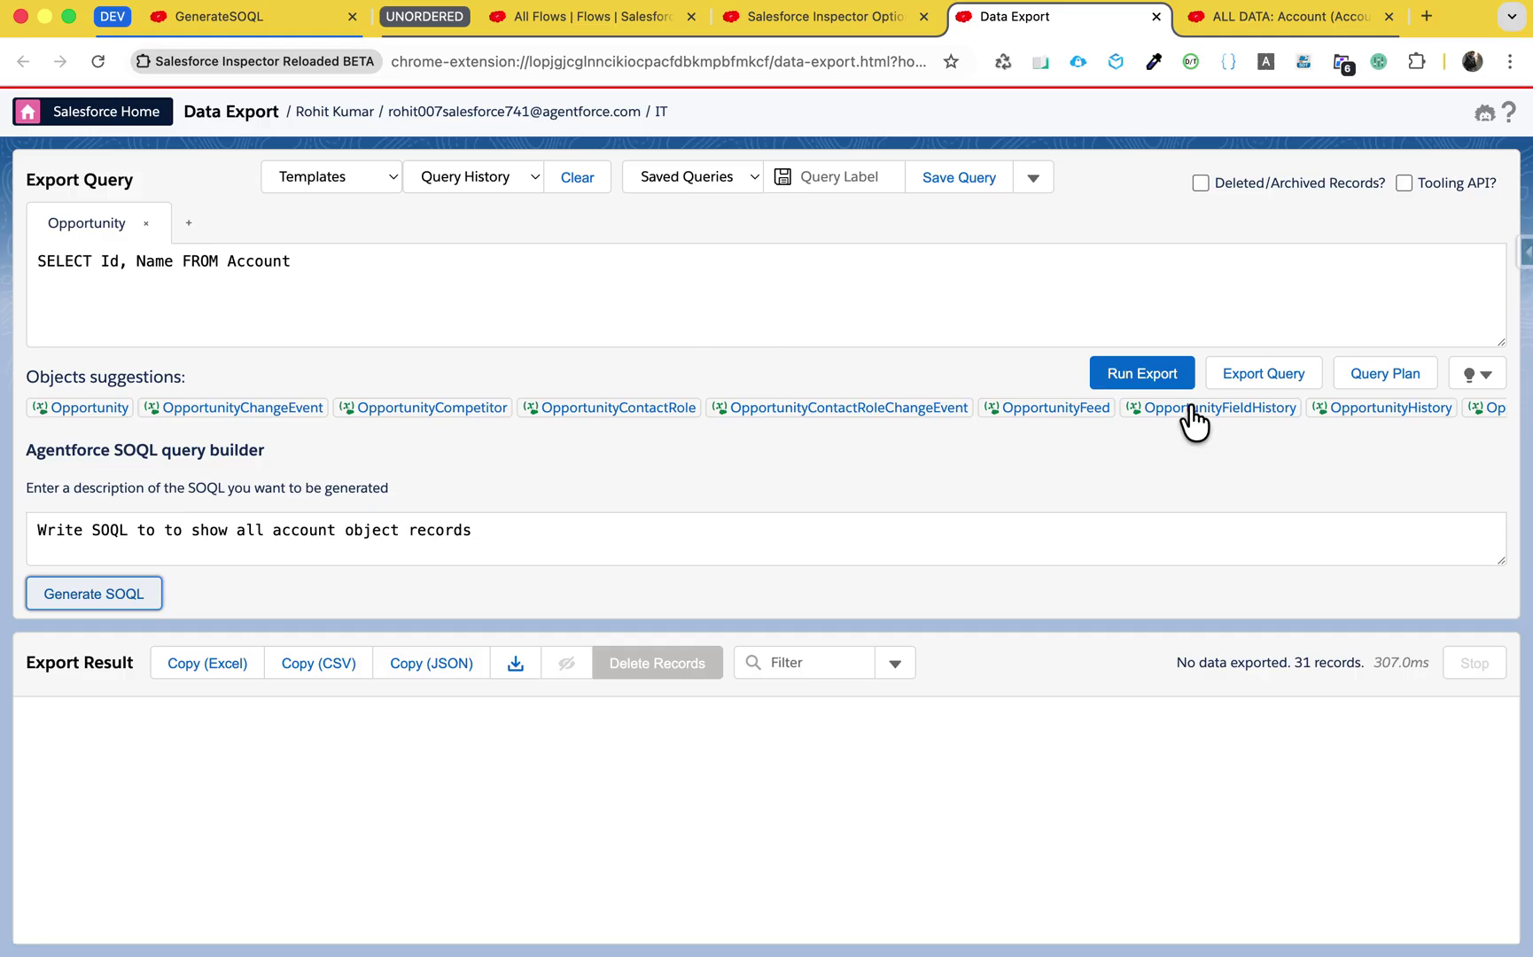
Run the export of the generated Account query and look through the exported records.
click(1150, 373)
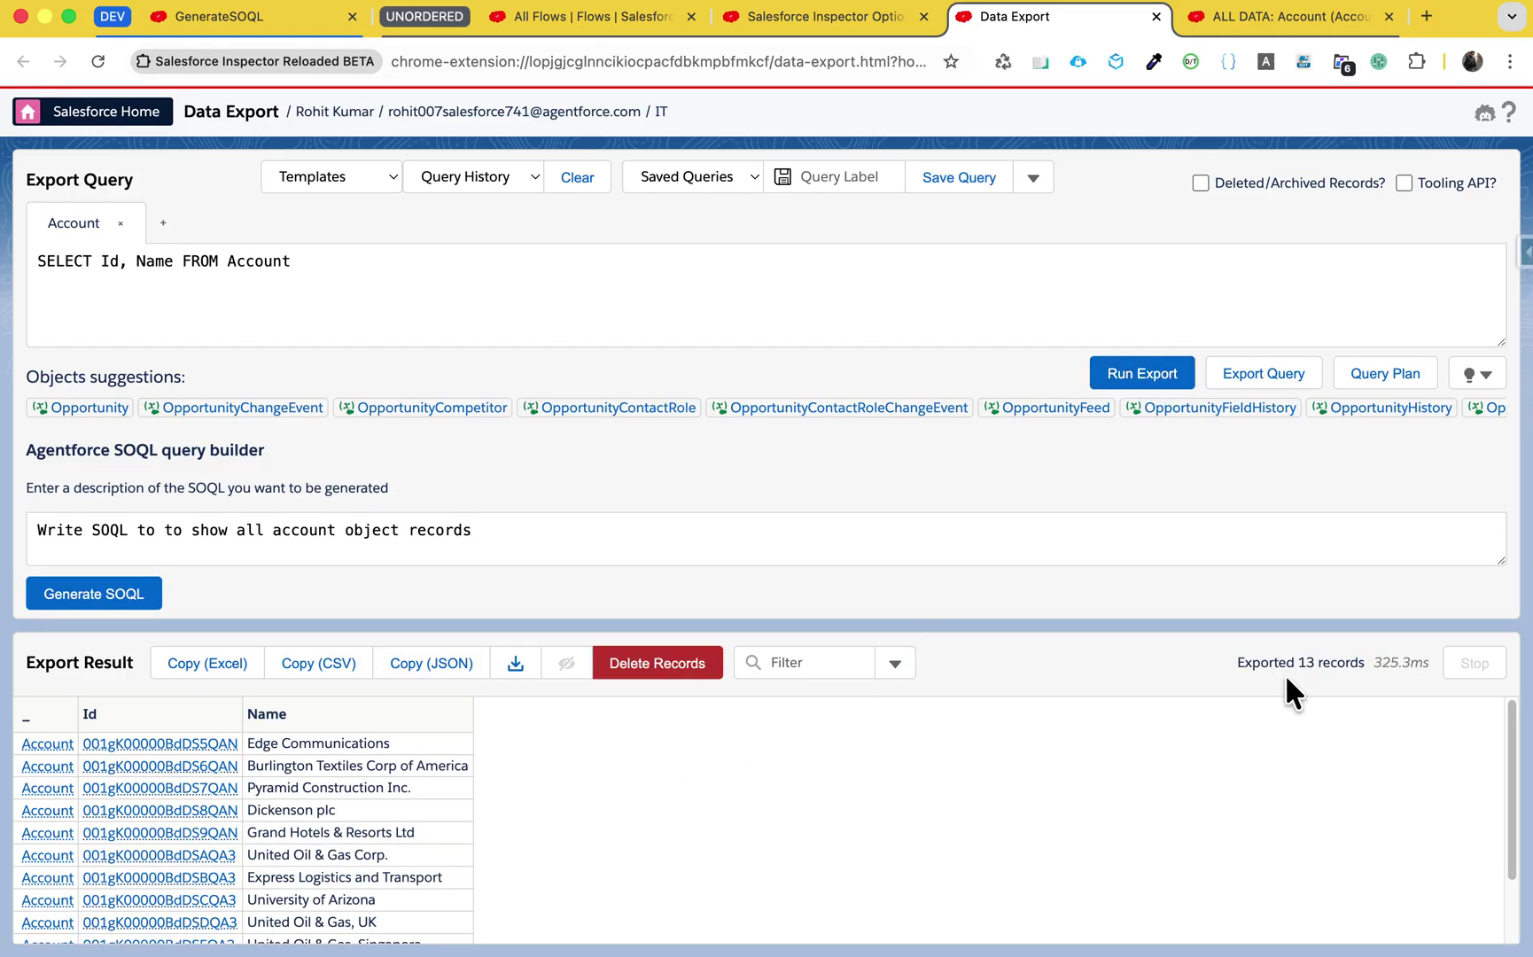
scroll(553, 867, down, 2)
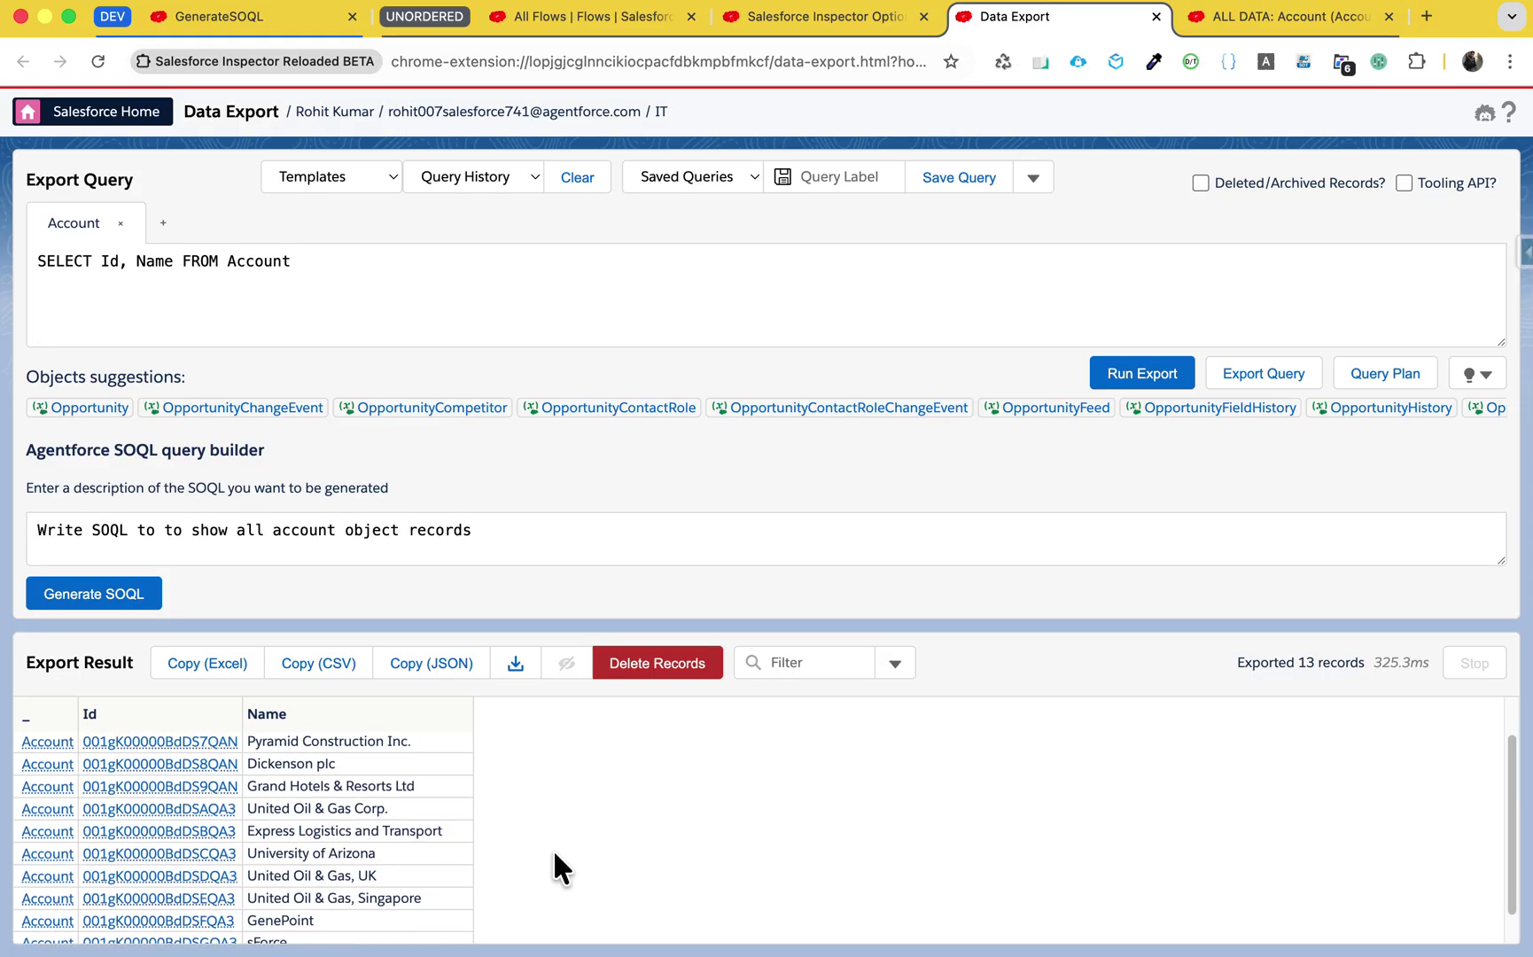
scroll(553, 866, up, 2)
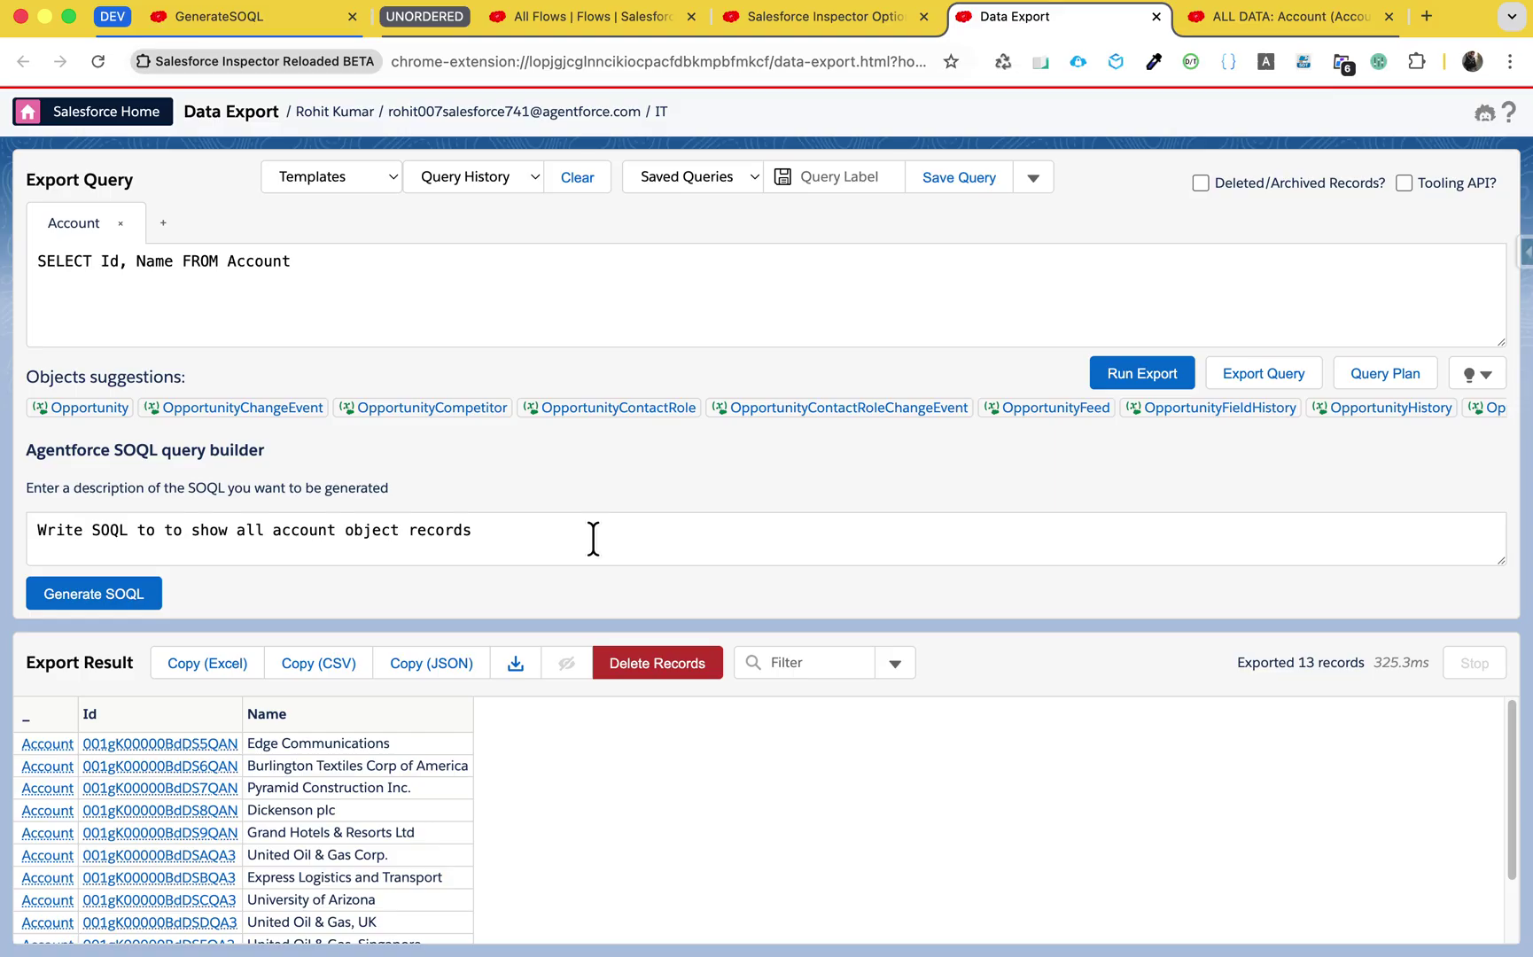
Change the description to "Write SOQL to check user is active or not" and generate the SOQL query.
drag(593, 538, 165, 532)
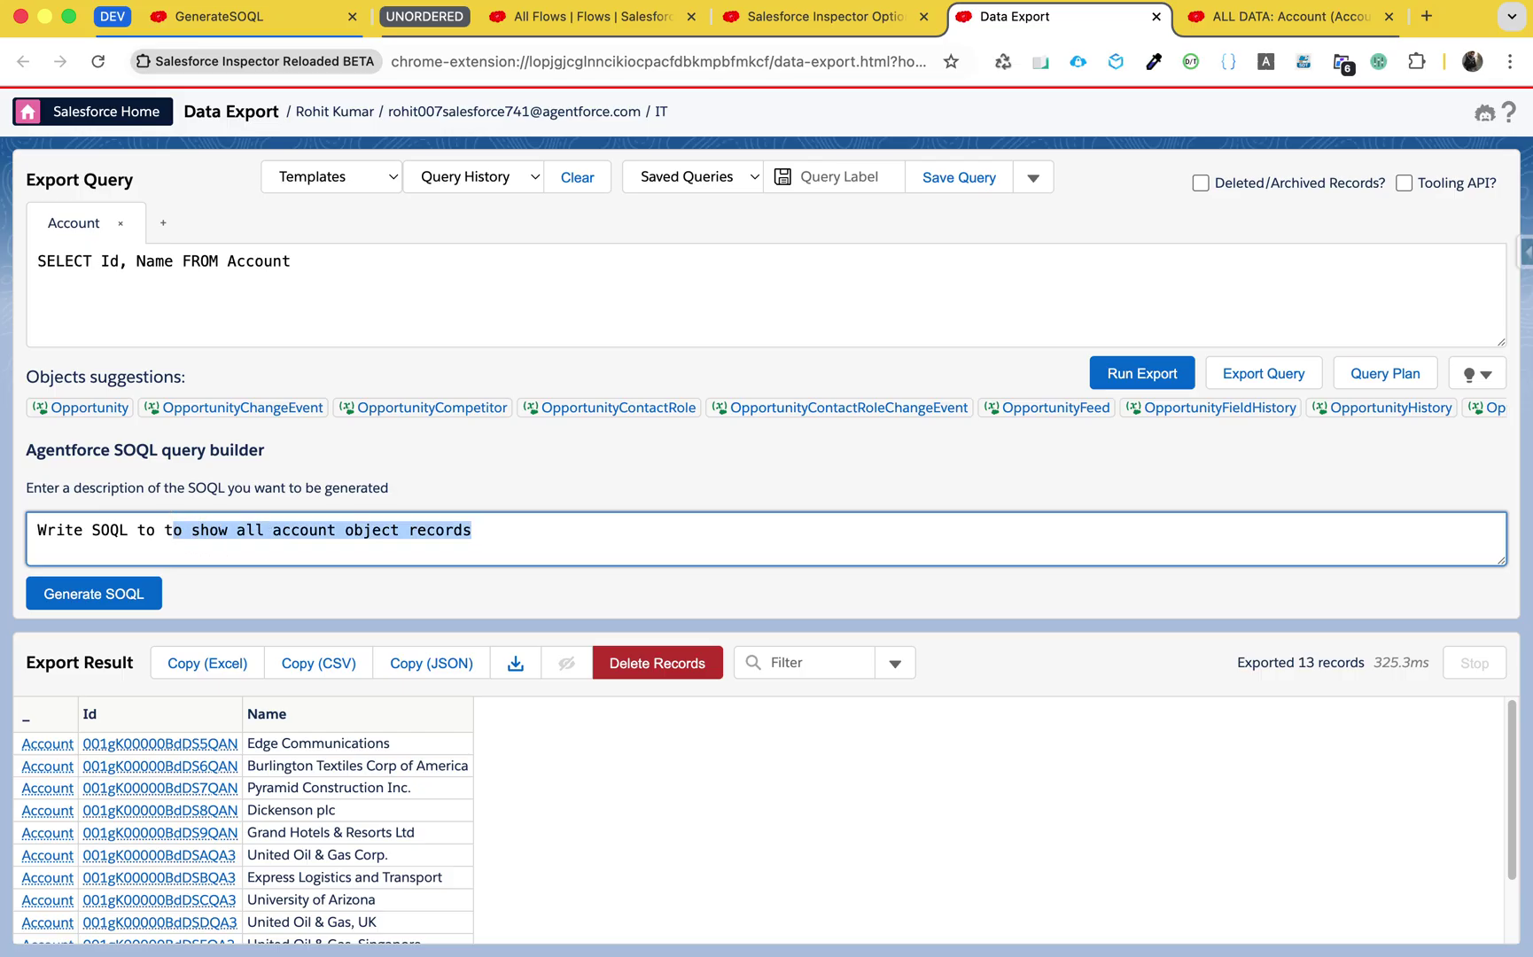
key(BackSpace)
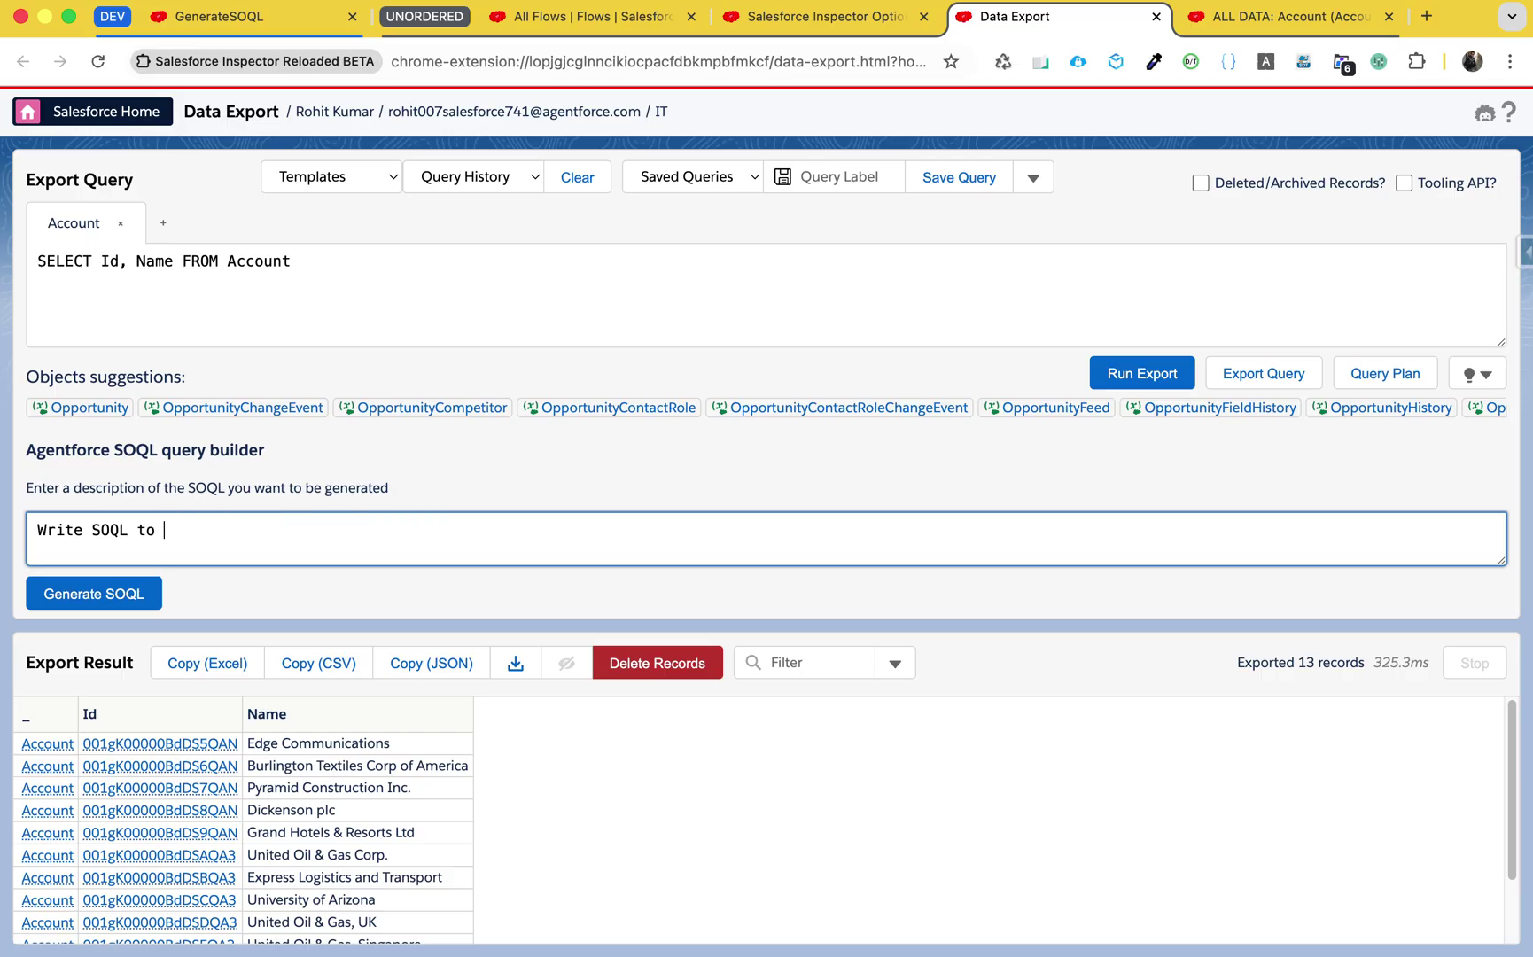
text(check user is active or not)
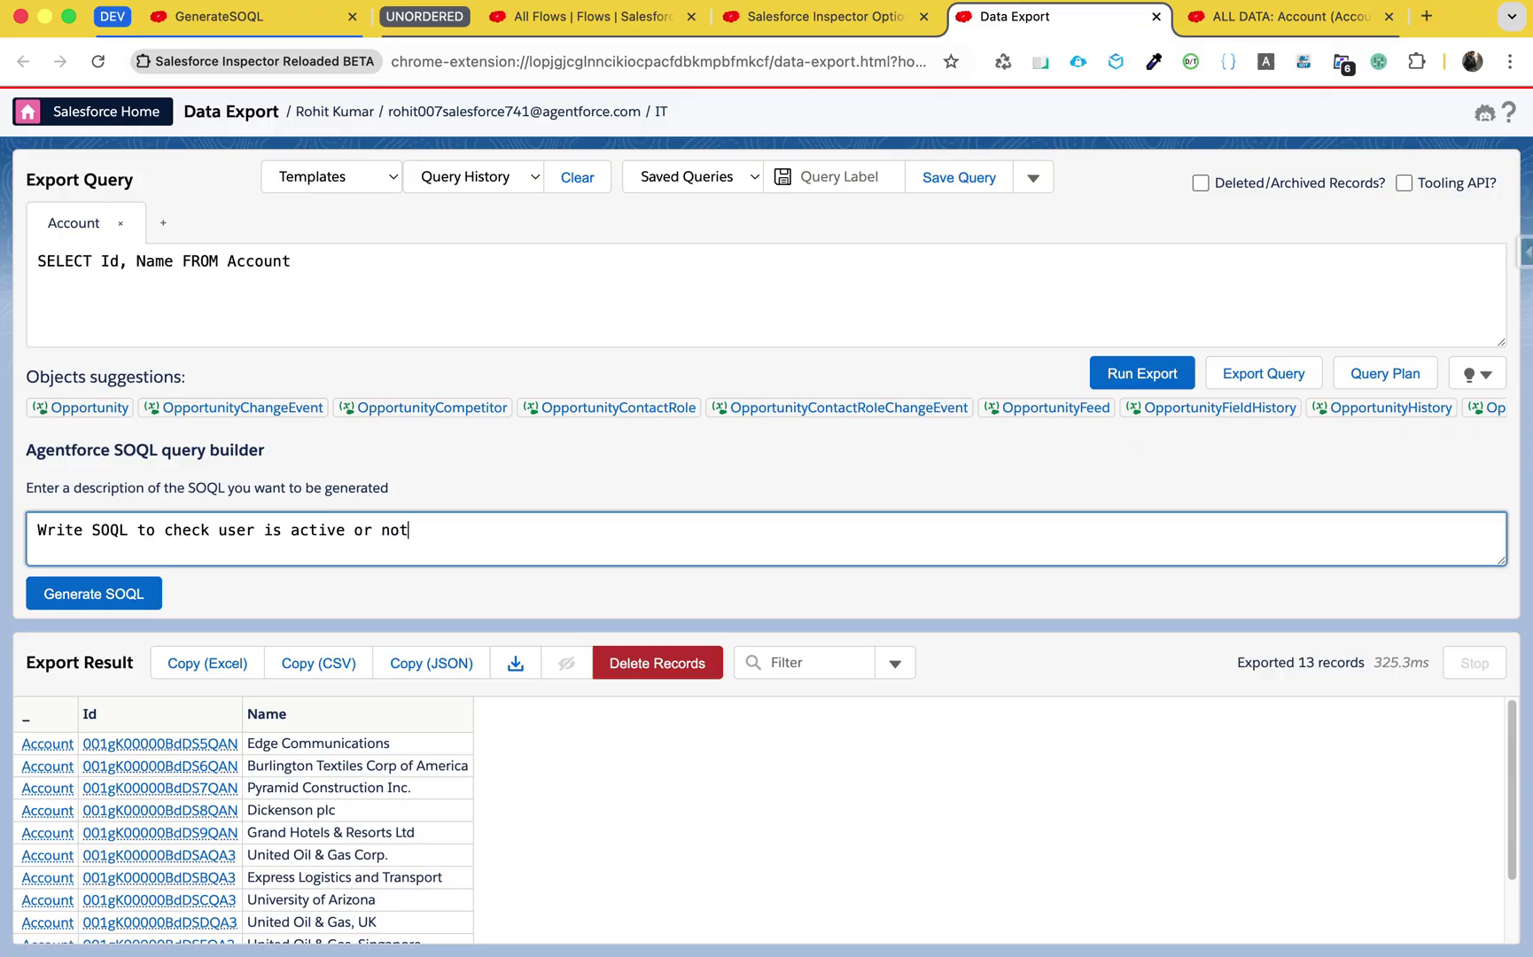
click(51, 602)
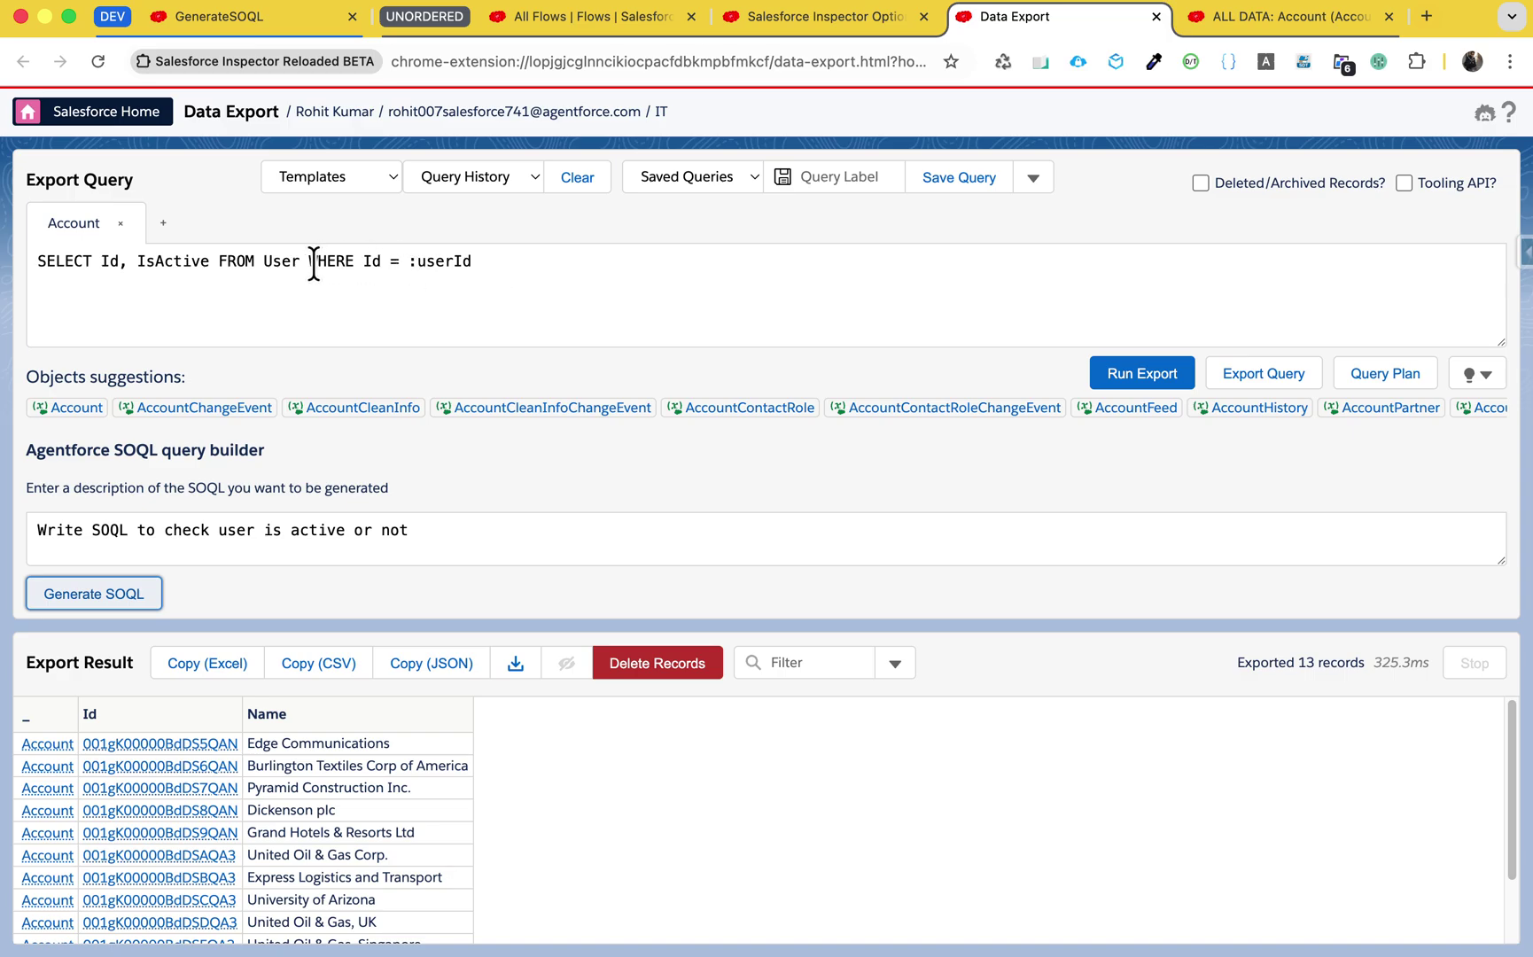
Remove the WHERE clause from the generated User query and run the export to review each user's IsActive value.
drag(310, 263, 513, 263)
key(BackSpace)
key(BackSpace)
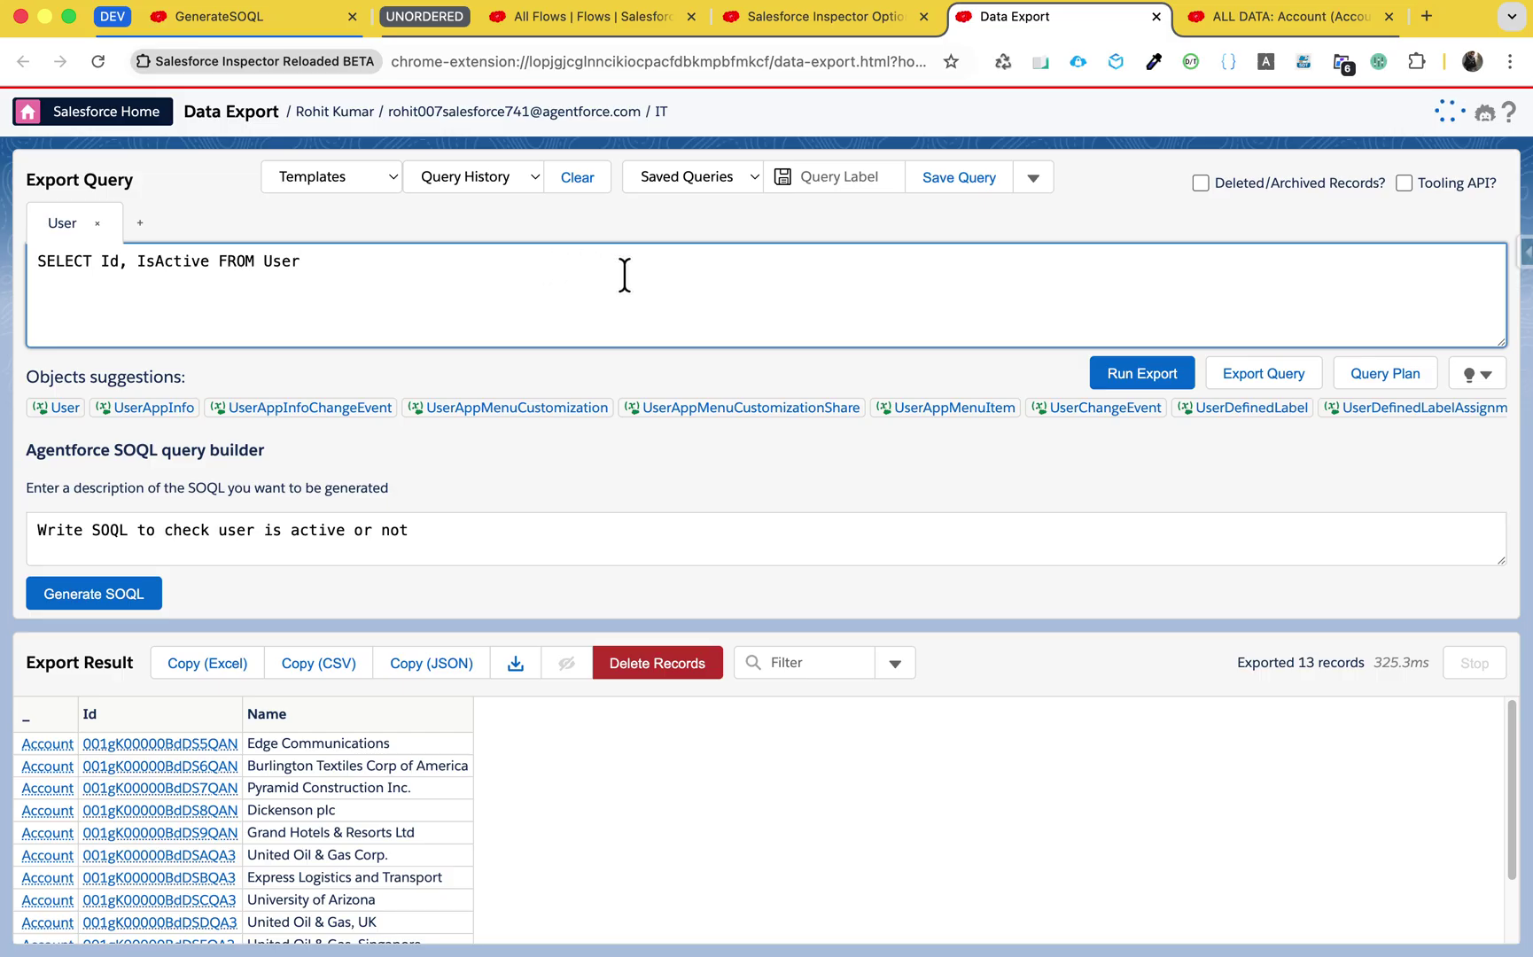
click(1117, 376)
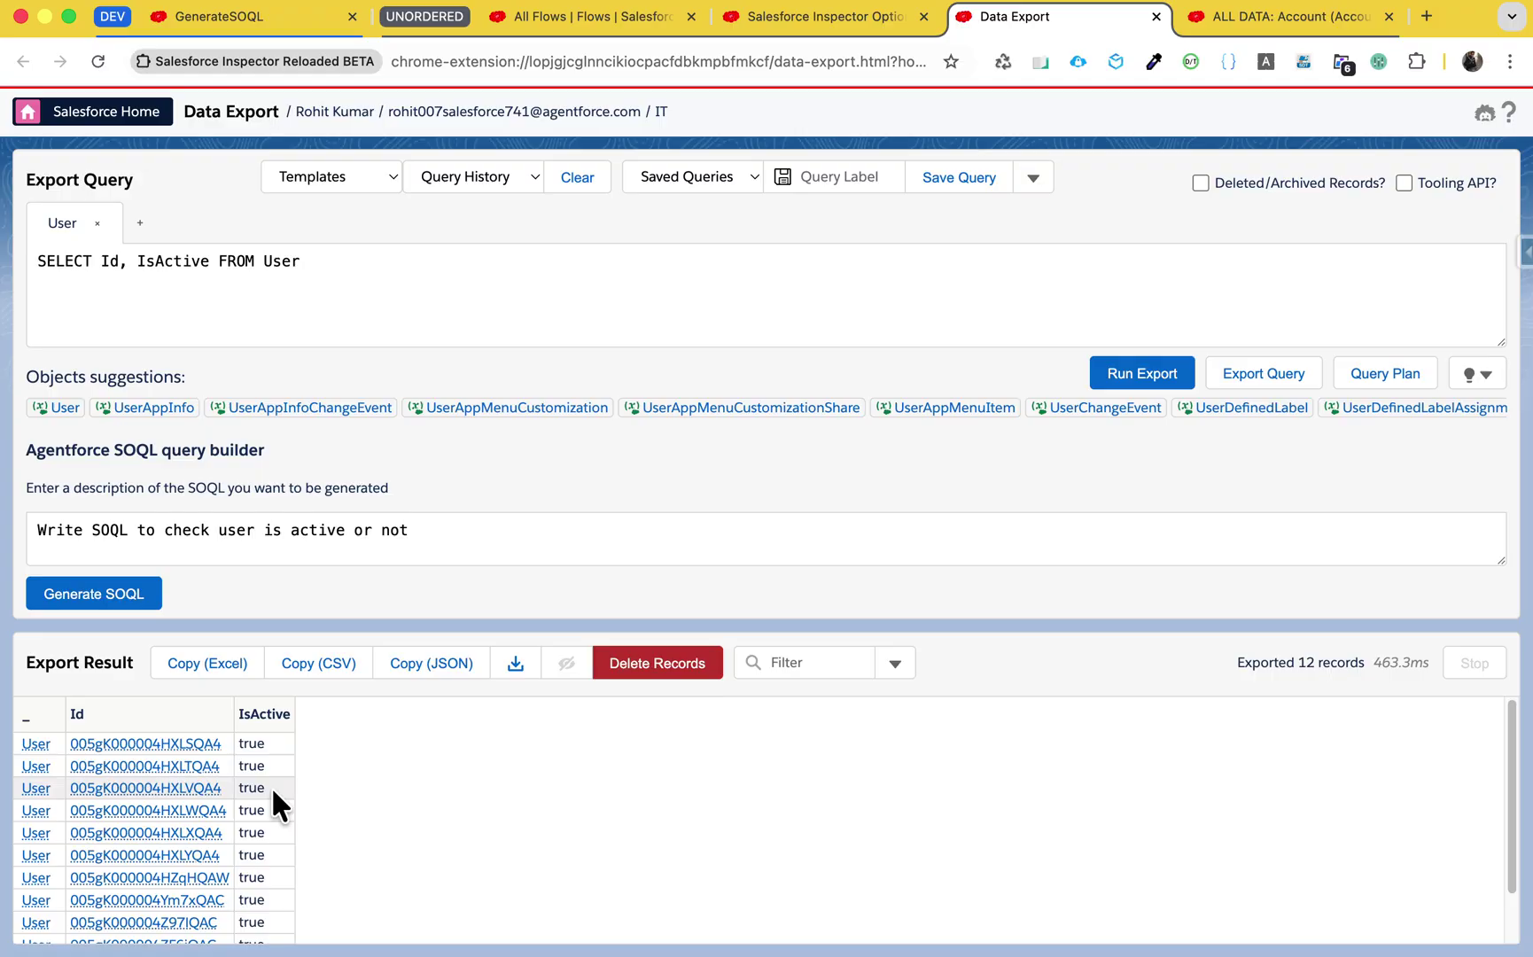
scroll(270, 786, down, 3)
scroll(270, 786, up, 3)
scroll(272, 791, down, 2)
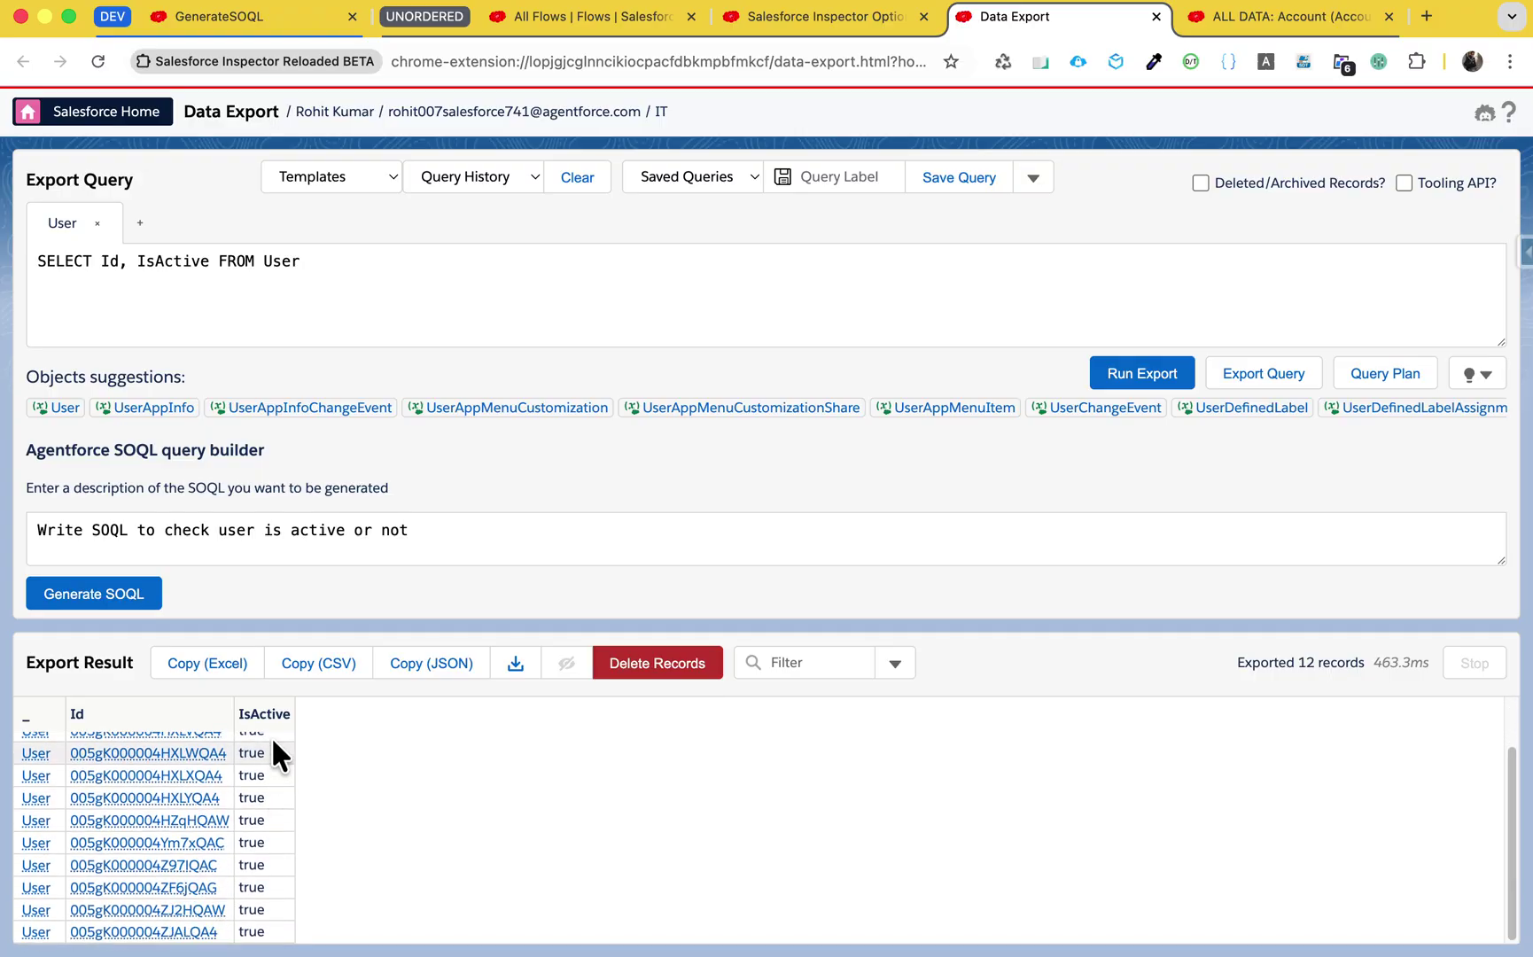
scroll(270, 753, up, 2)
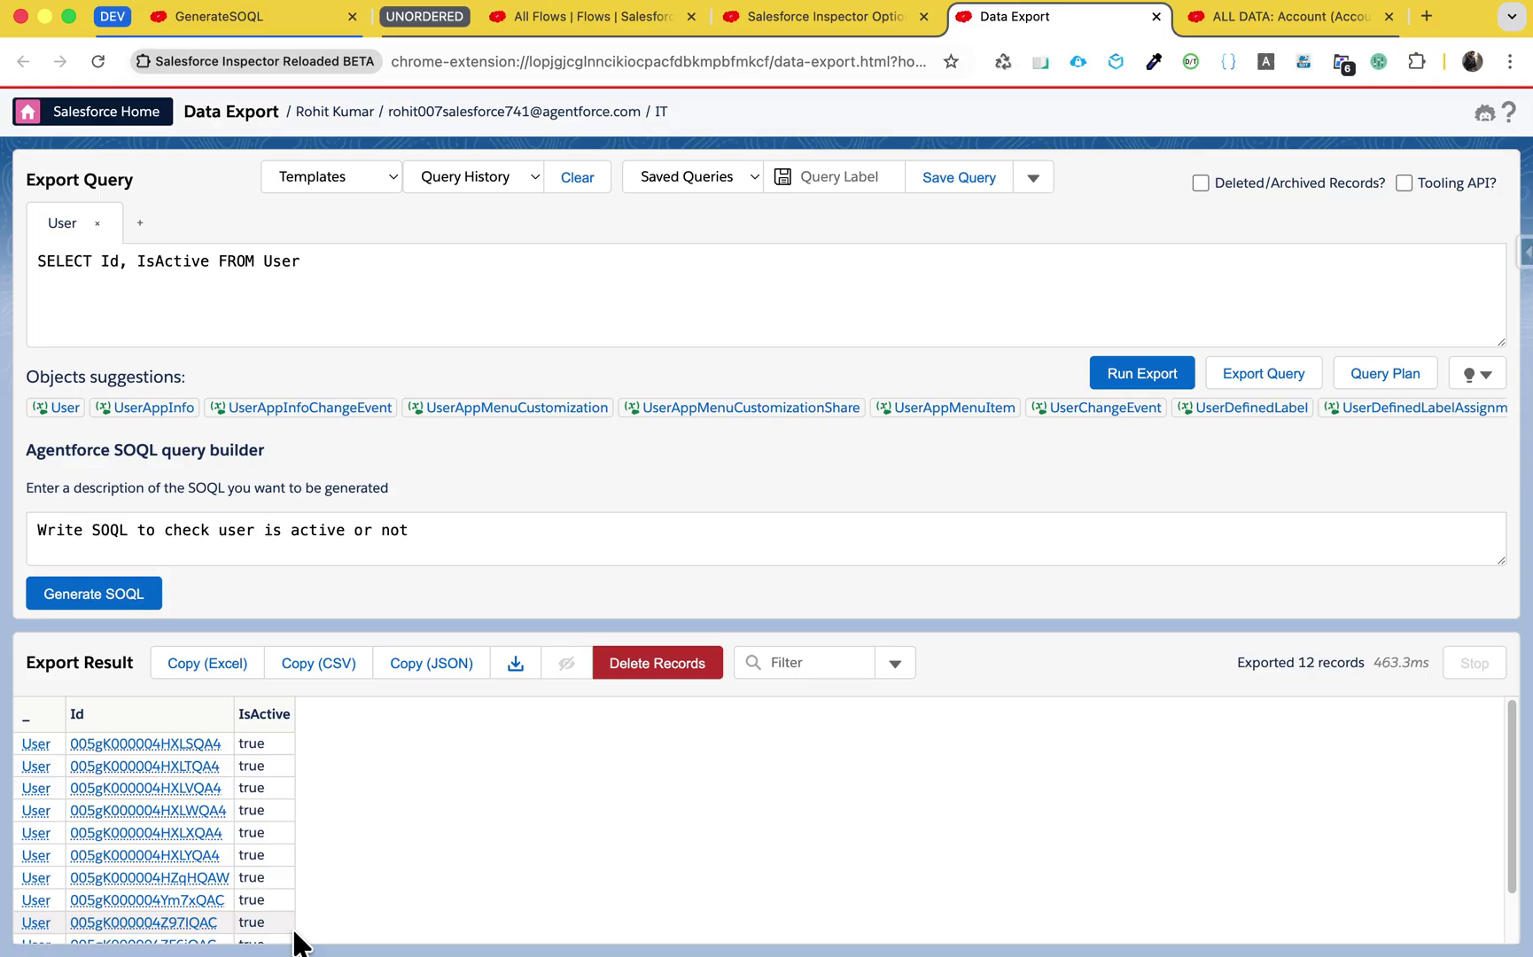
scroll(294, 938, down, 2)
scroll(294, 939, up, 2)
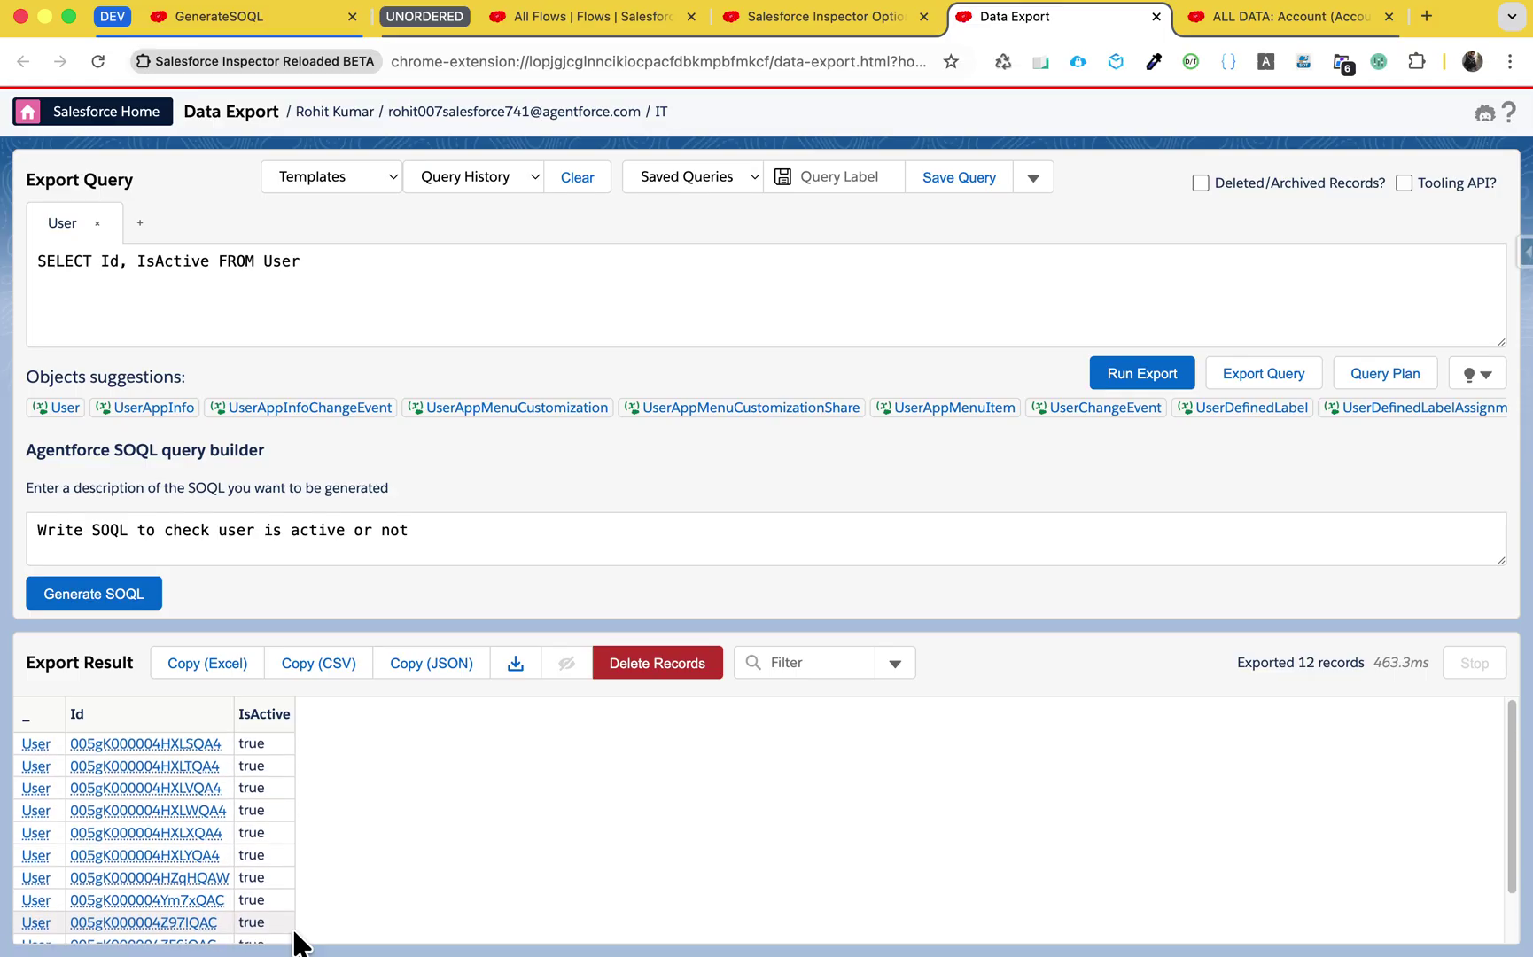
Change the description to "Write SOQL on Account with associate contacts" and generate the SOQL query.
click(326, 283)
click(463, 522)
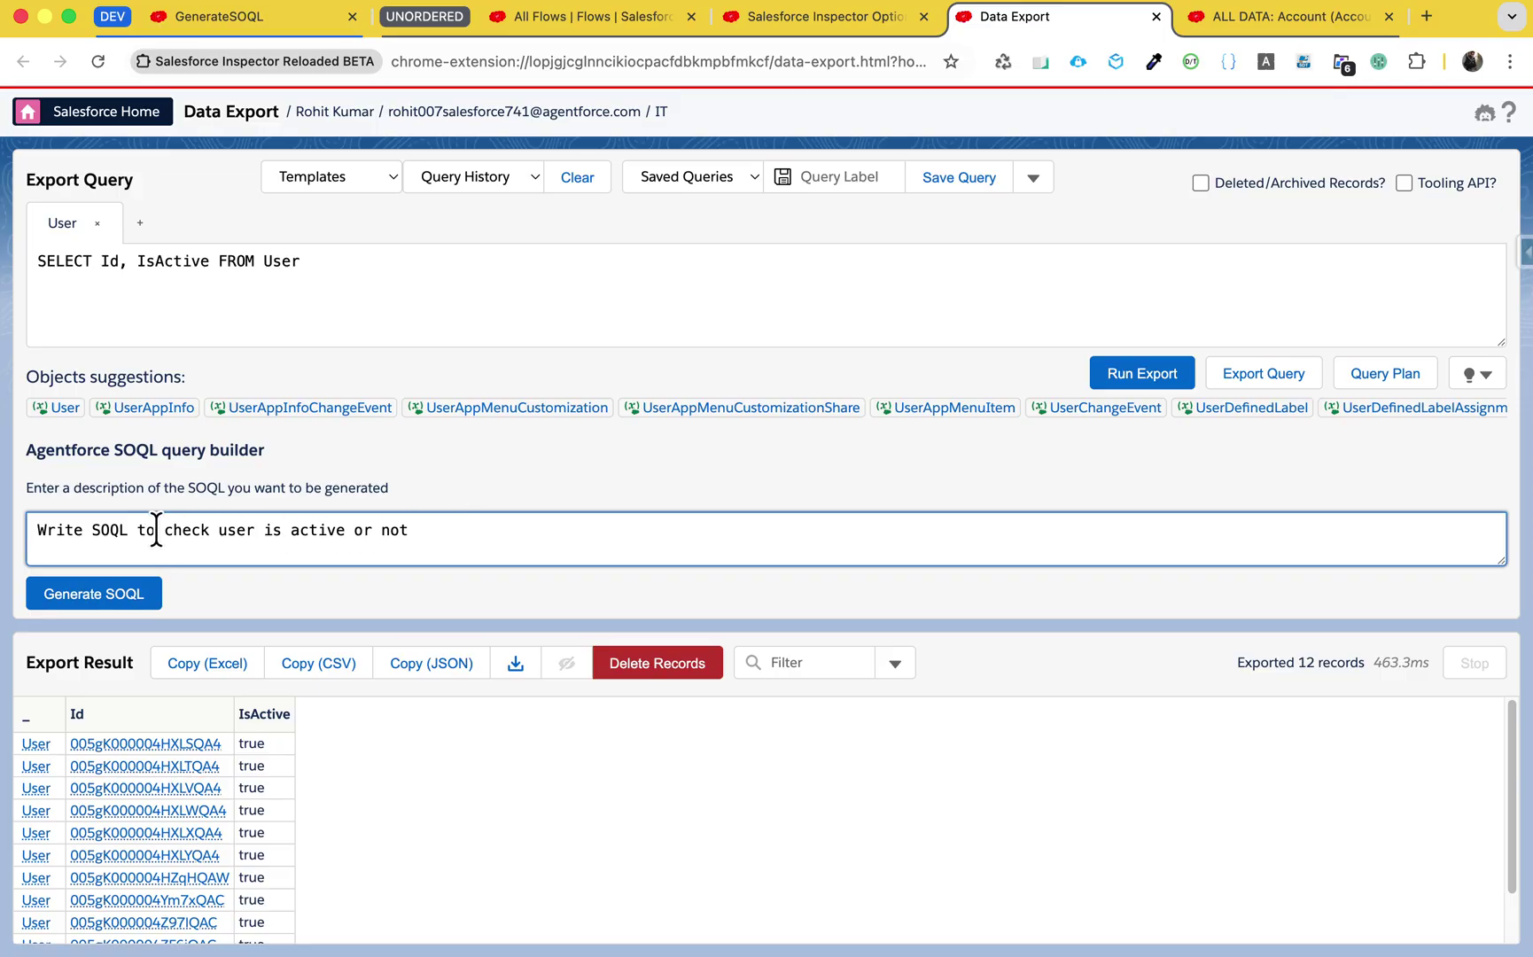
drag(143, 529, 457, 530)
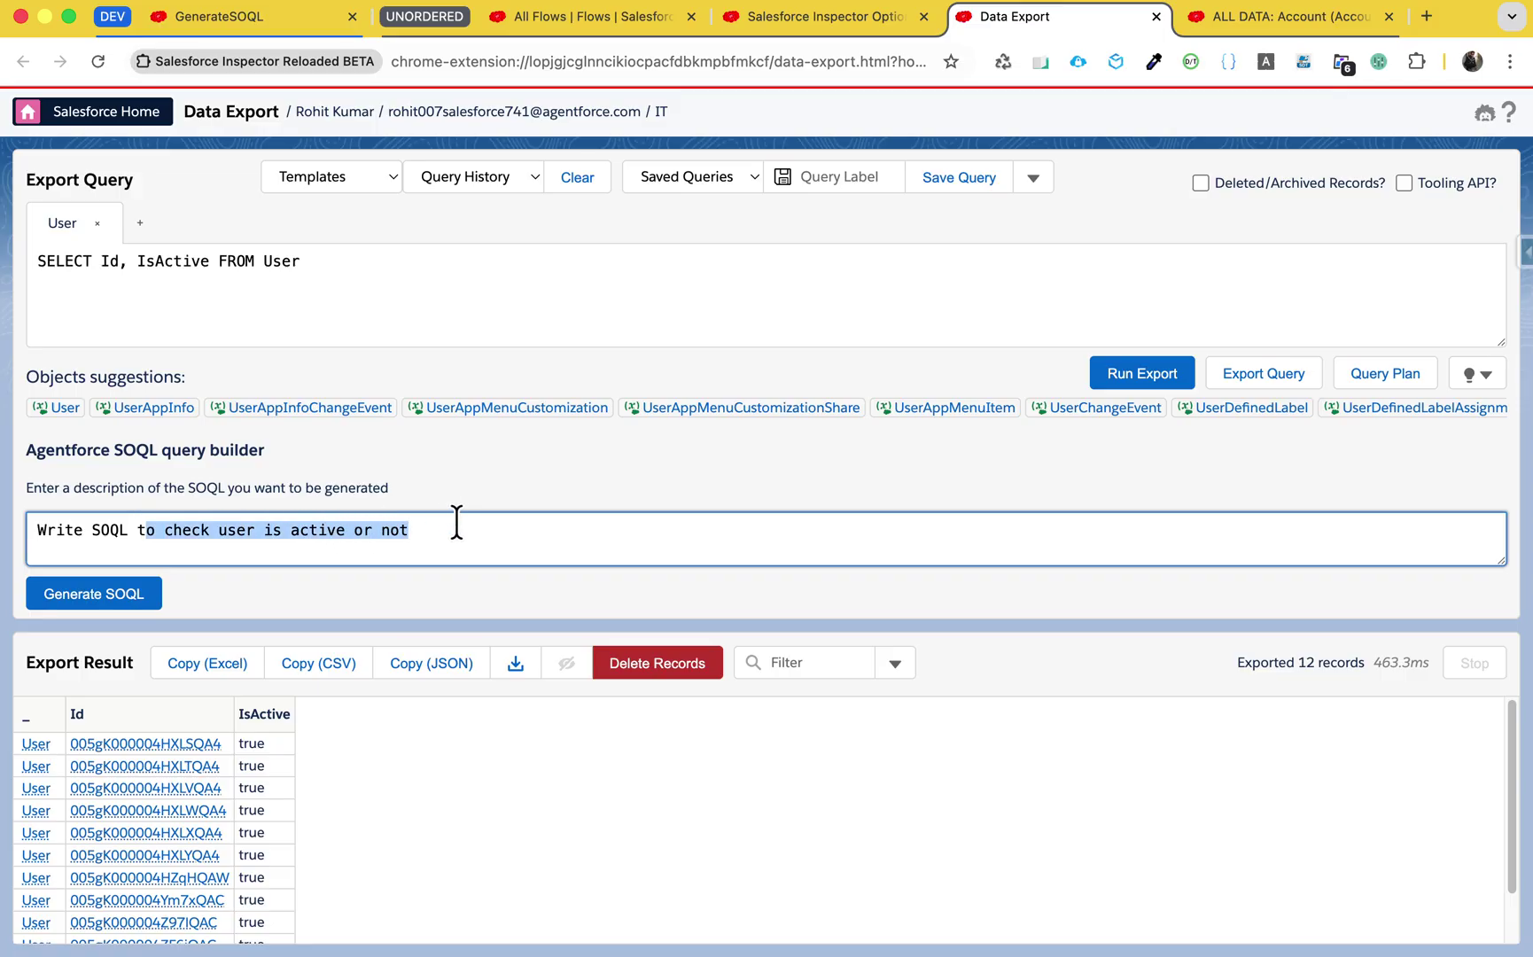
key(BackSpace)
text(on A)
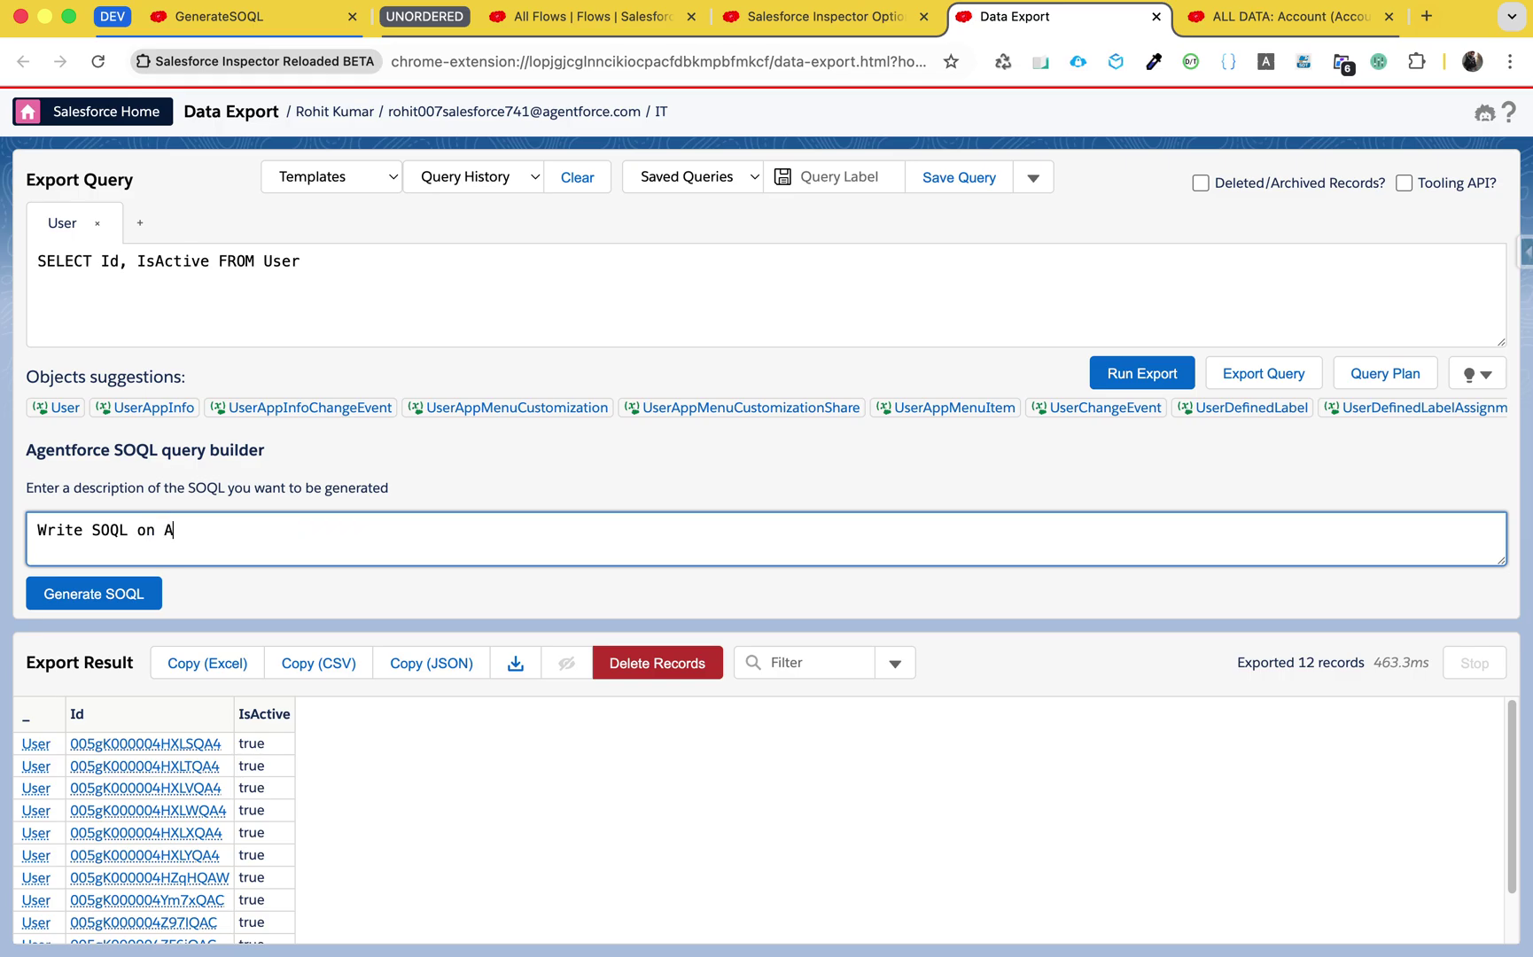
text(ccount with associa)
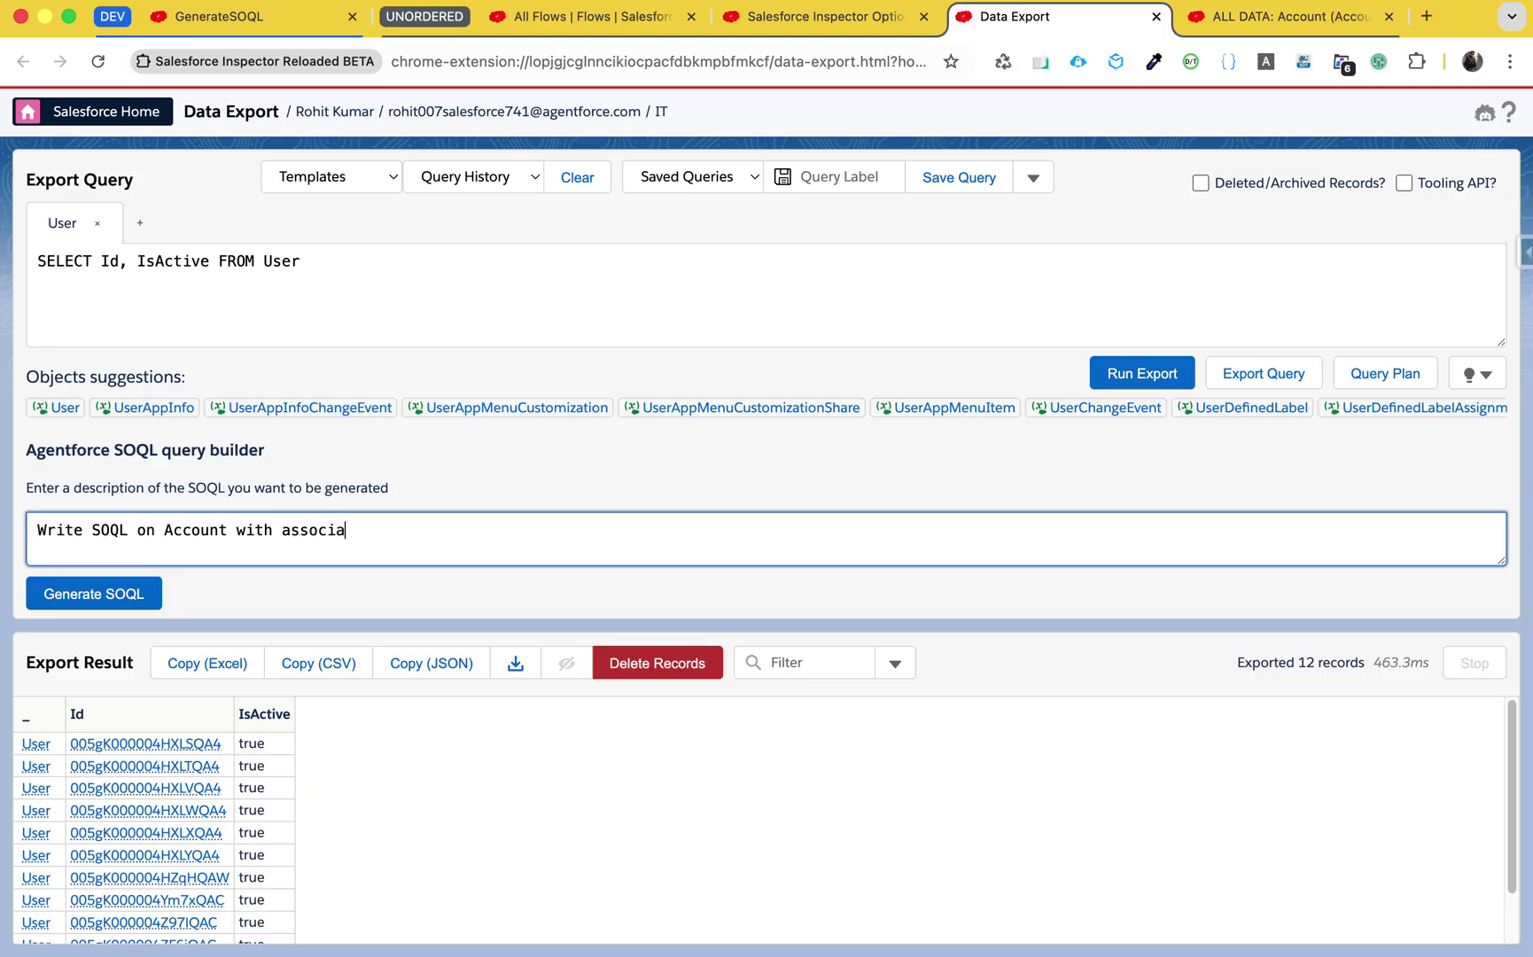
text(te contacts)
click(103, 593)
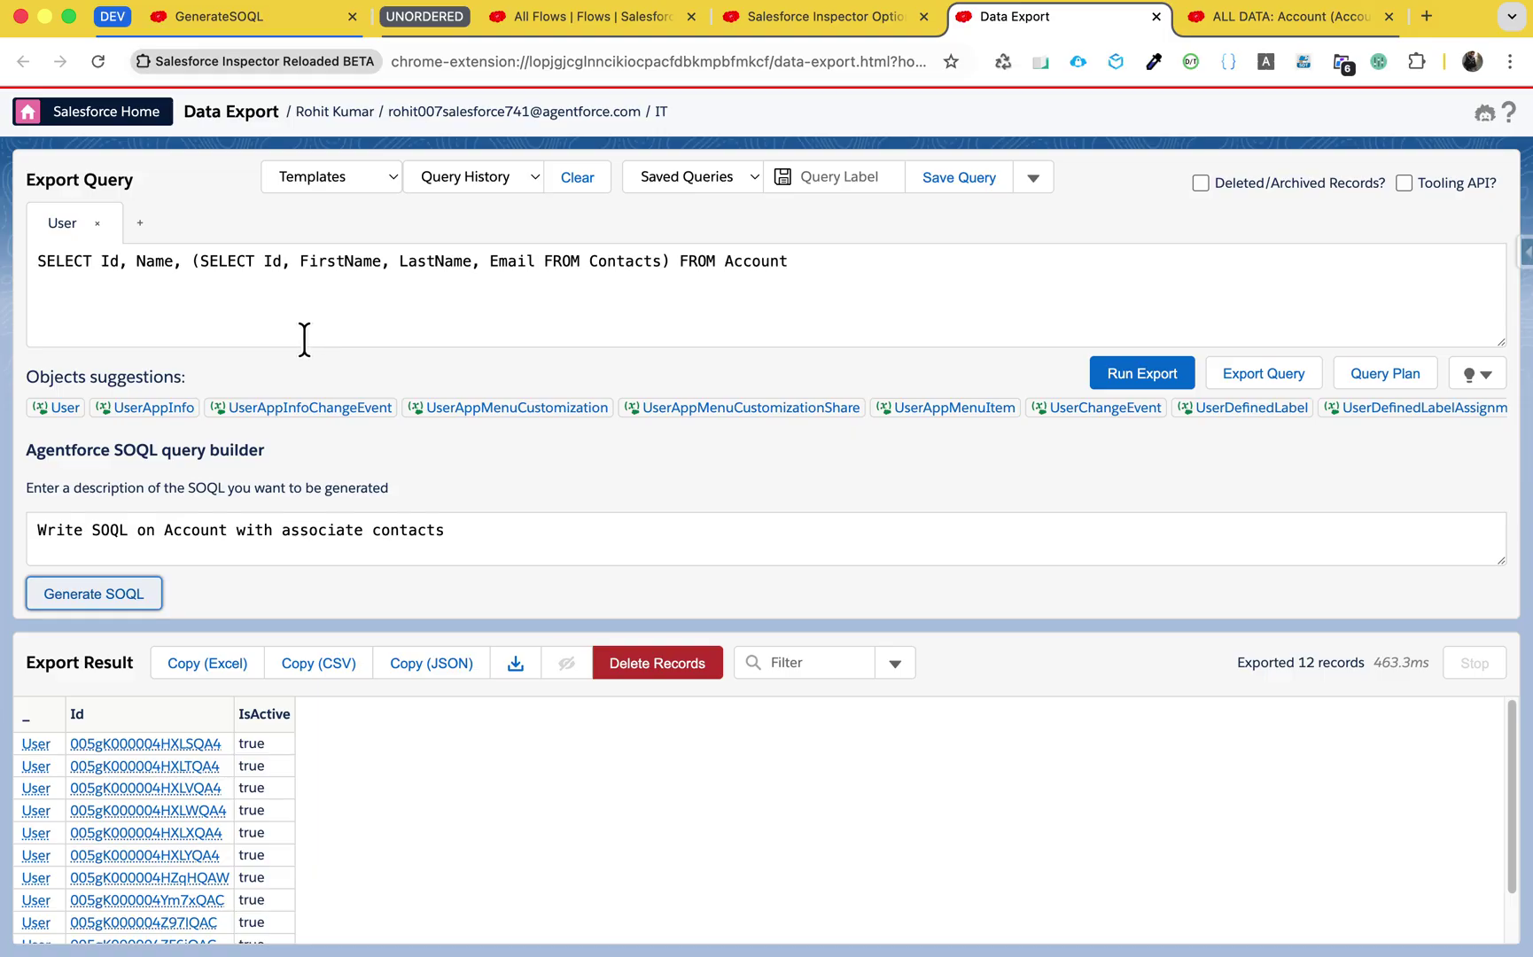
click(95, 595)
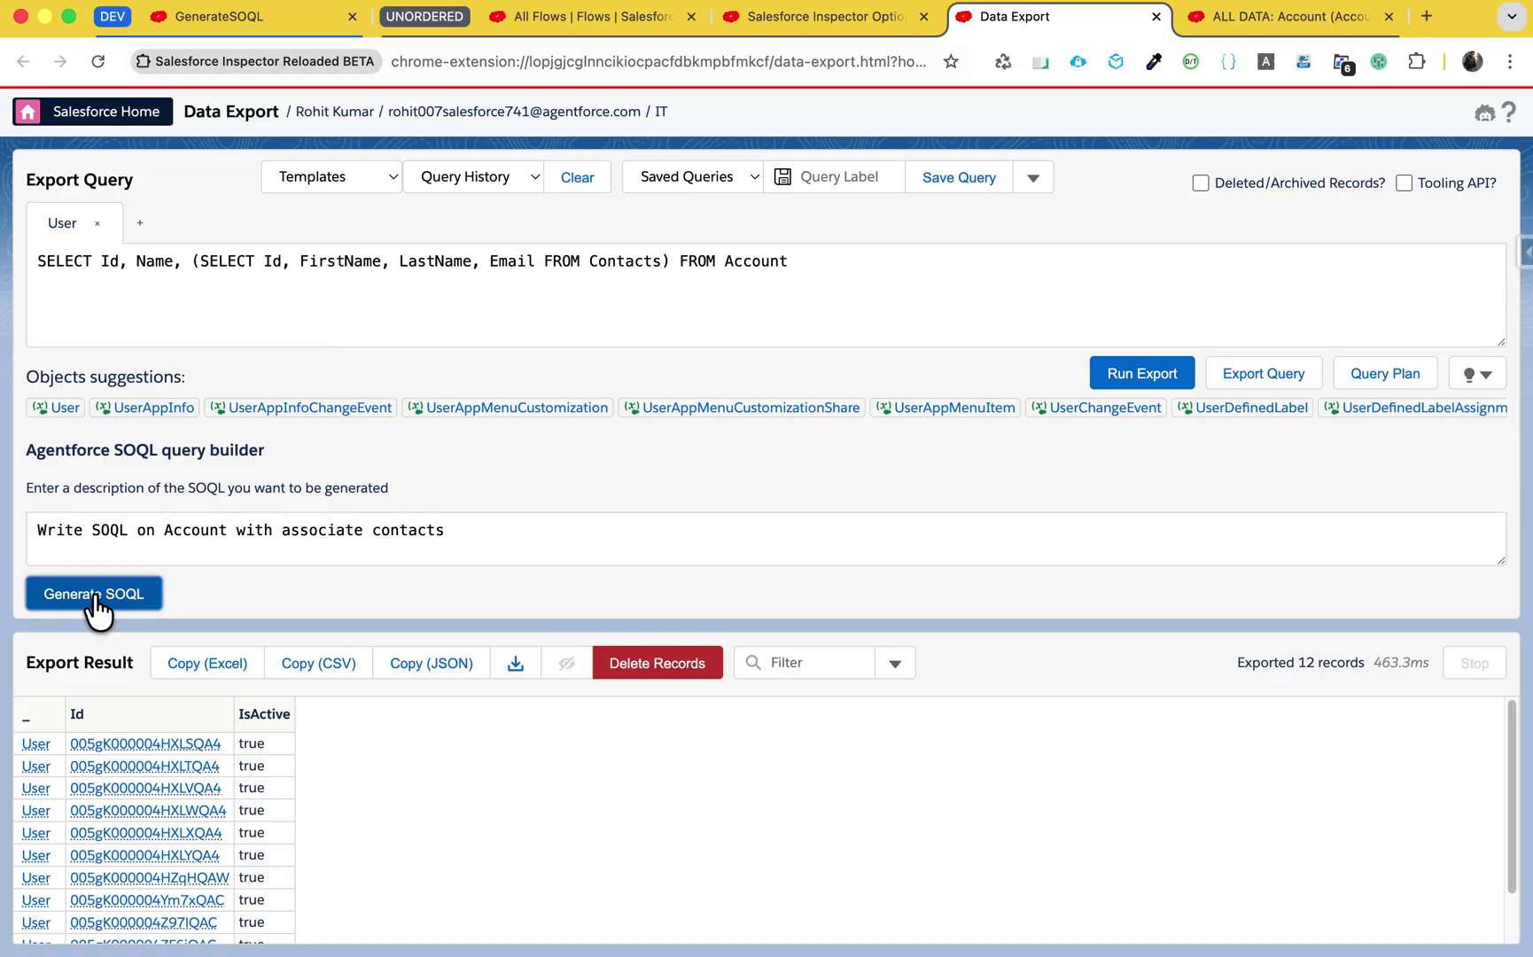
Run the export of the Account query with its Contacts subquery and look through the exported contact columns.
click(1143, 373)
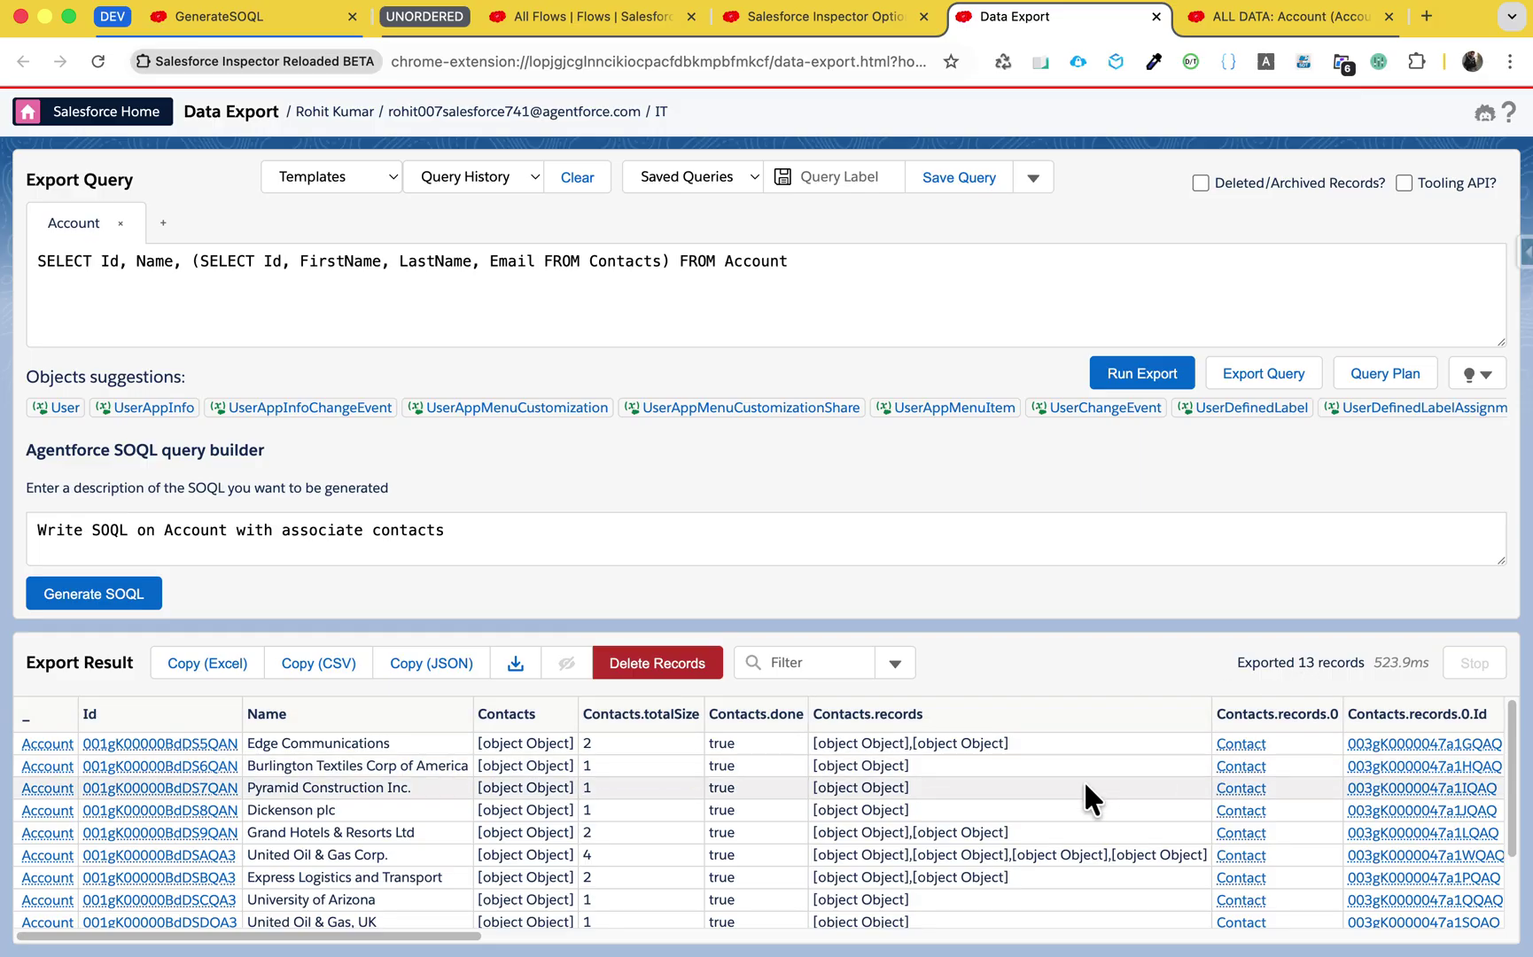
scroll(1084, 780, down, 3)
scroll(1084, 779, right, 10)
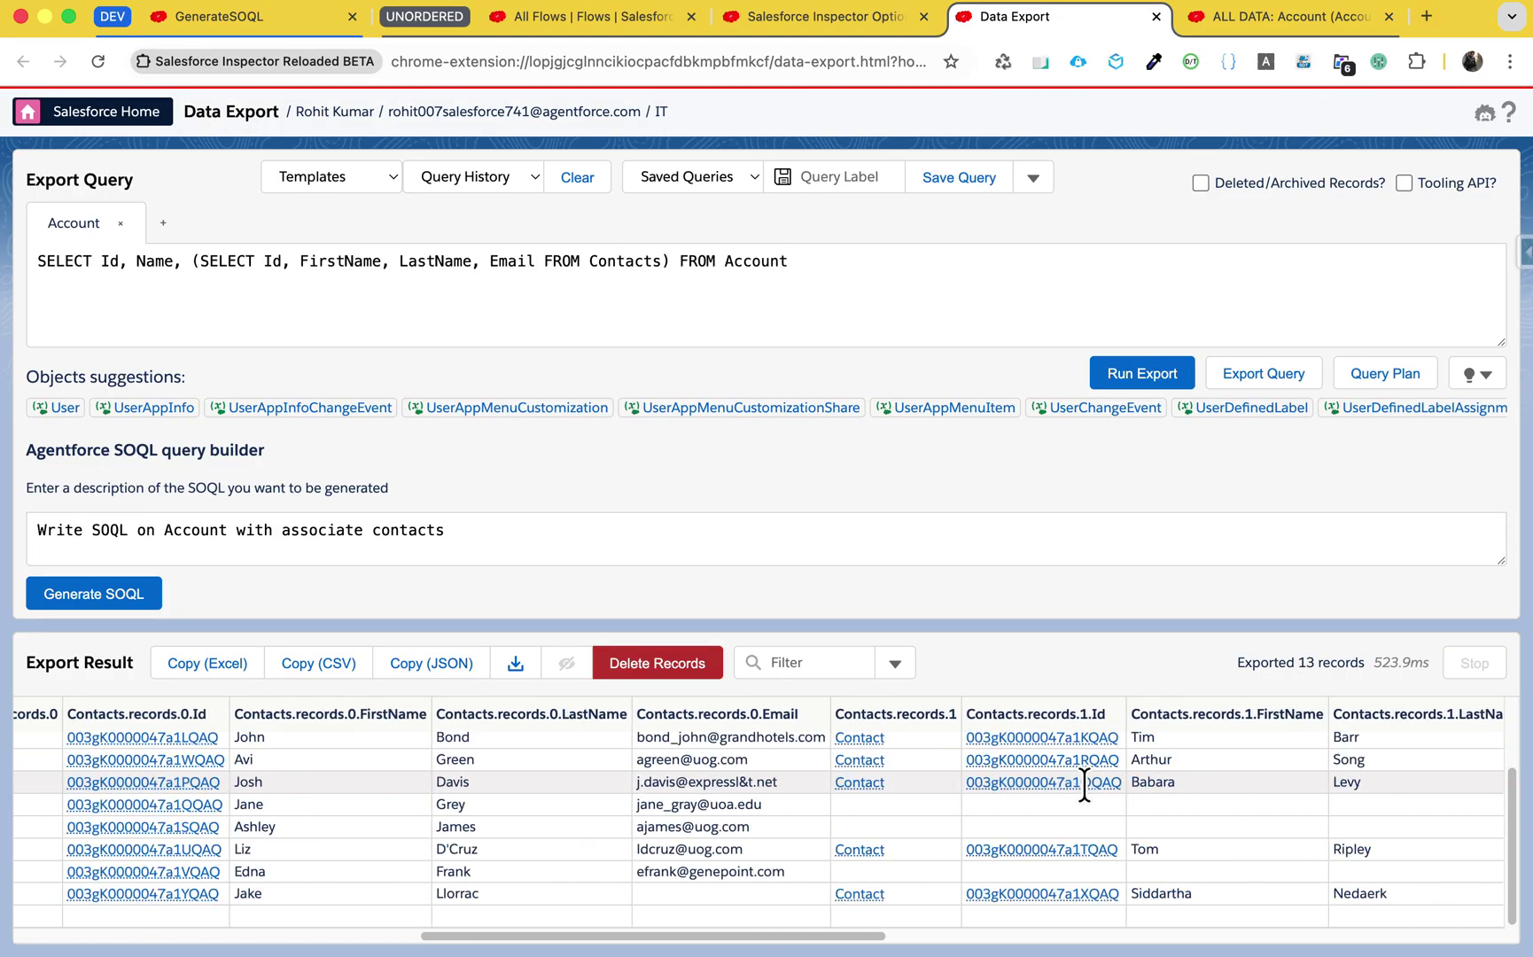
scroll(1084, 780, right, 5)
scroll(1083, 780, left, 12)
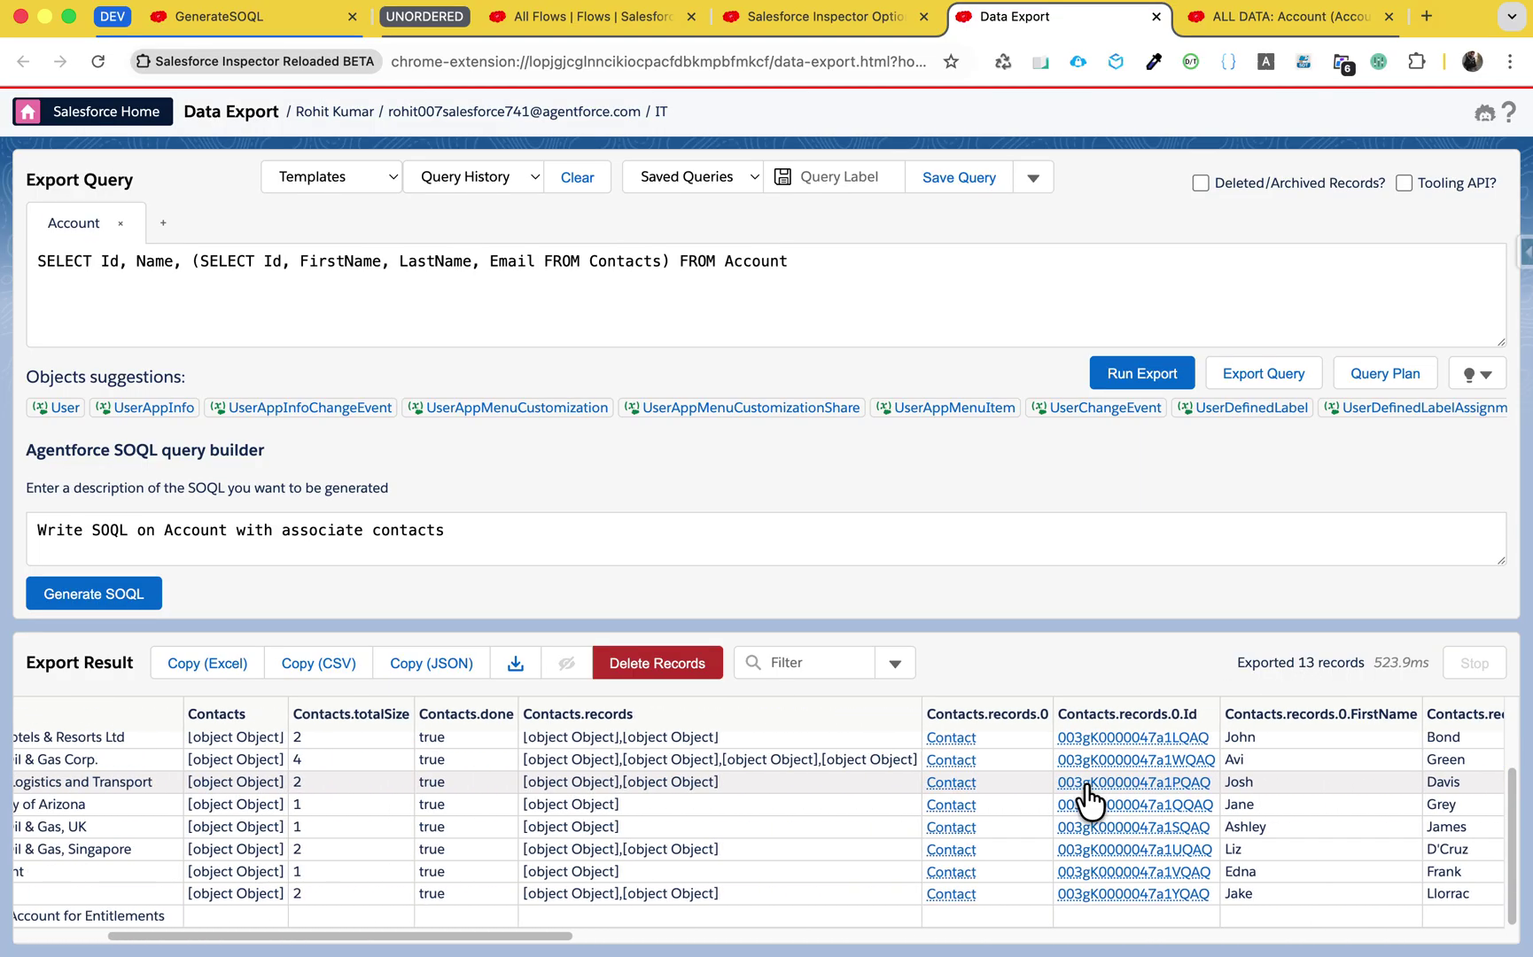
Open Field Creator from Salesforce Inspector Reloaded and select the Account object for the new field.
scroll(1084, 779, left, 3)
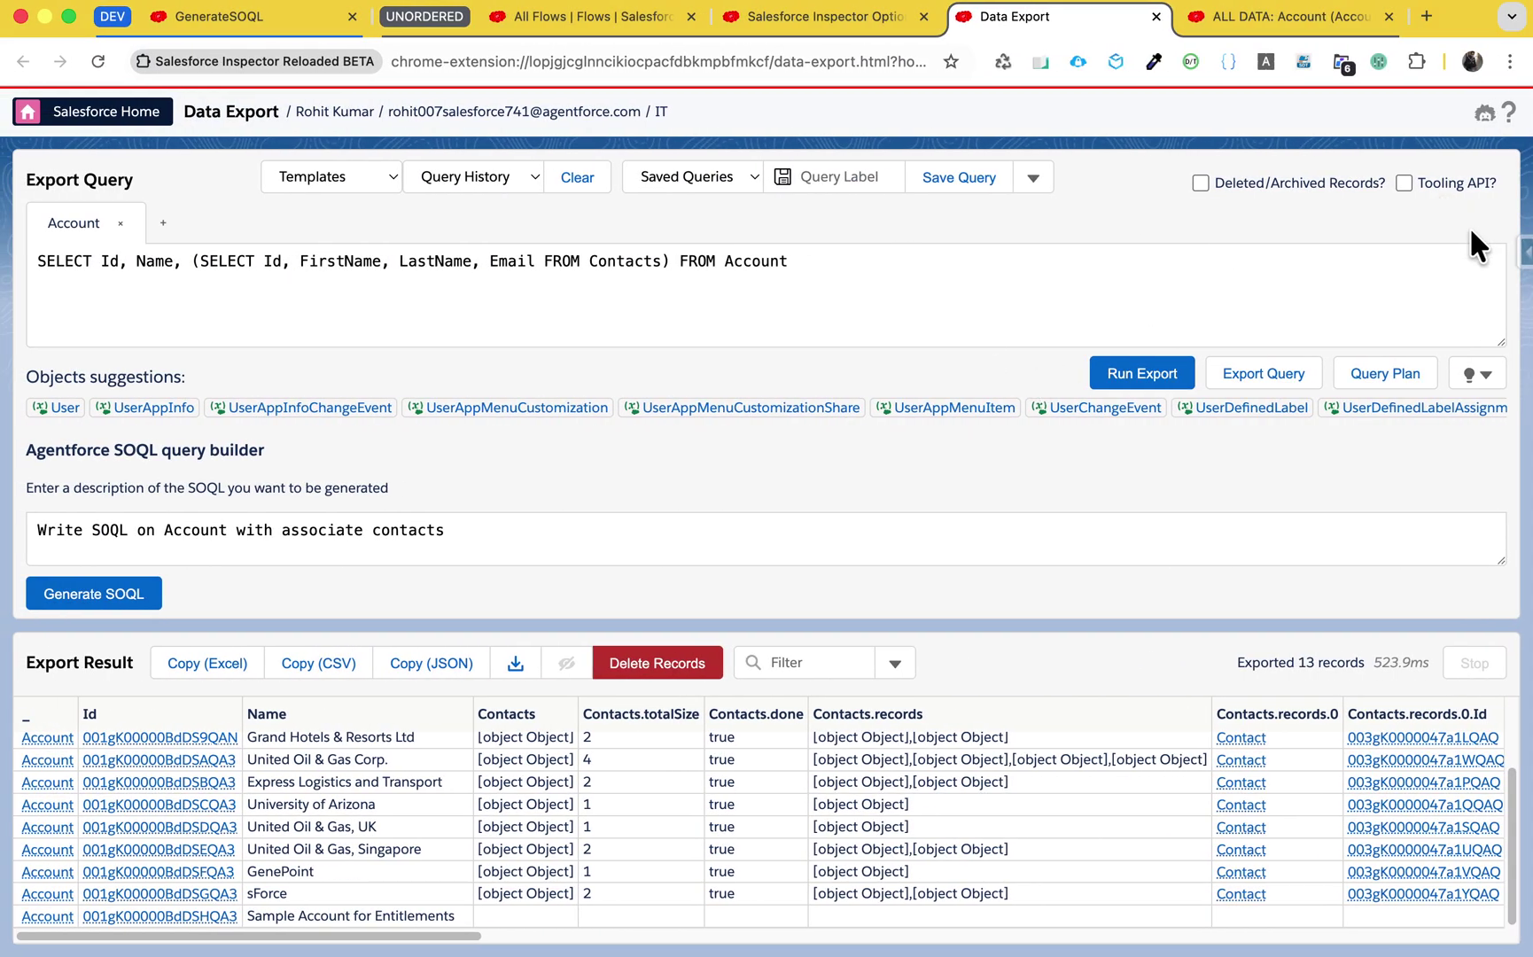
click(1523, 254)
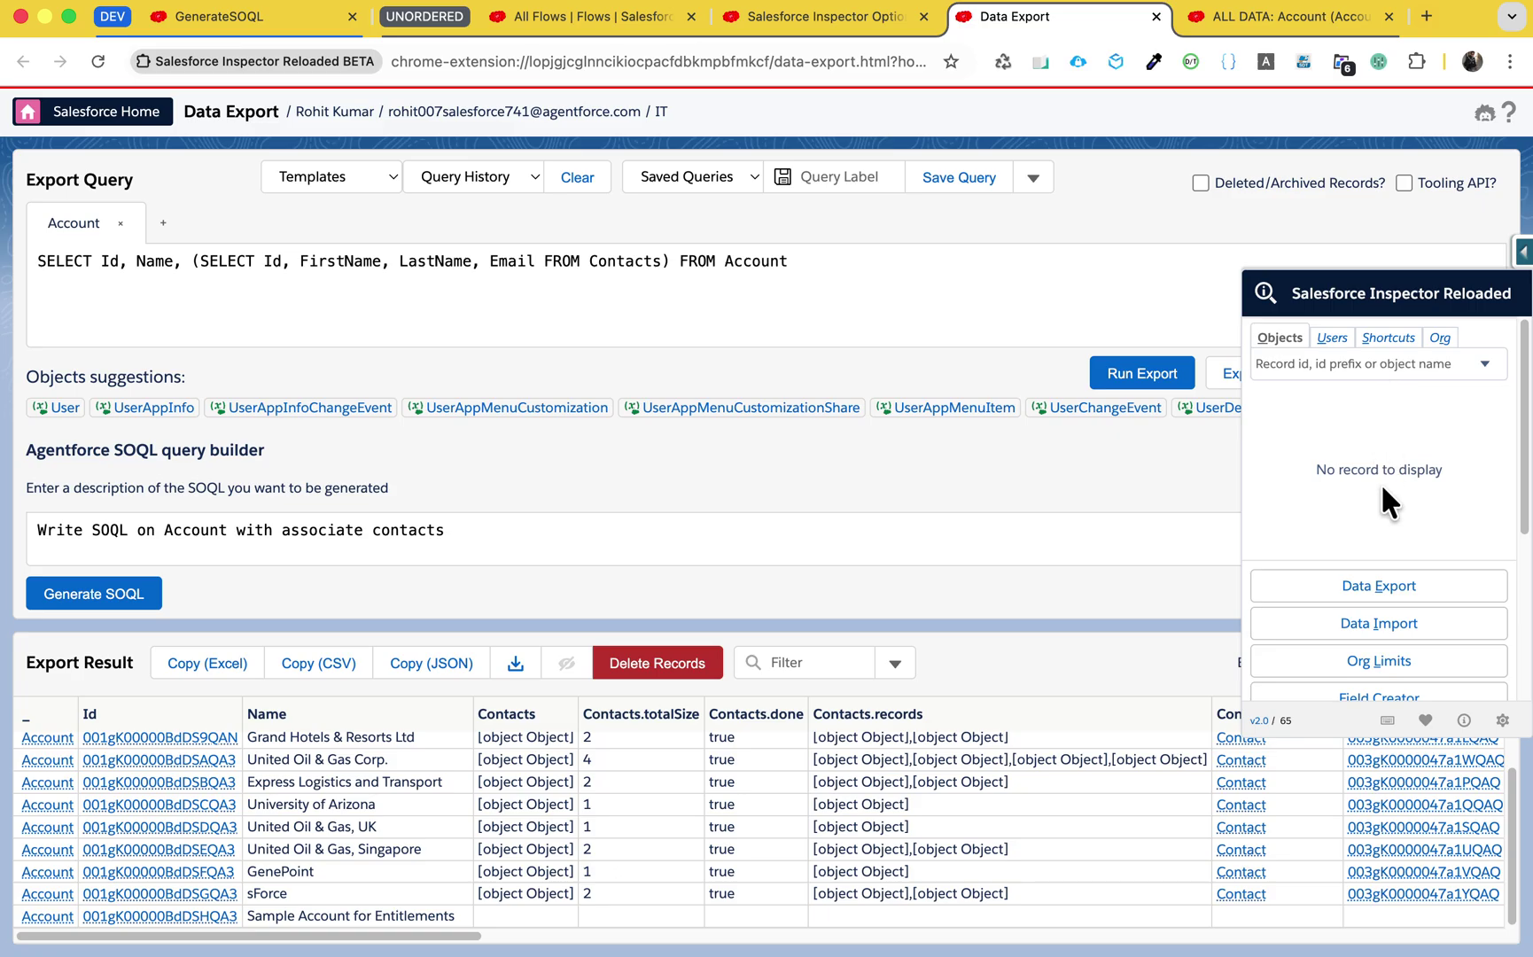
scroll(1380, 510, down, 2)
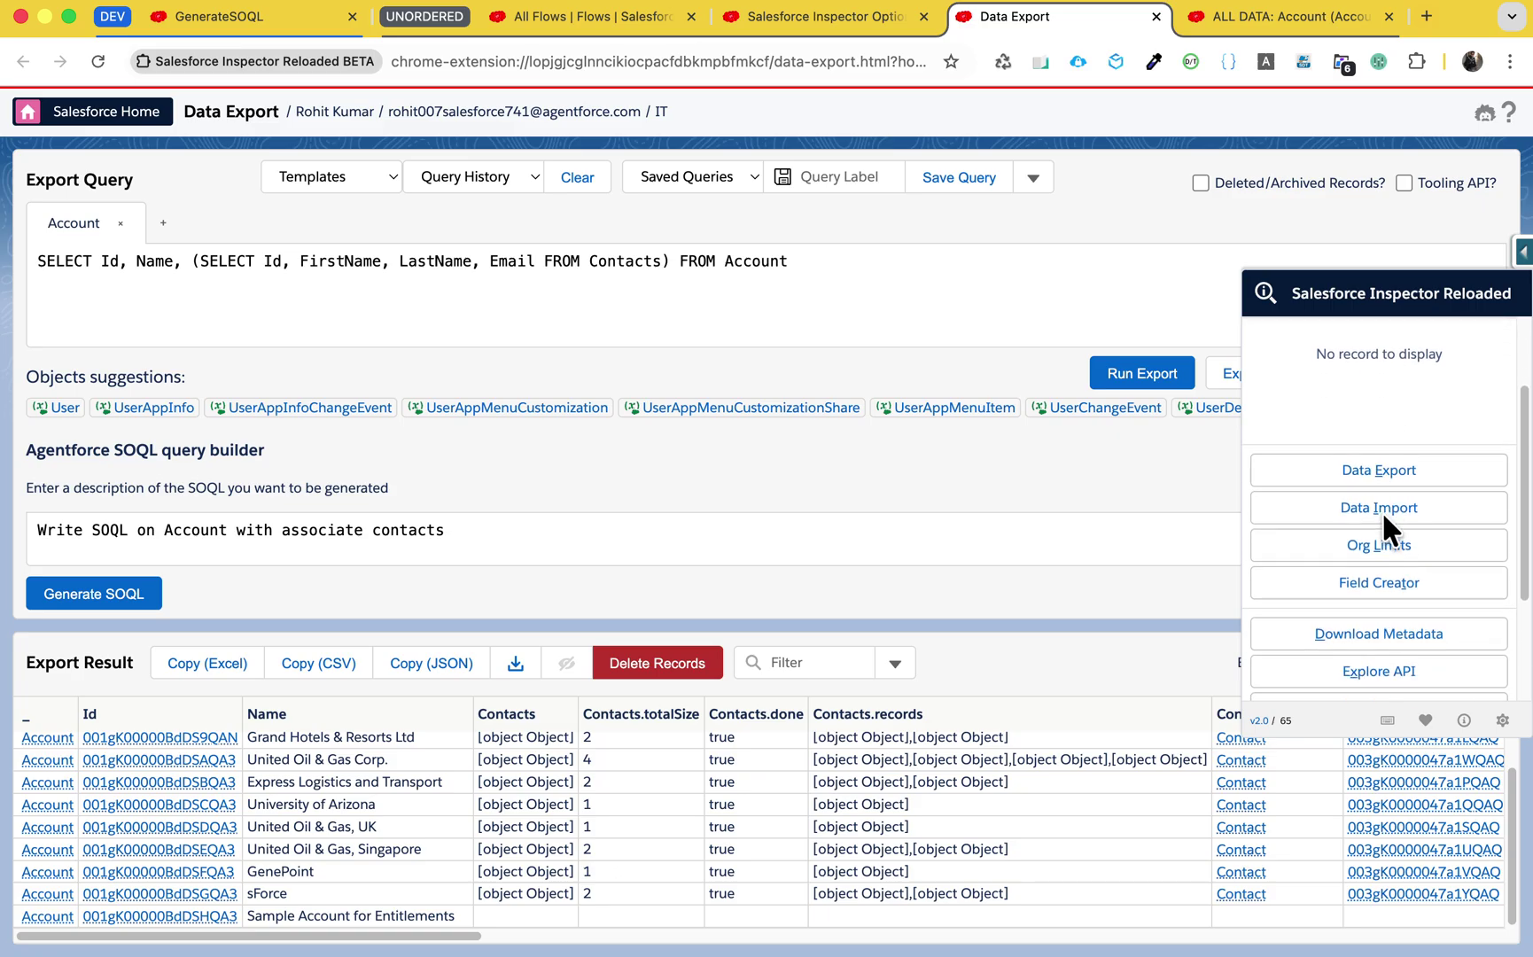
click(1391, 598)
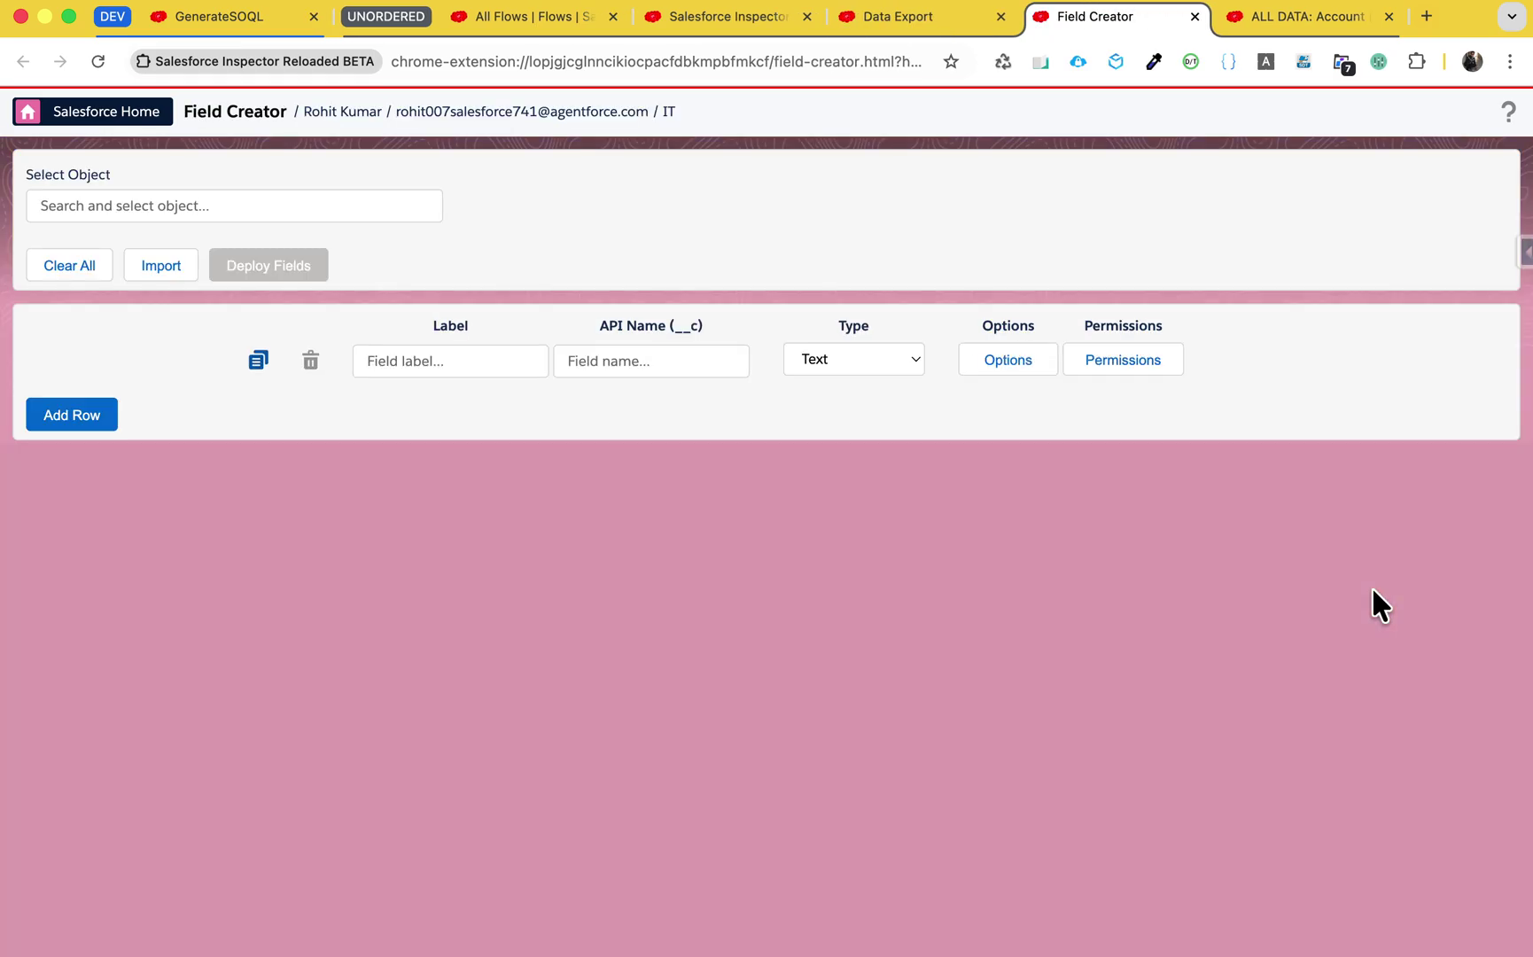
click(195, 201)
text(Accoun)
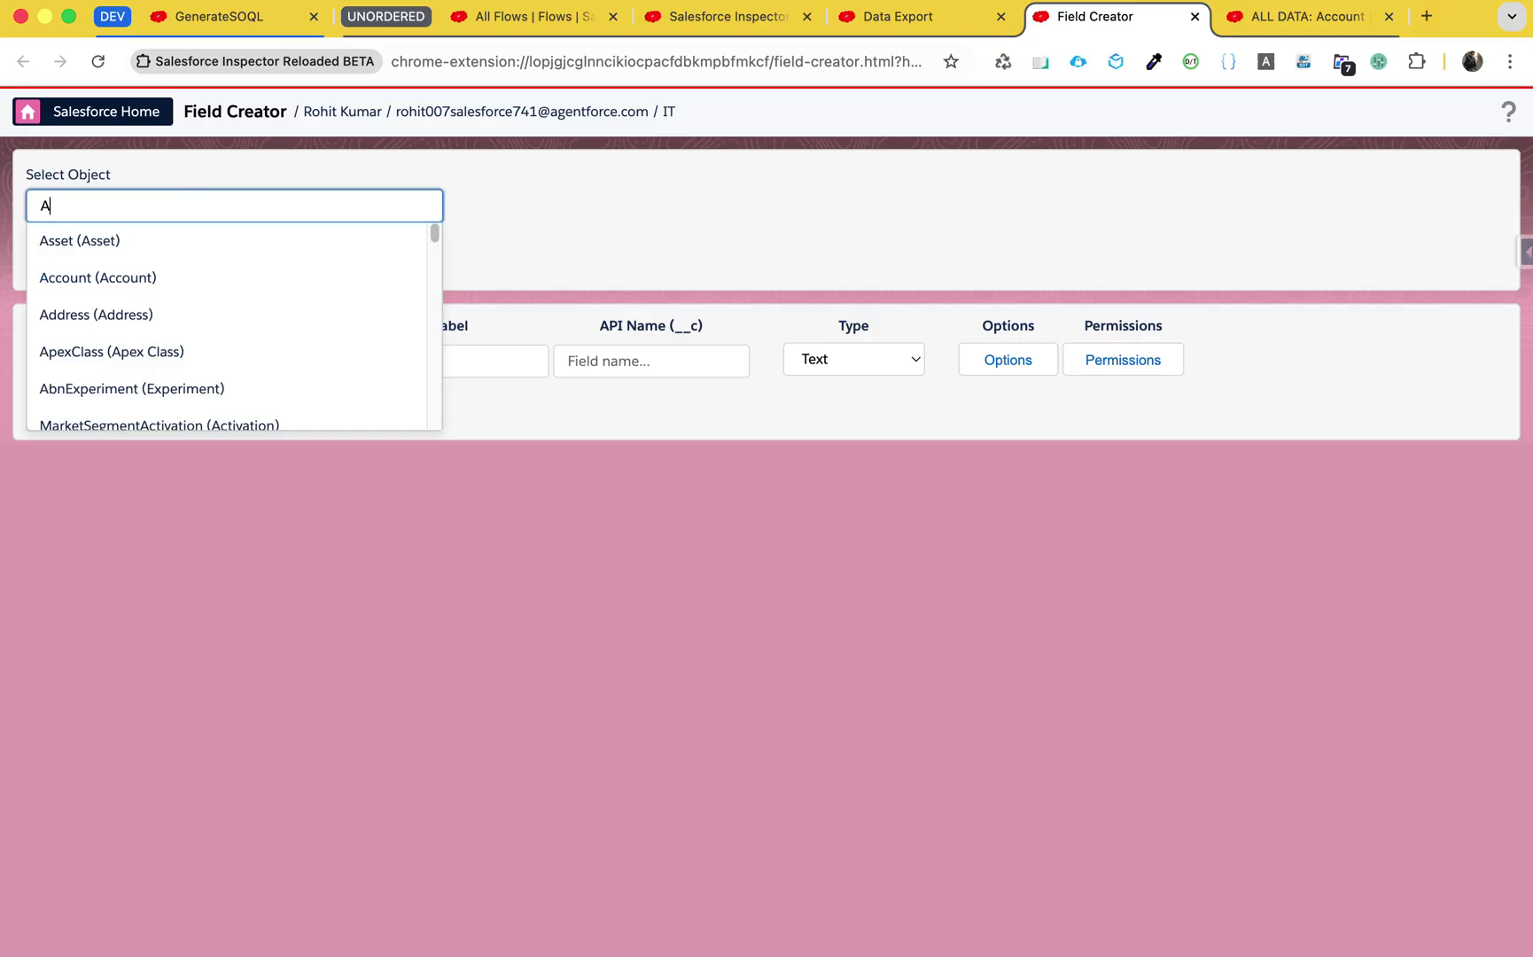
click(196, 237)
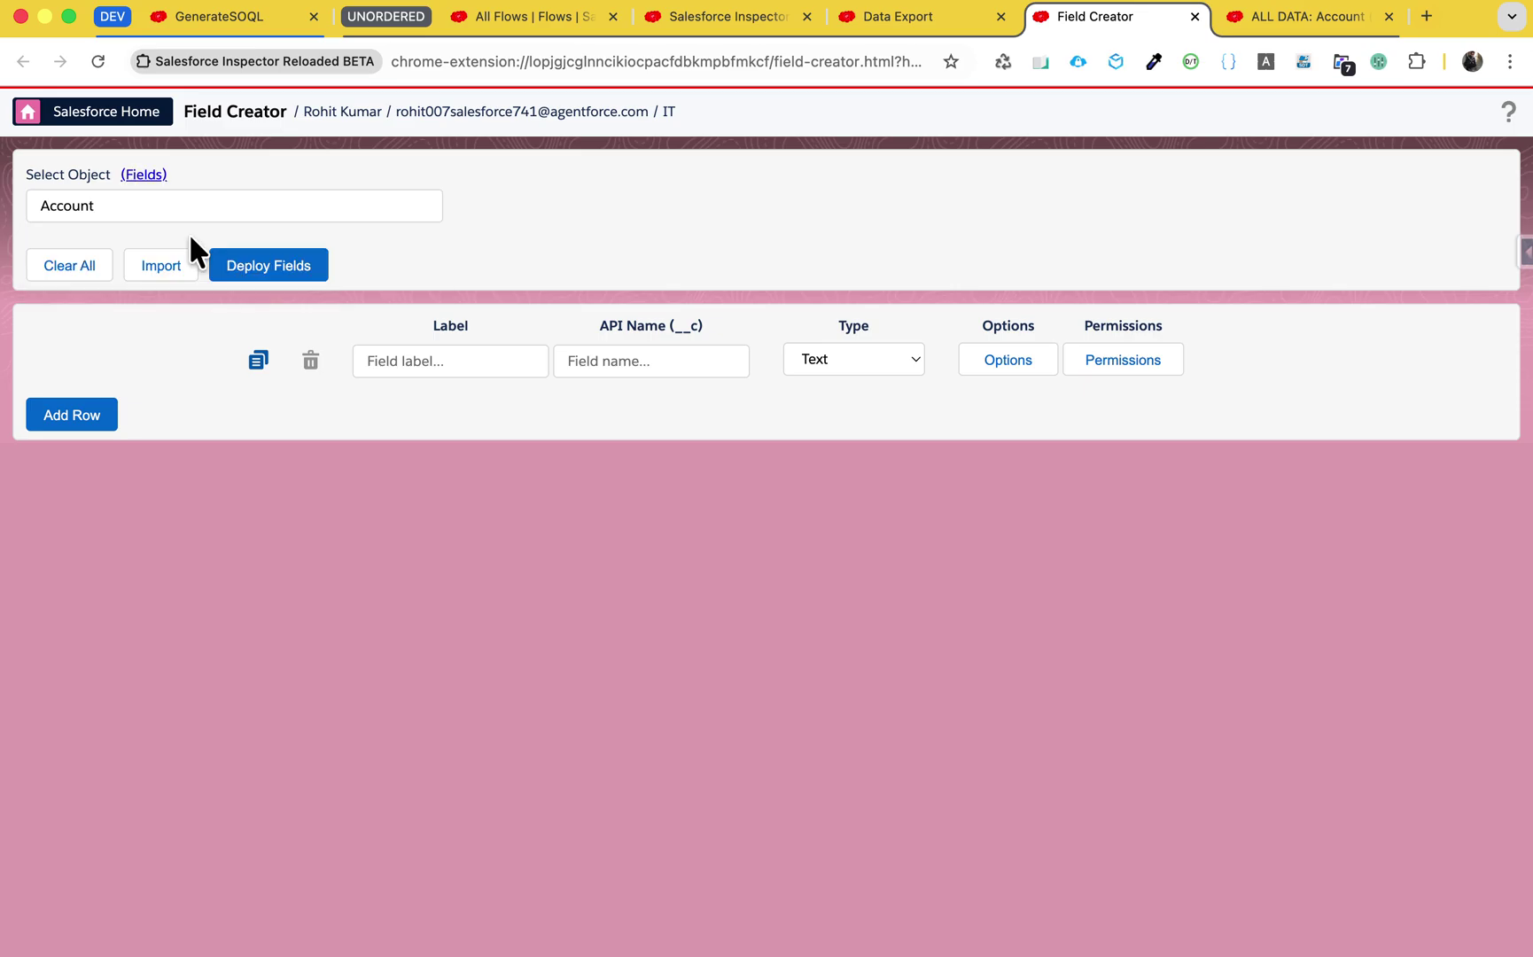
Label the new Account text field "SF Inspector" in the first field row.
click(404, 359)
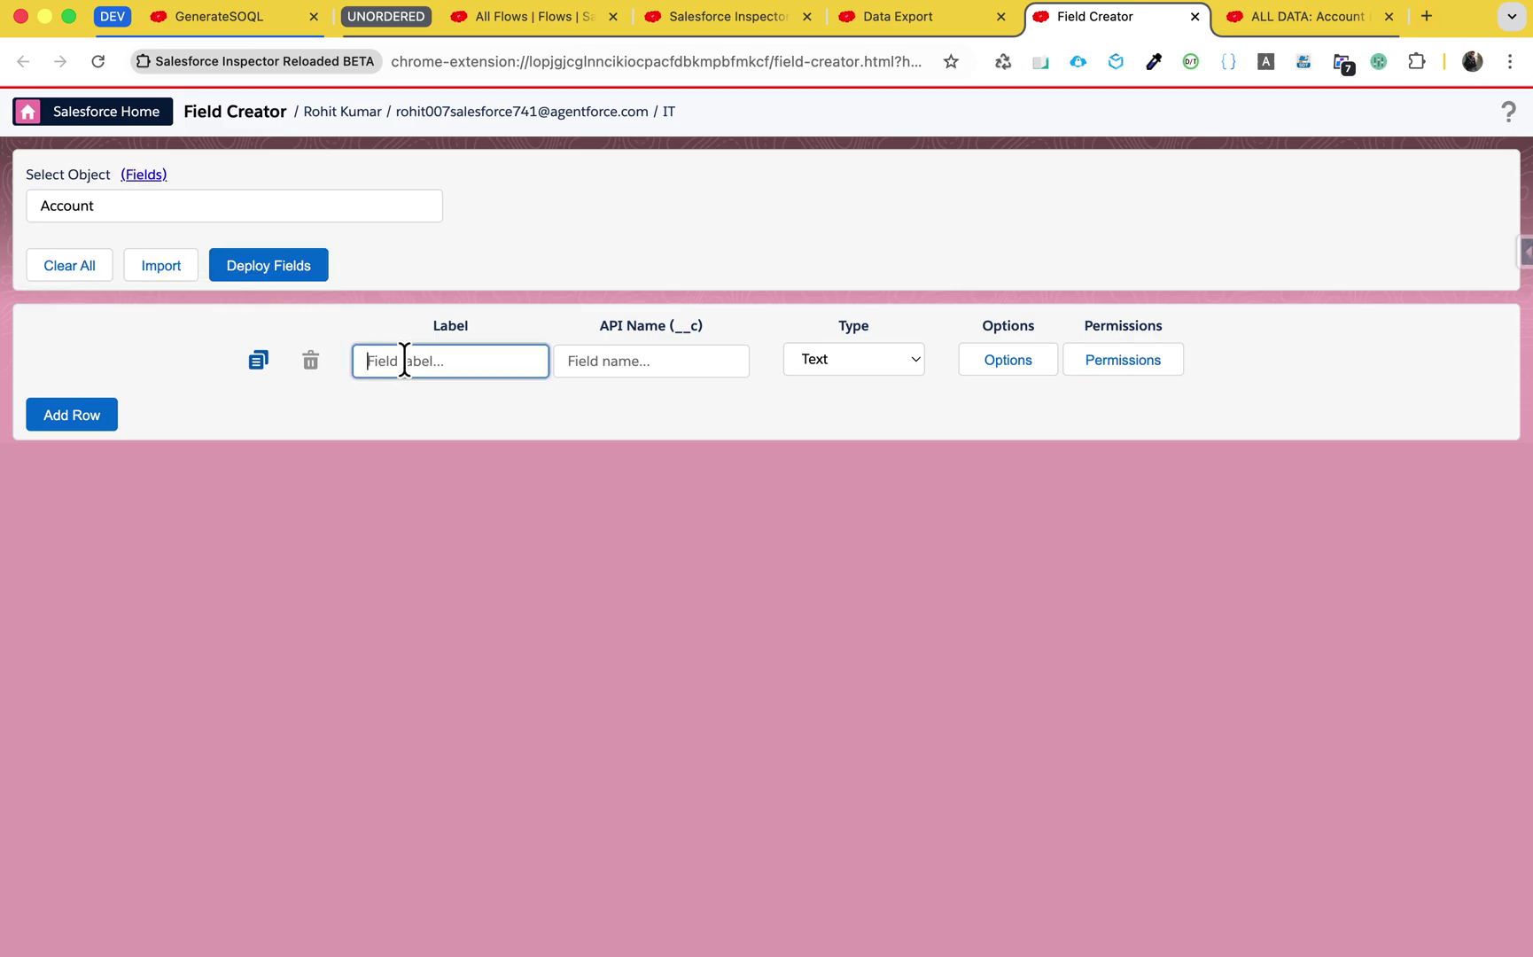
text(SF I)
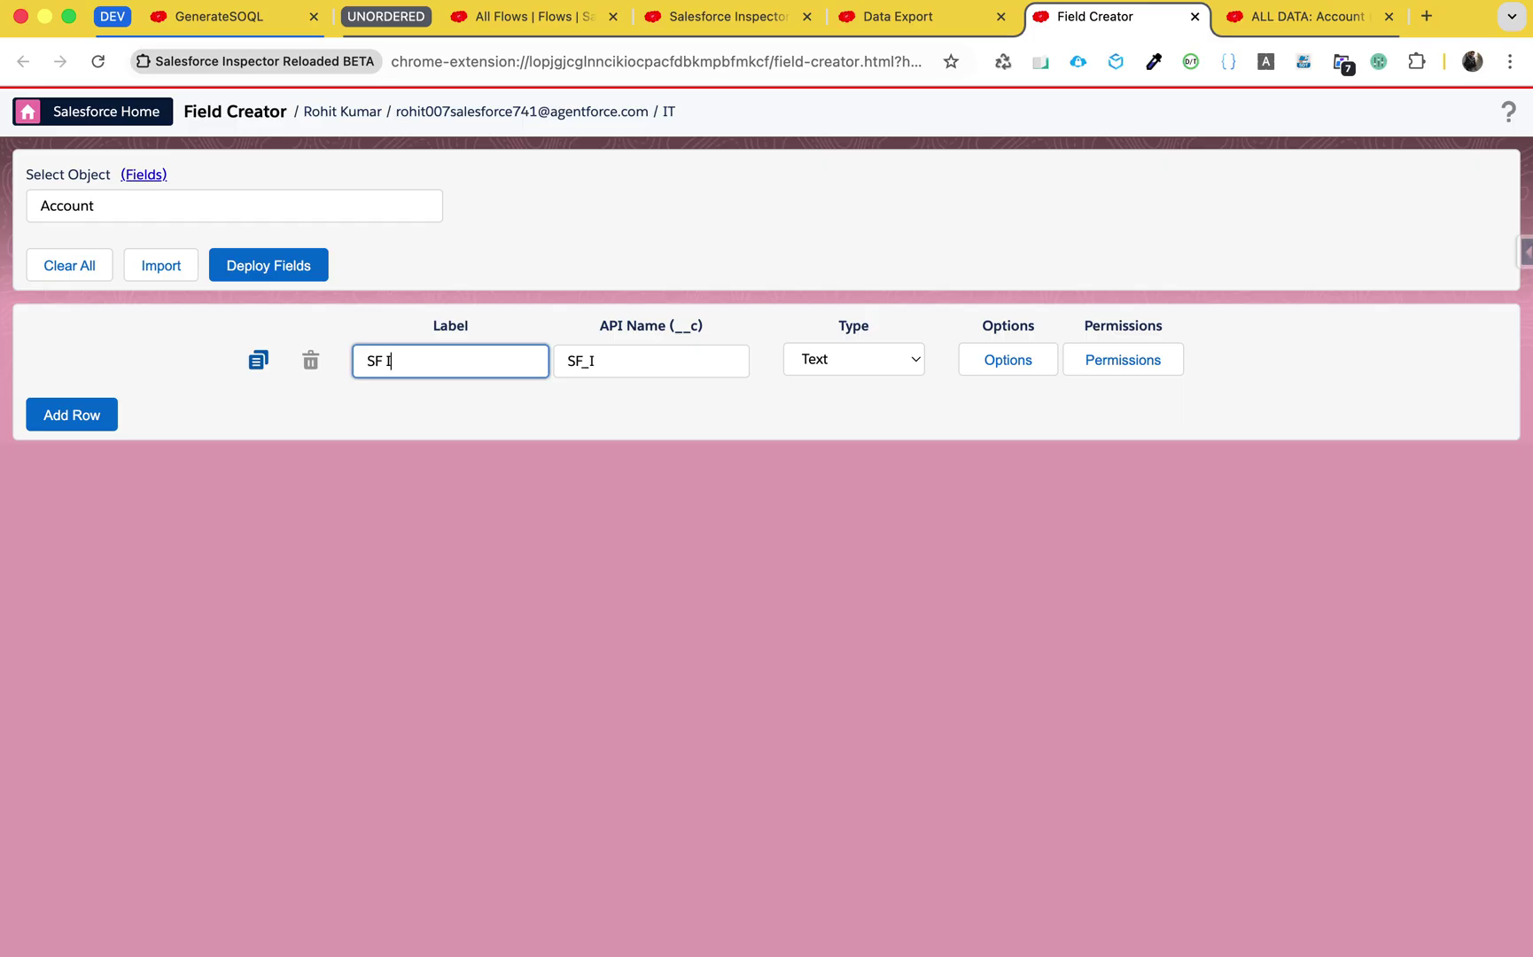
text(nspector)
click(856, 405)
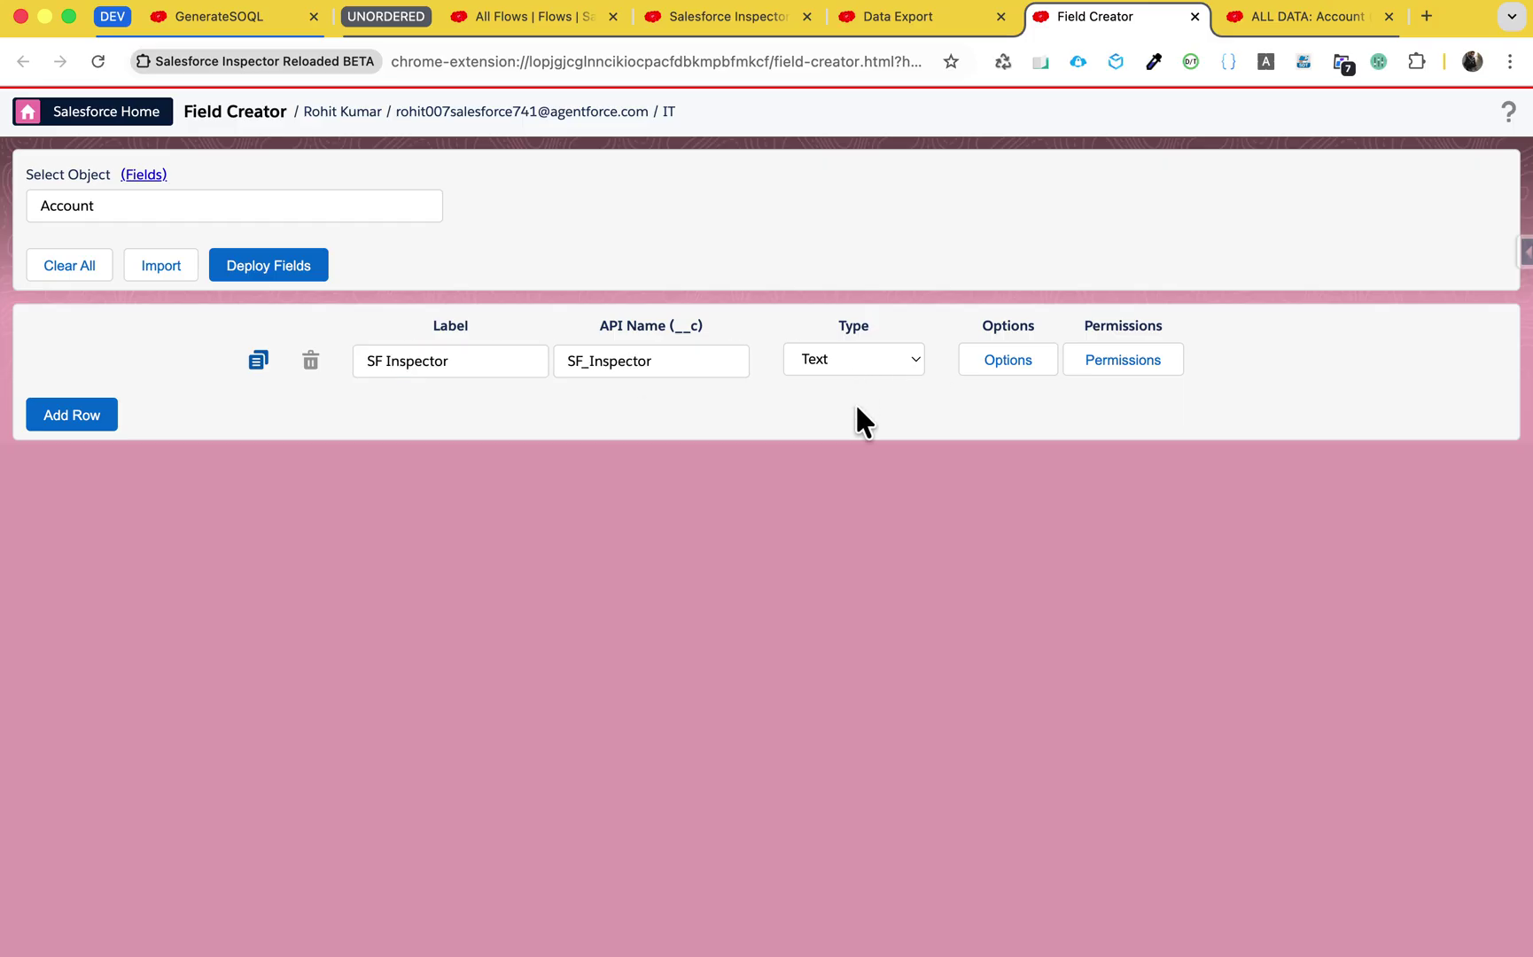
Review the SF Inspector field's options, including Required, Unique and External ID, and close them without saving.
click(992, 363)
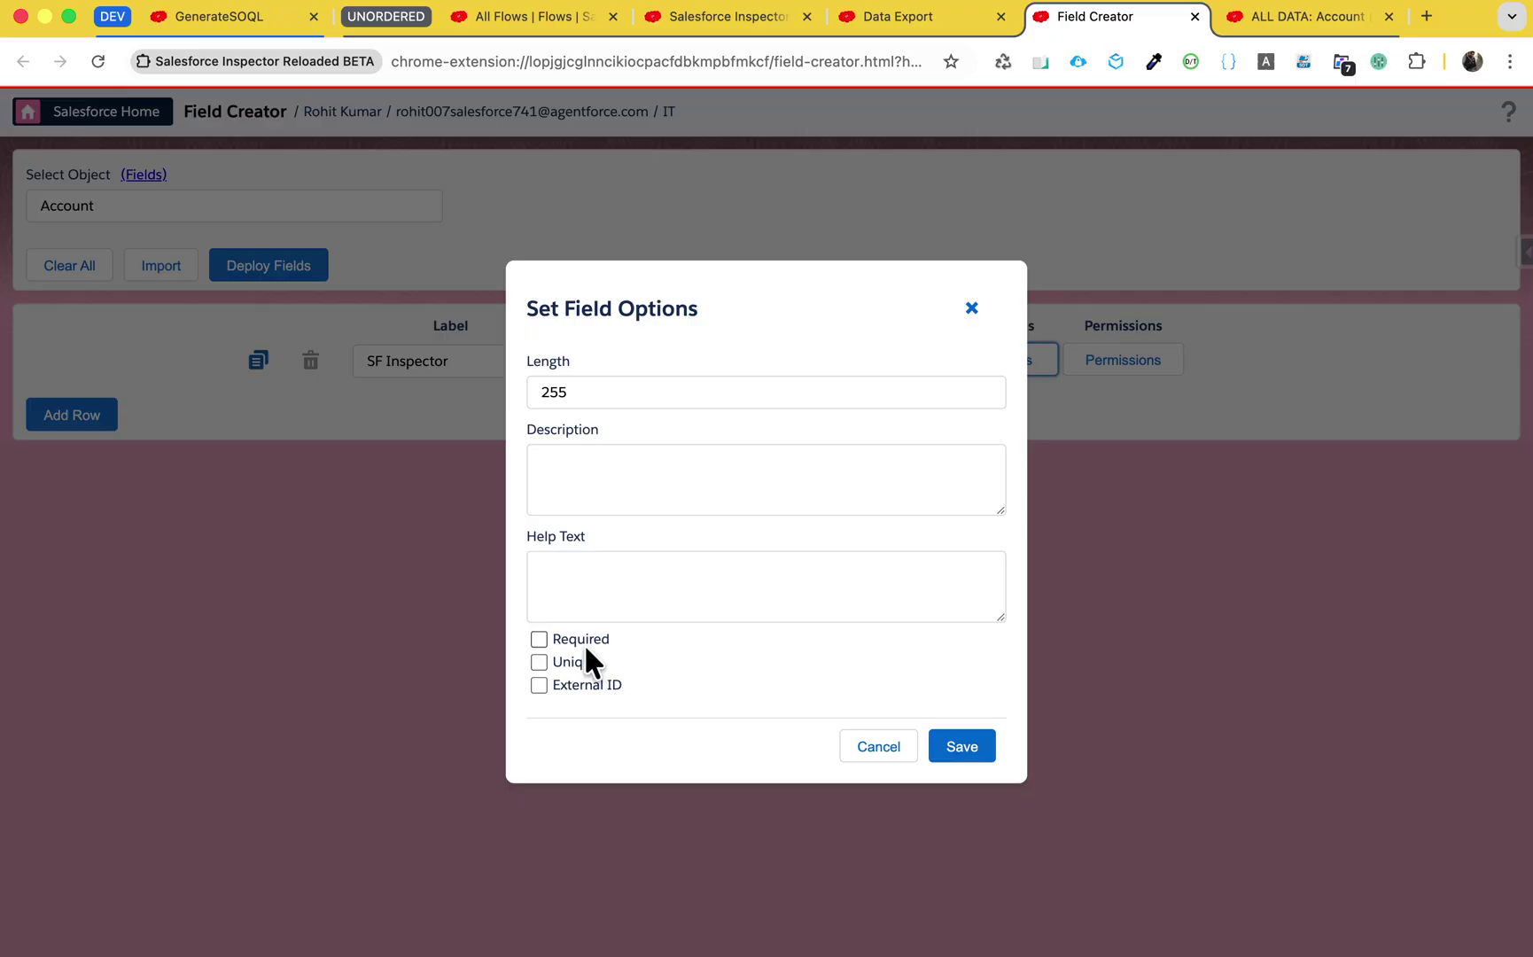
click(538, 639)
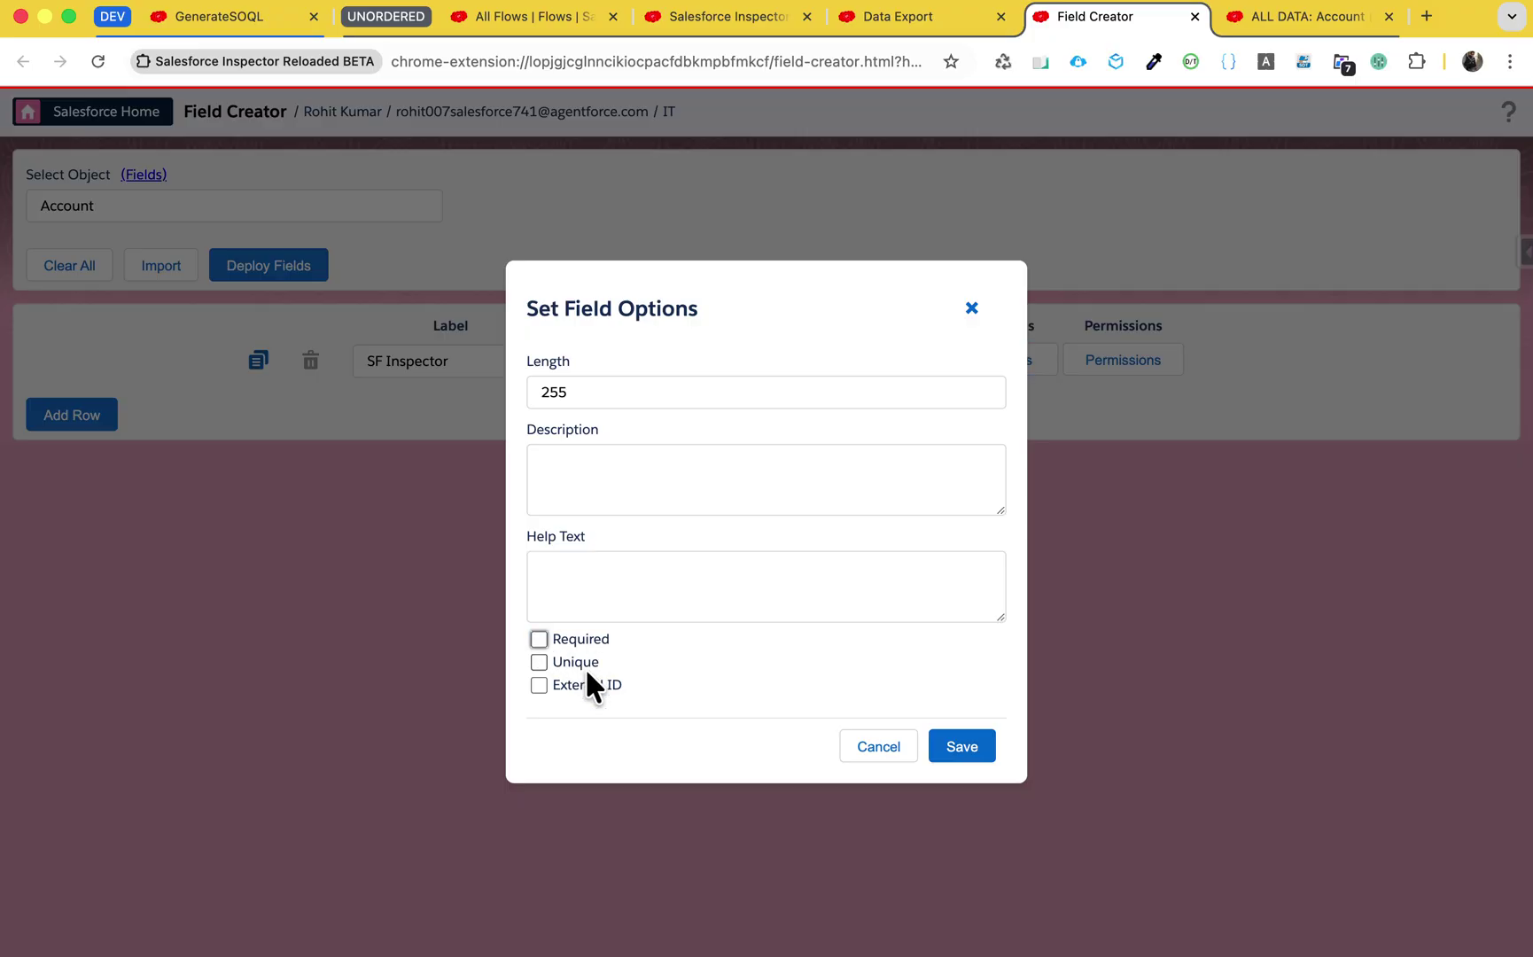
click(868, 755)
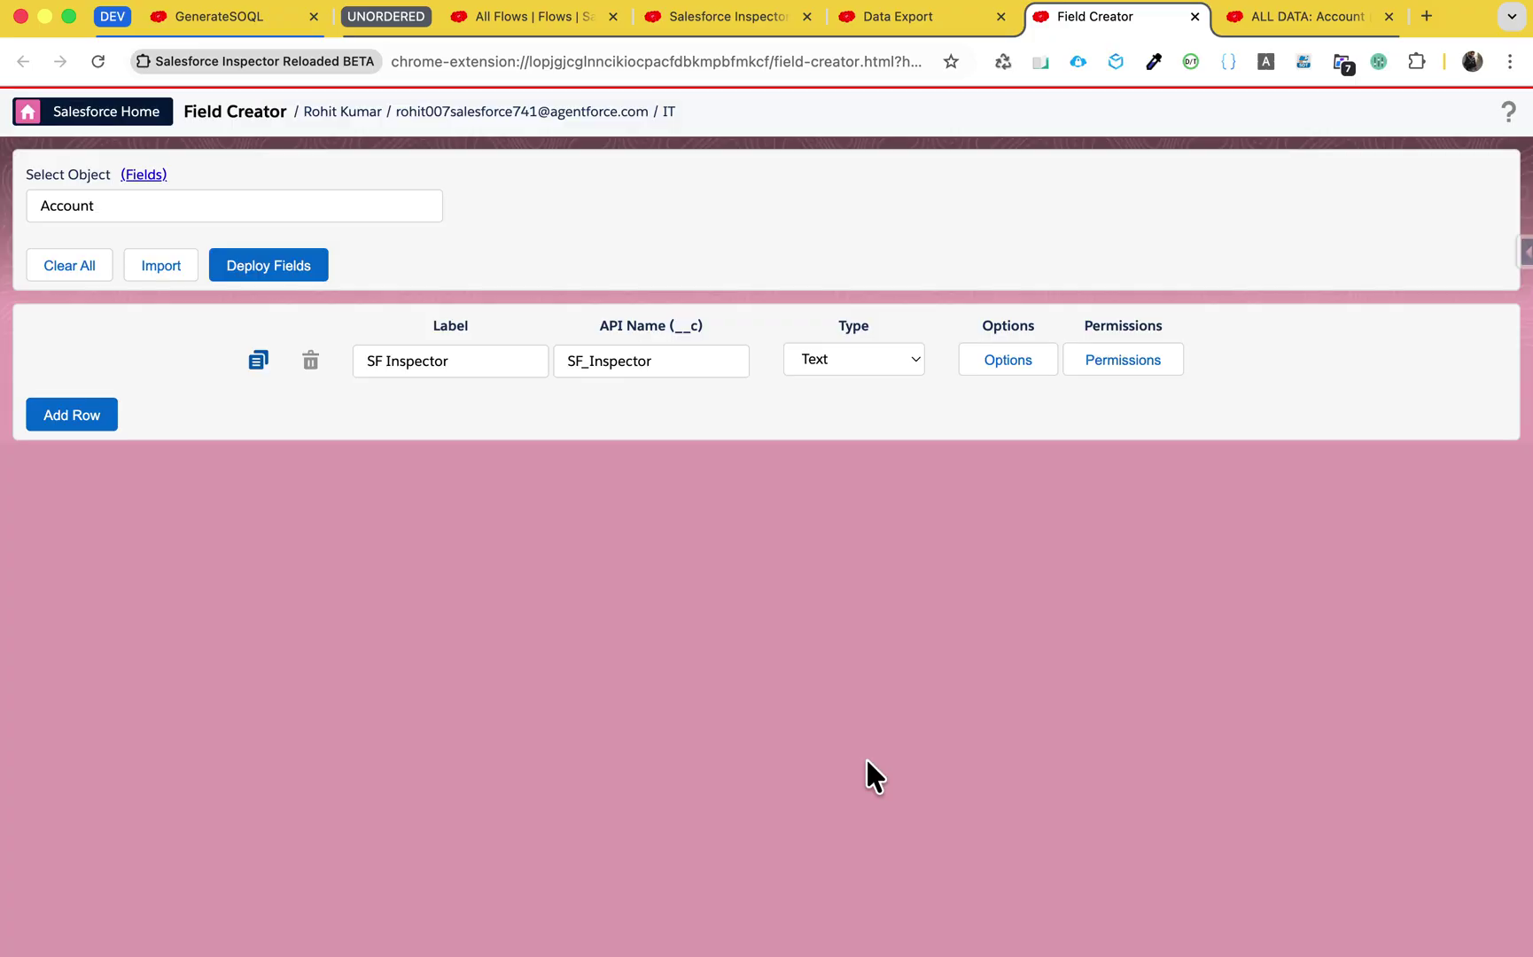
Grant the System Administrator profile Edit and Read access to the SF Inspector field and save the permissions.
click(1111, 368)
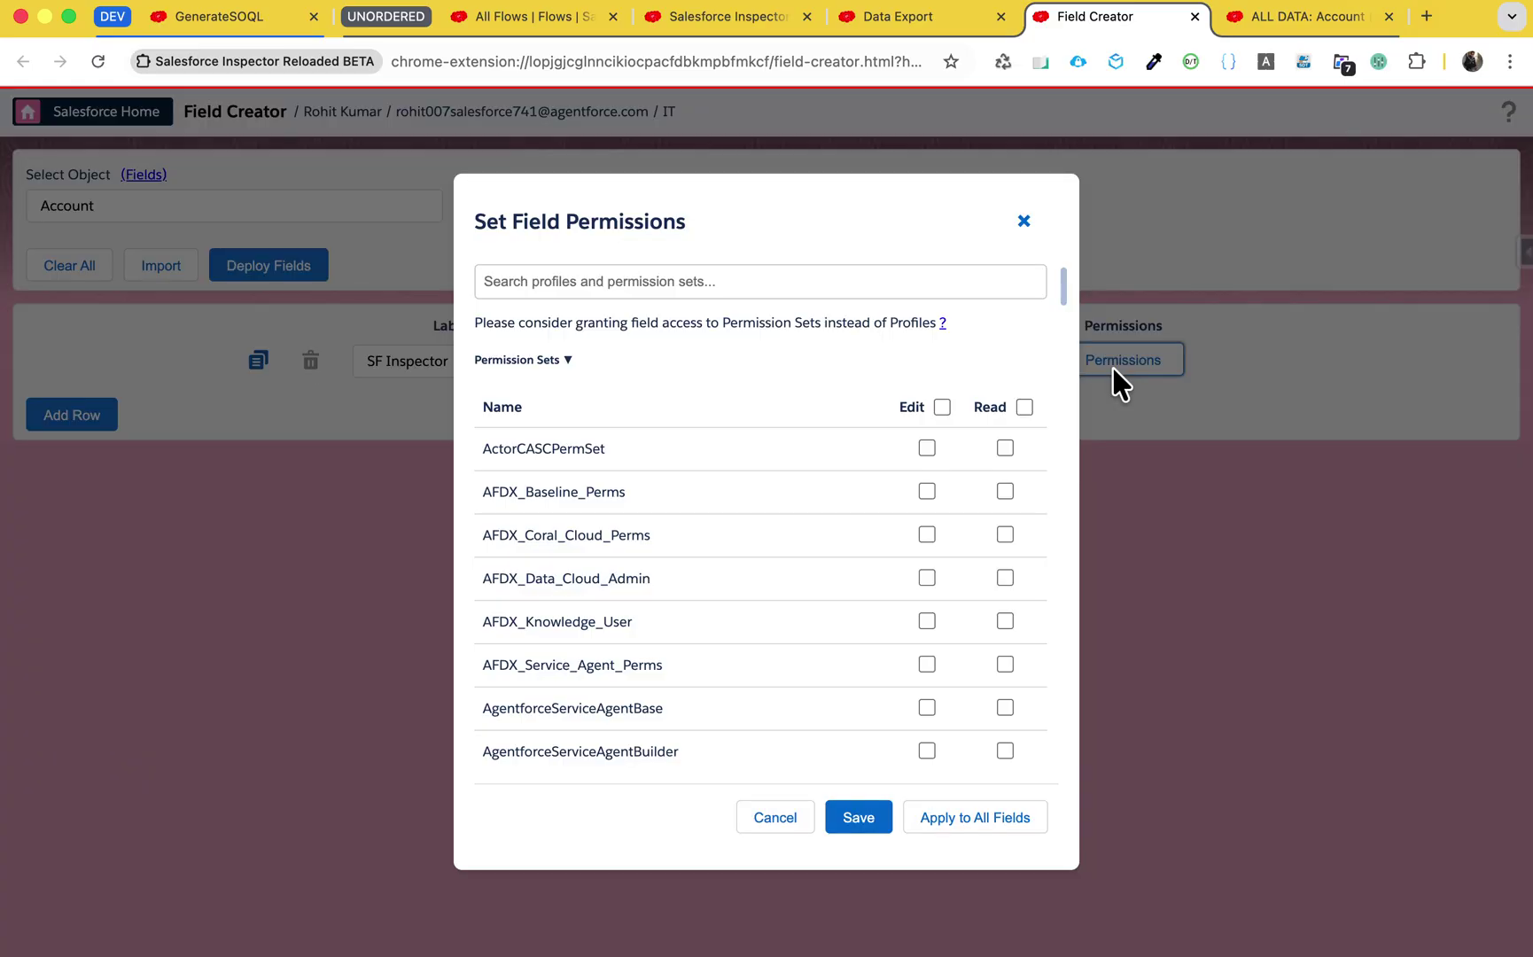
click(541, 359)
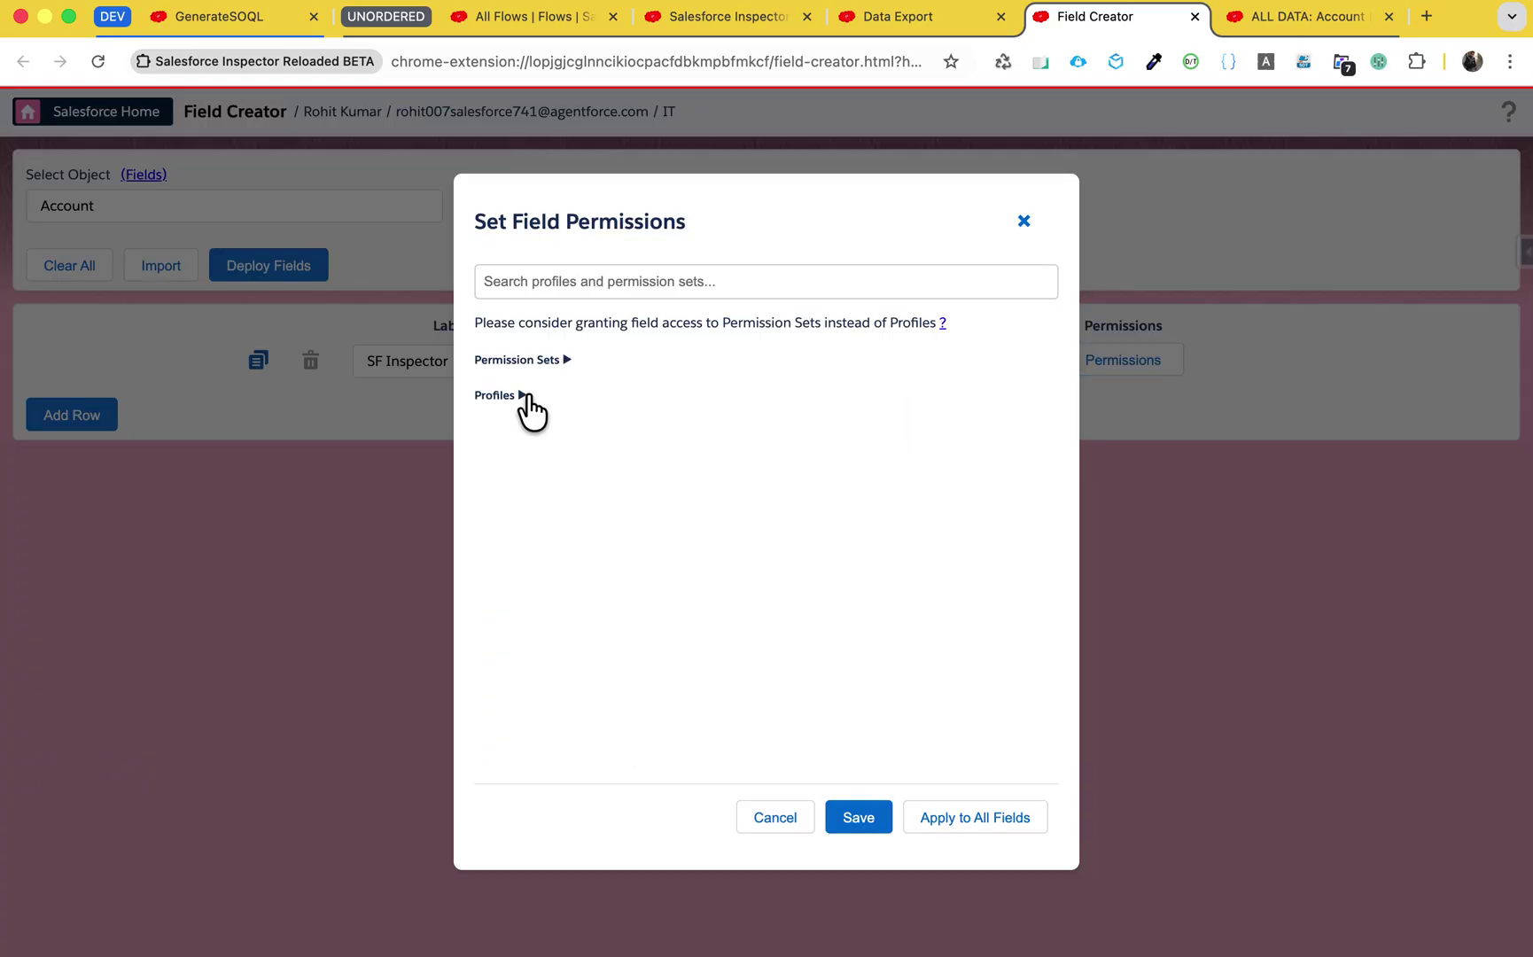
click(520, 395)
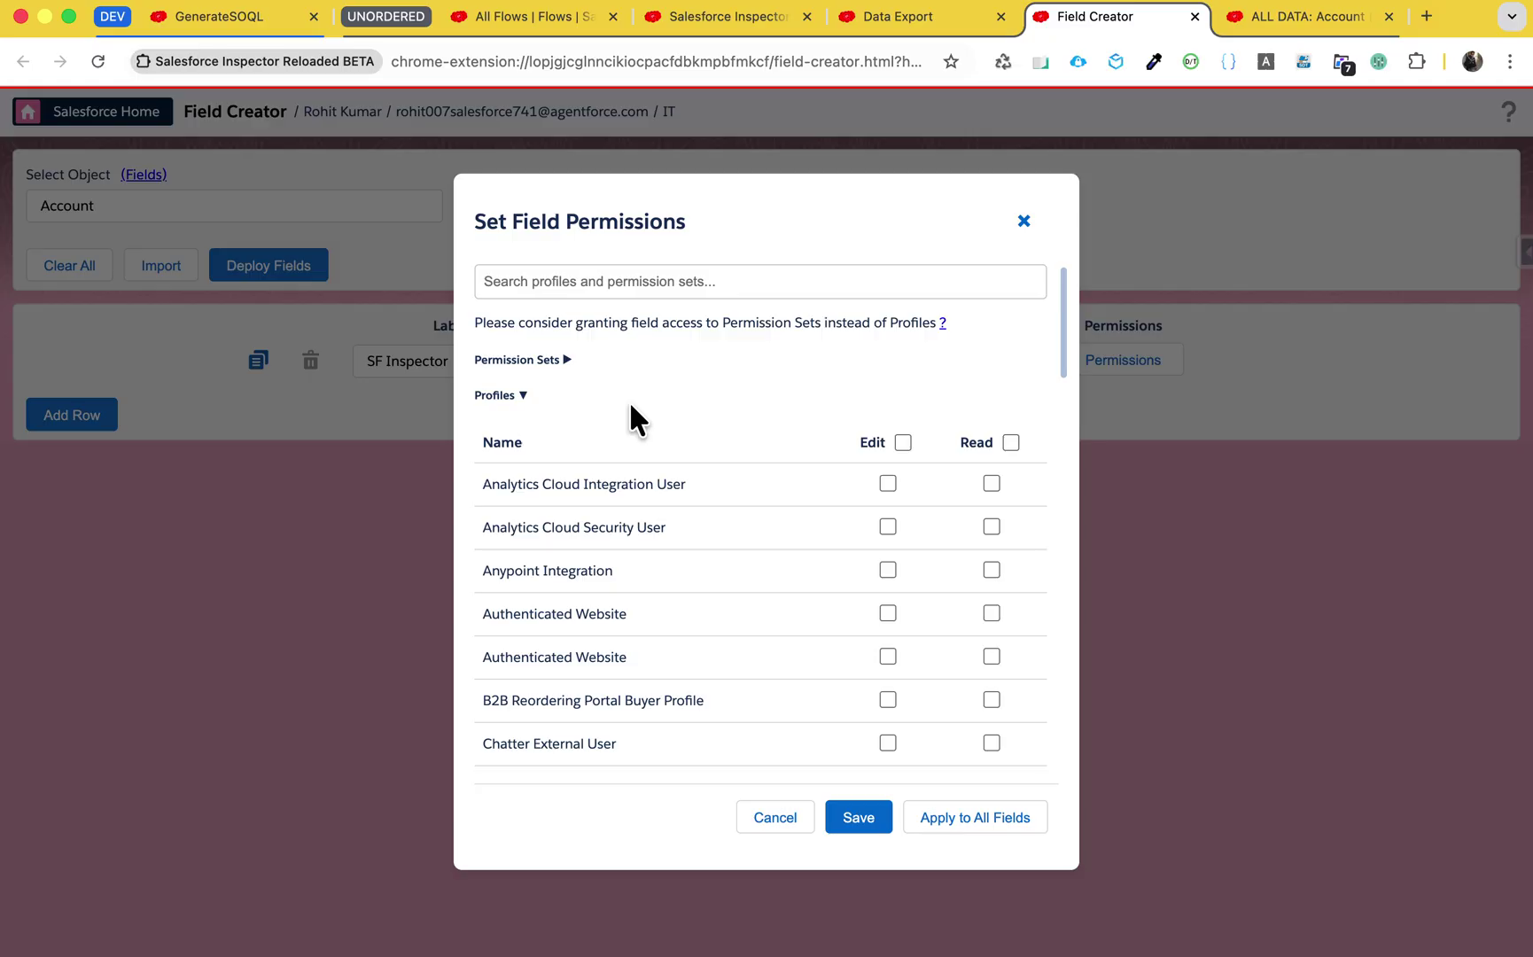
scroll(809, 543, down, 10)
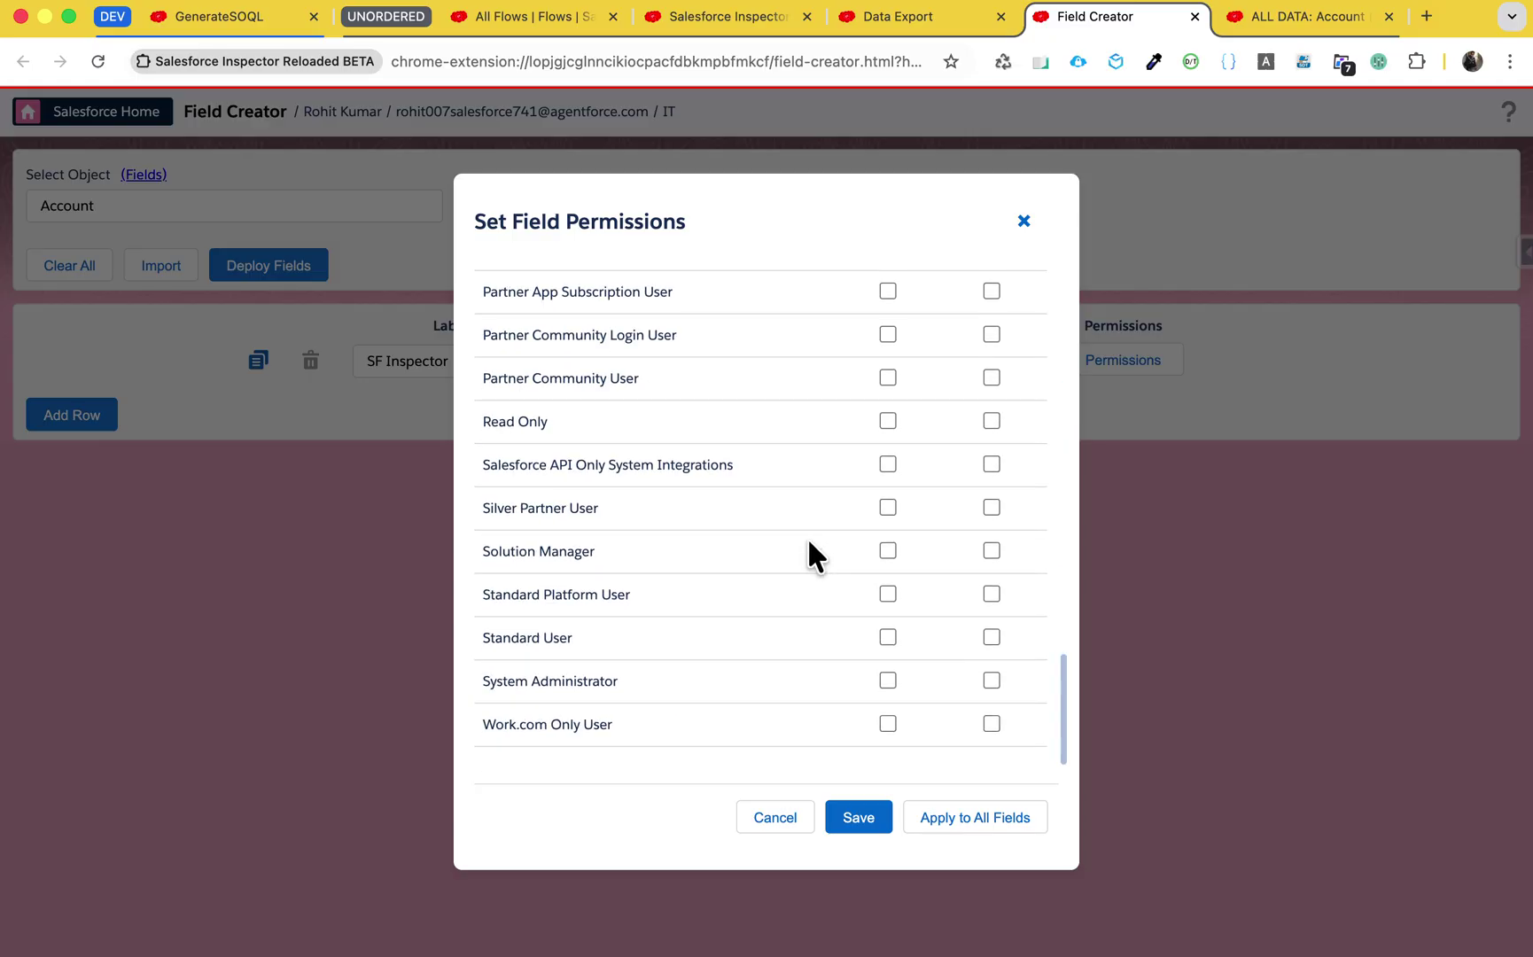
click(885, 675)
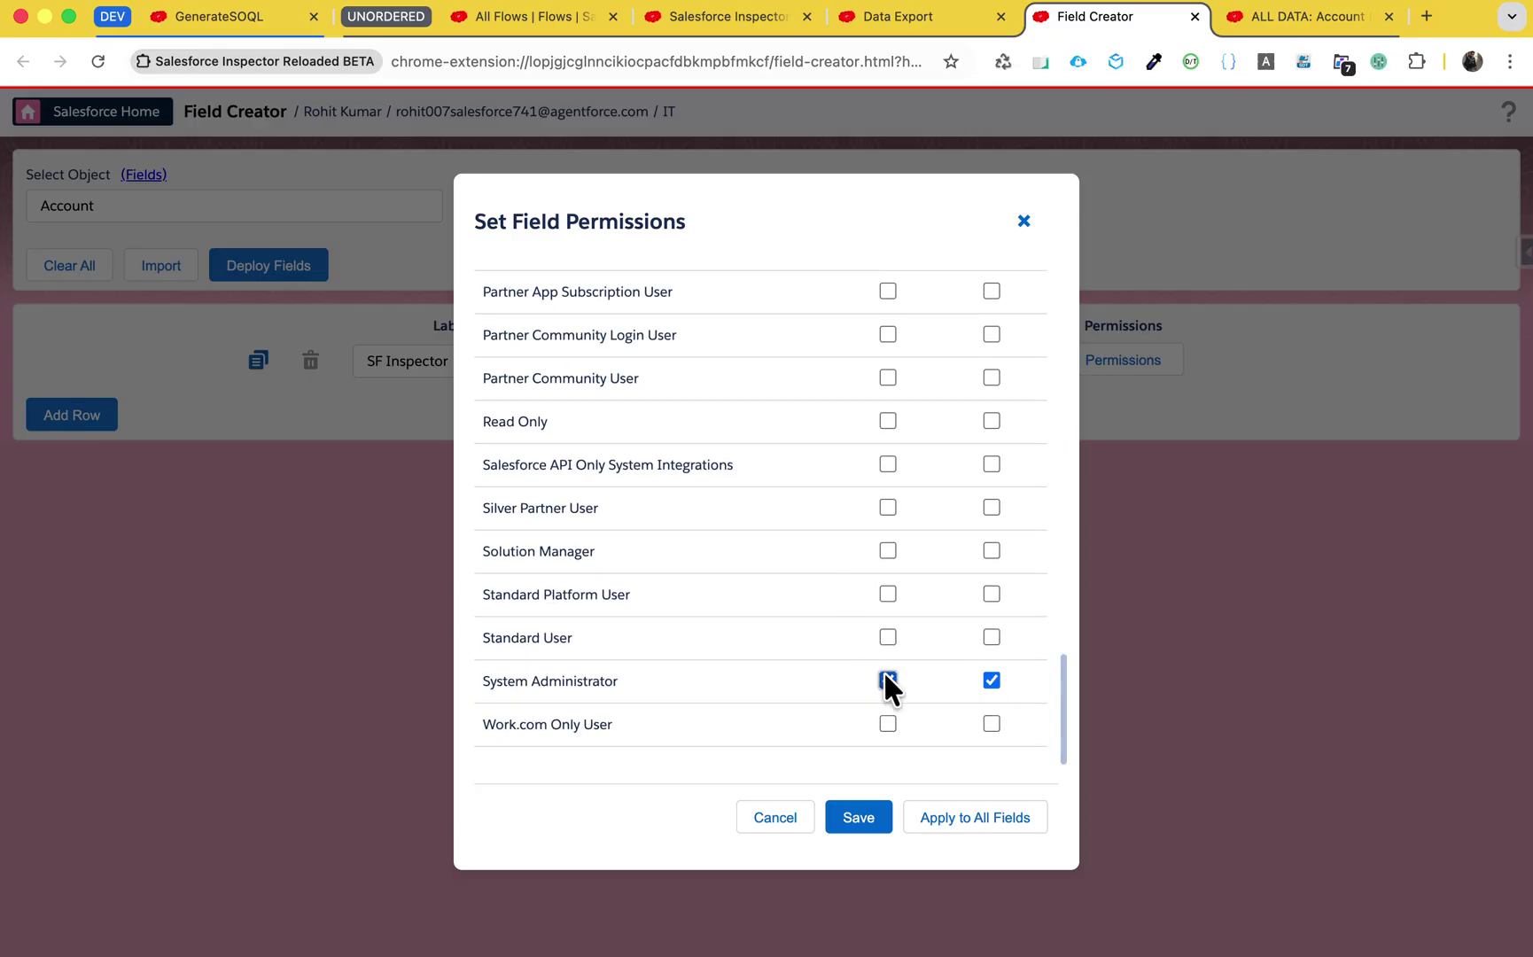
click(858, 817)
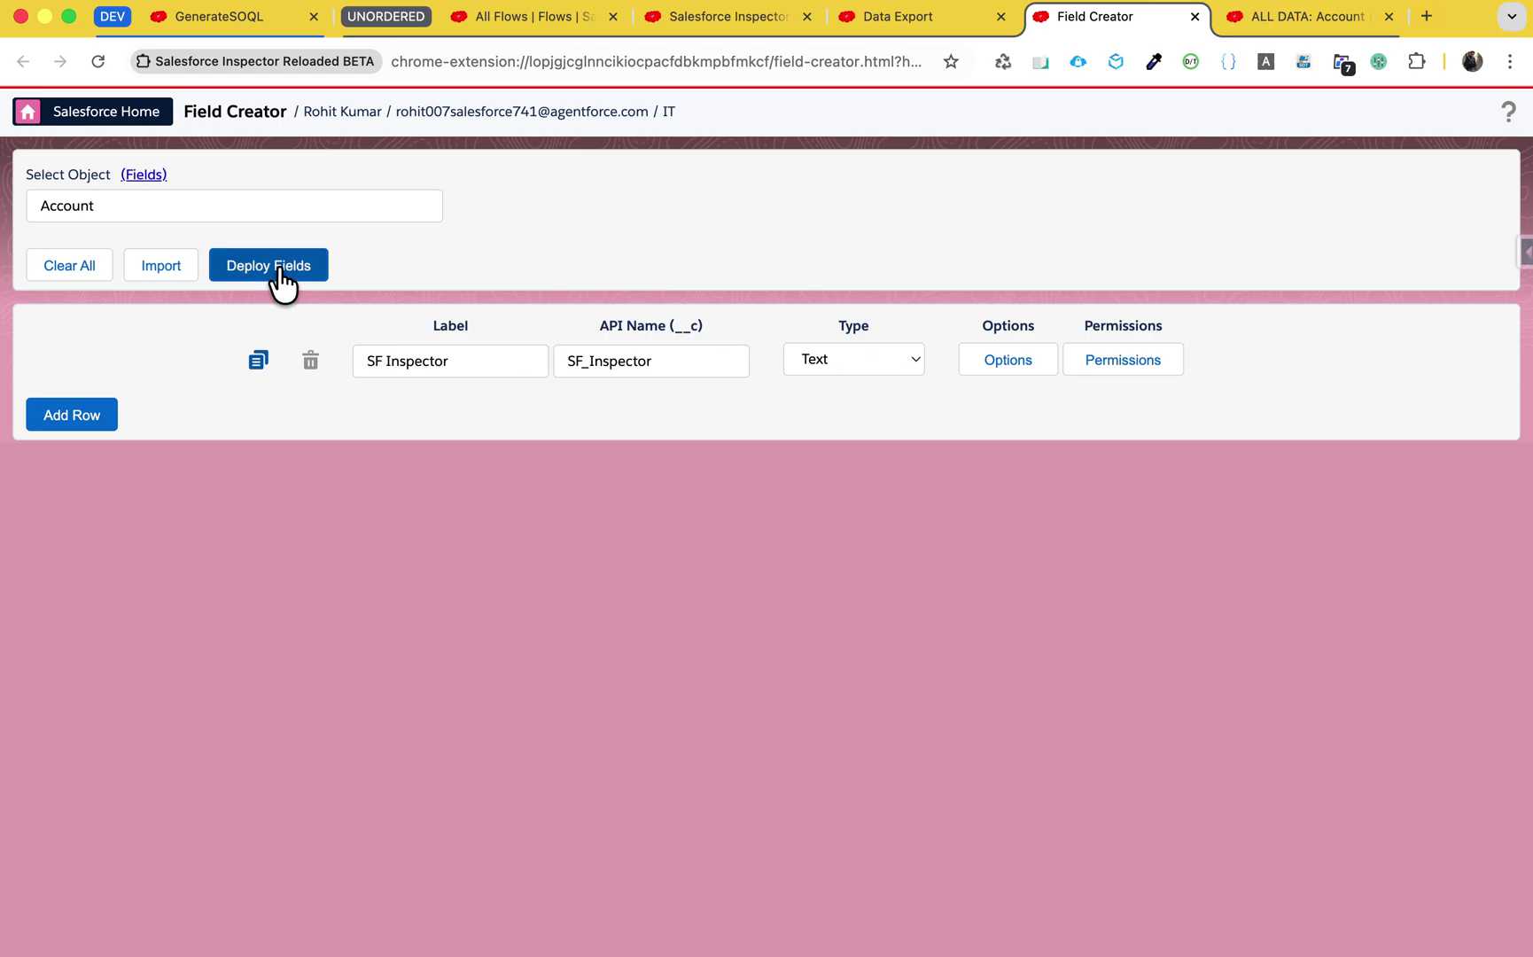
Copy the API name SF_Inspector and open the Account object's Fields & Relationships in Salesforce Setup.
drag(660, 364, 553, 364)
key(super+c)
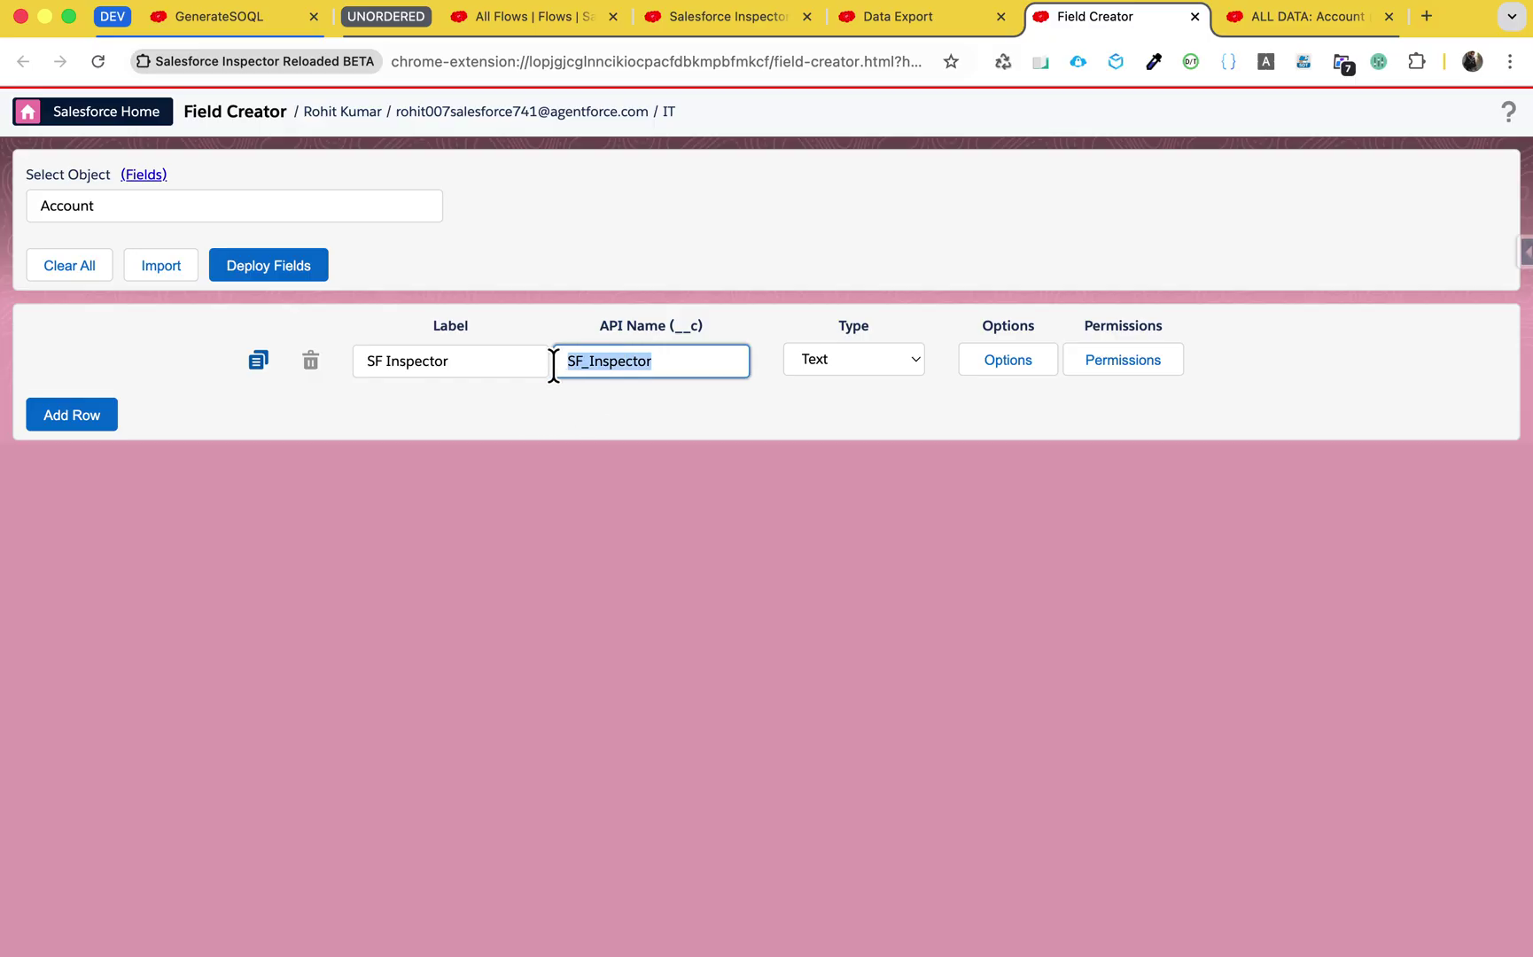
click(550, 21)
click(1416, 149)
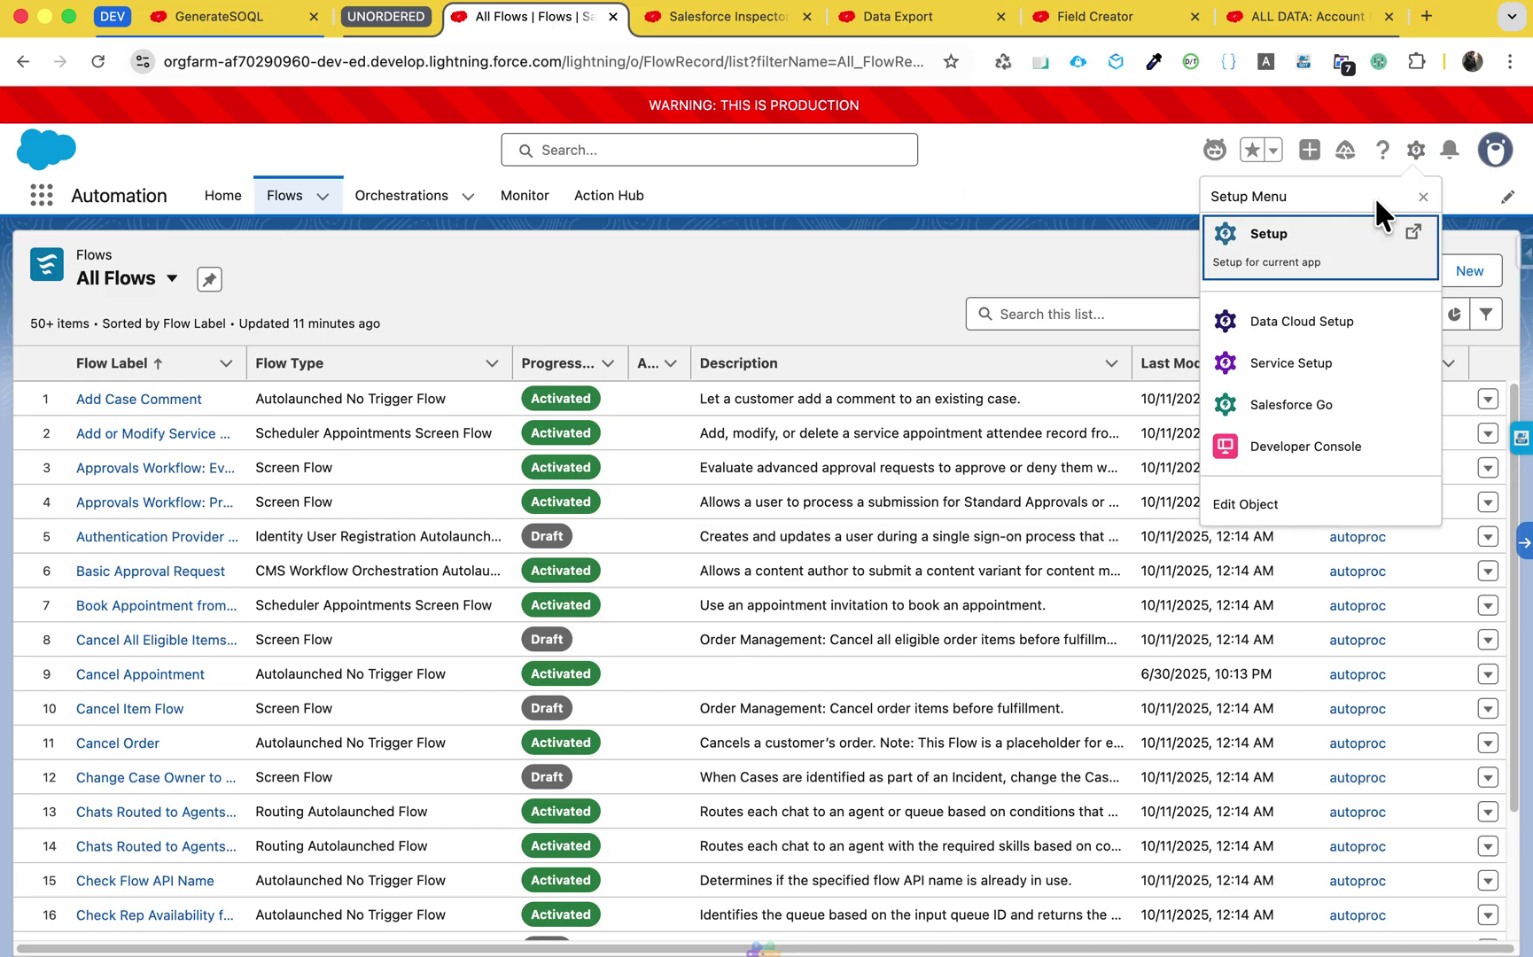
click(1274, 259)
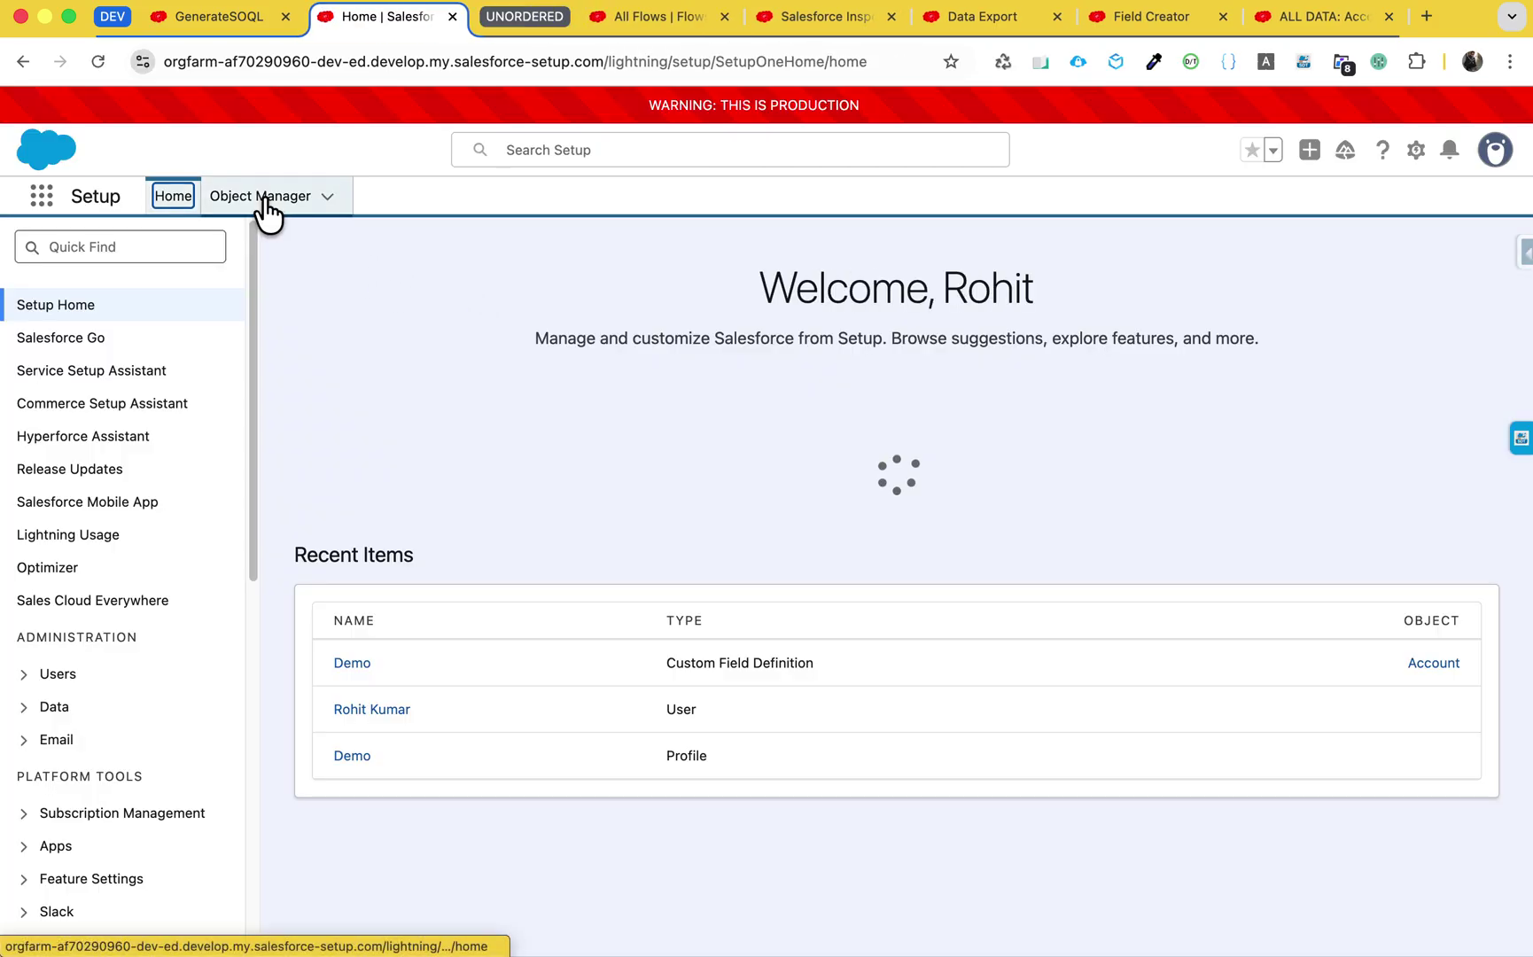
click(263, 203)
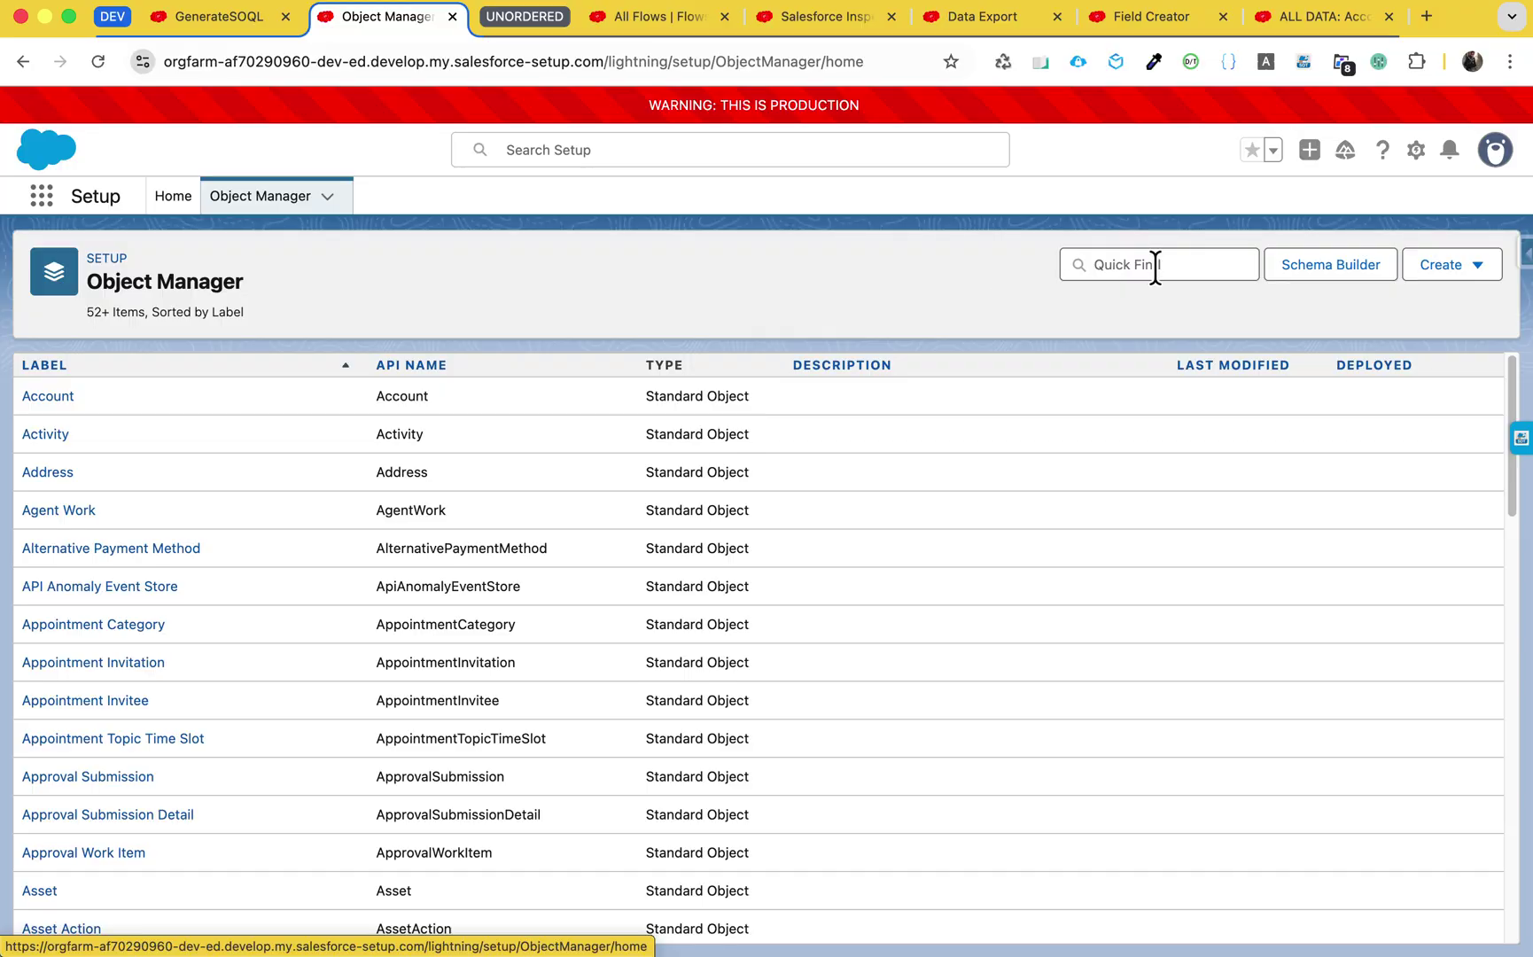
click(1155, 265)
click(37, 399)
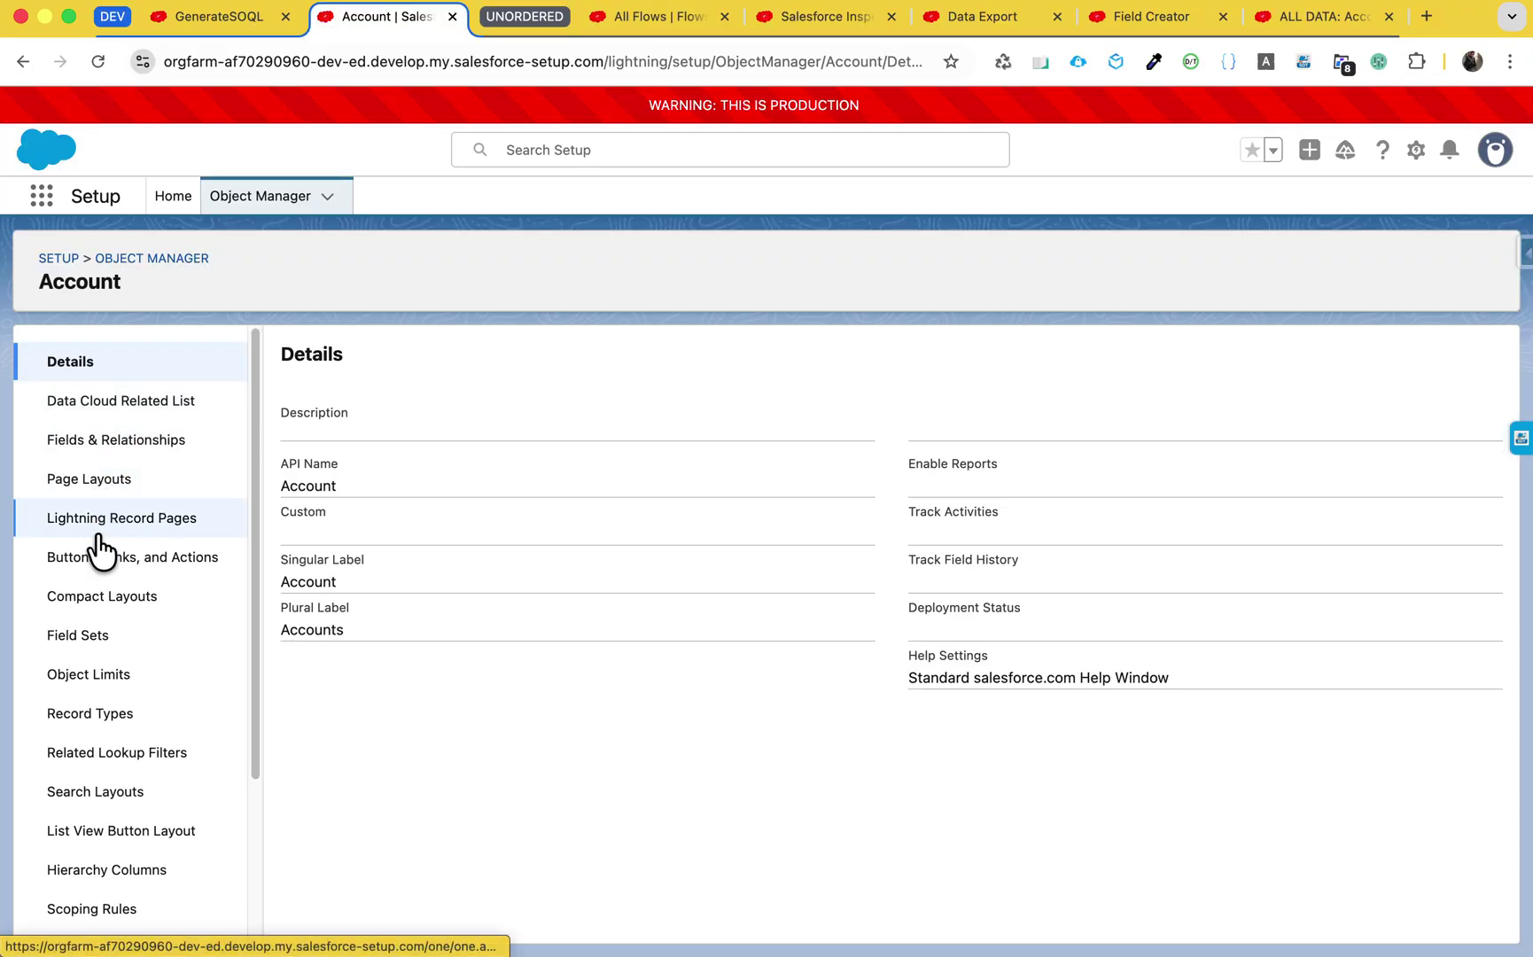
click(107, 443)
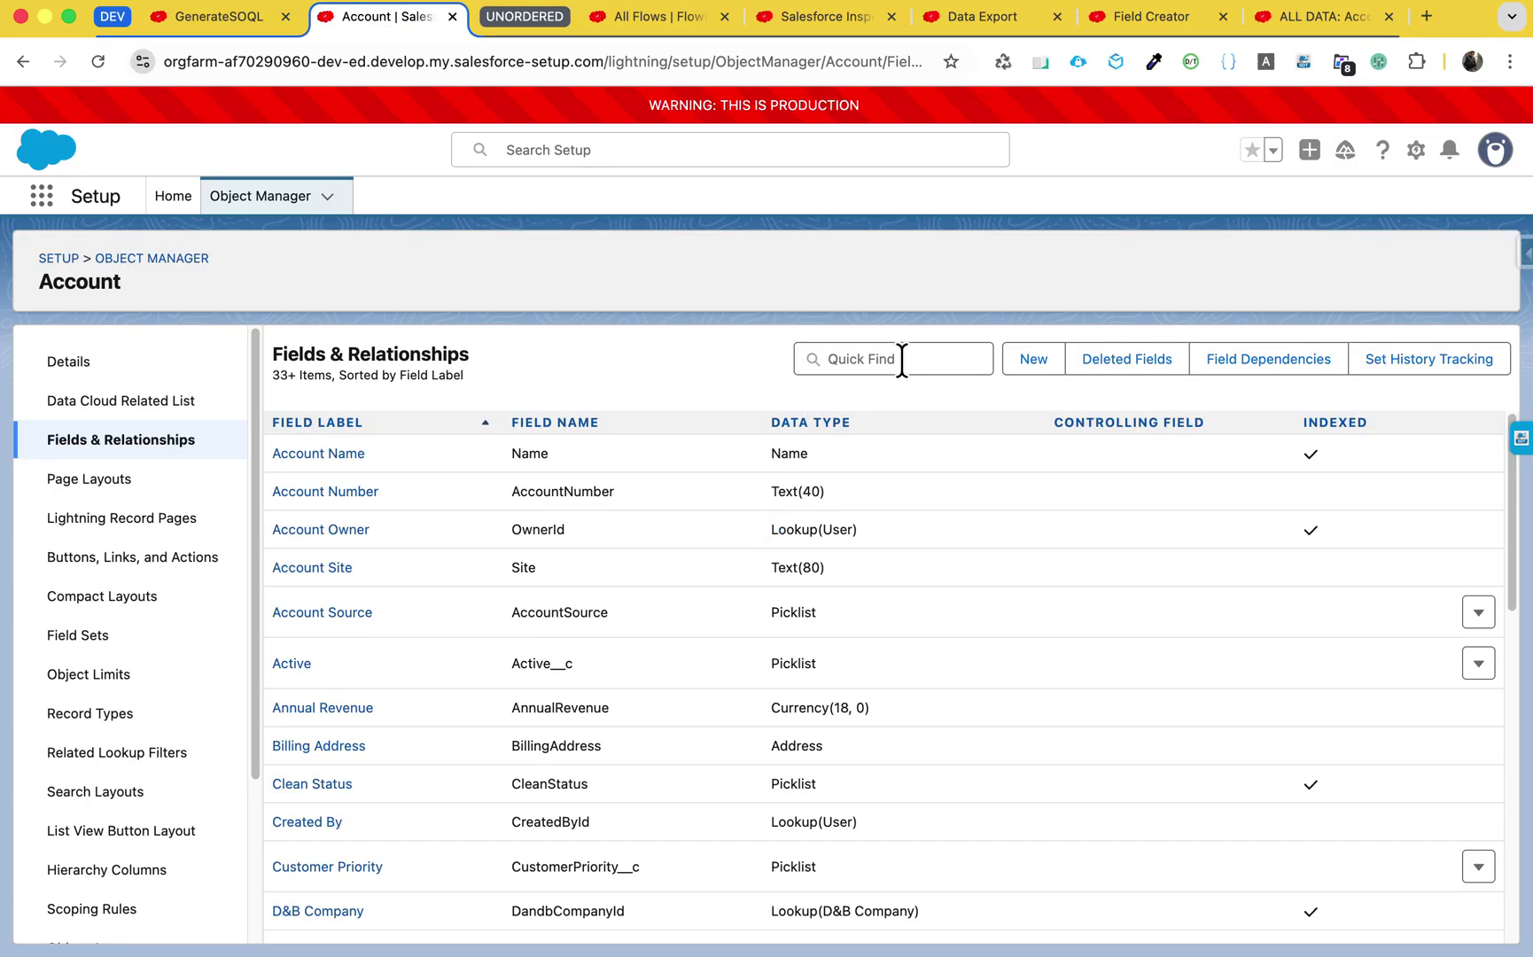
Search the Account fields for SF_Inspector and shorten the search text to check whether the field already exists.
click(901, 358)
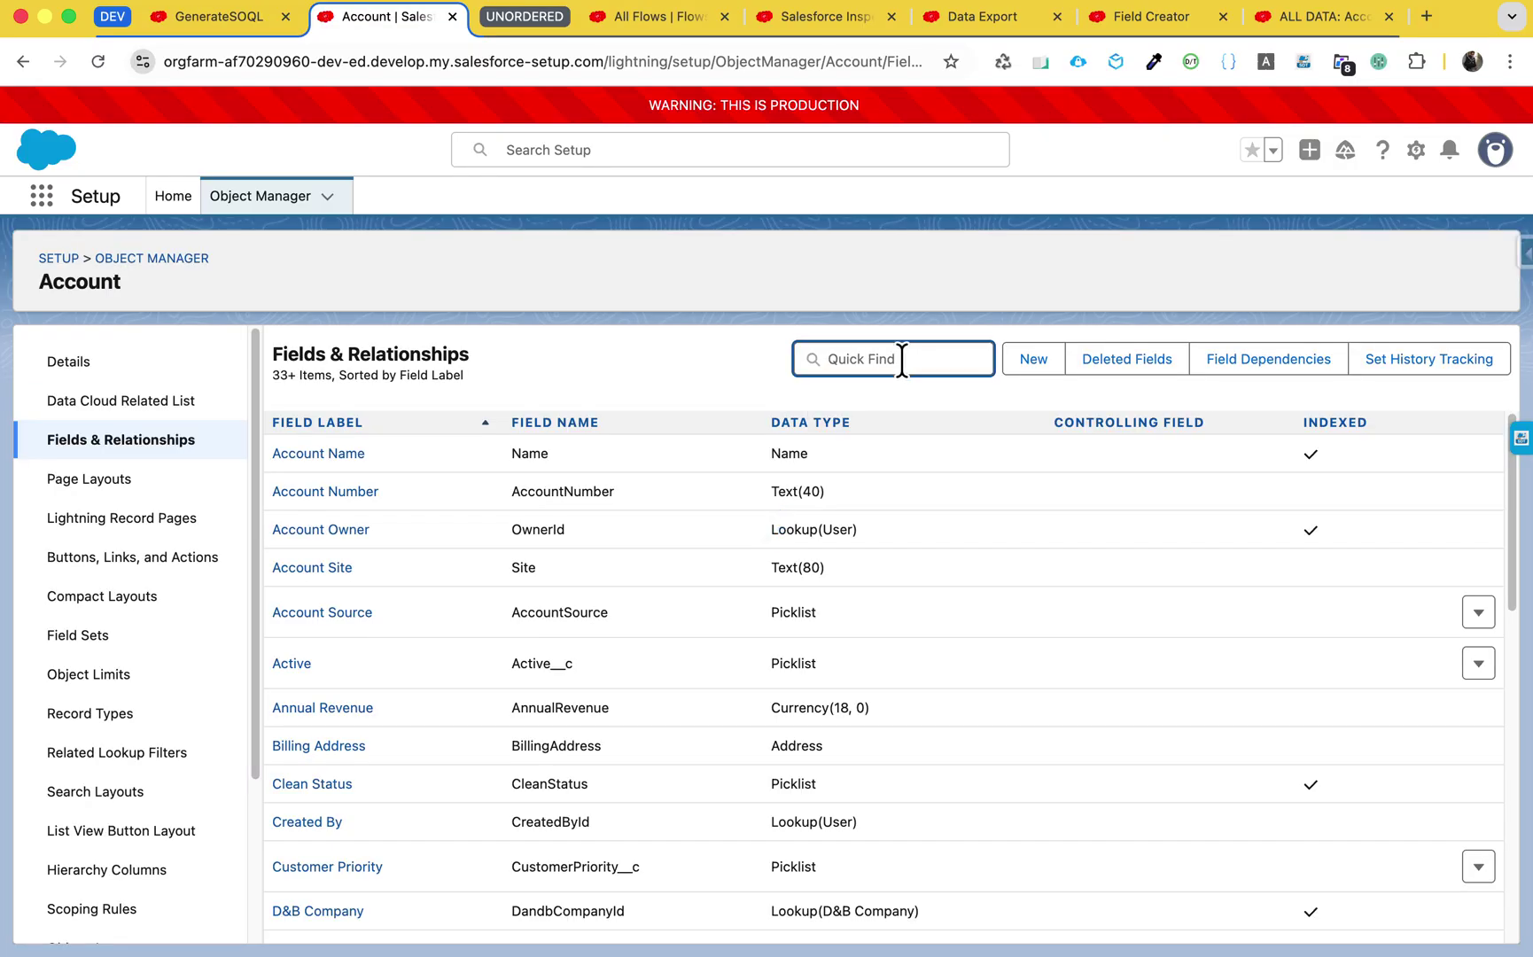
key(super+v)
key(BackSpace)
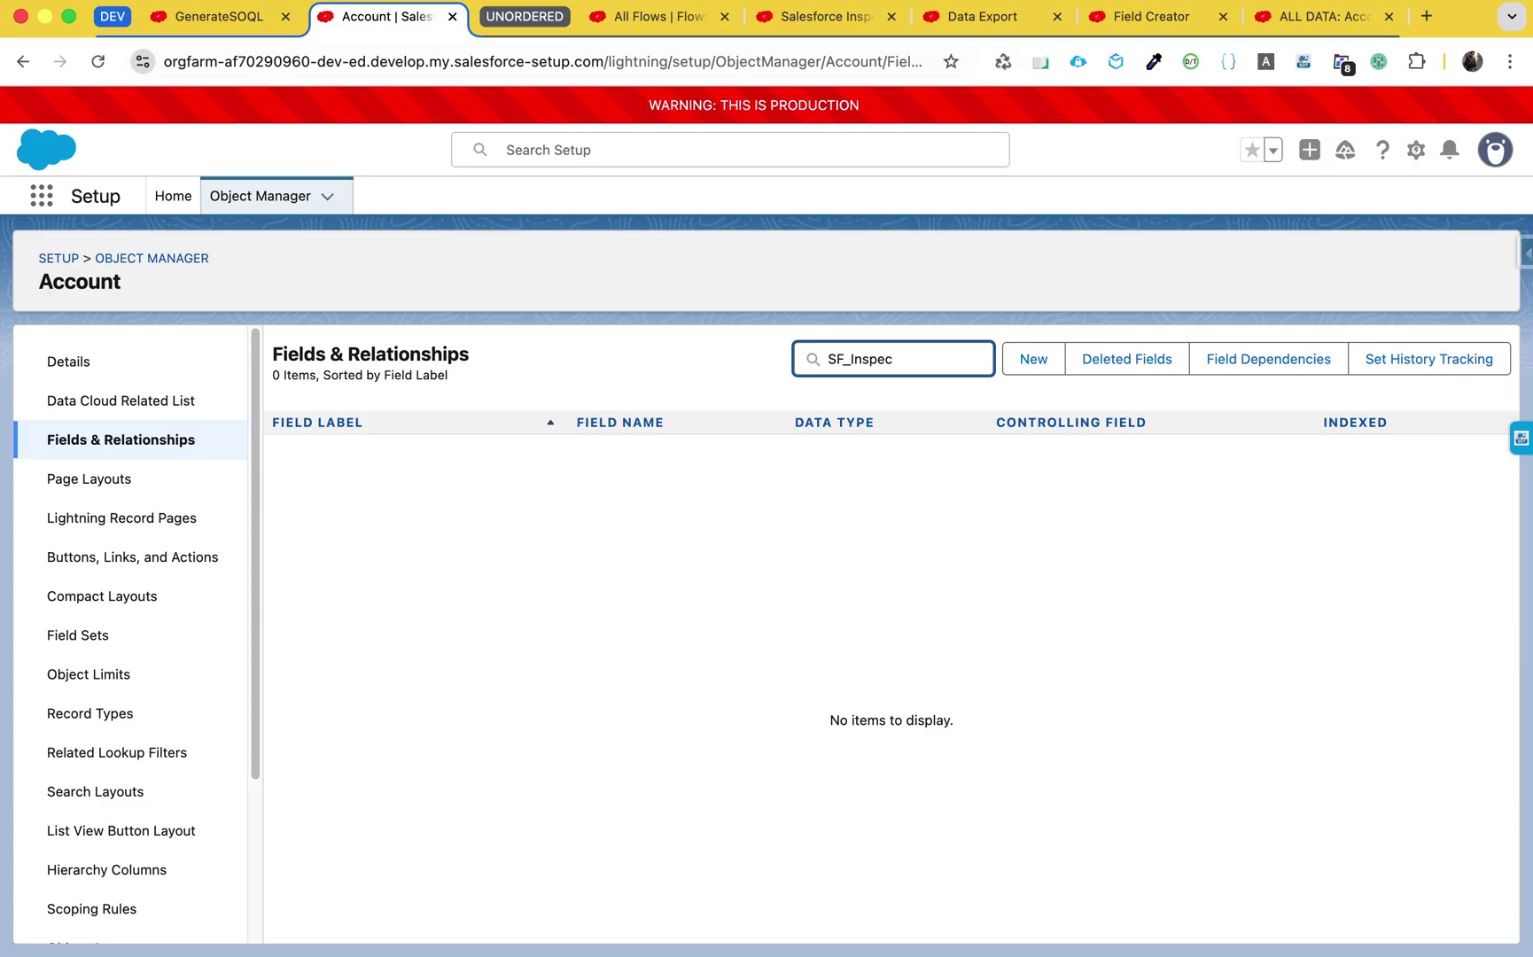
key(BackSpace)
key(BackSpace)
key(BackSpace)
key(BackSpace)
Return to Field Creator and deploy the SF Inspector field to the Account object.
click(1142, 21)
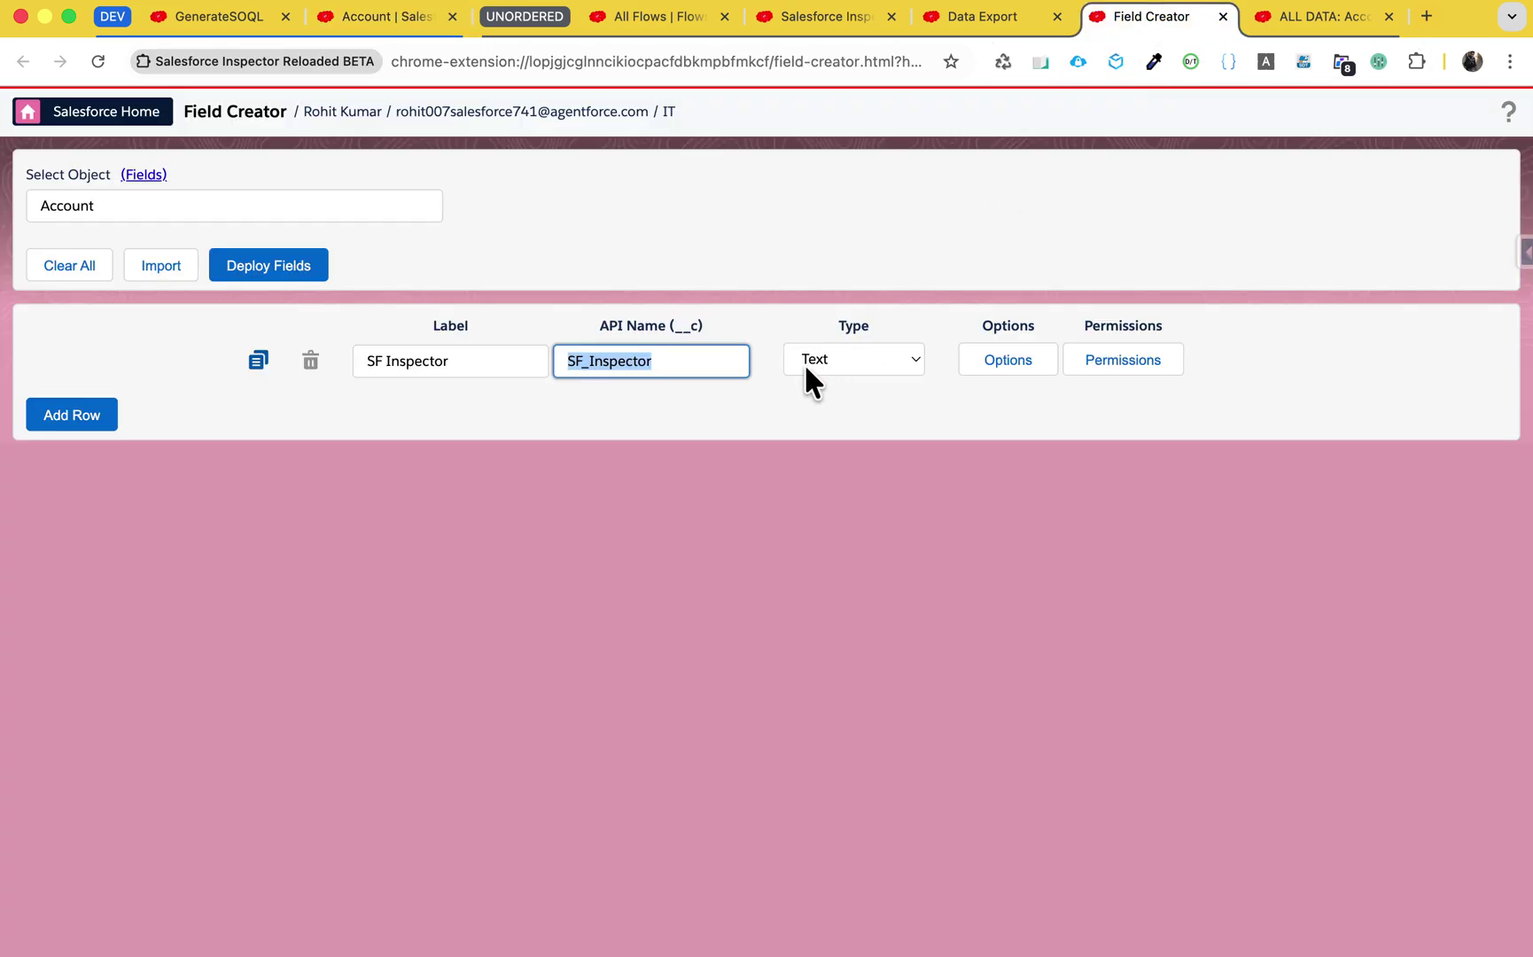
click(749, 409)
click(248, 272)
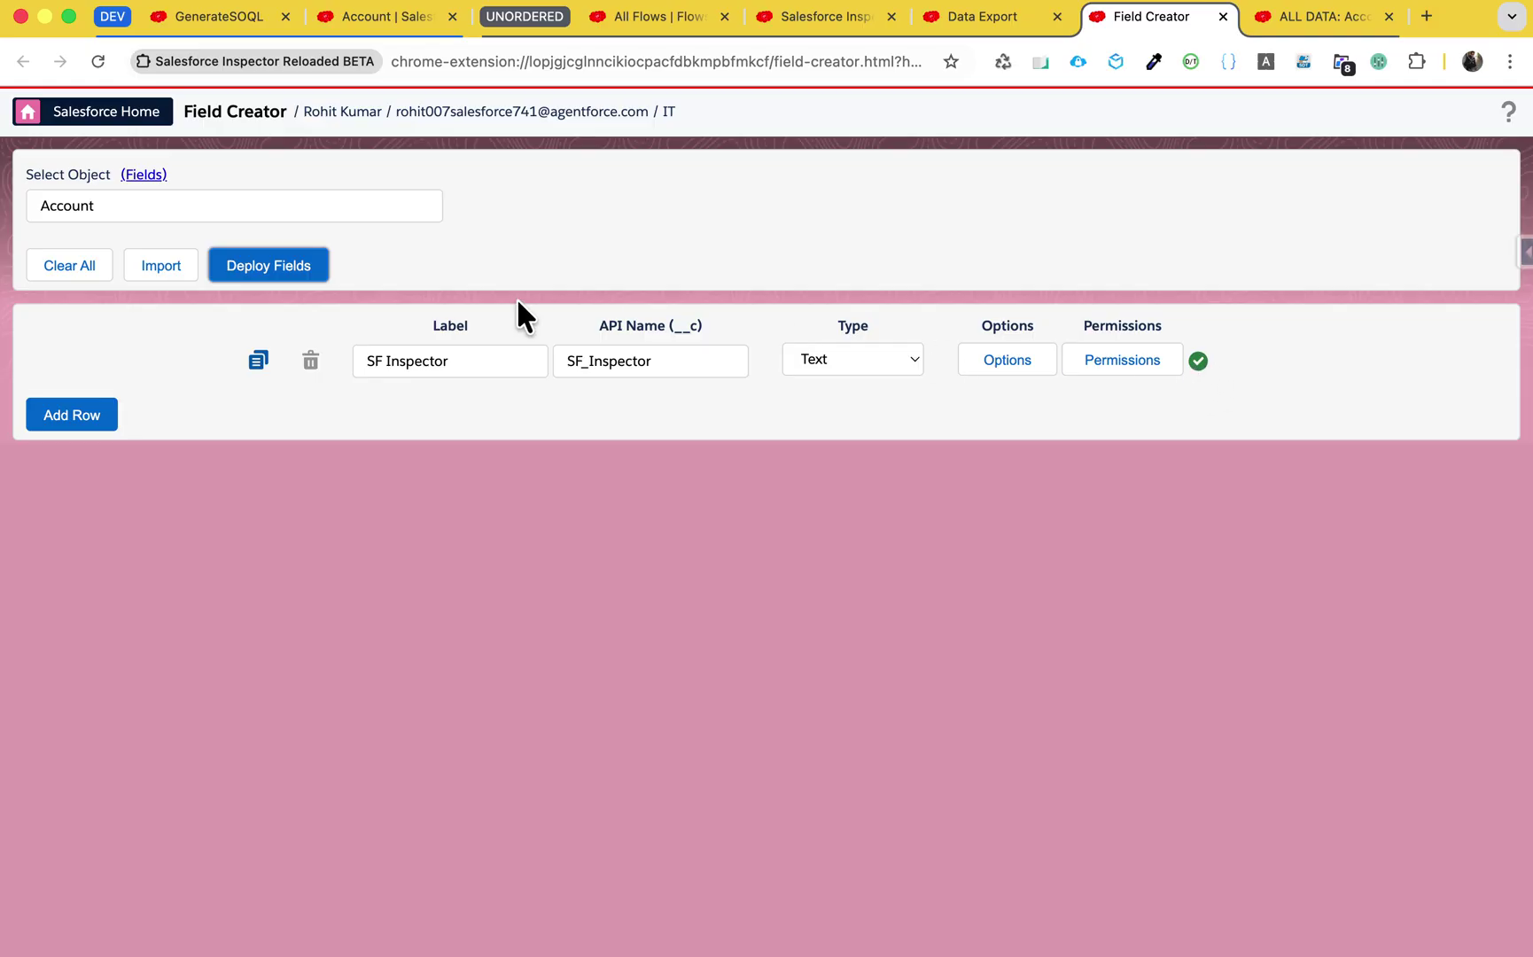
Open the Account fields list from Field Creator, find SF_Inspector and review the field's definition details.
click(145, 177)
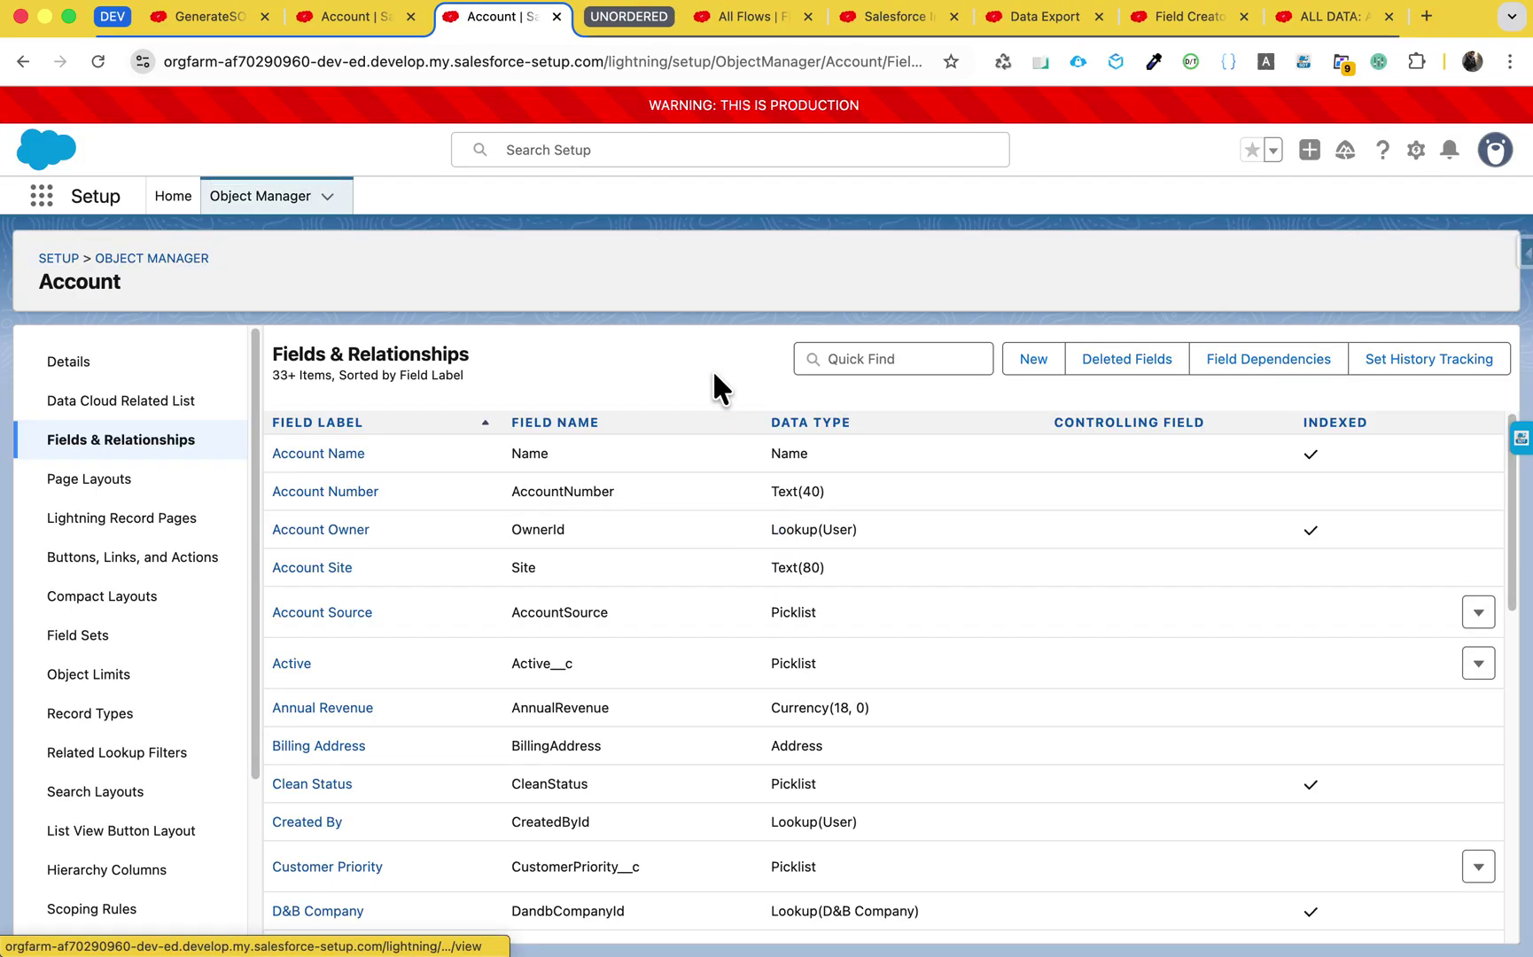
click(853, 360)
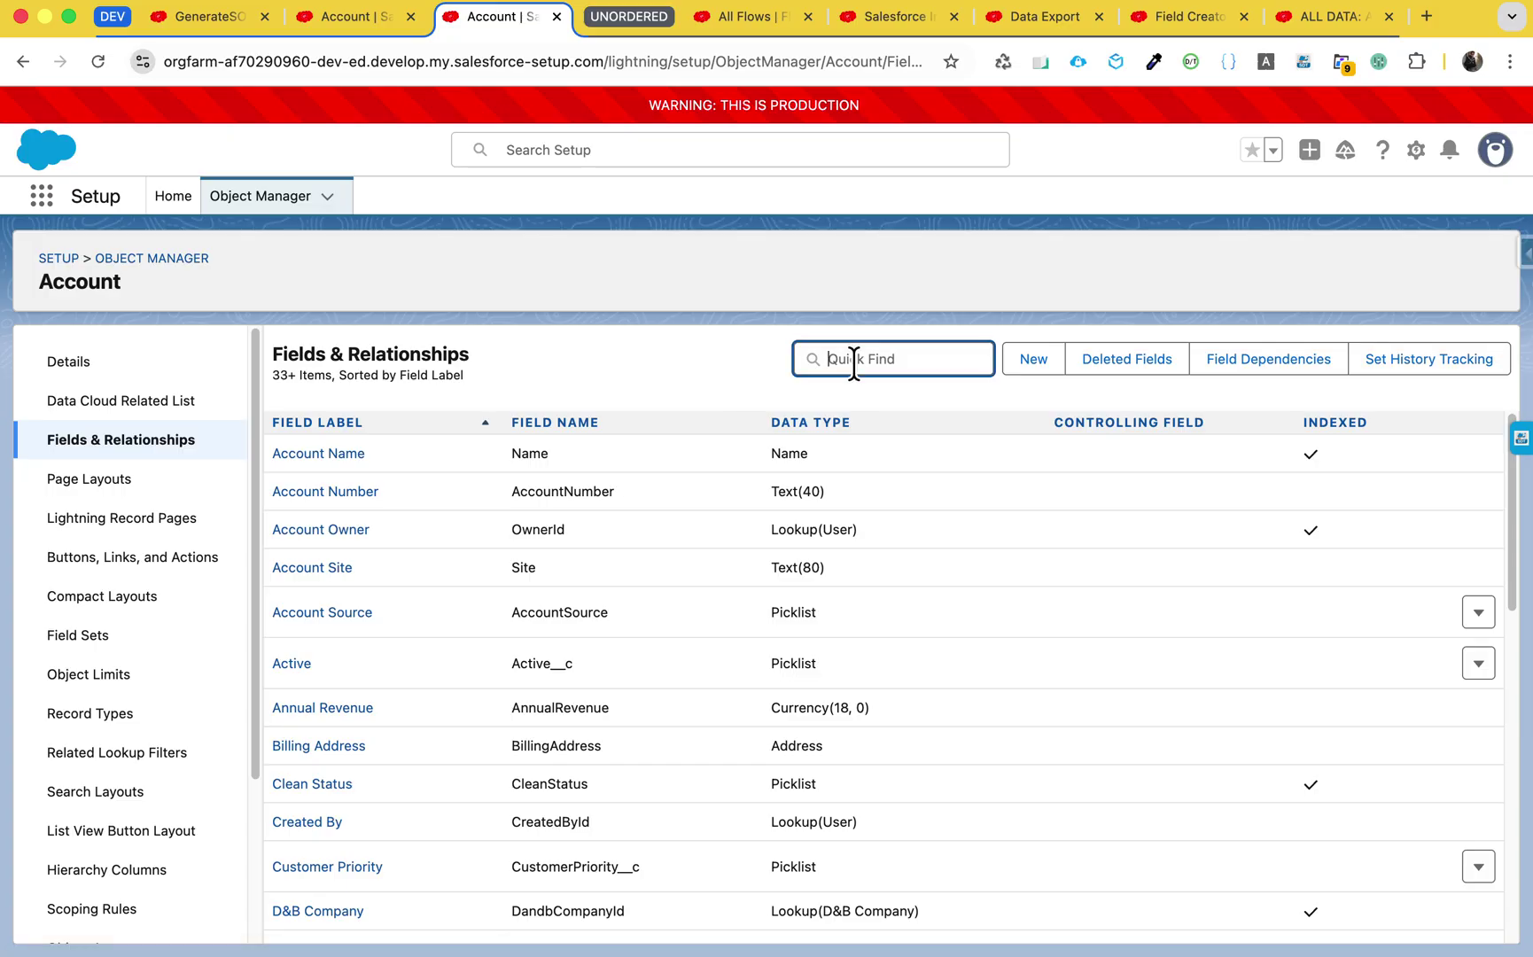
text(SF_Inspector)
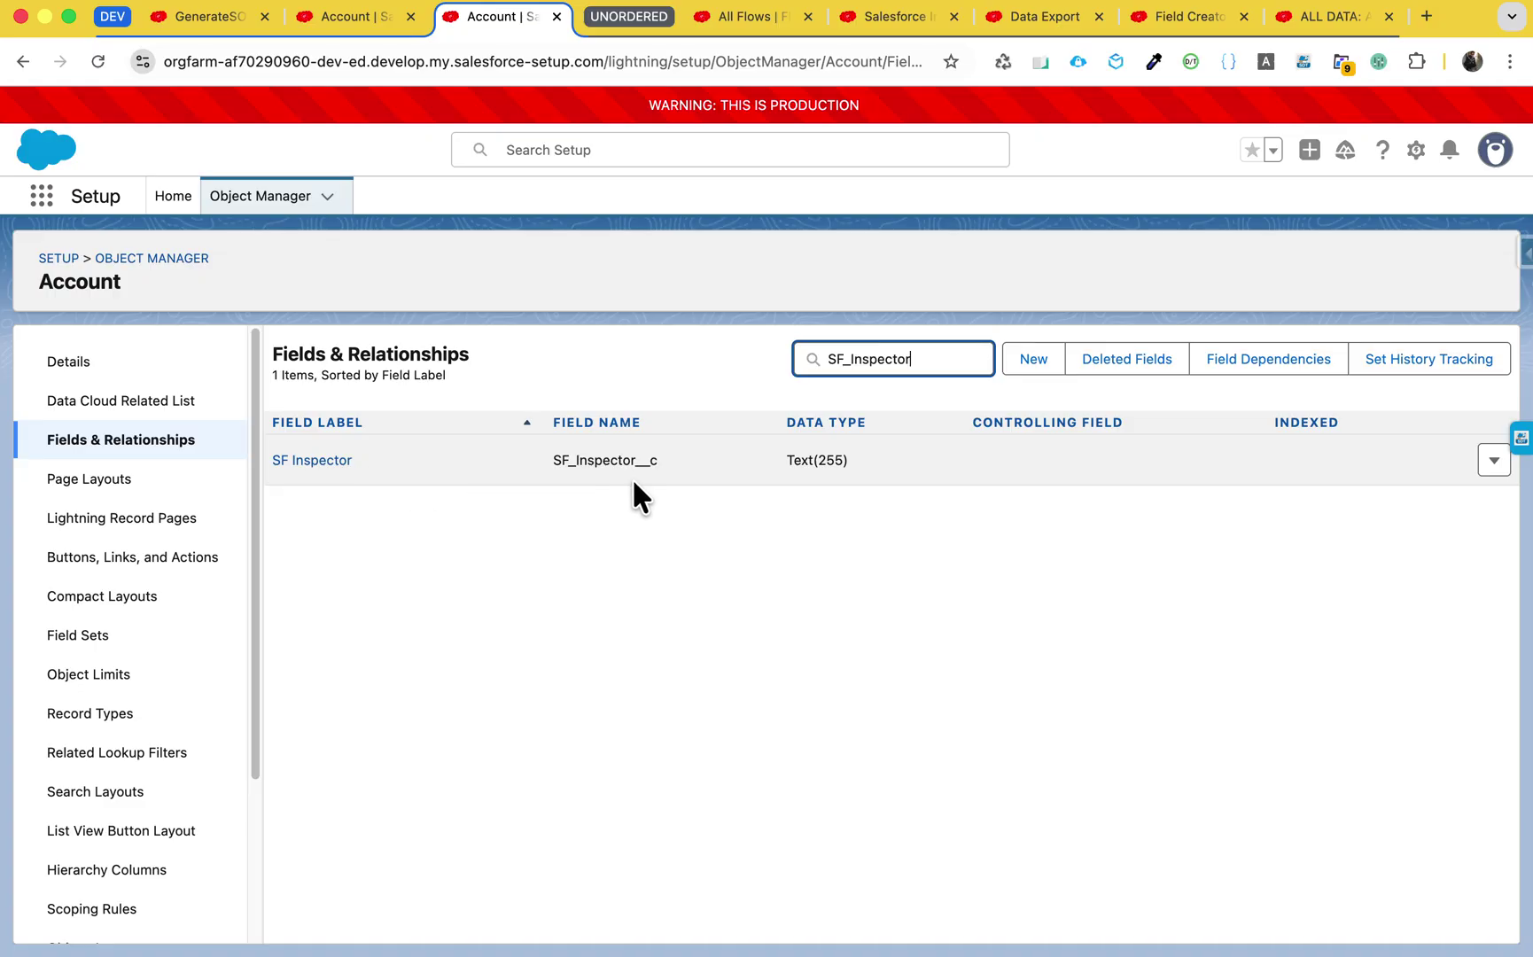
click(337, 463)
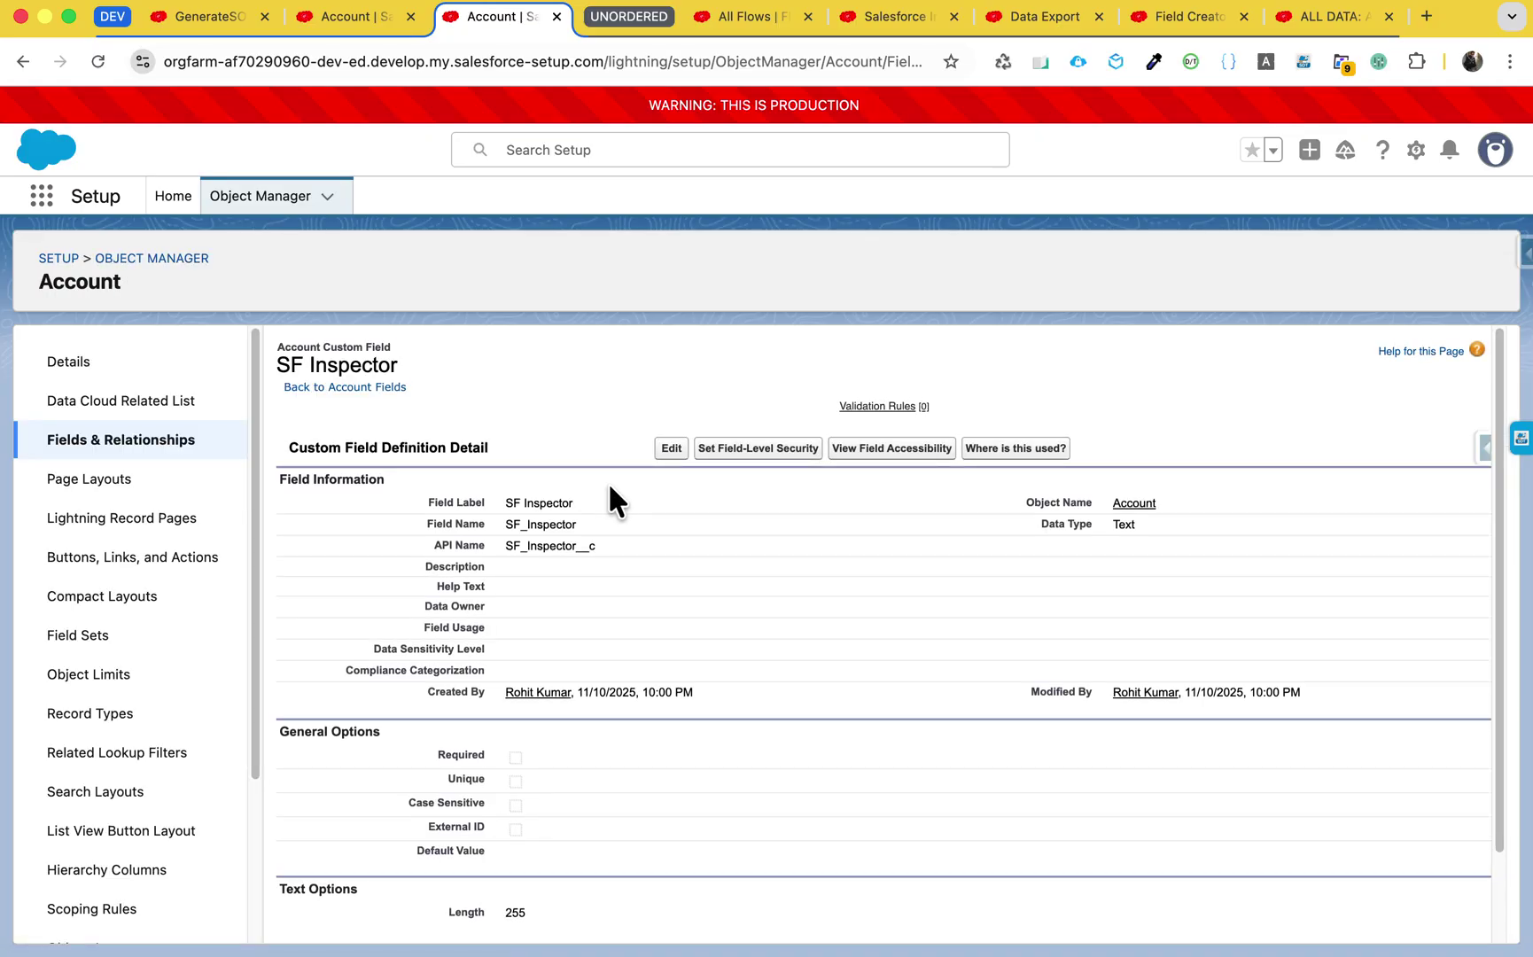
scroll(798, 465, down, 1)
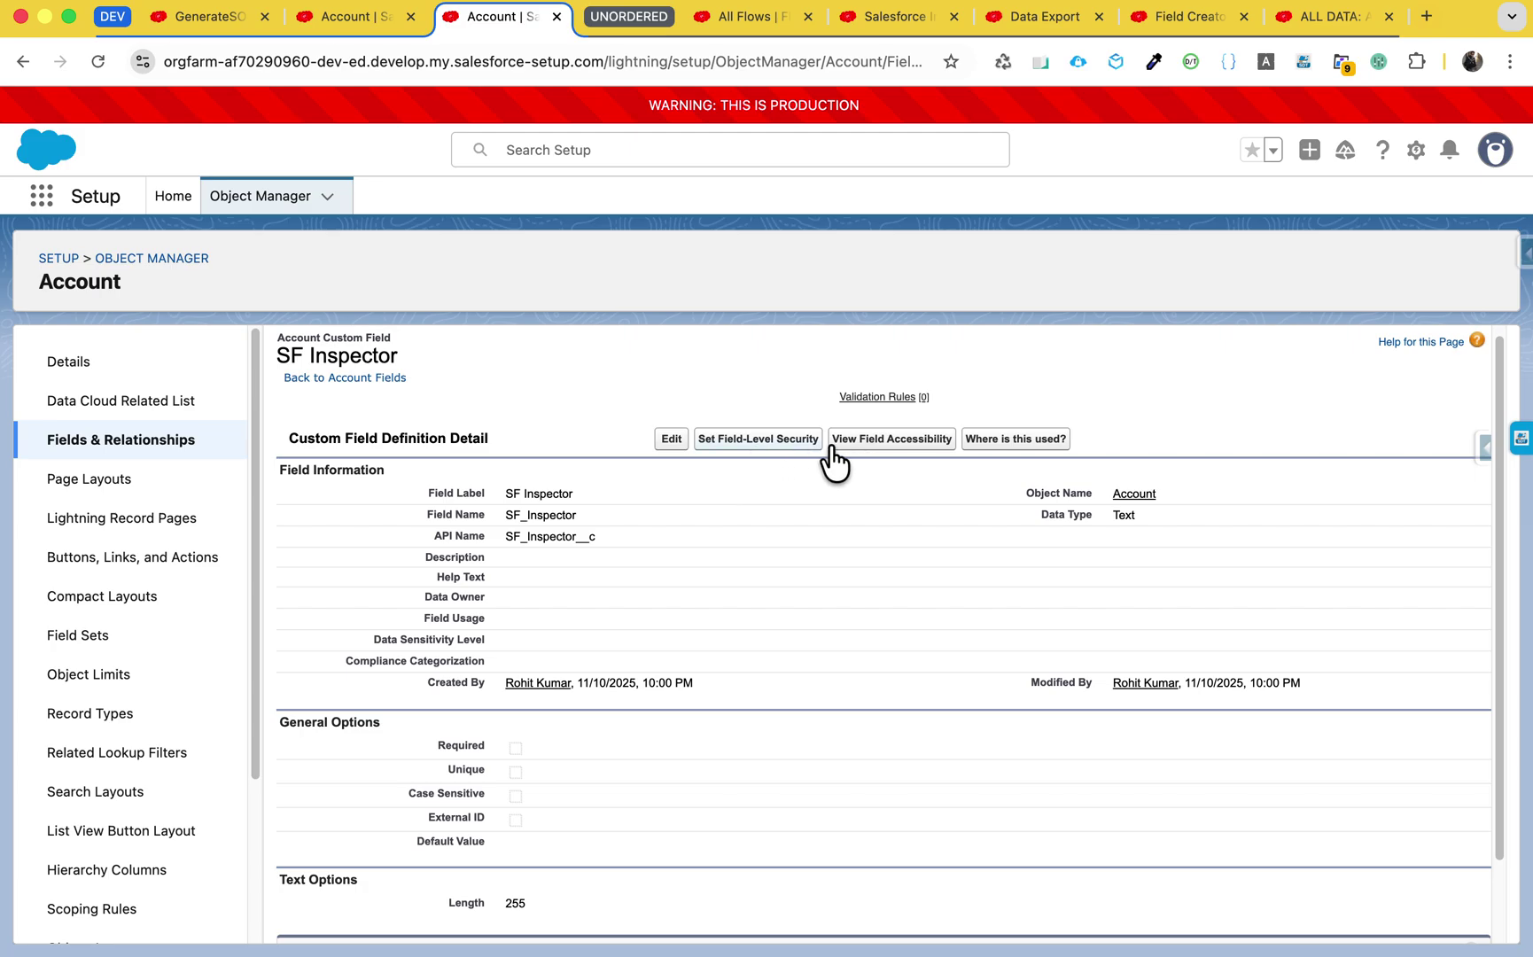
Check the SF Inspector field's accessibility across all profiles and return to the Account object's Fields & Relationships list.
click(882, 439)
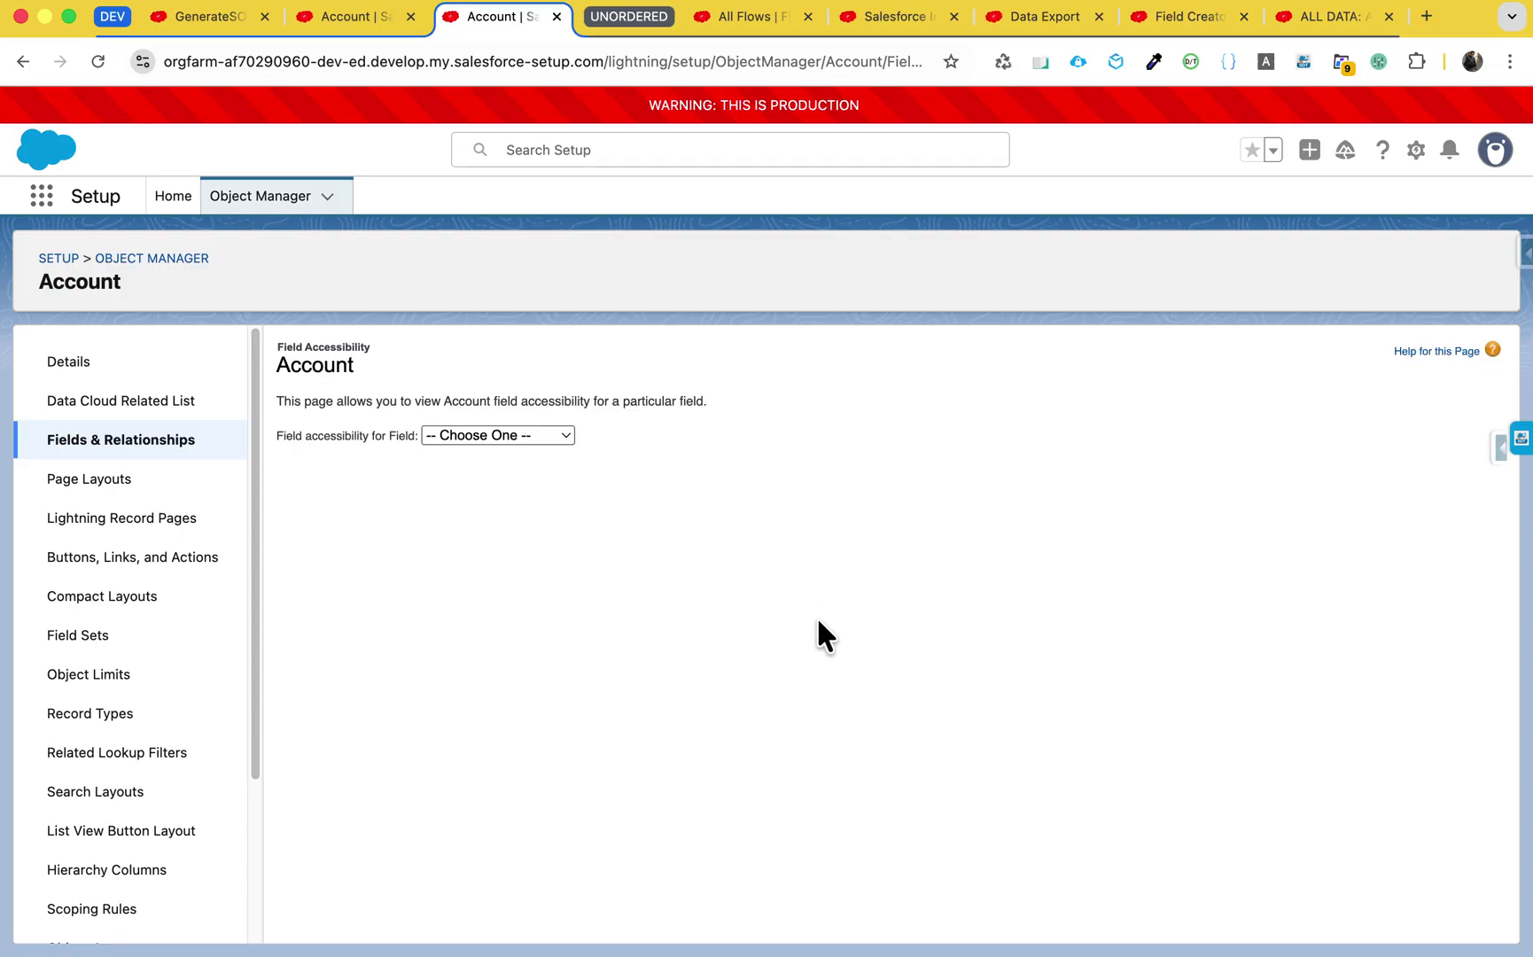
click(485, 434)
scroll(530, 759, down, 10)
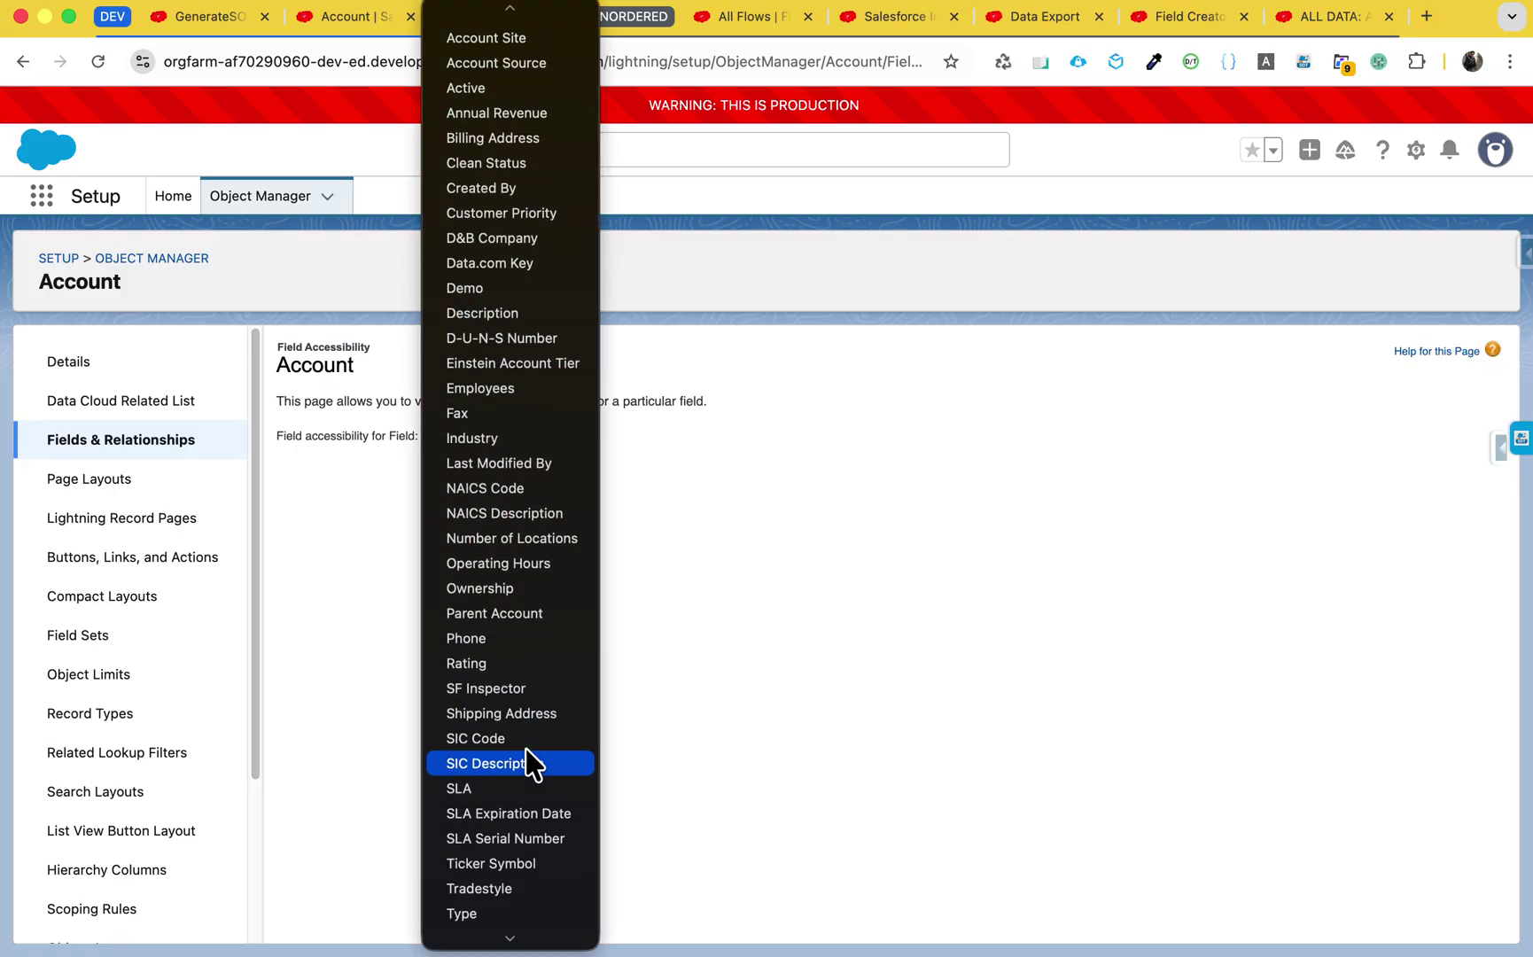
click(524, 637)
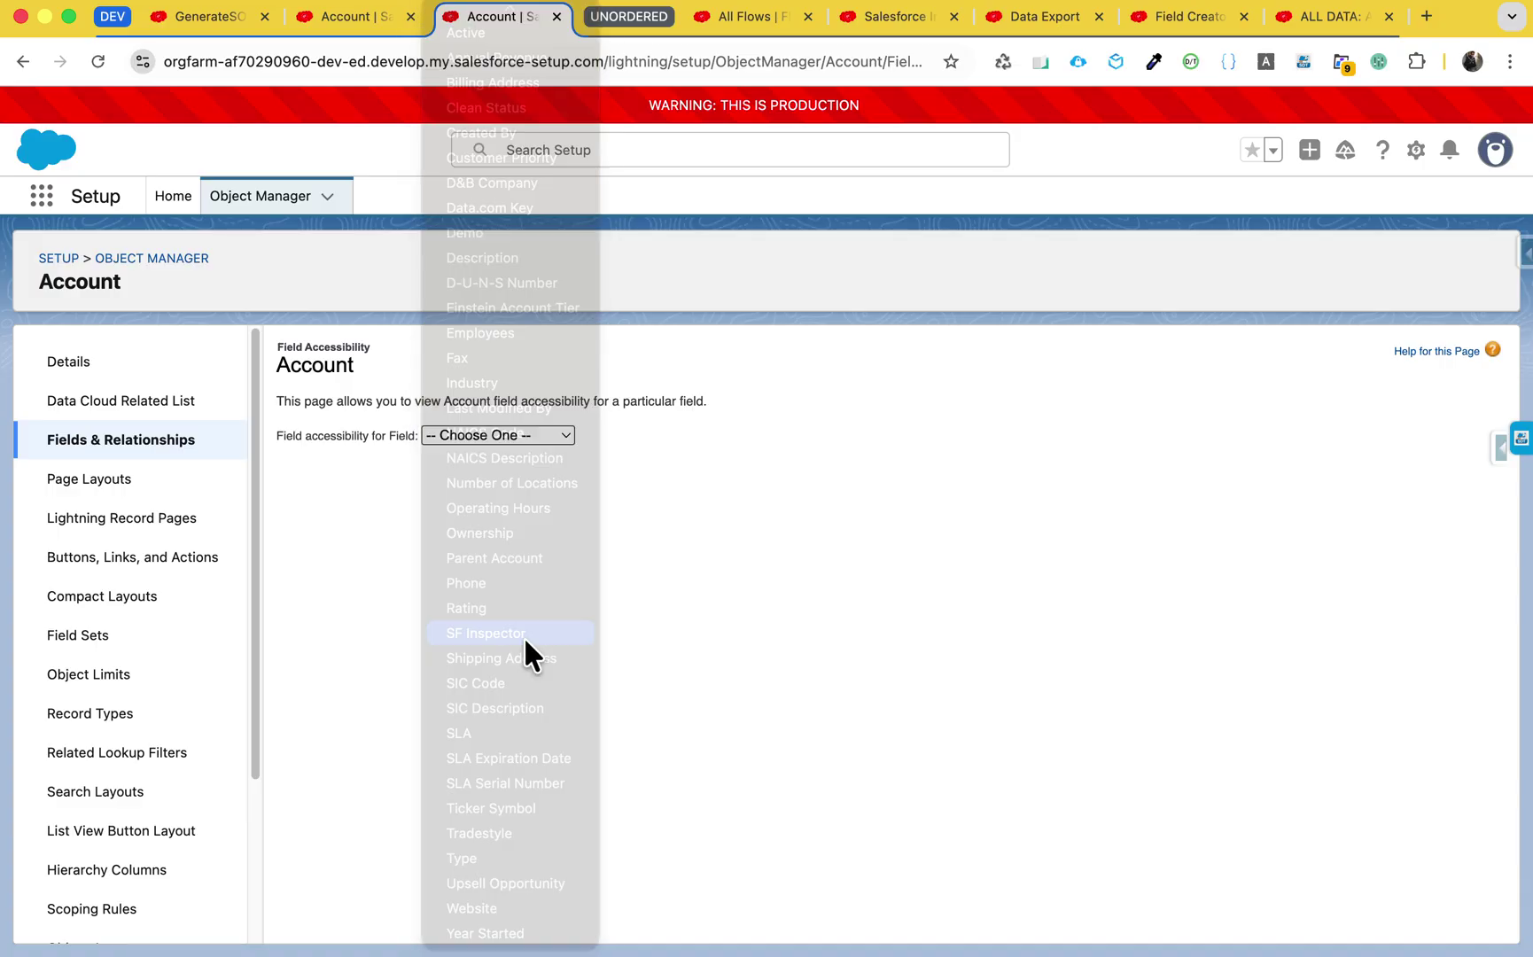
scroll(820, 671, down, 5)
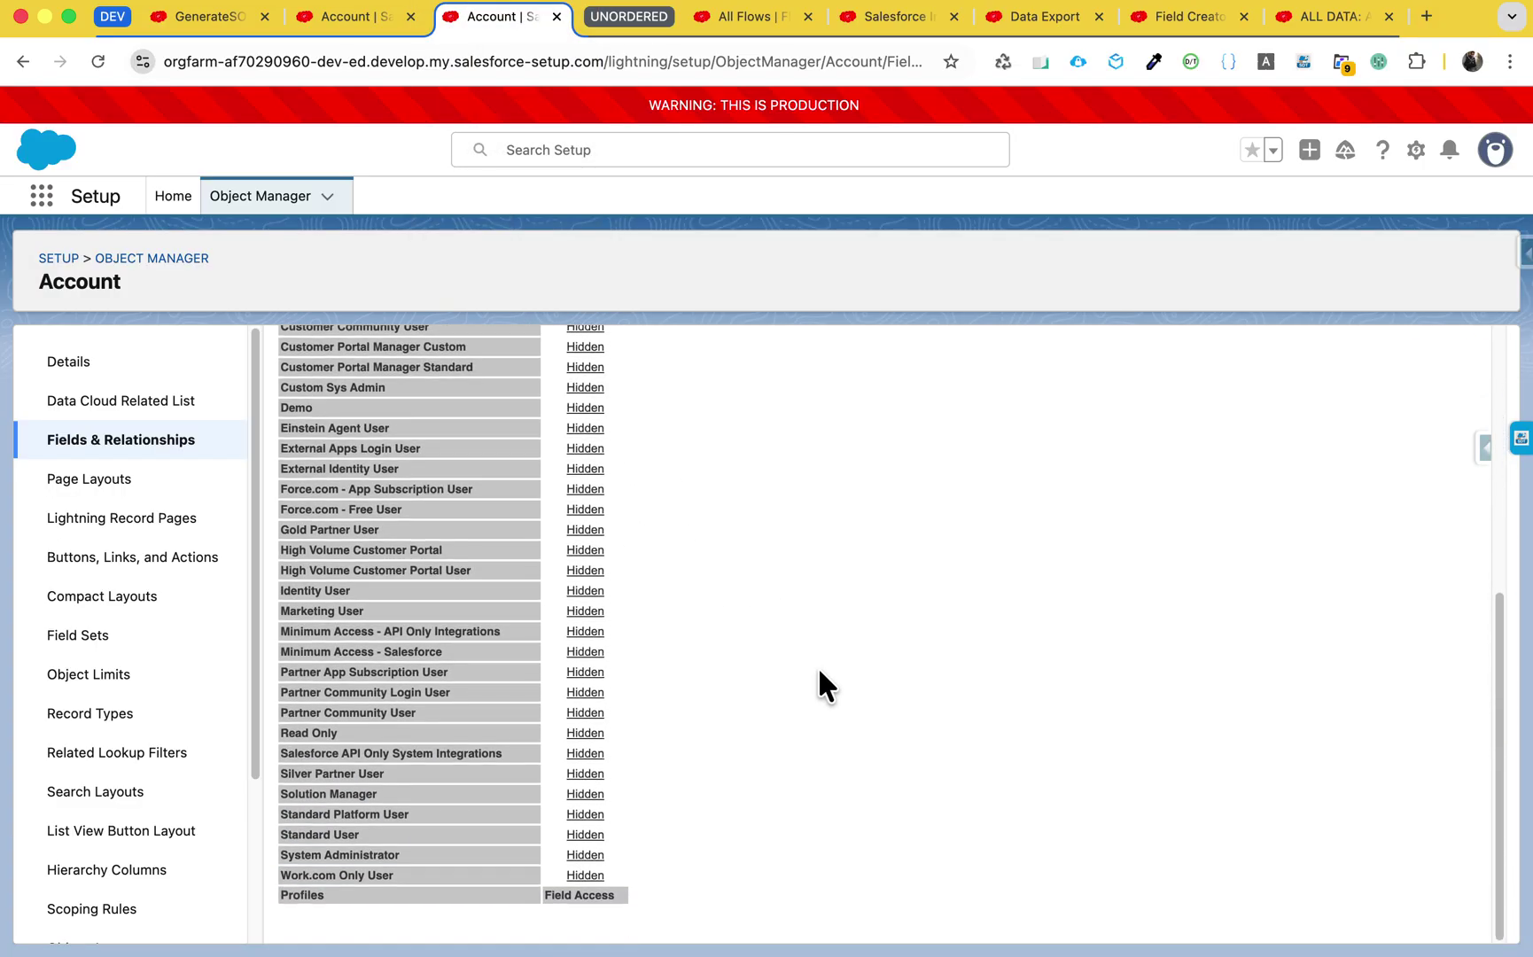
scroll(820, 672, up, 5)
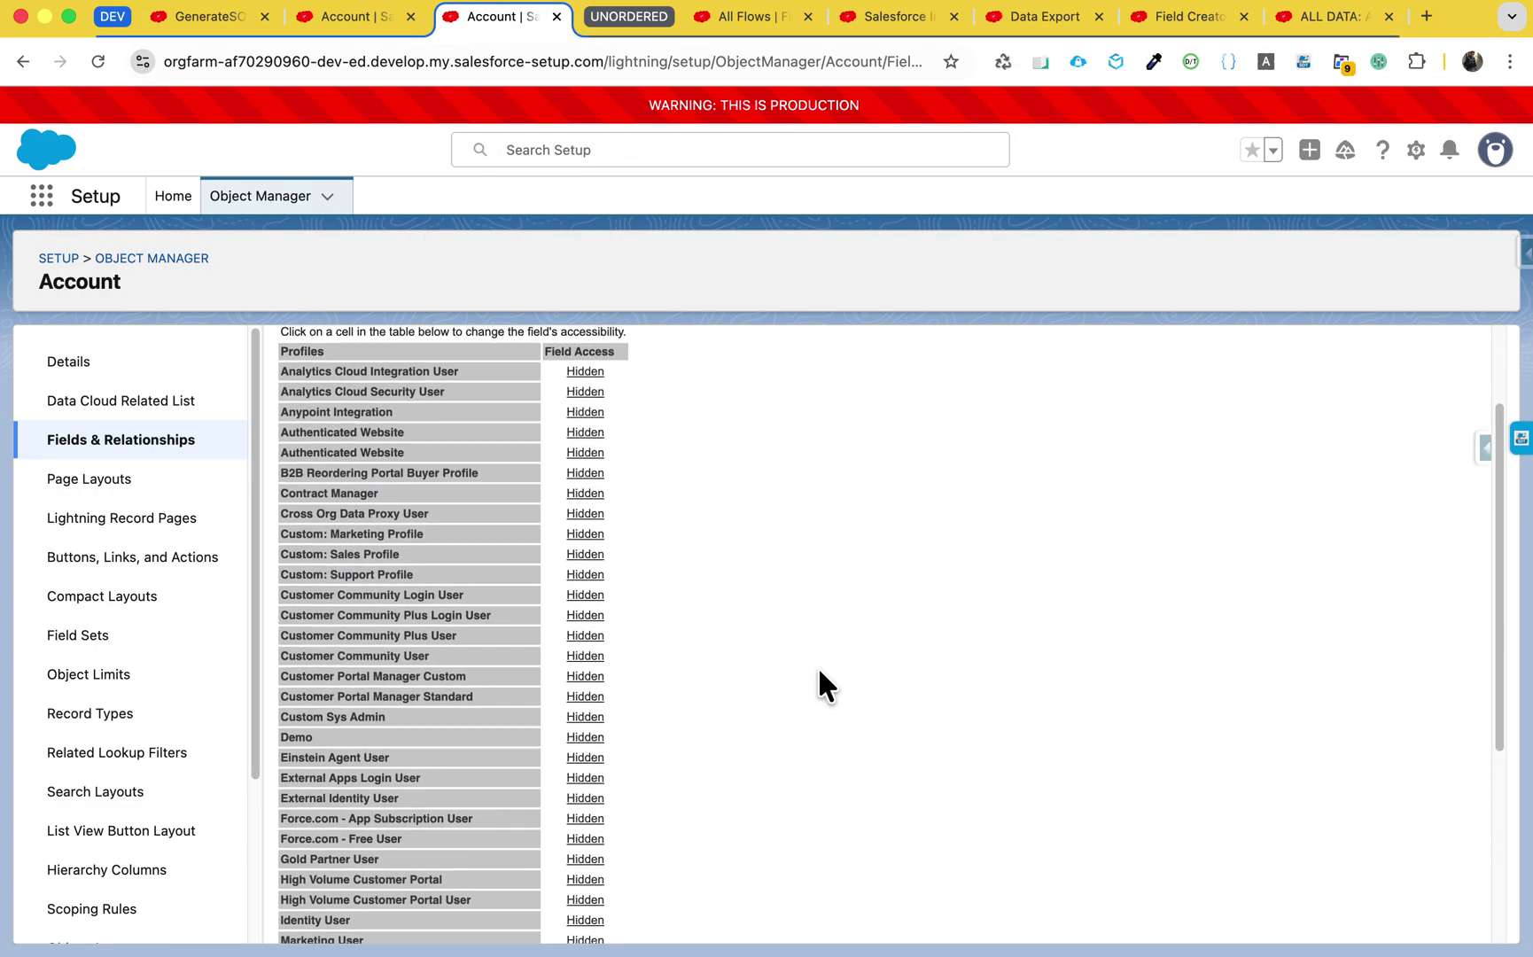
click(115, 440)
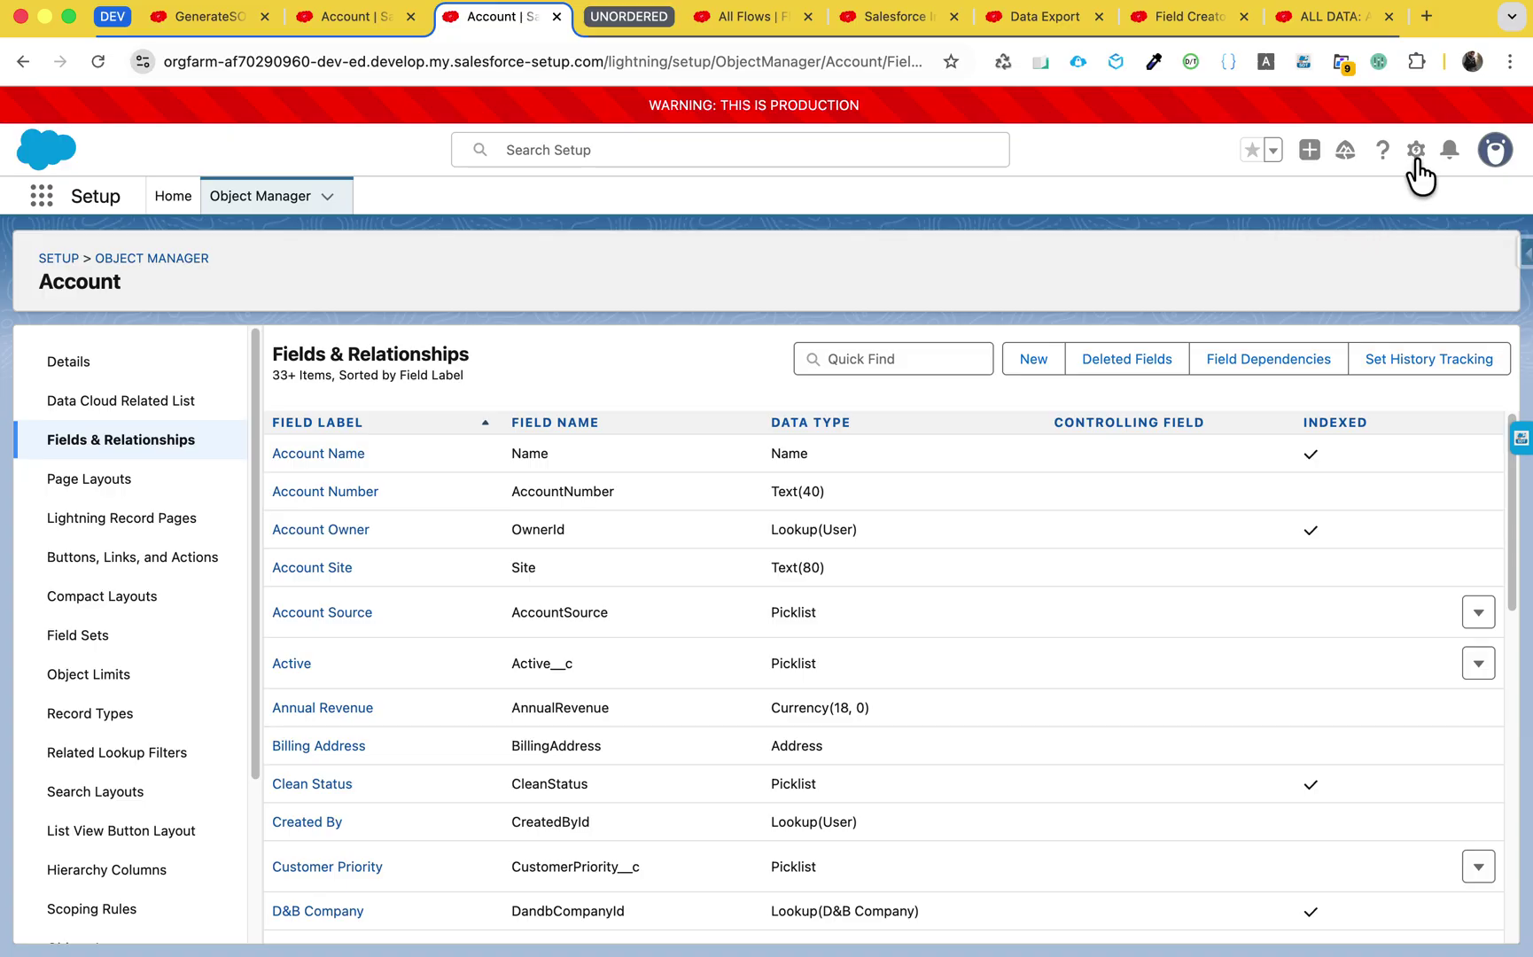
Search Setup for flow, open the Flows page and dismiss the Field Service Setup prompt.
click(180, 197)
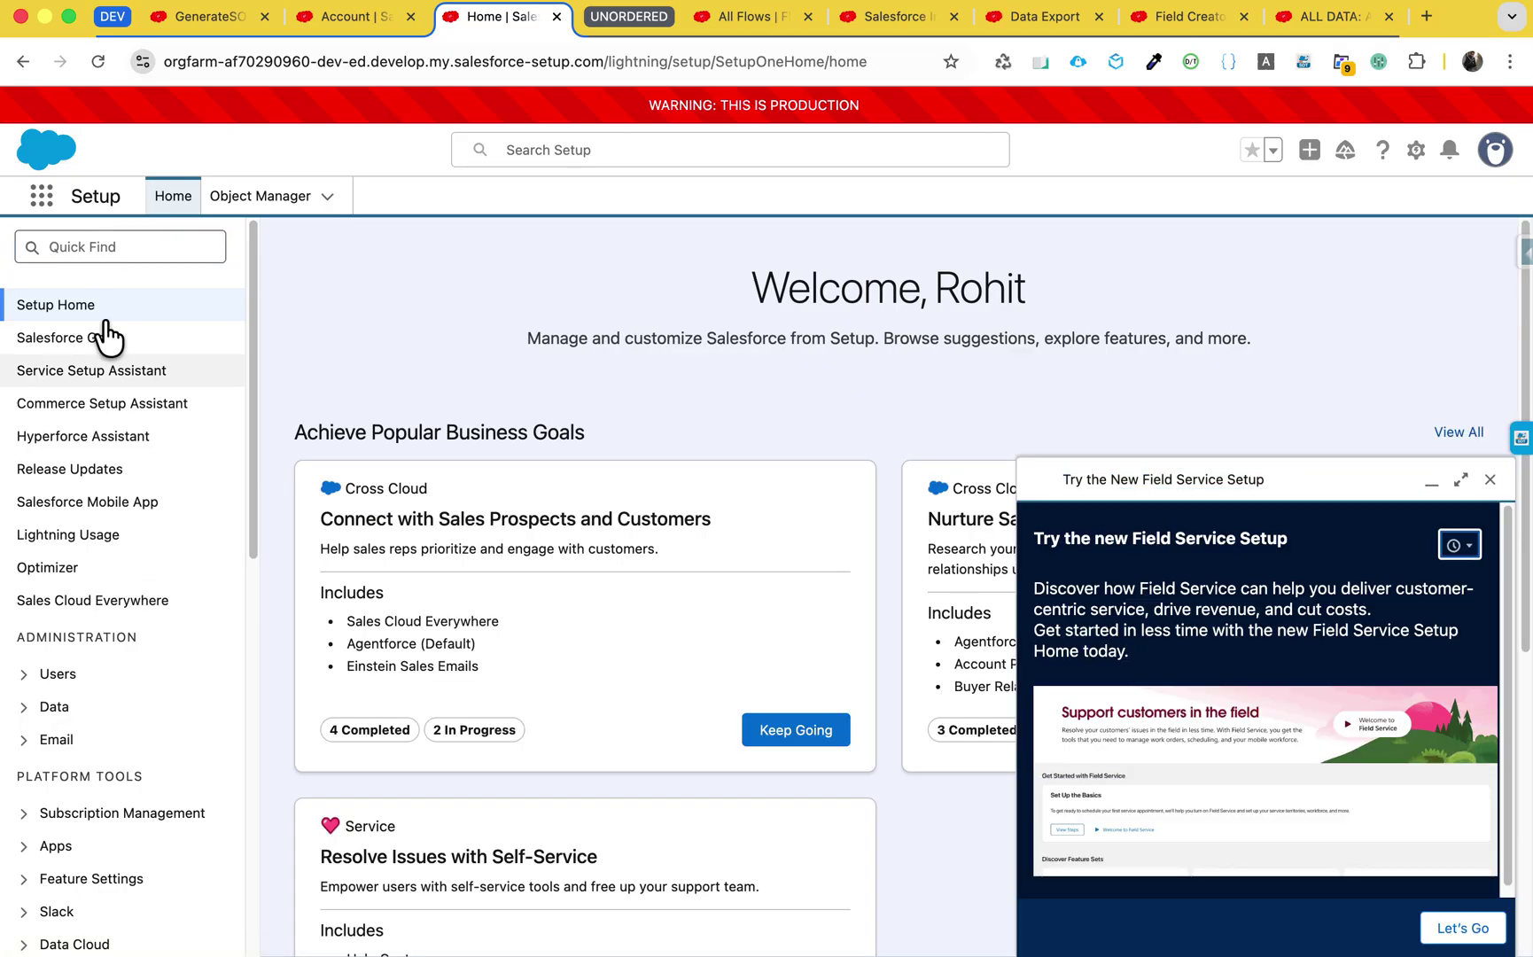
click(82, 247)
text(flow)
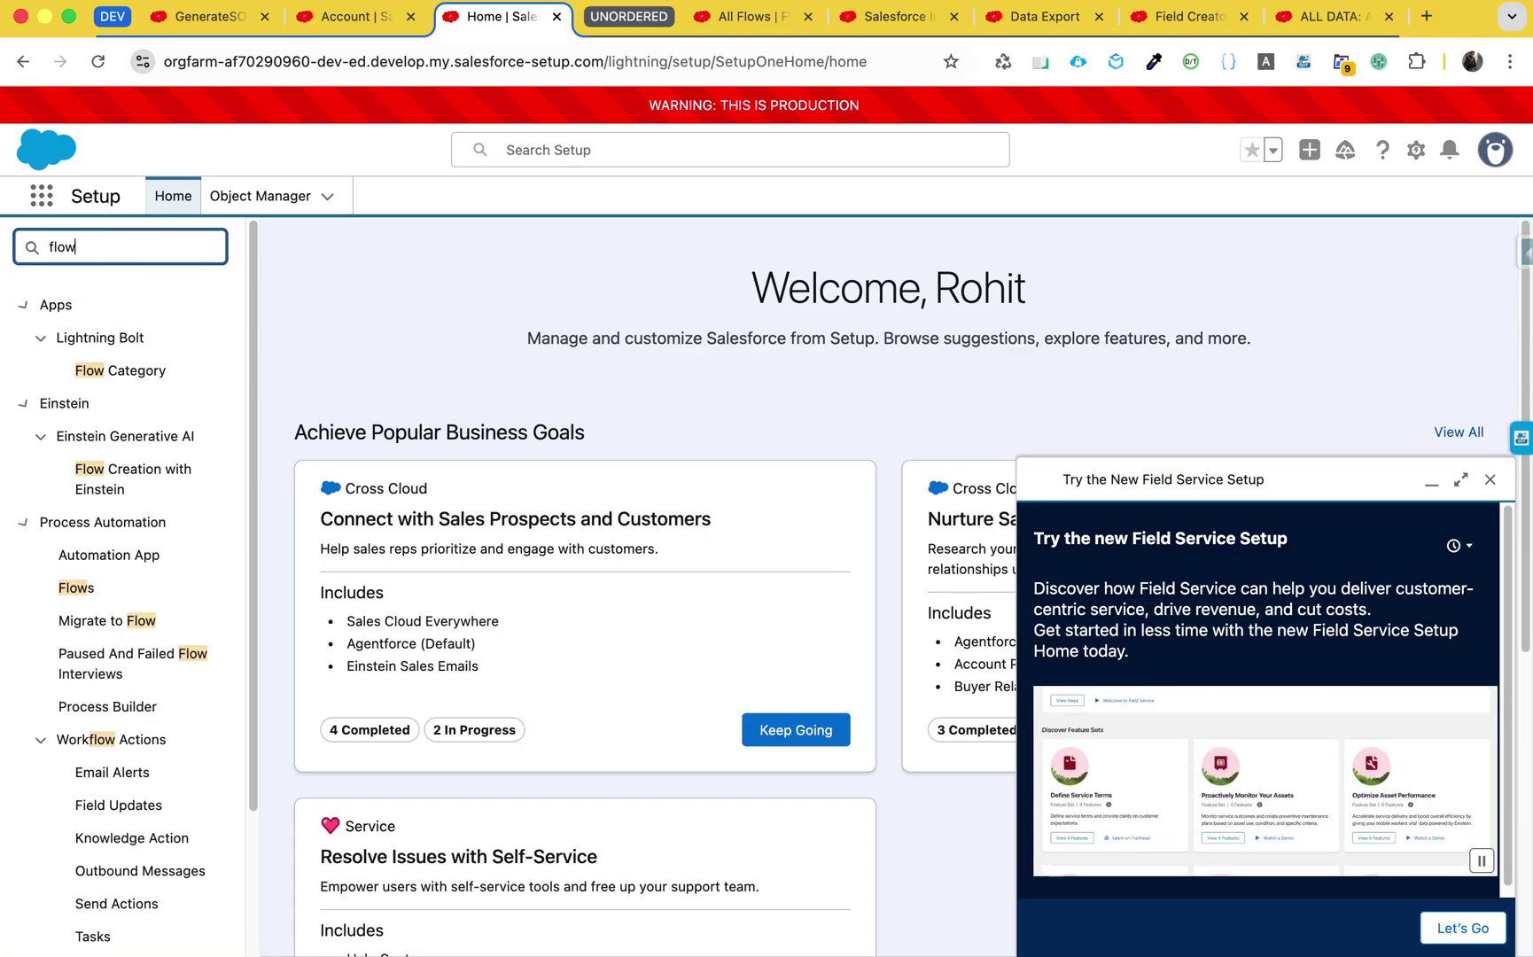
click(76, 591)
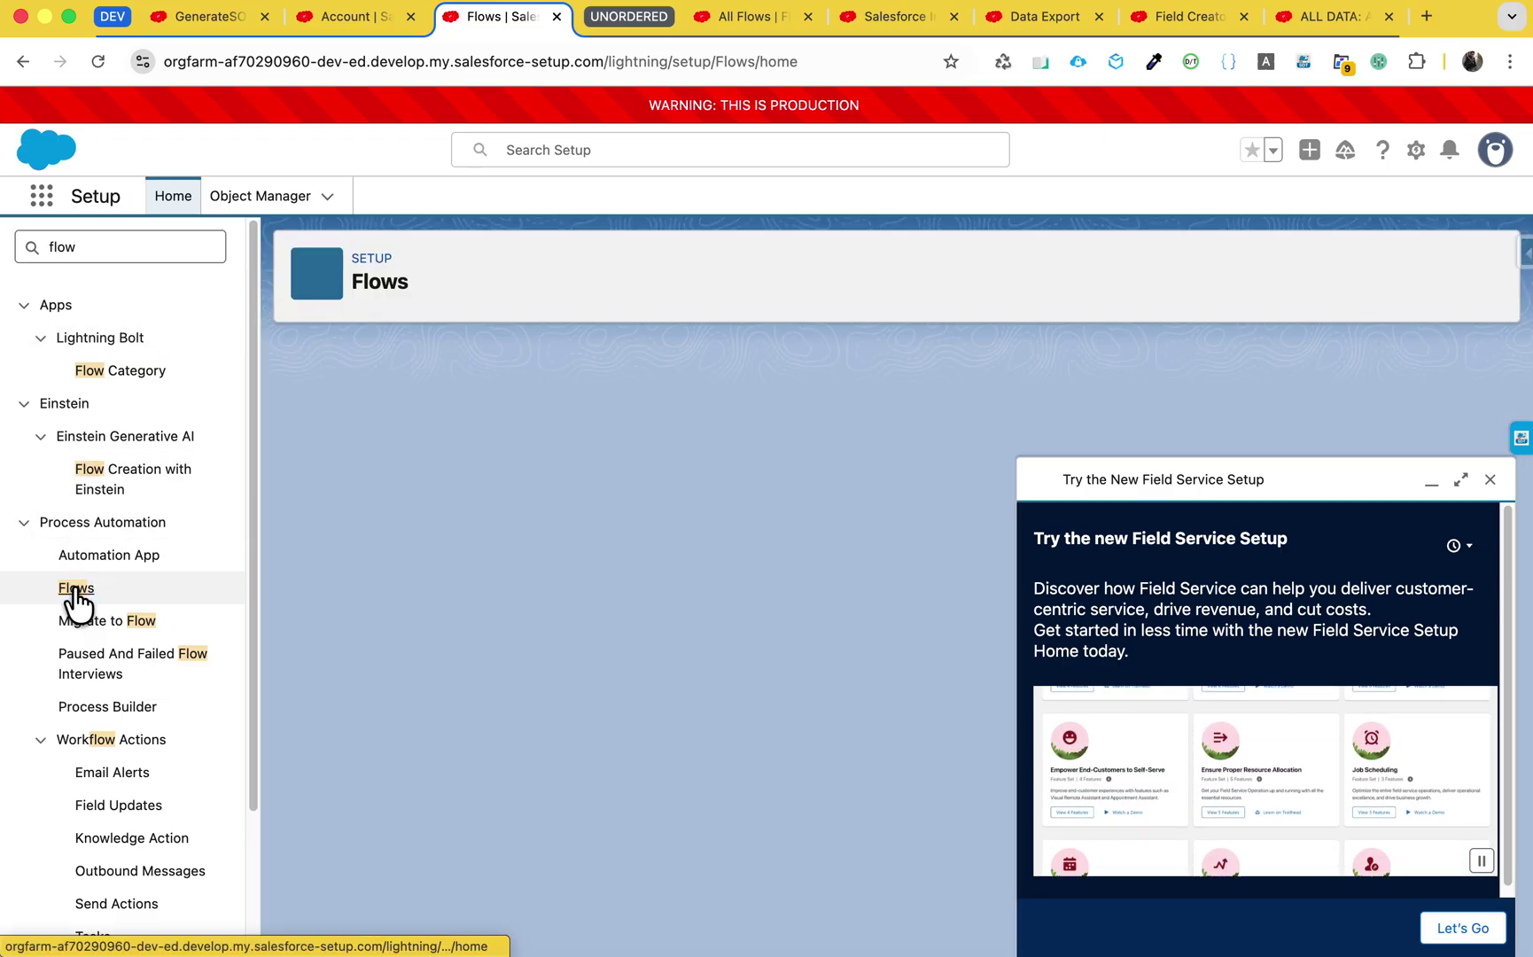
click(1490, 480)
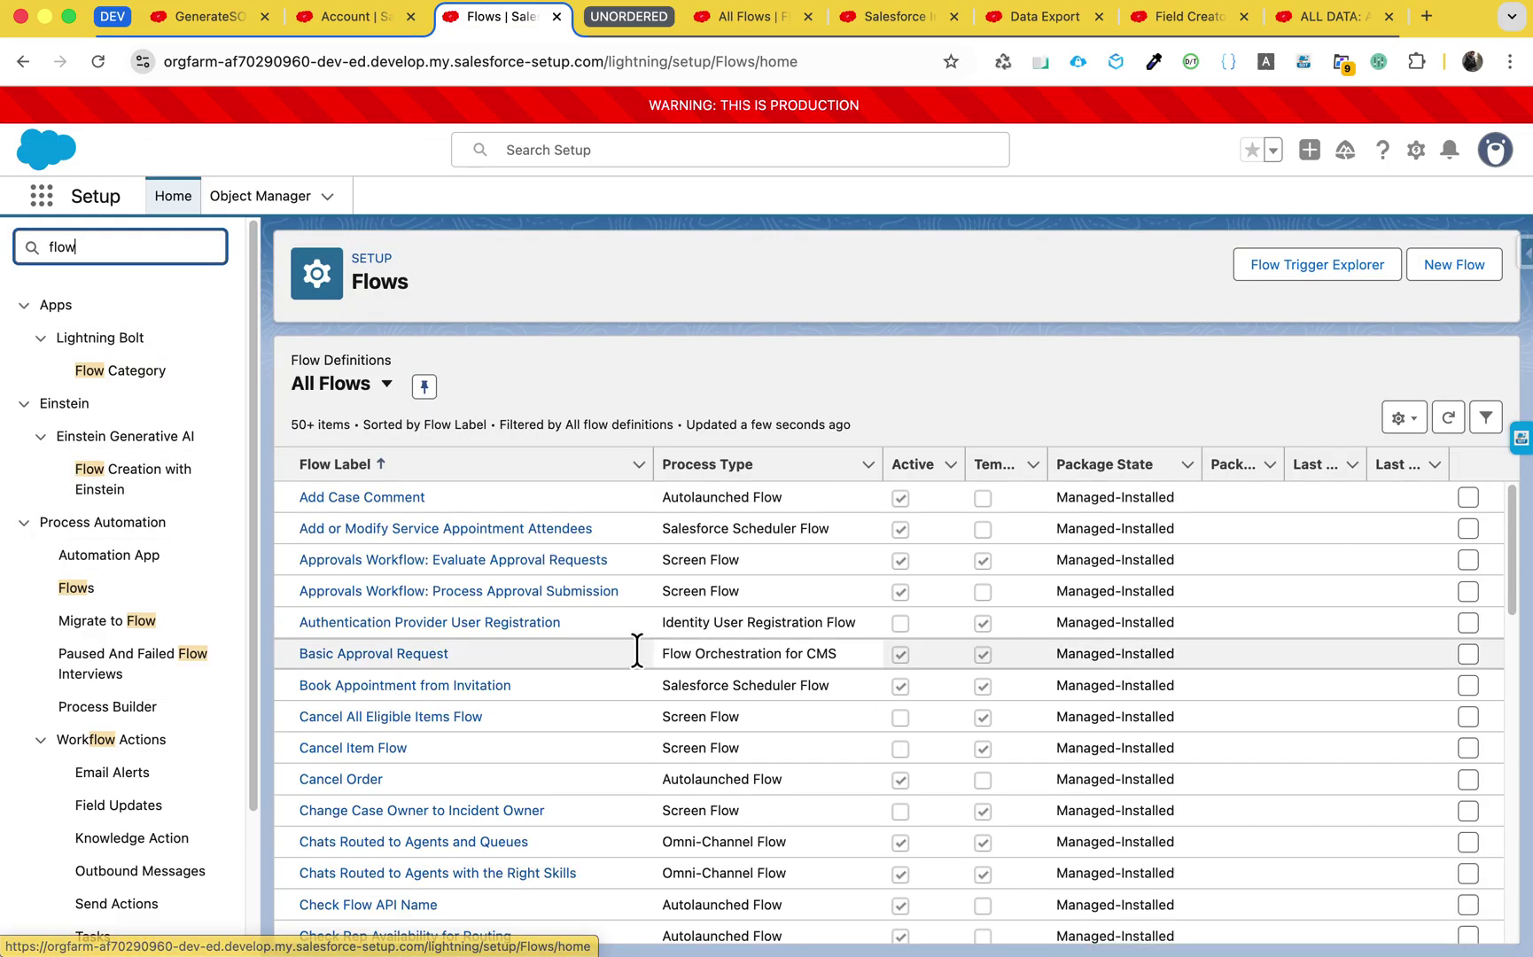
Look through the All Flows list from start to end for a suitable flow.
scroll(479, 749, down, 15)
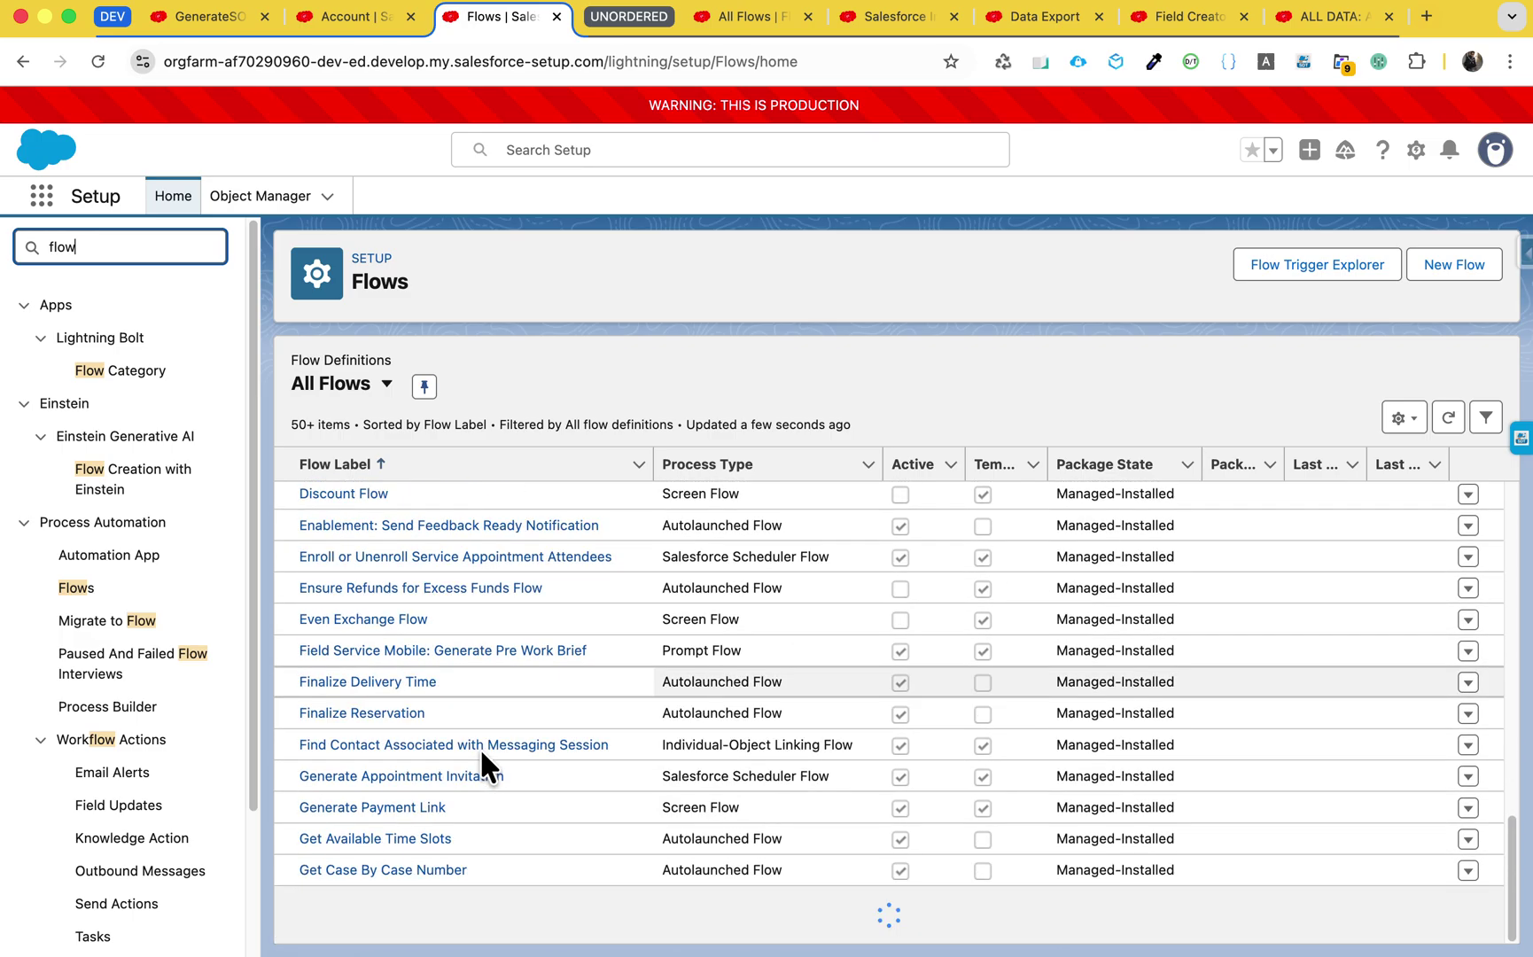
scroll(479, 747, down, 15)
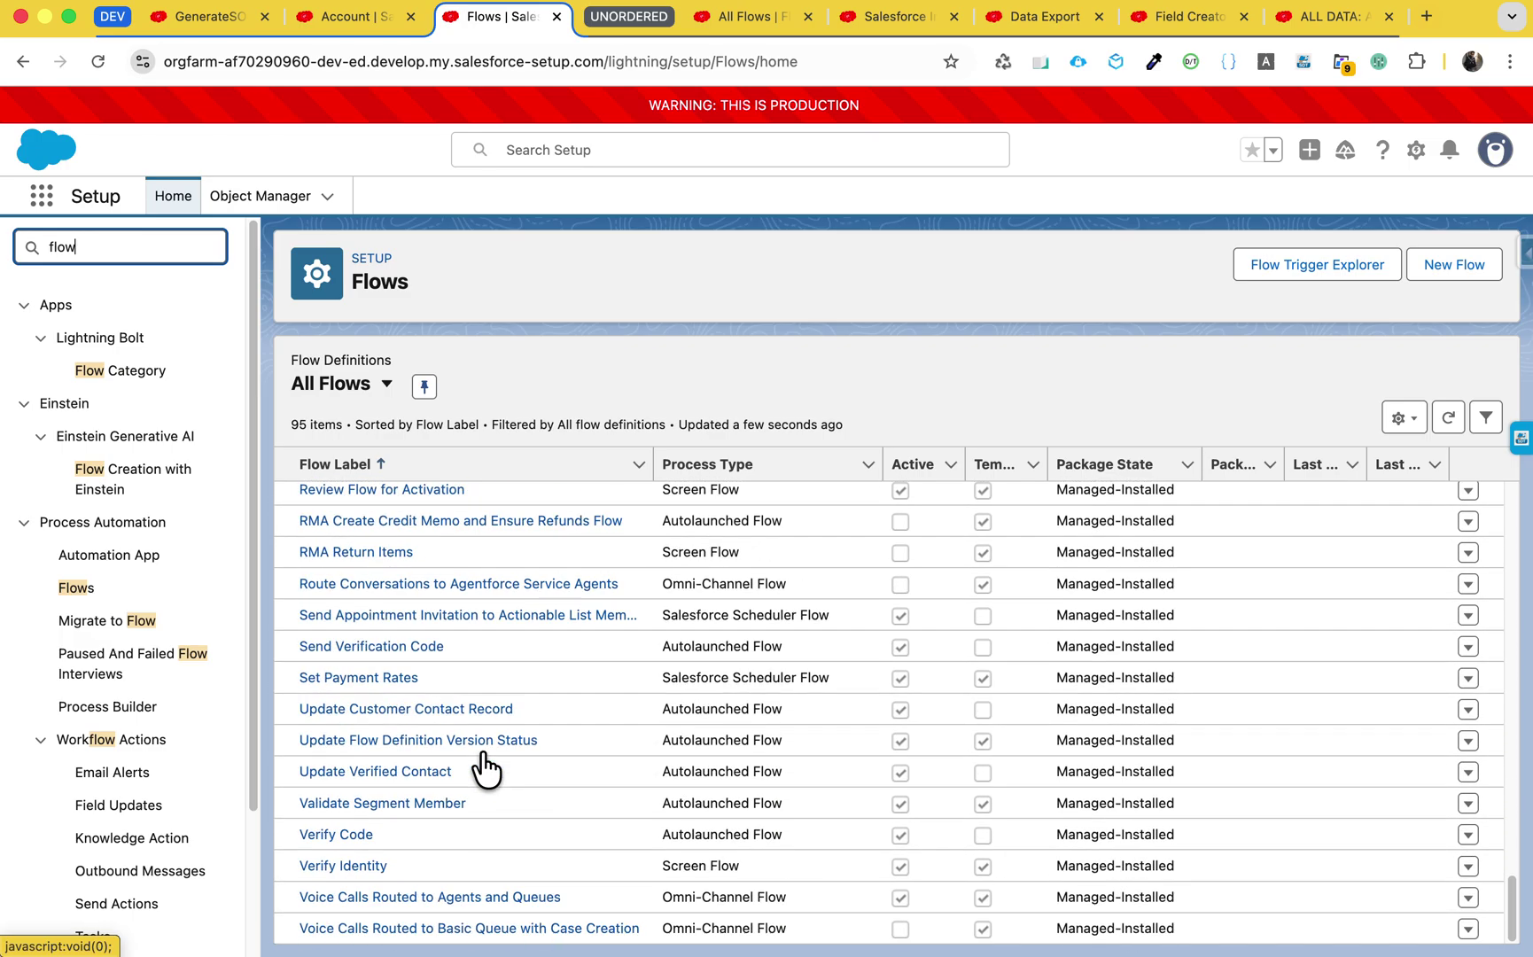
scroll(483, 753, up, 5)
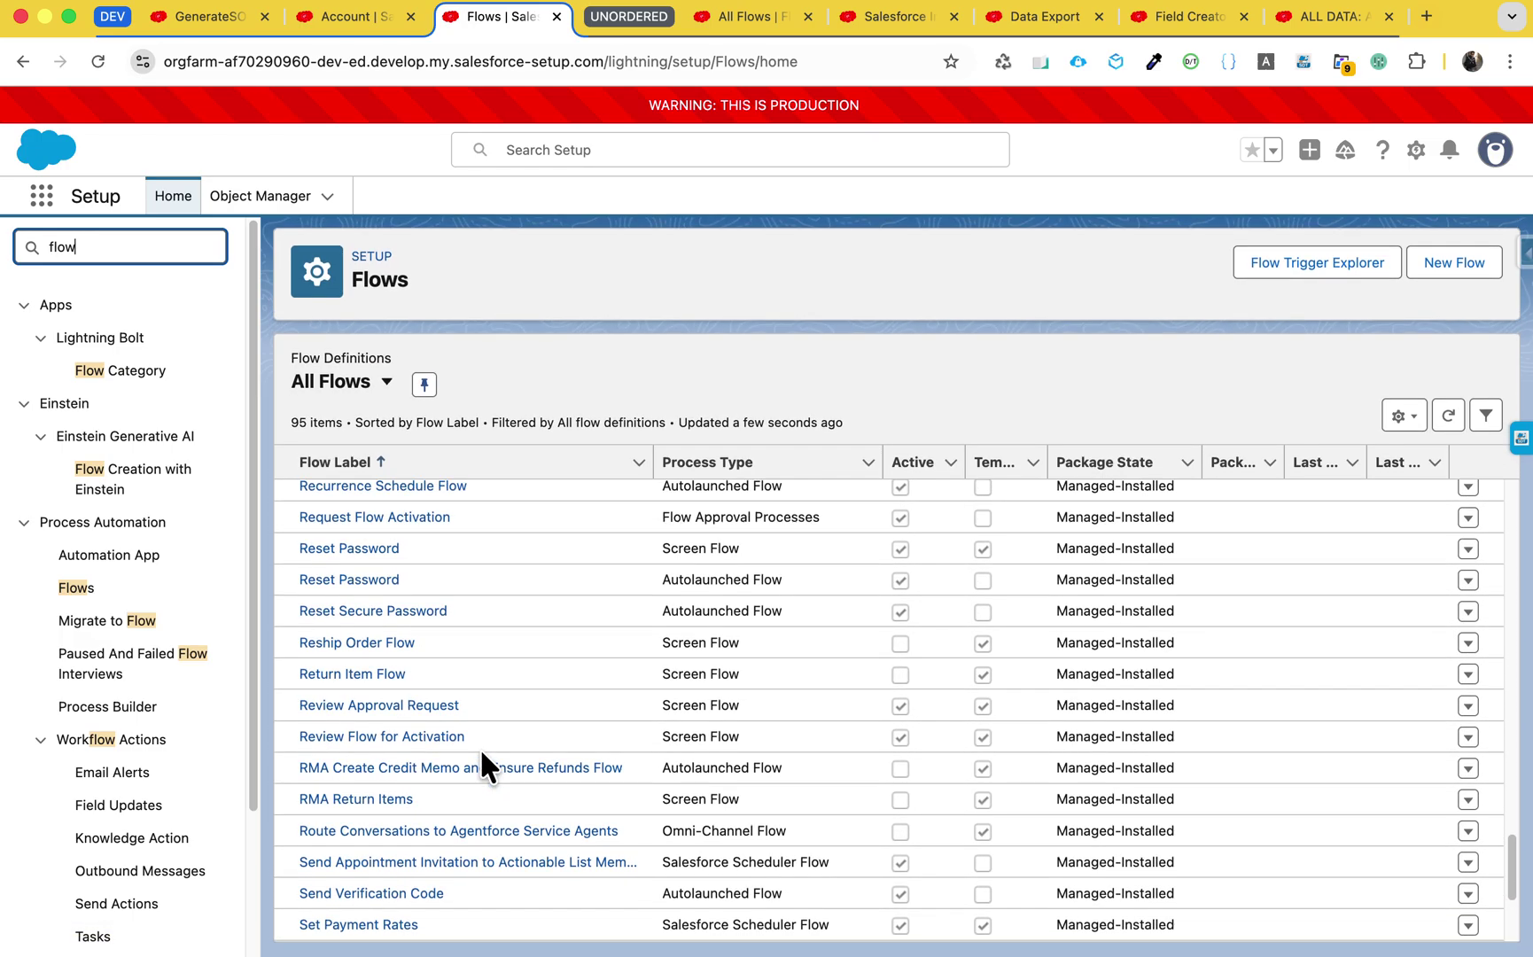
scroll(483, 753, down, 5)
scroll(567, 788, up, 7)
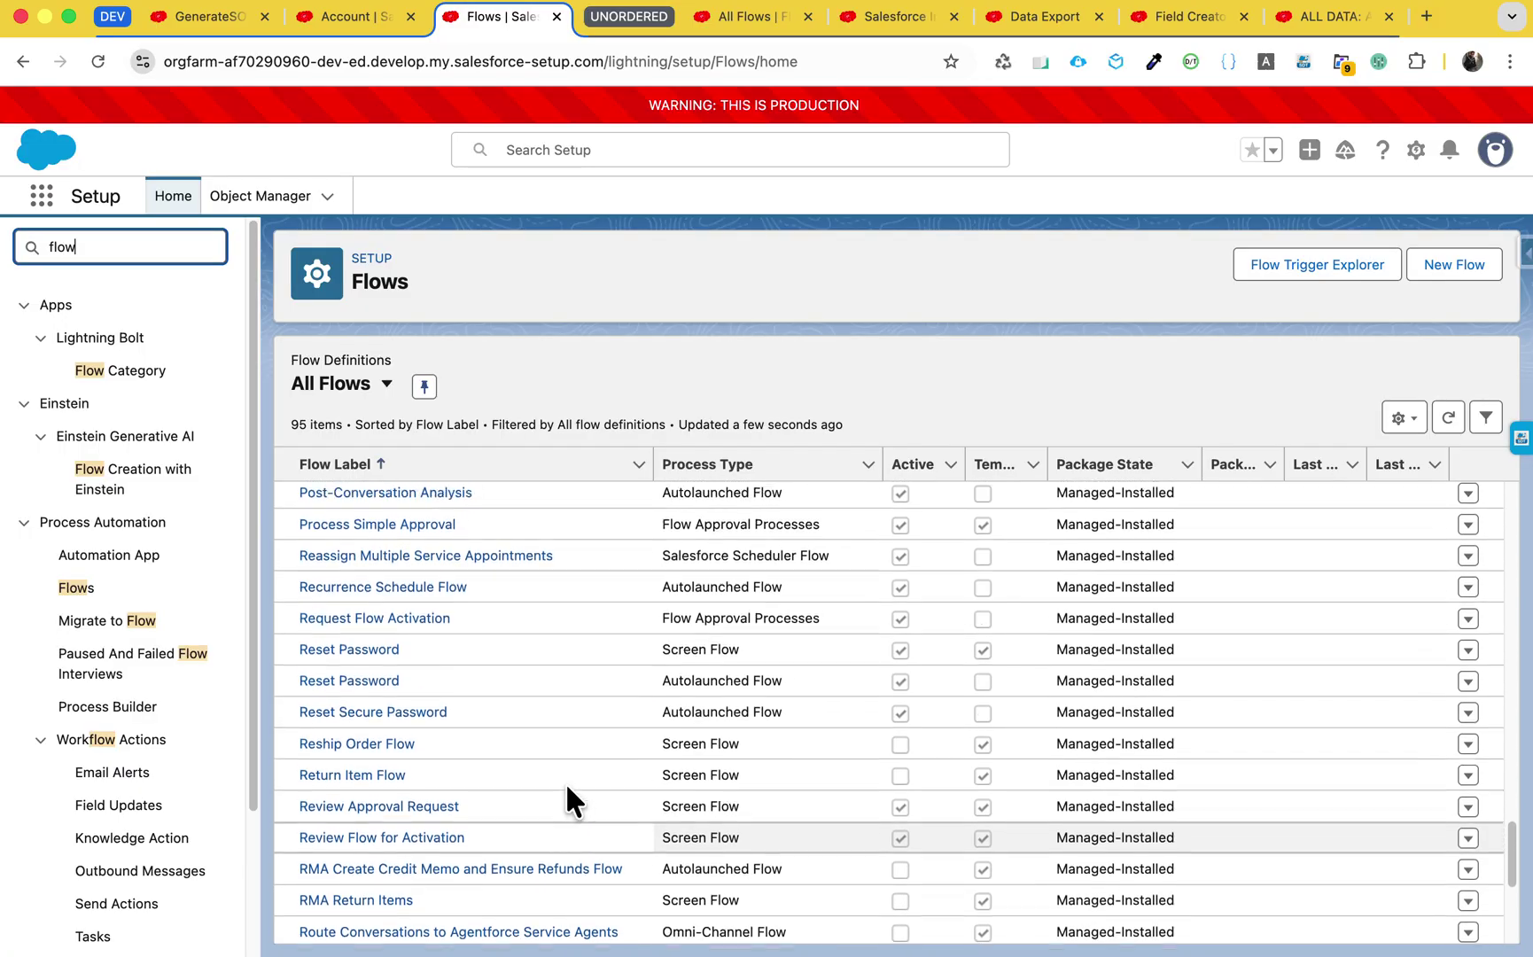
scroll(567, 787, up, 15)
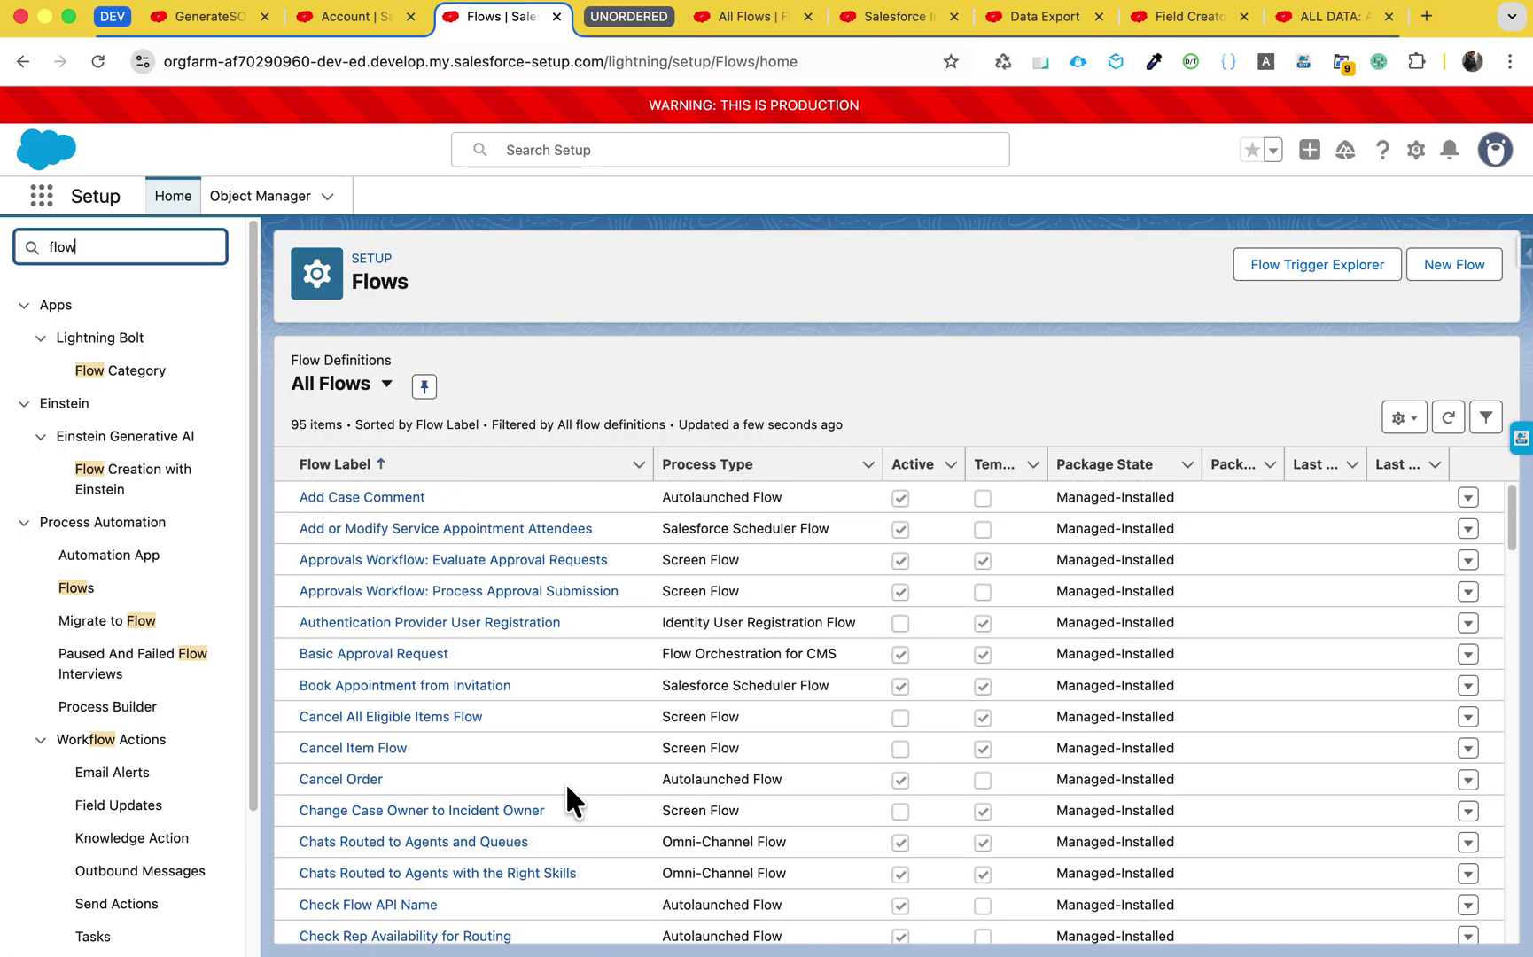
click(1106, 403)
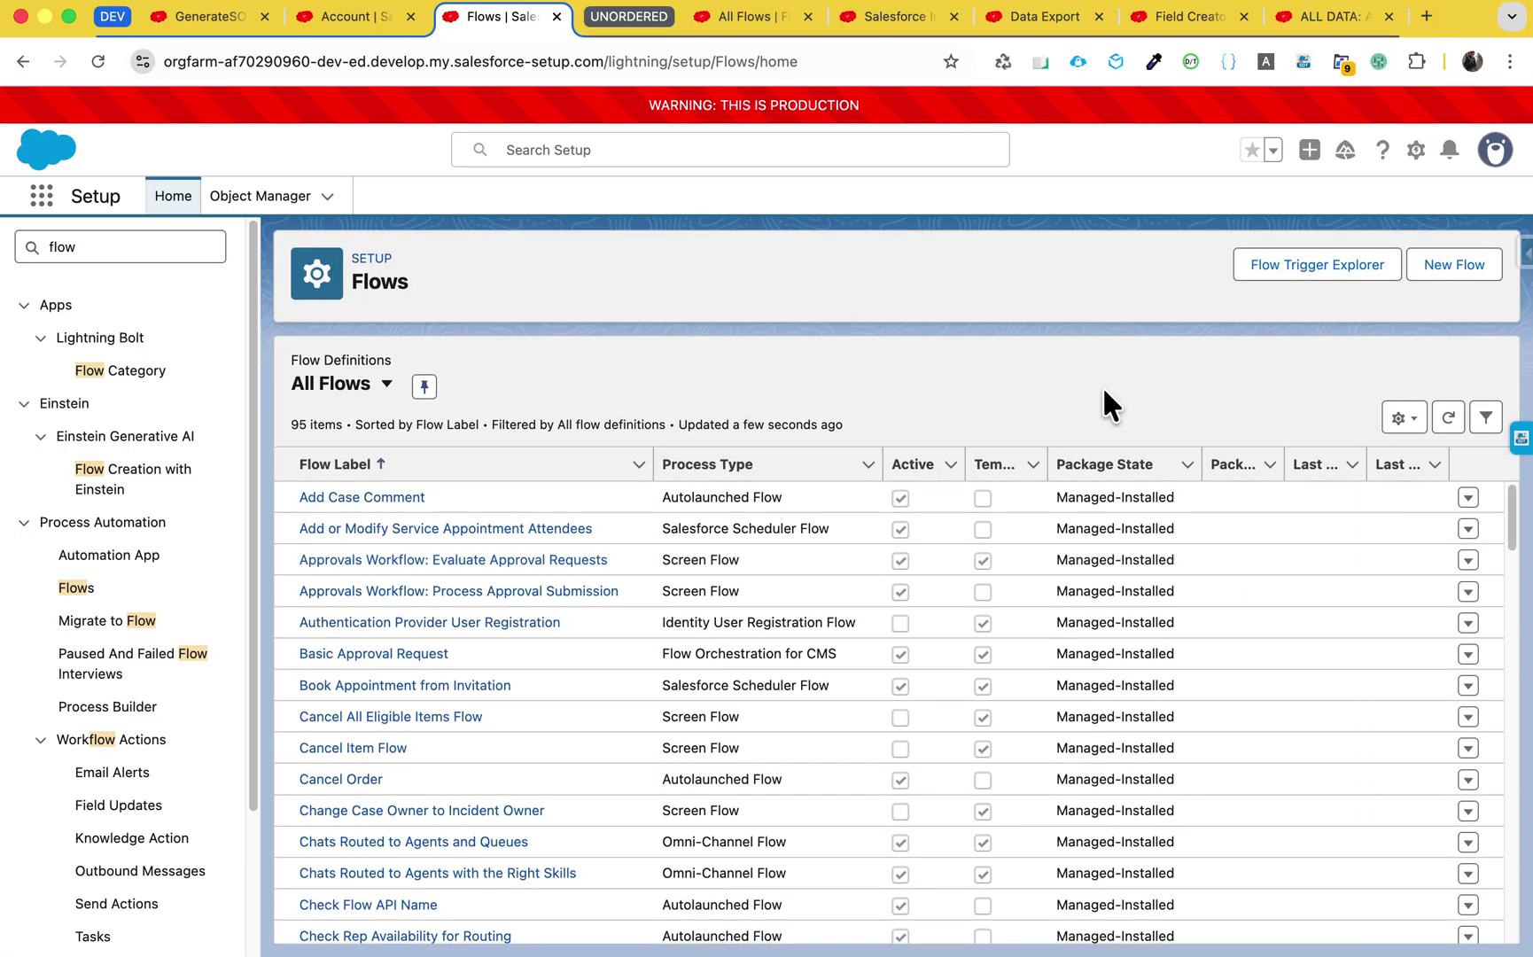
Sort the flows by Last Modified Date in descending order and search the loaded list for winter.
click(1329, 465)
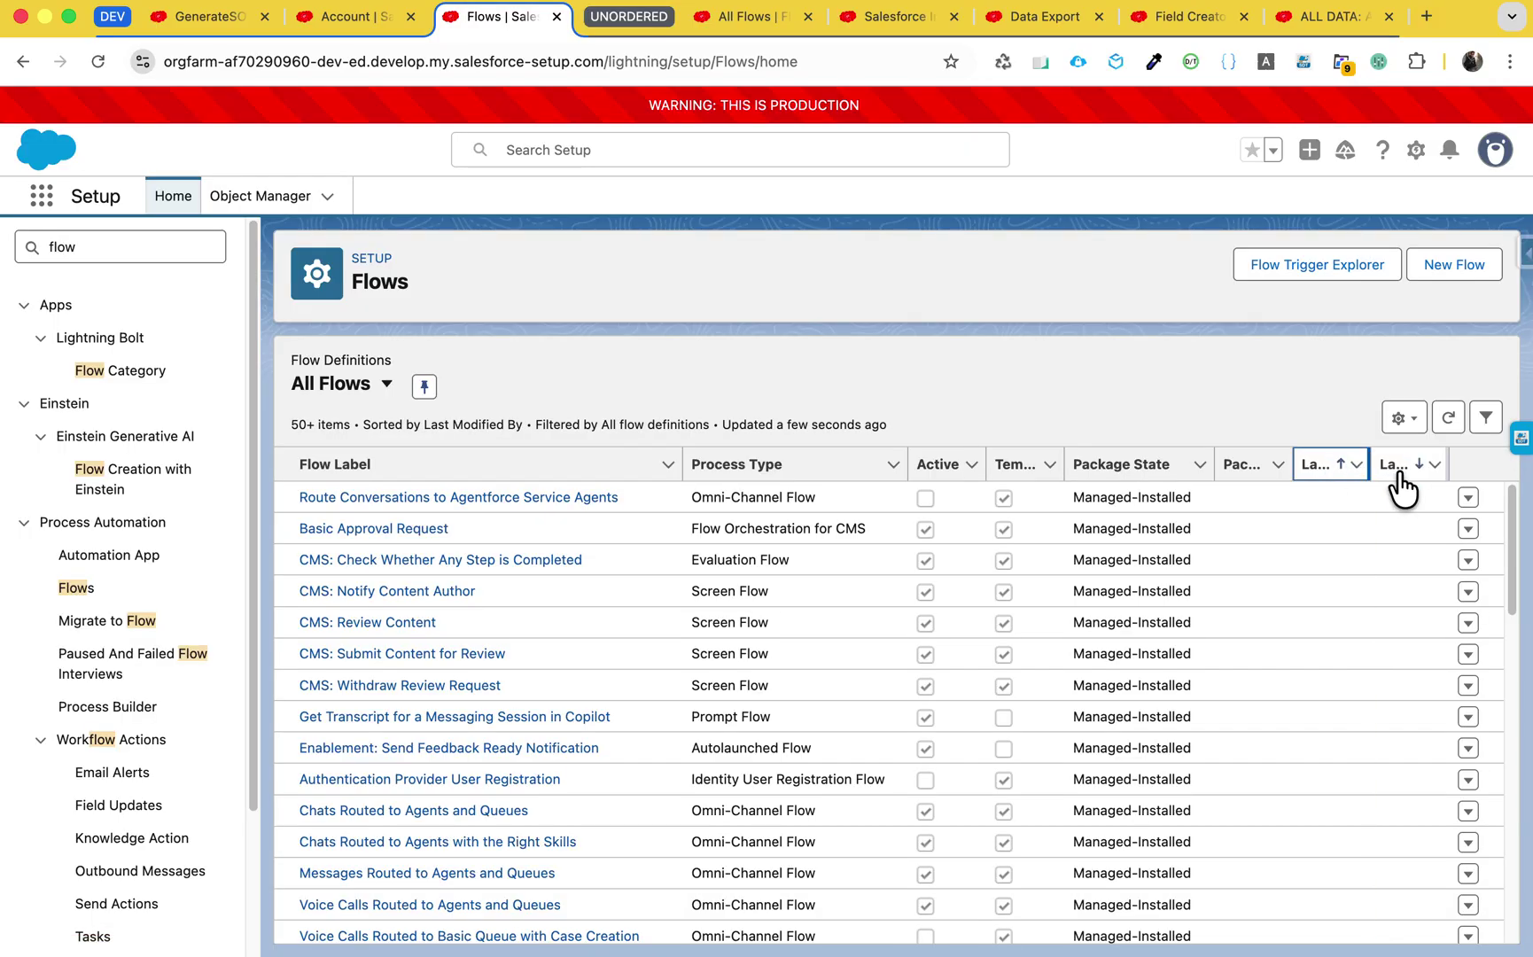
click(1399, 472)
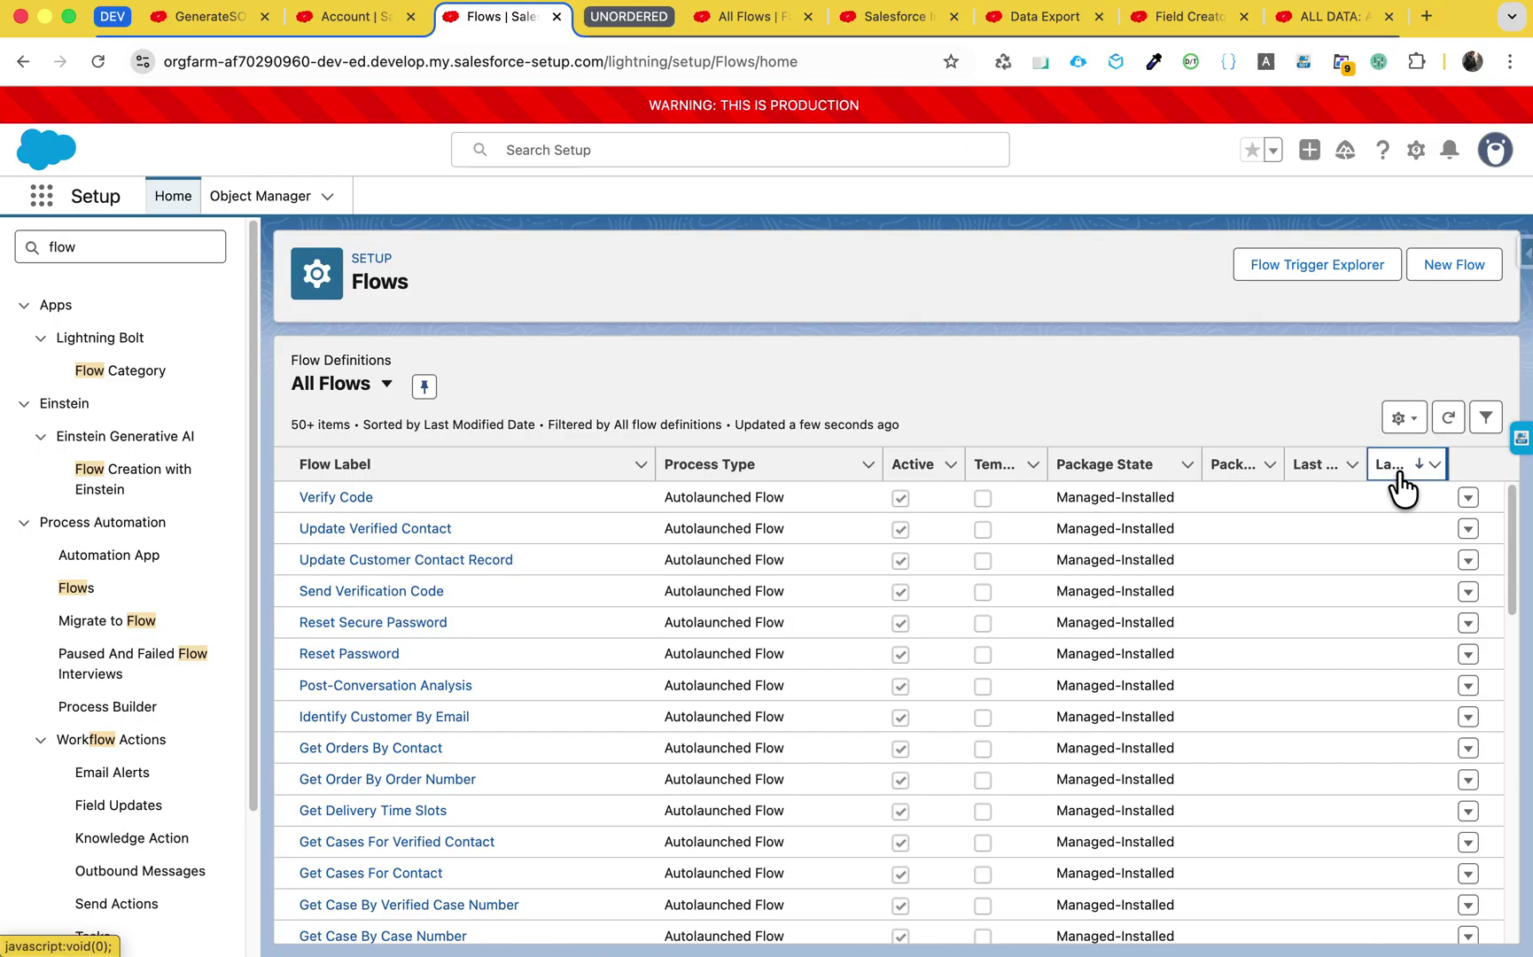
scroll(1092, 675, down, 5)
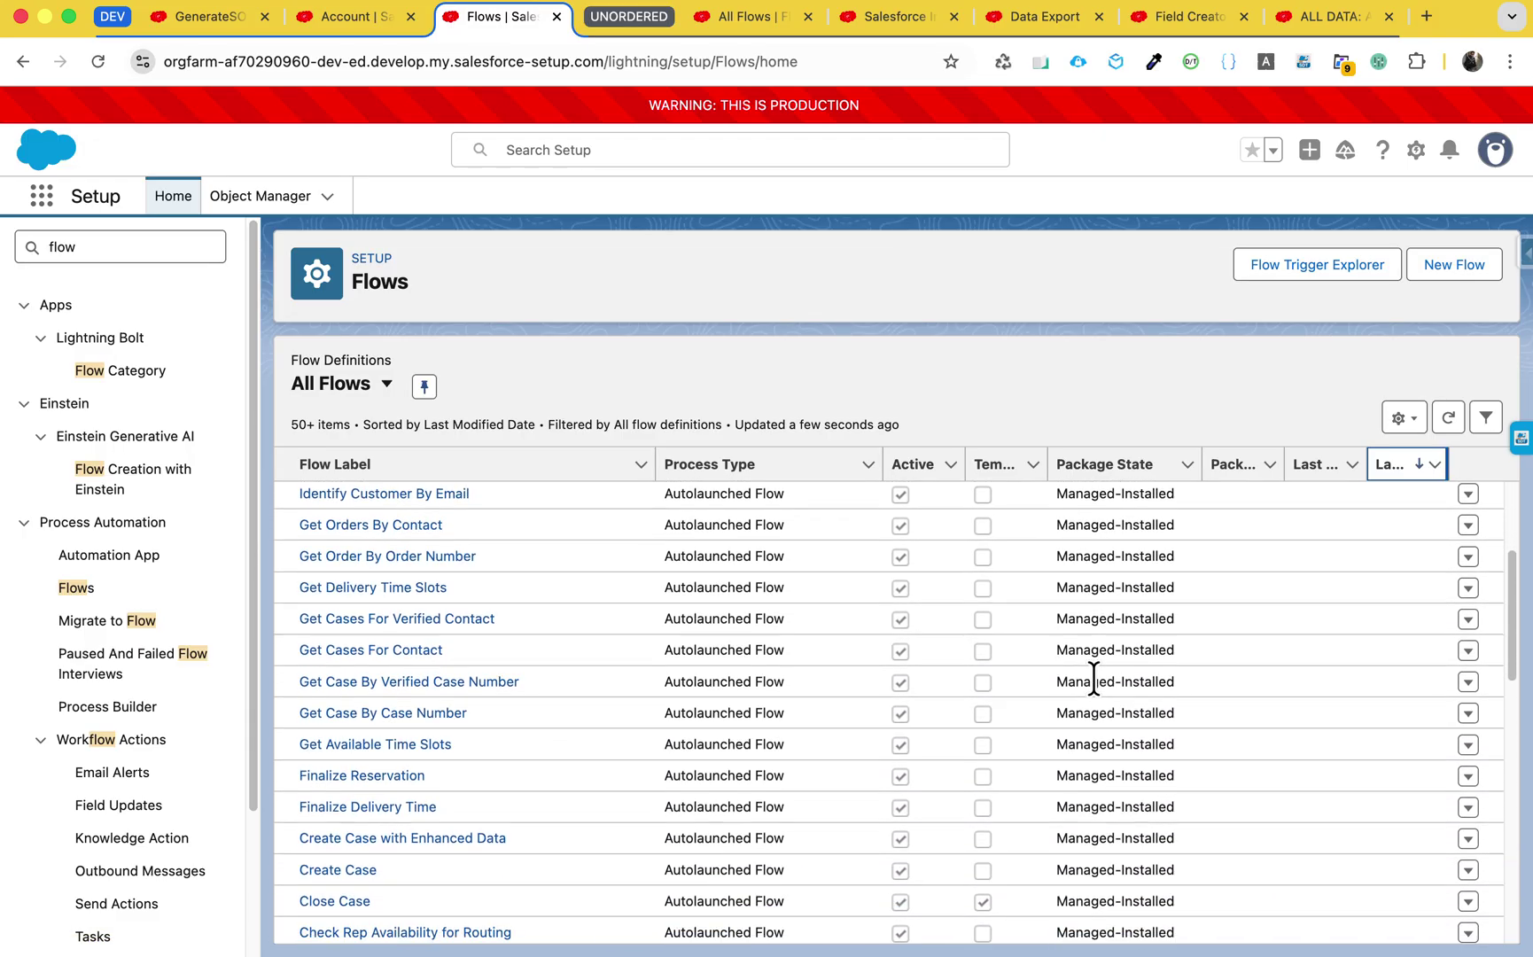
scroll(1094, 680, down, 5)
key(super+f)
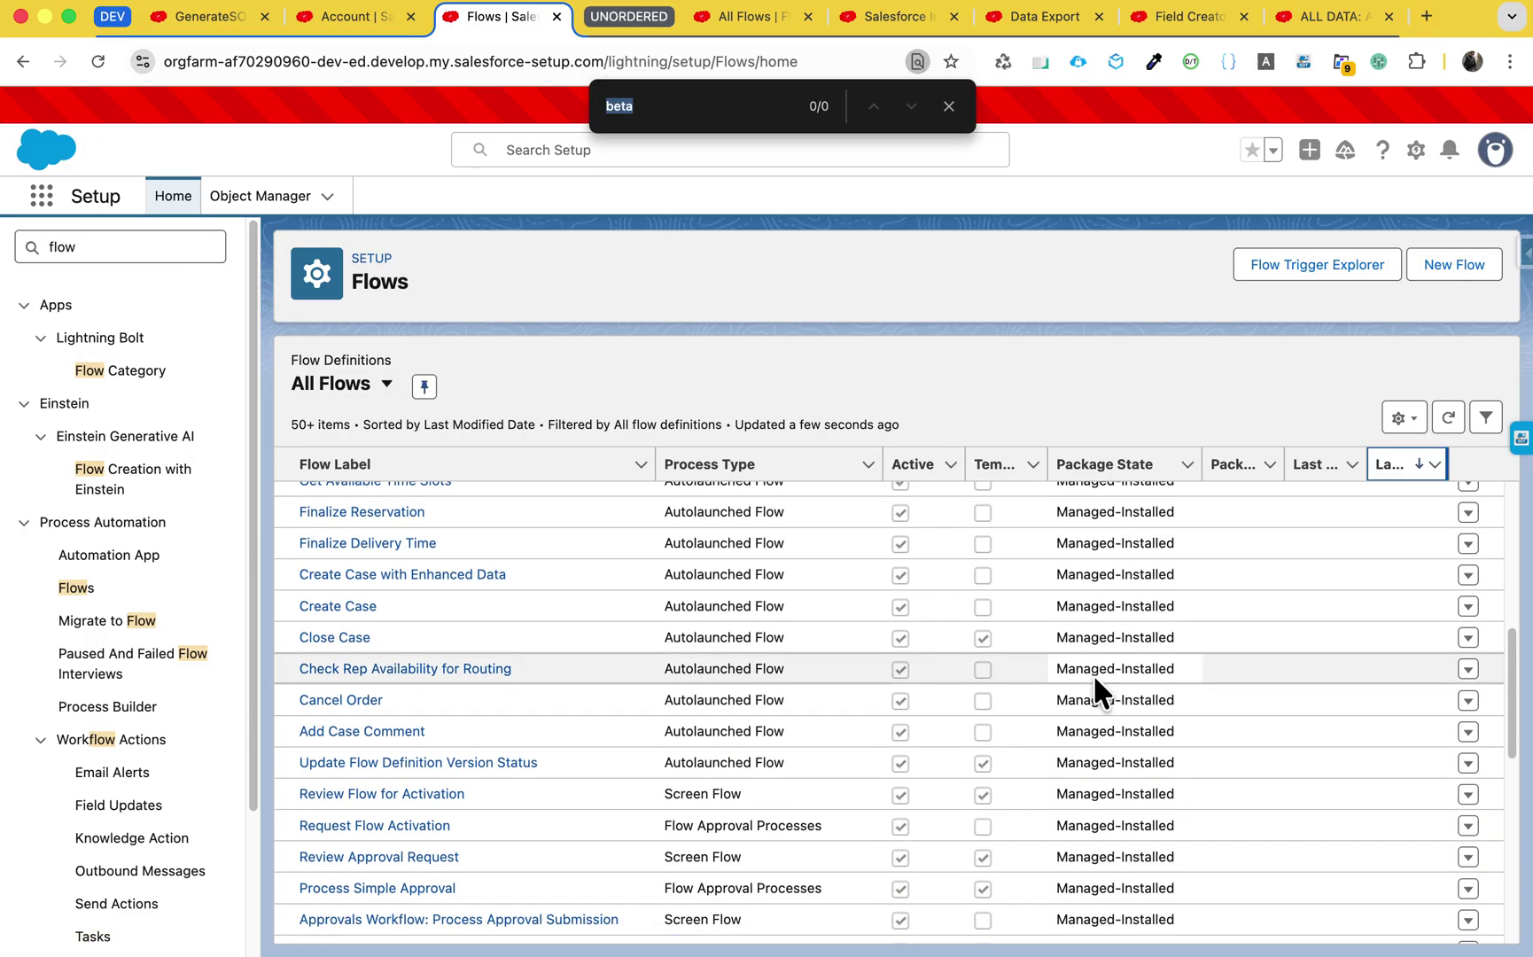
text(winter)
scroll(1093, 674, down, 5)
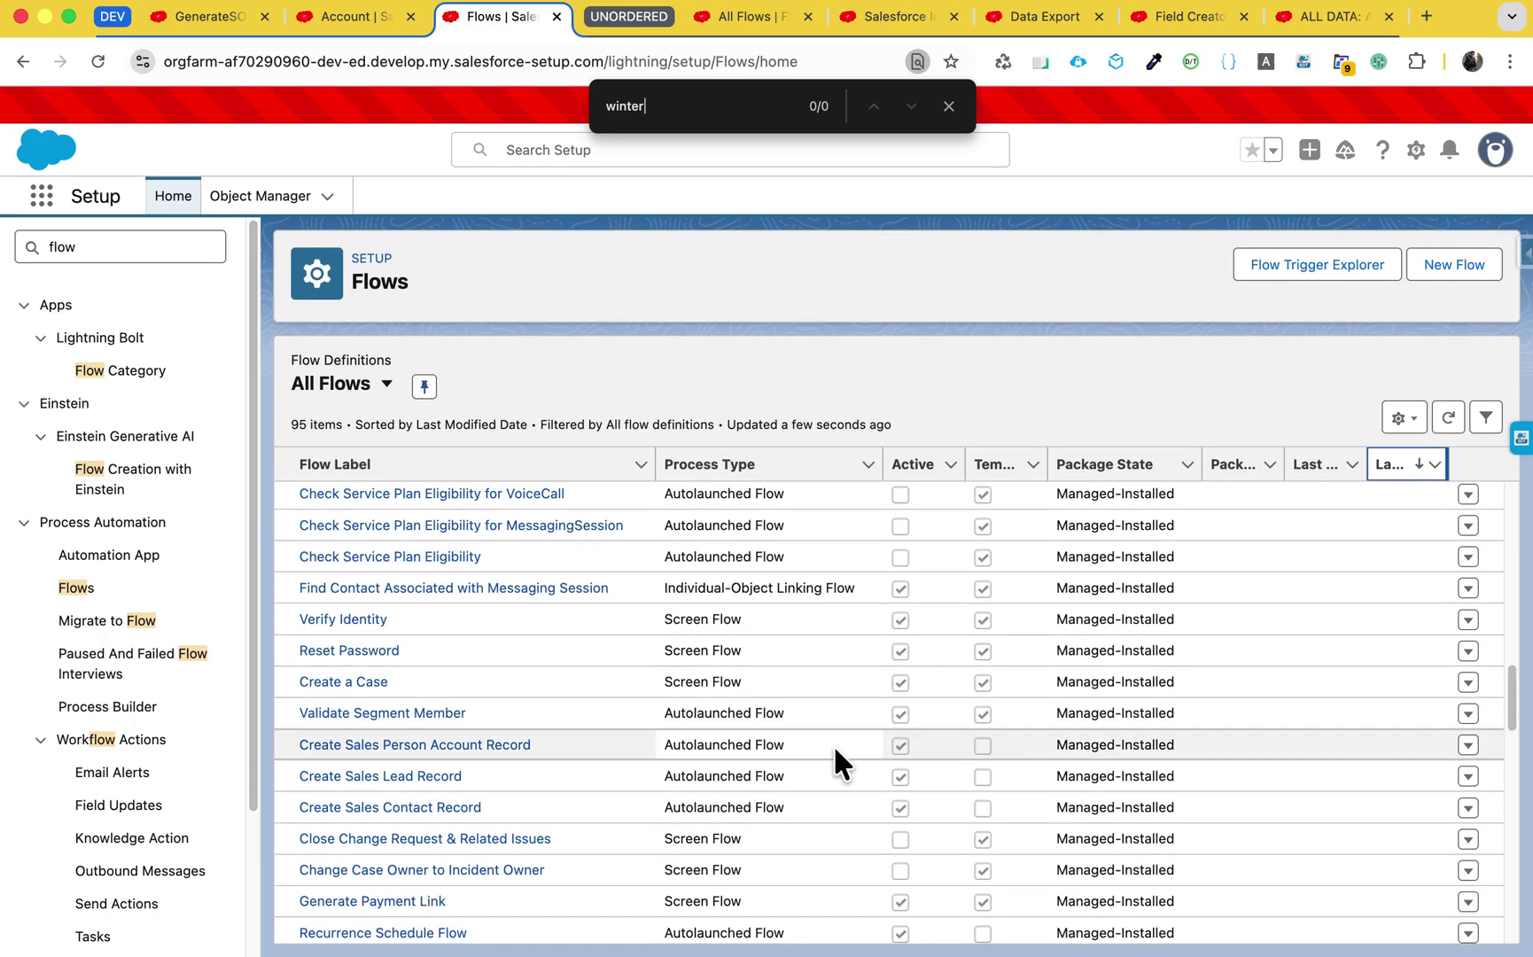
scroll(832, 745, down, 10)
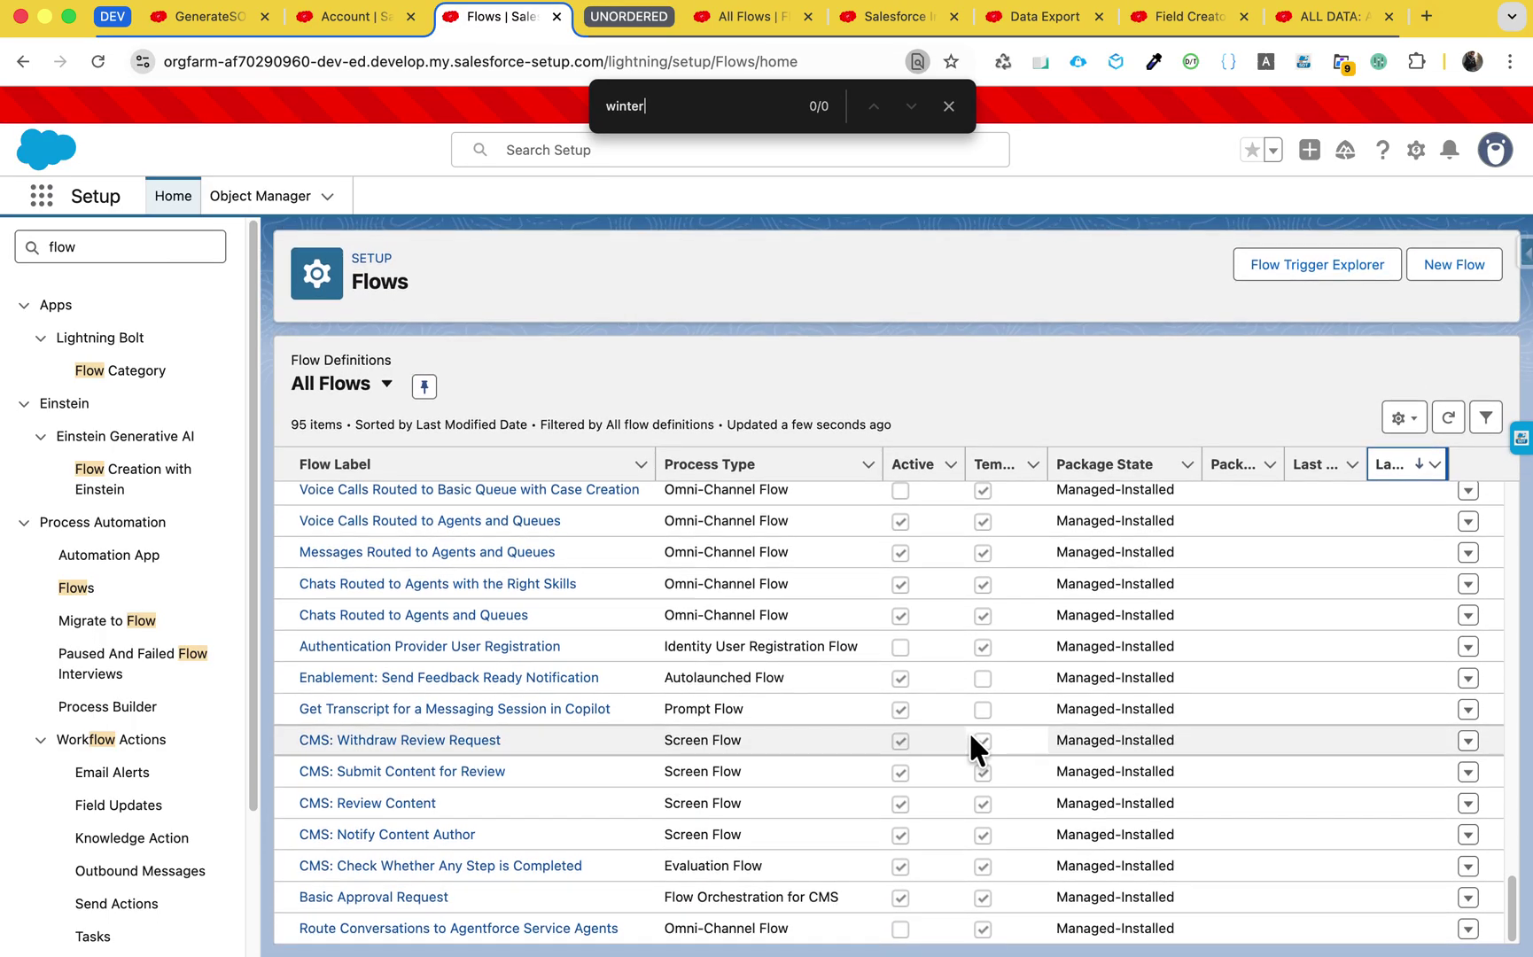
scroll(972, 737, up, 10)
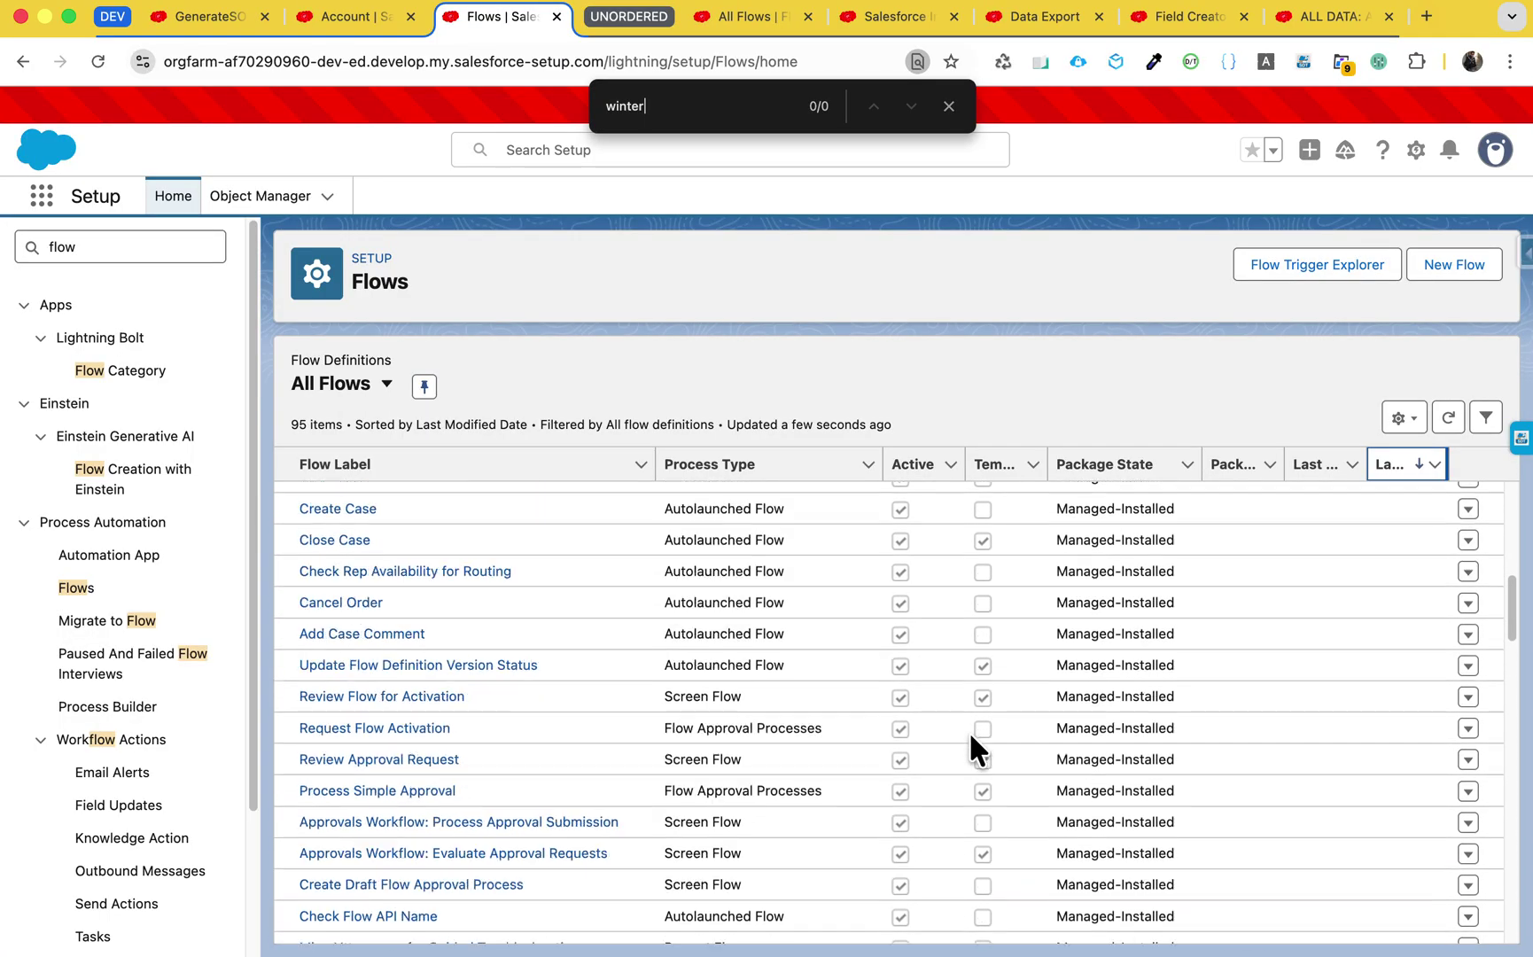
scroll(972, 740, up, 5)
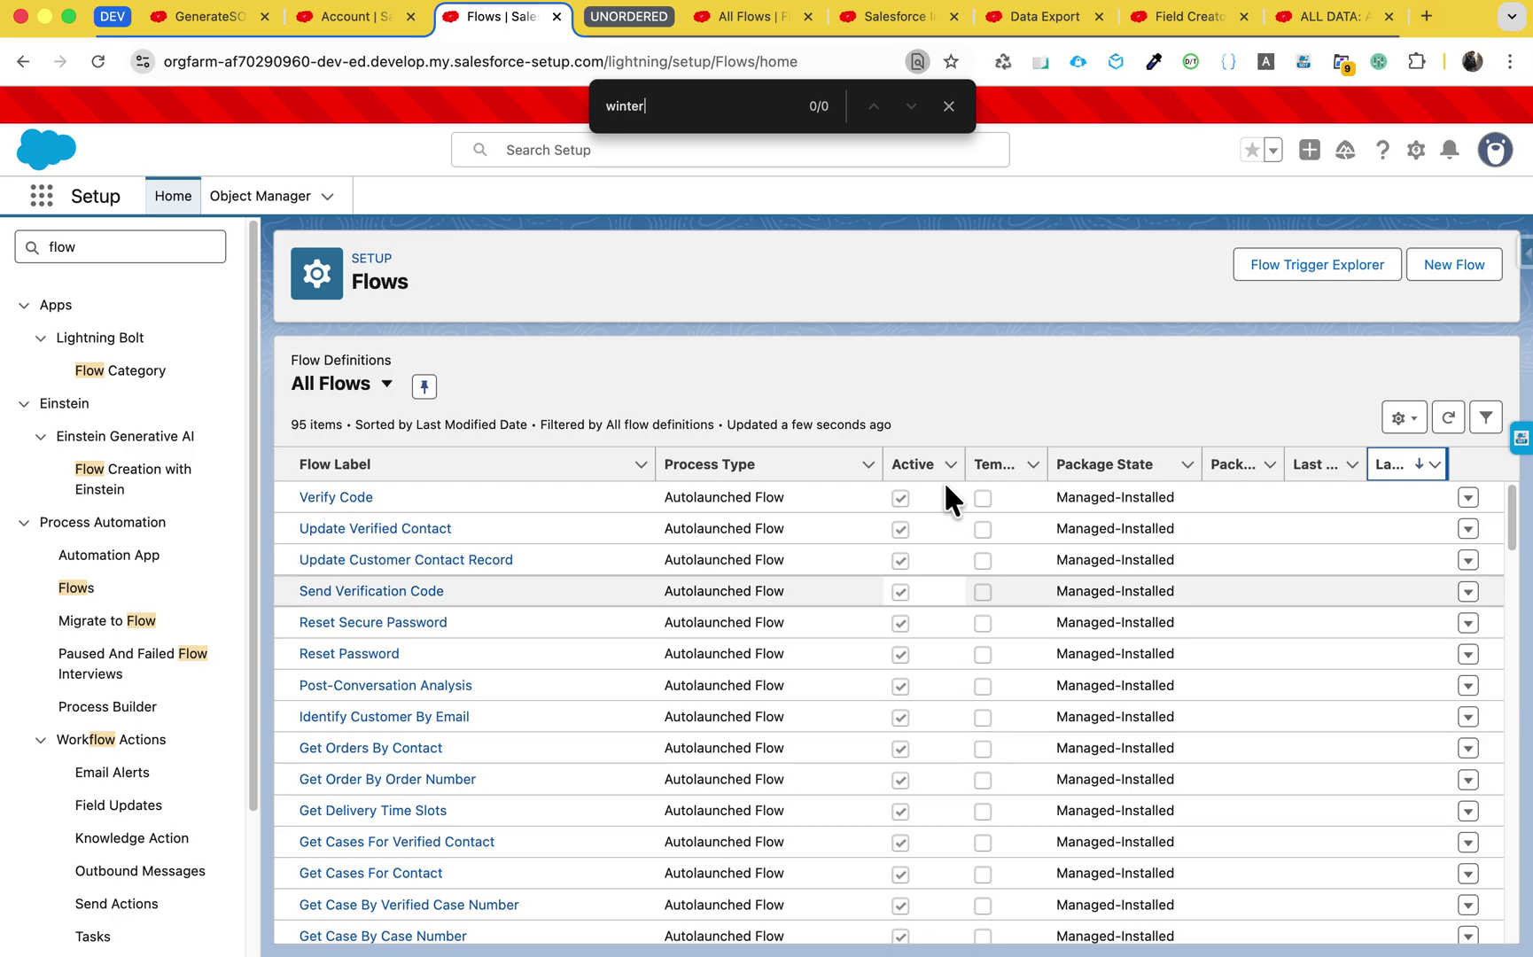
click(948, 106)
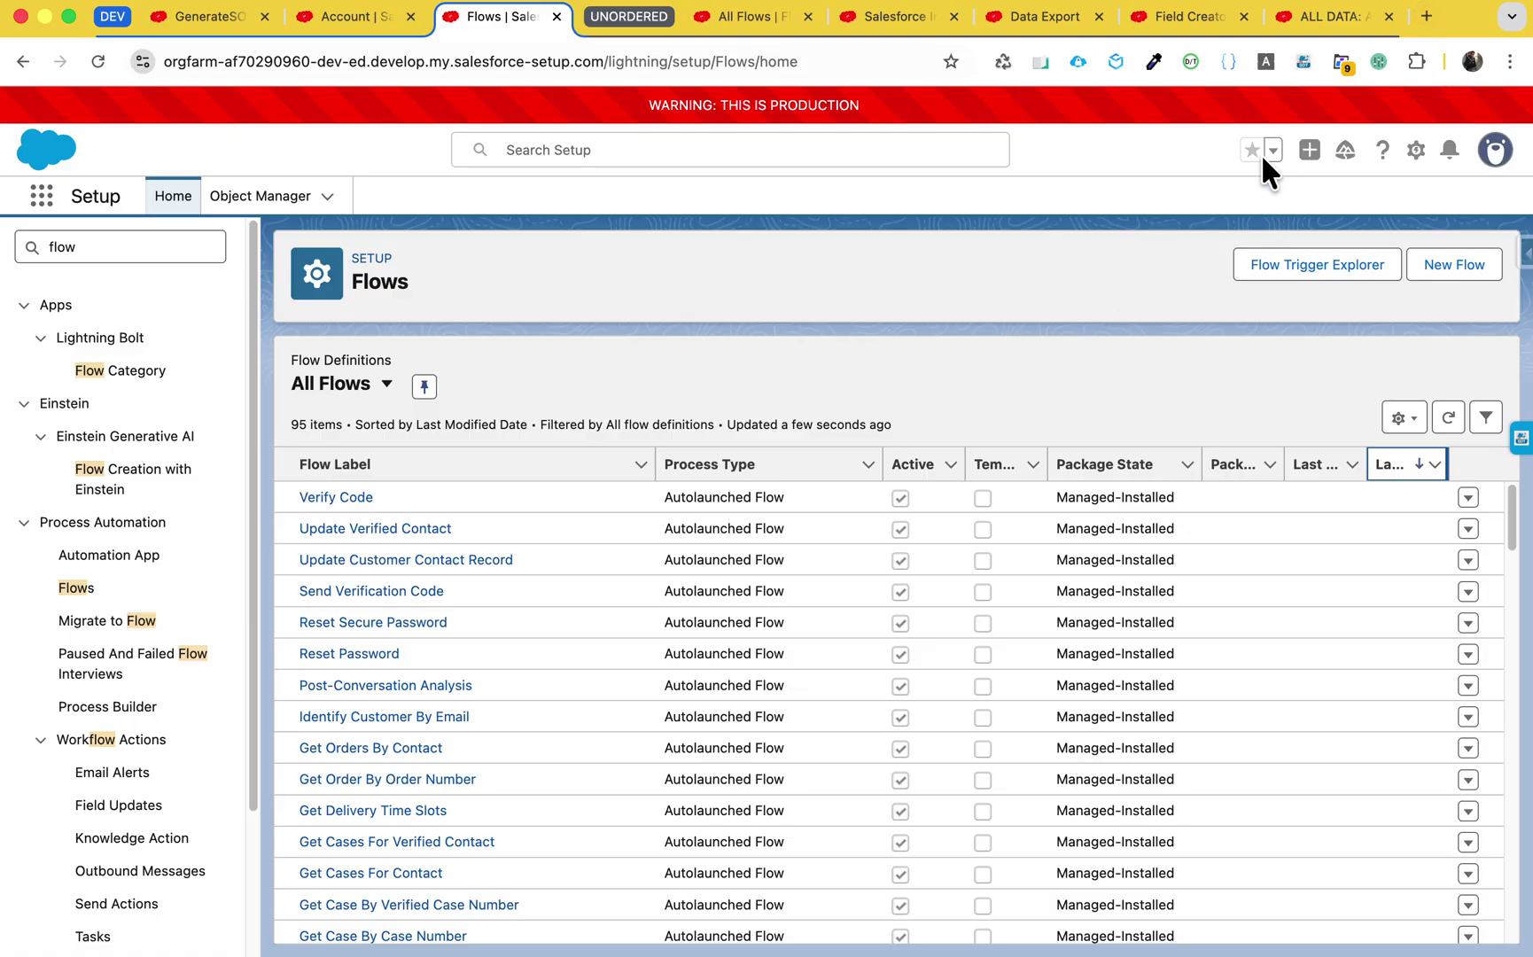
click(1427, 16)
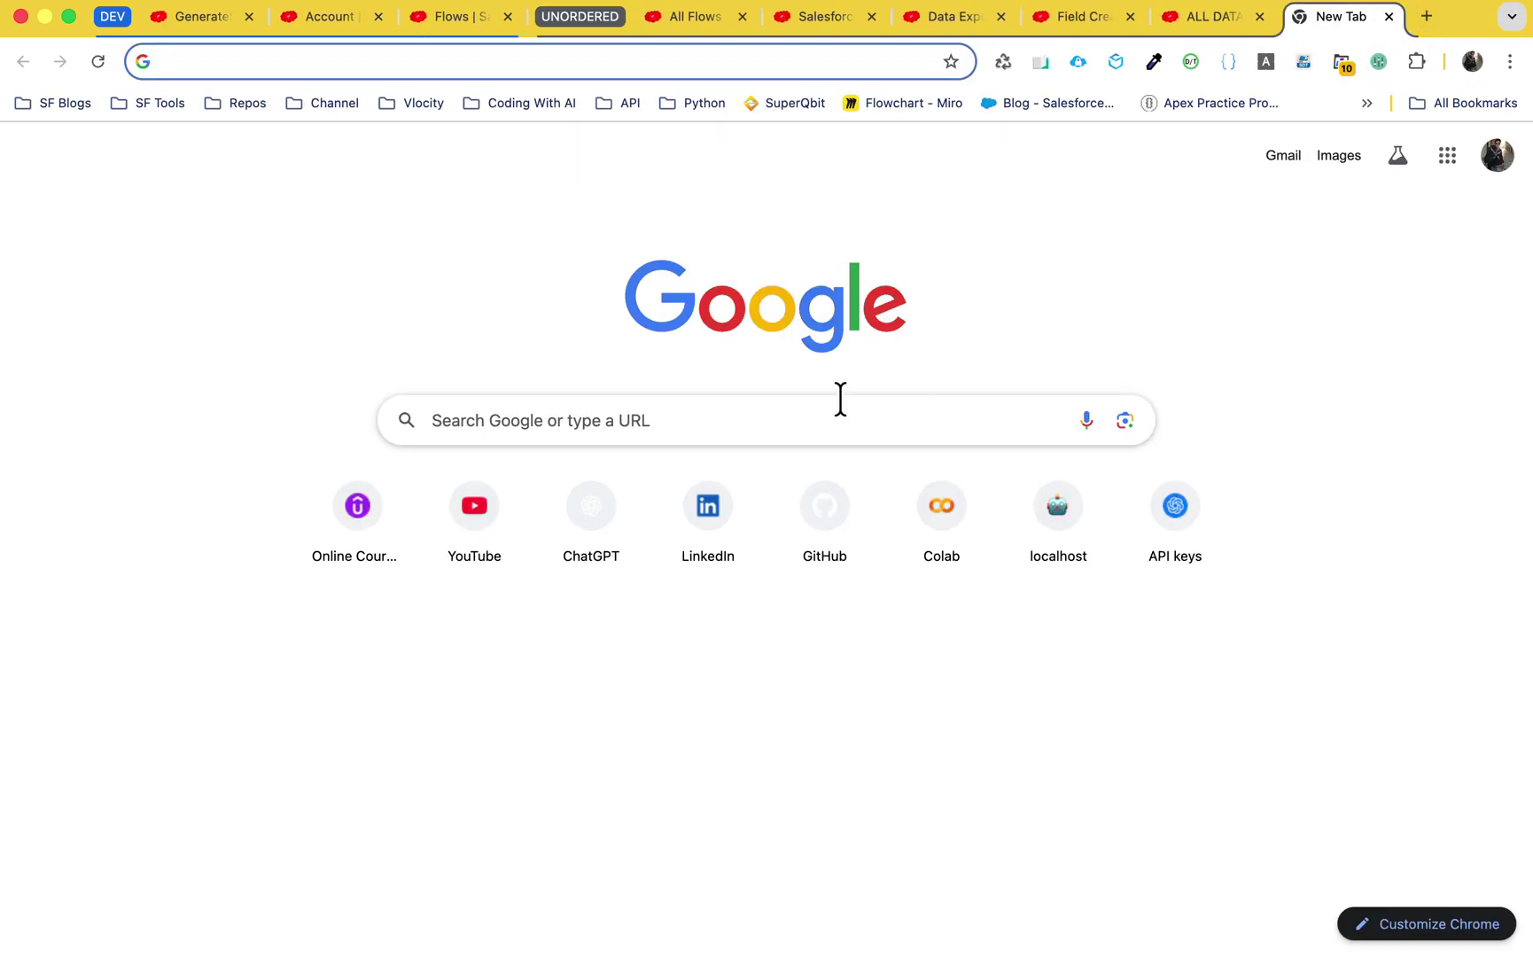
text(lo)
key(Return)
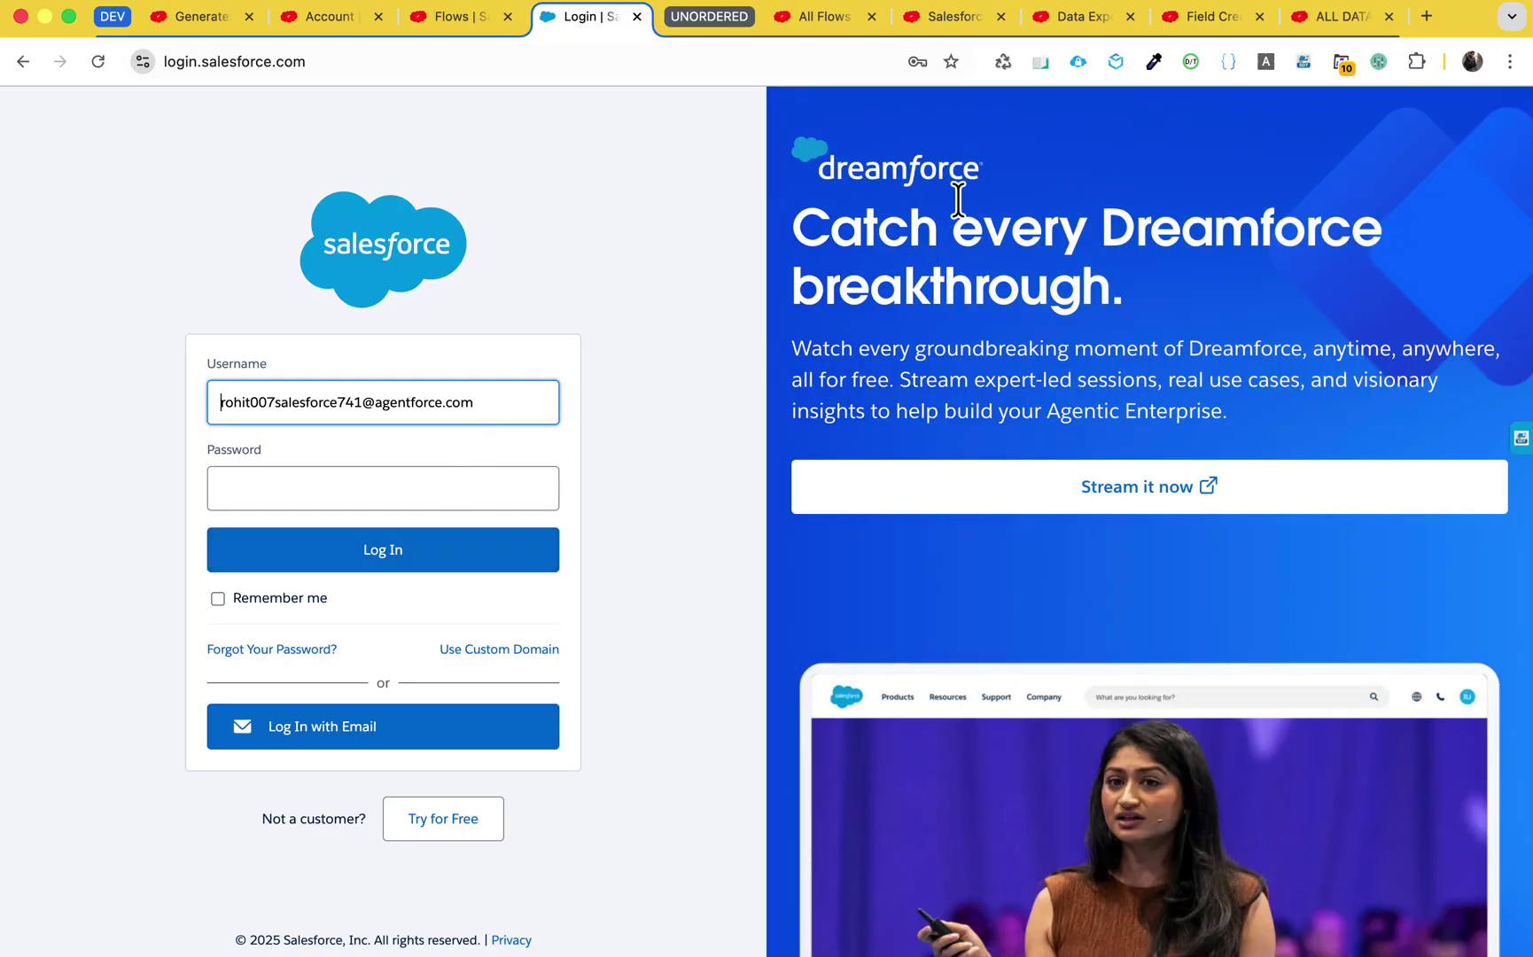
click(635, 16)
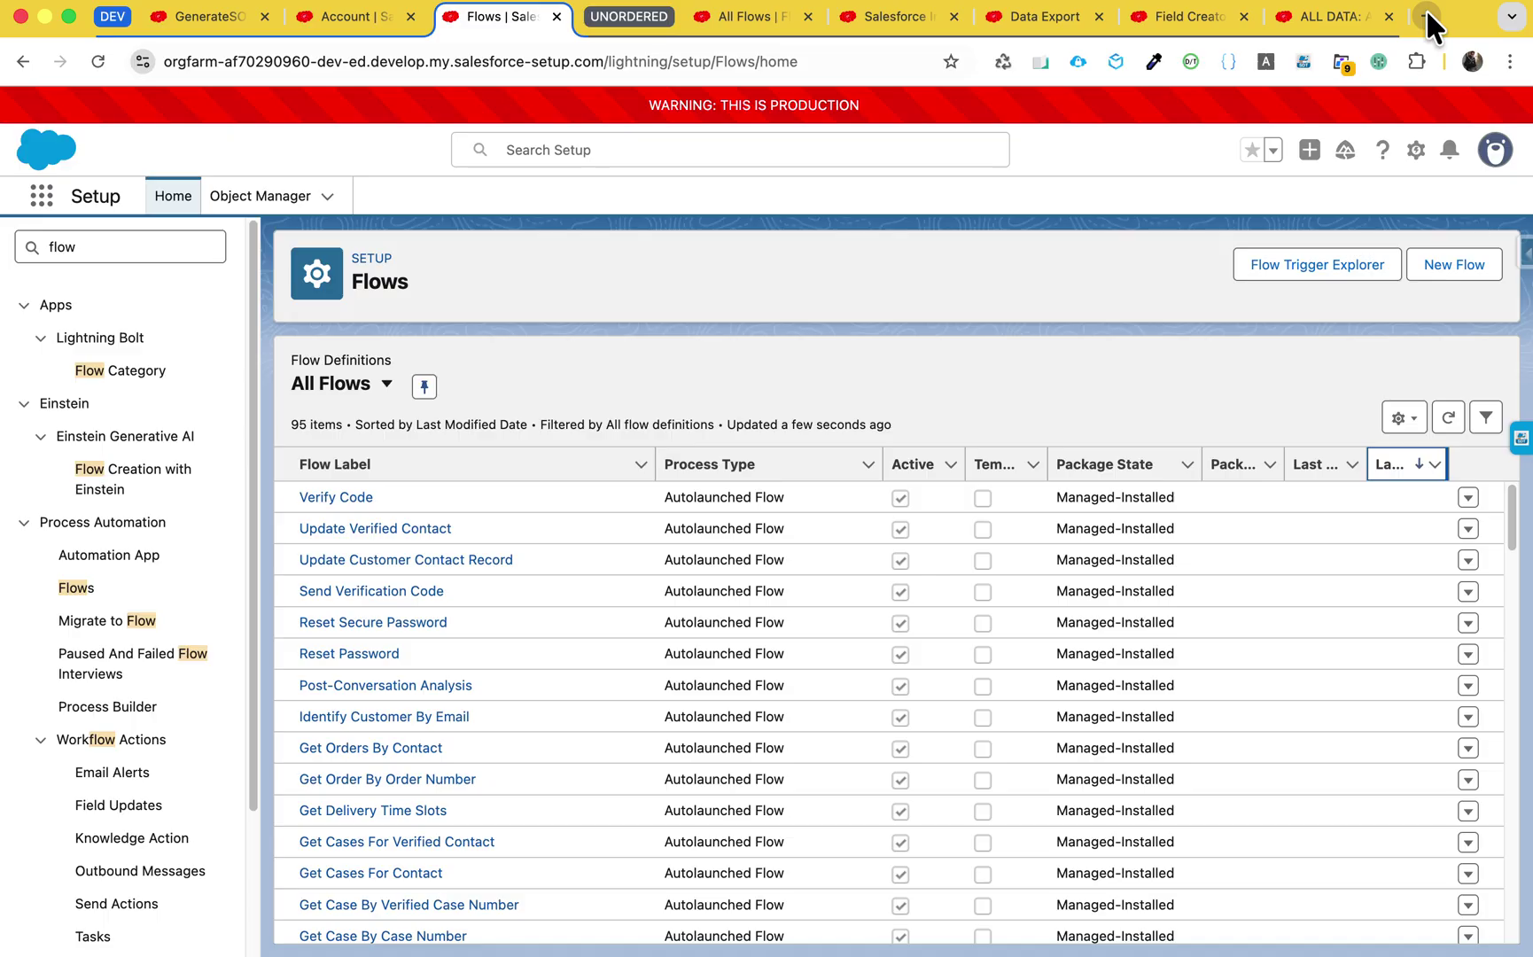
Log in to the saved Winter 25 Pre-Release org and open its Setup.
click(1066, 61)
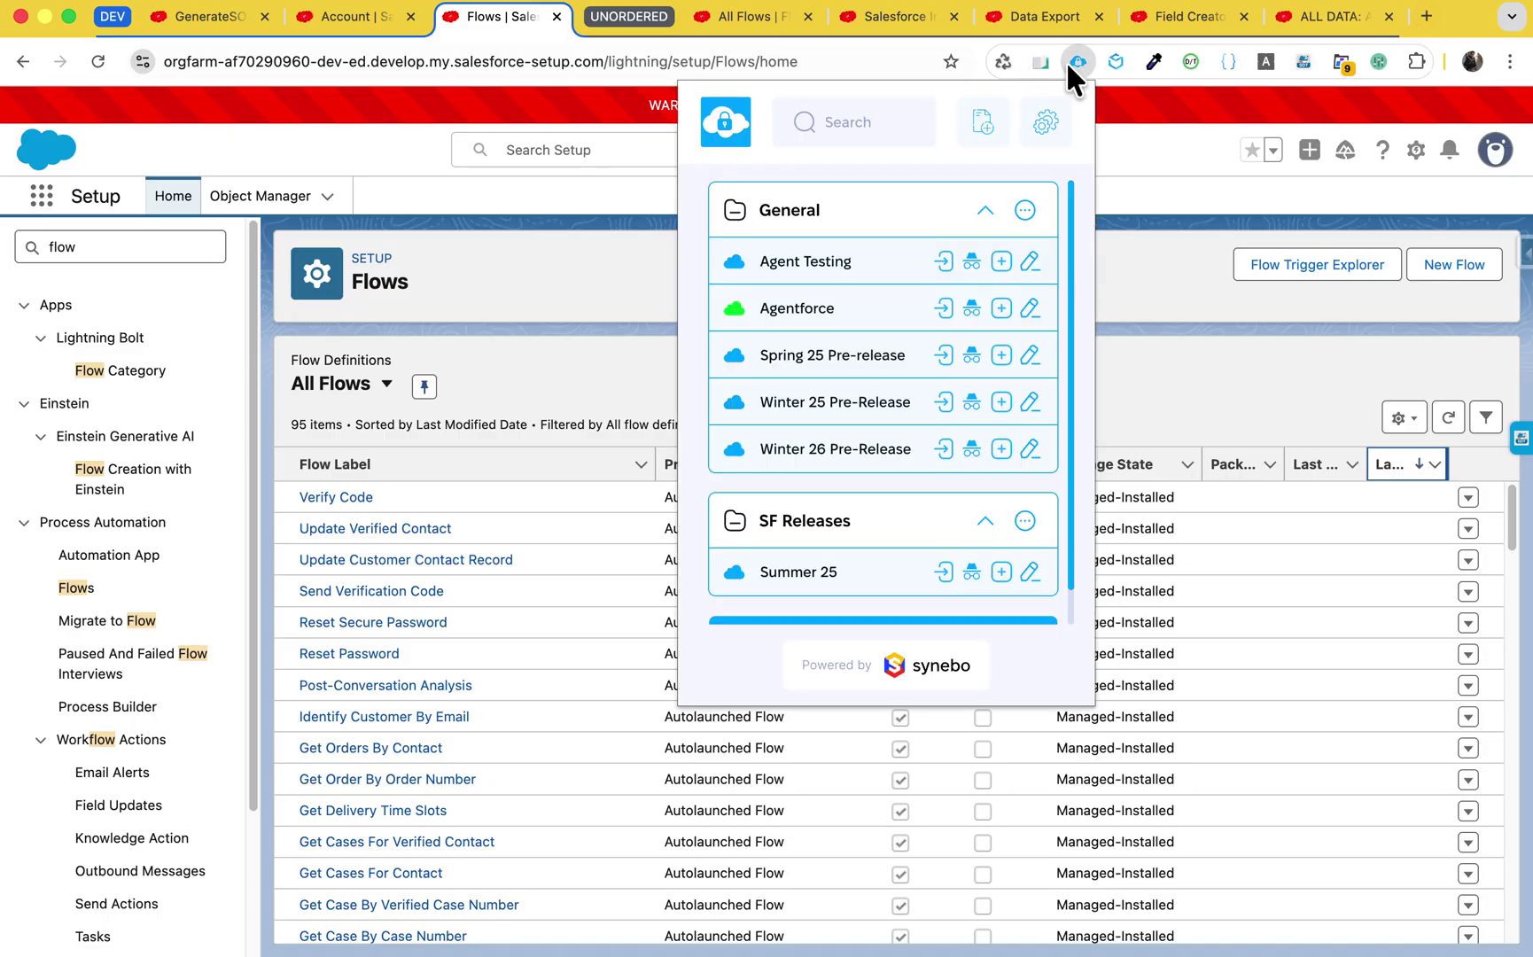
click(944, 404)
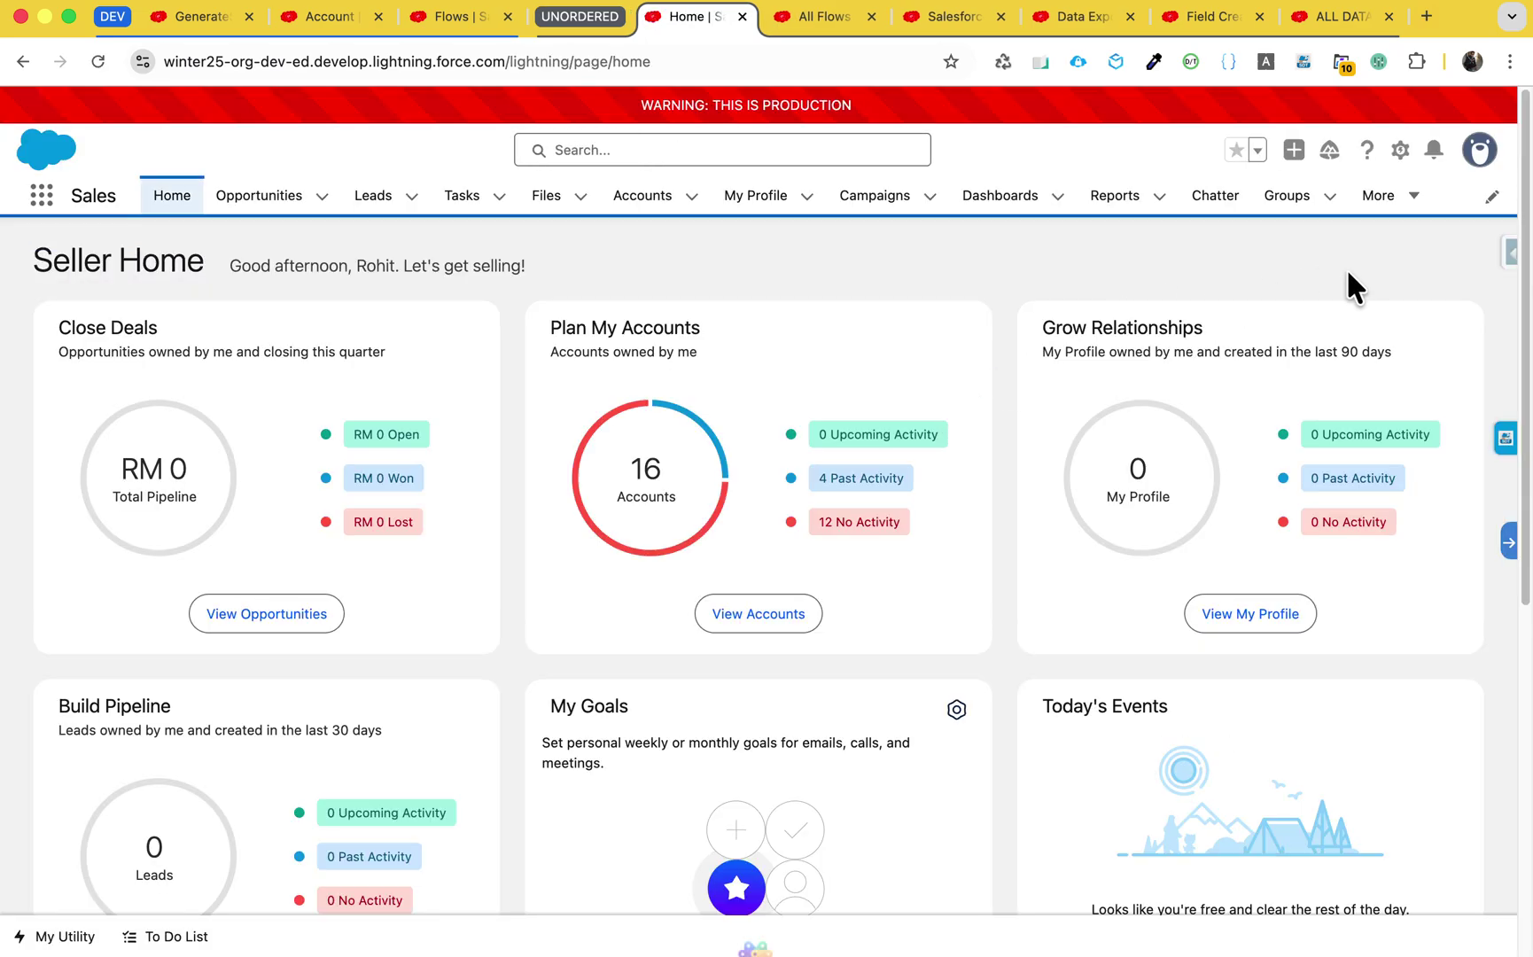
click(1400, 150)
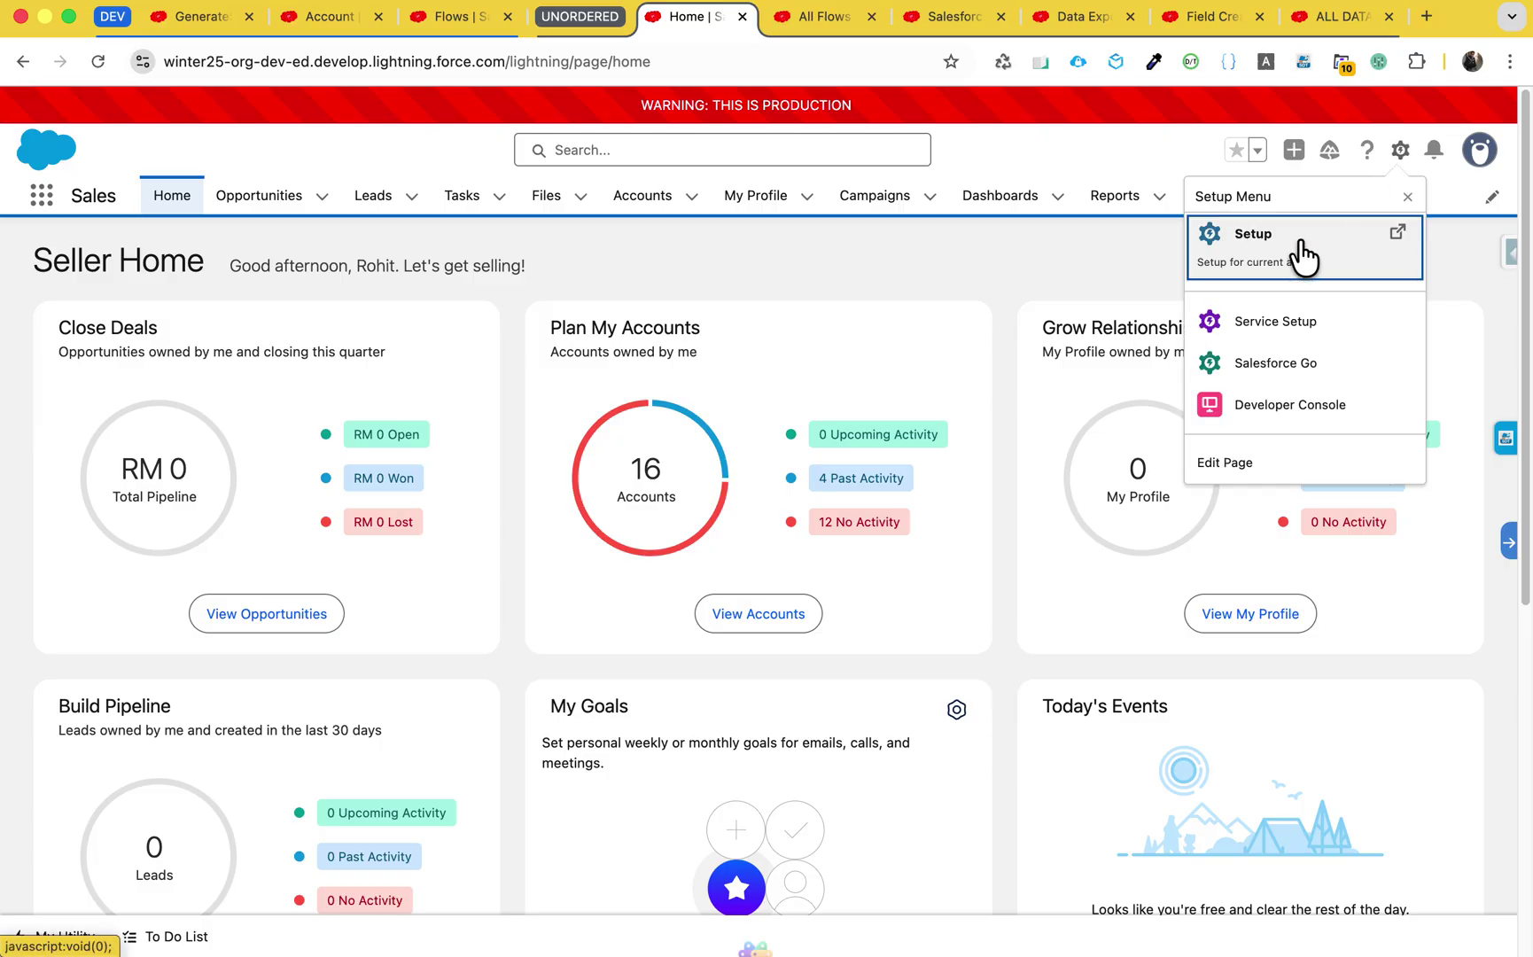
click(1298, 255)
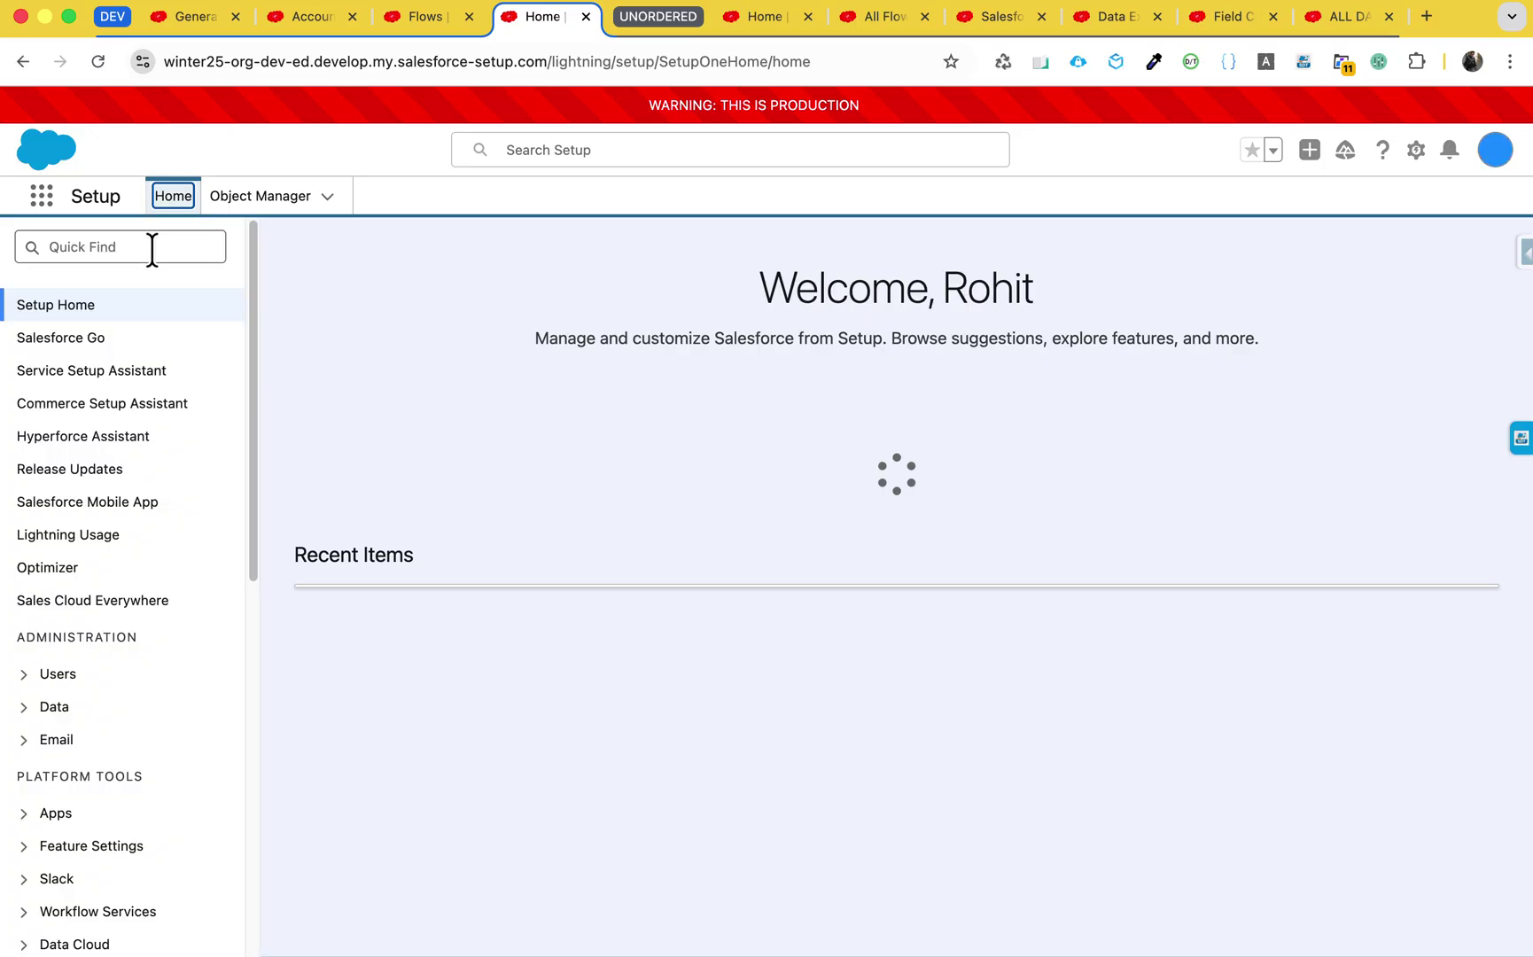
Search Setup for flow, open the Winter 25 flow from the Flows list, and close its Errors and Warnings pane.
scroll(481, 607, down, 5)
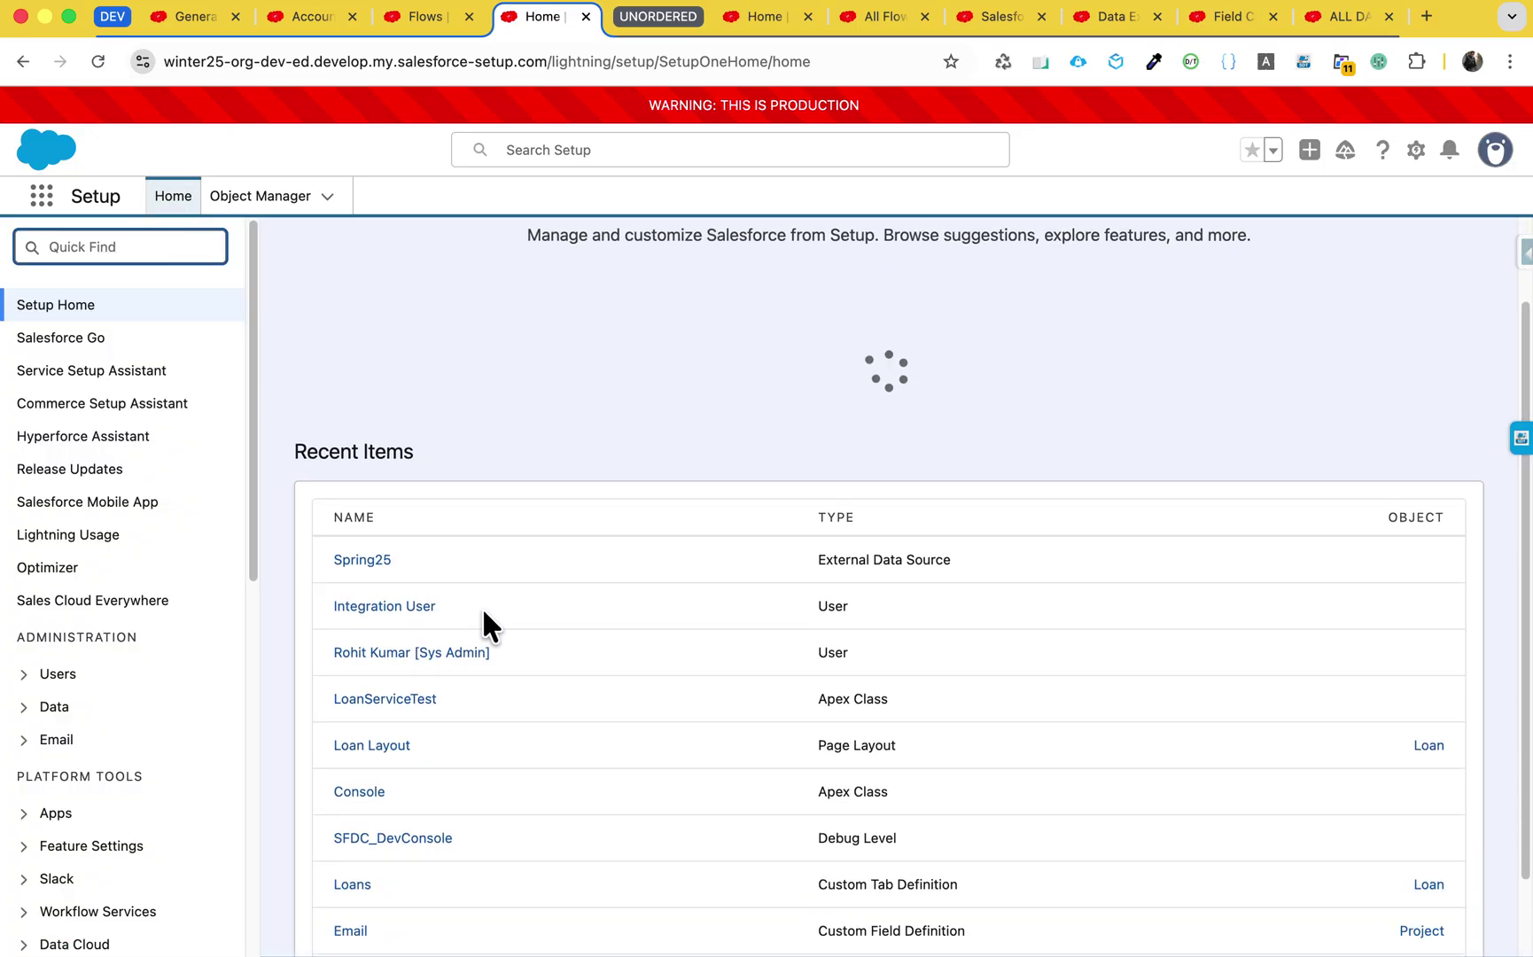
scroll(481, 607, up, 5)
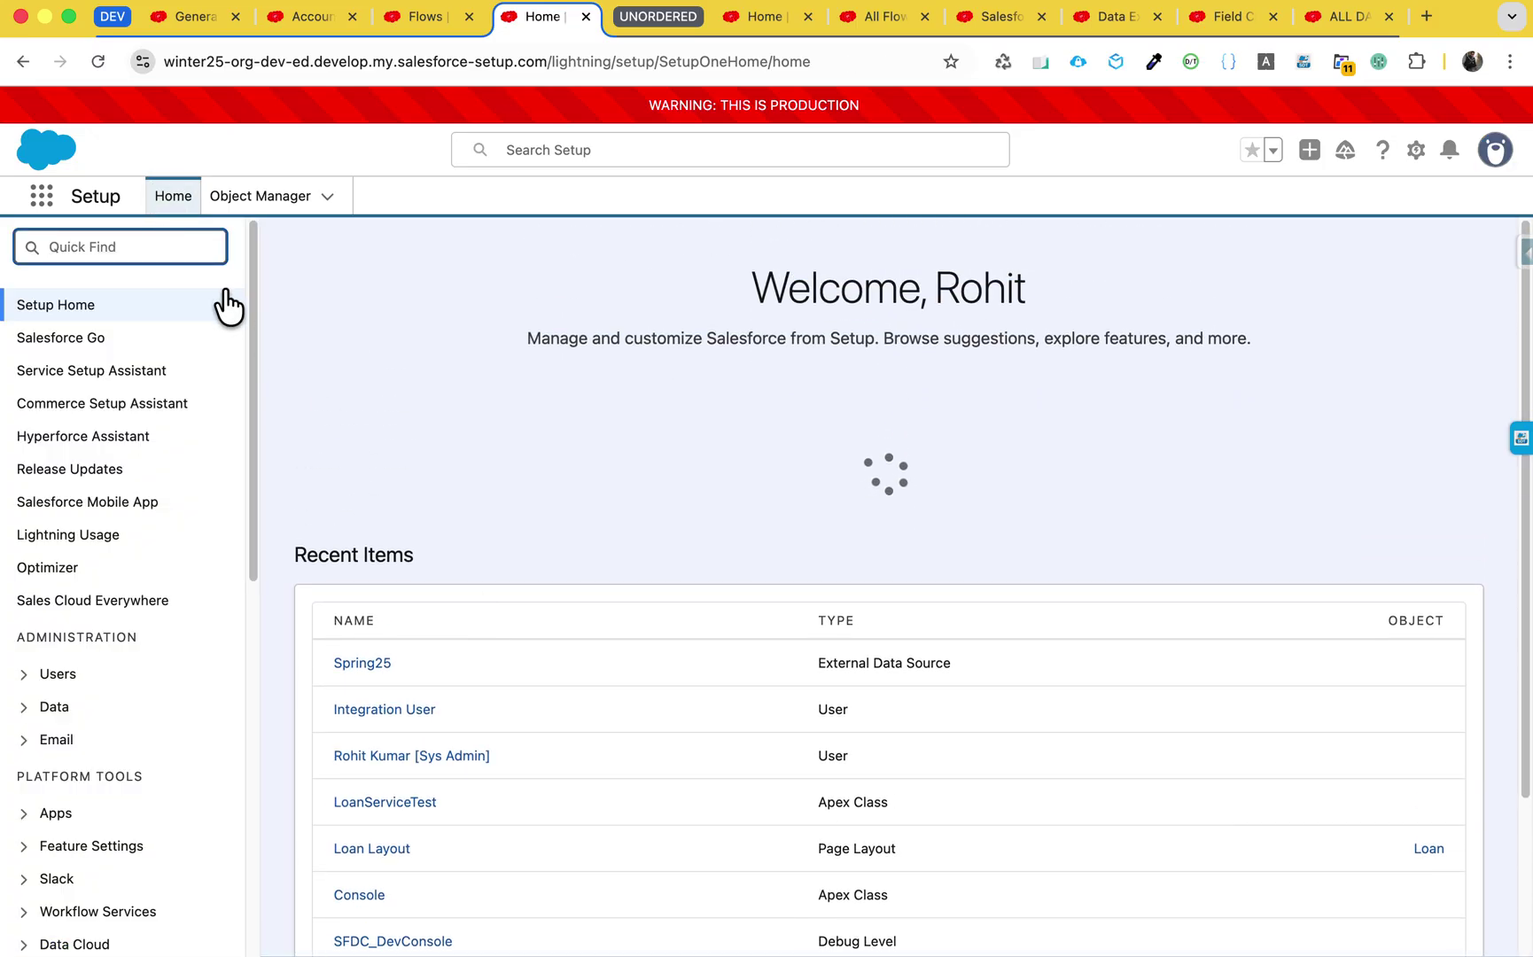
text(flow)
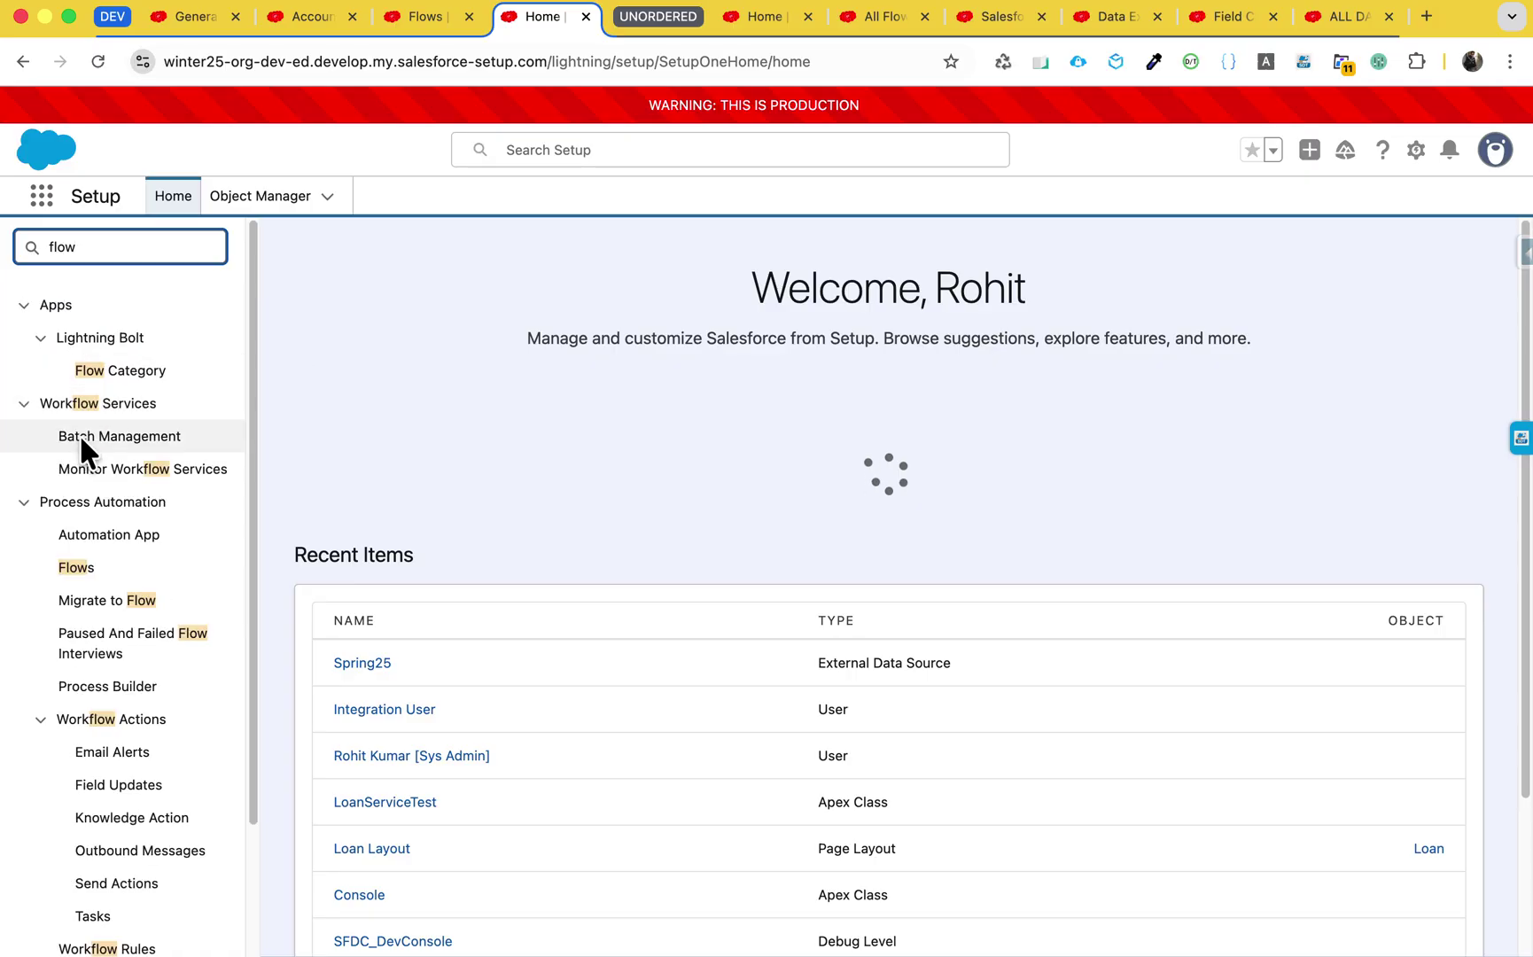
click(69, 571)
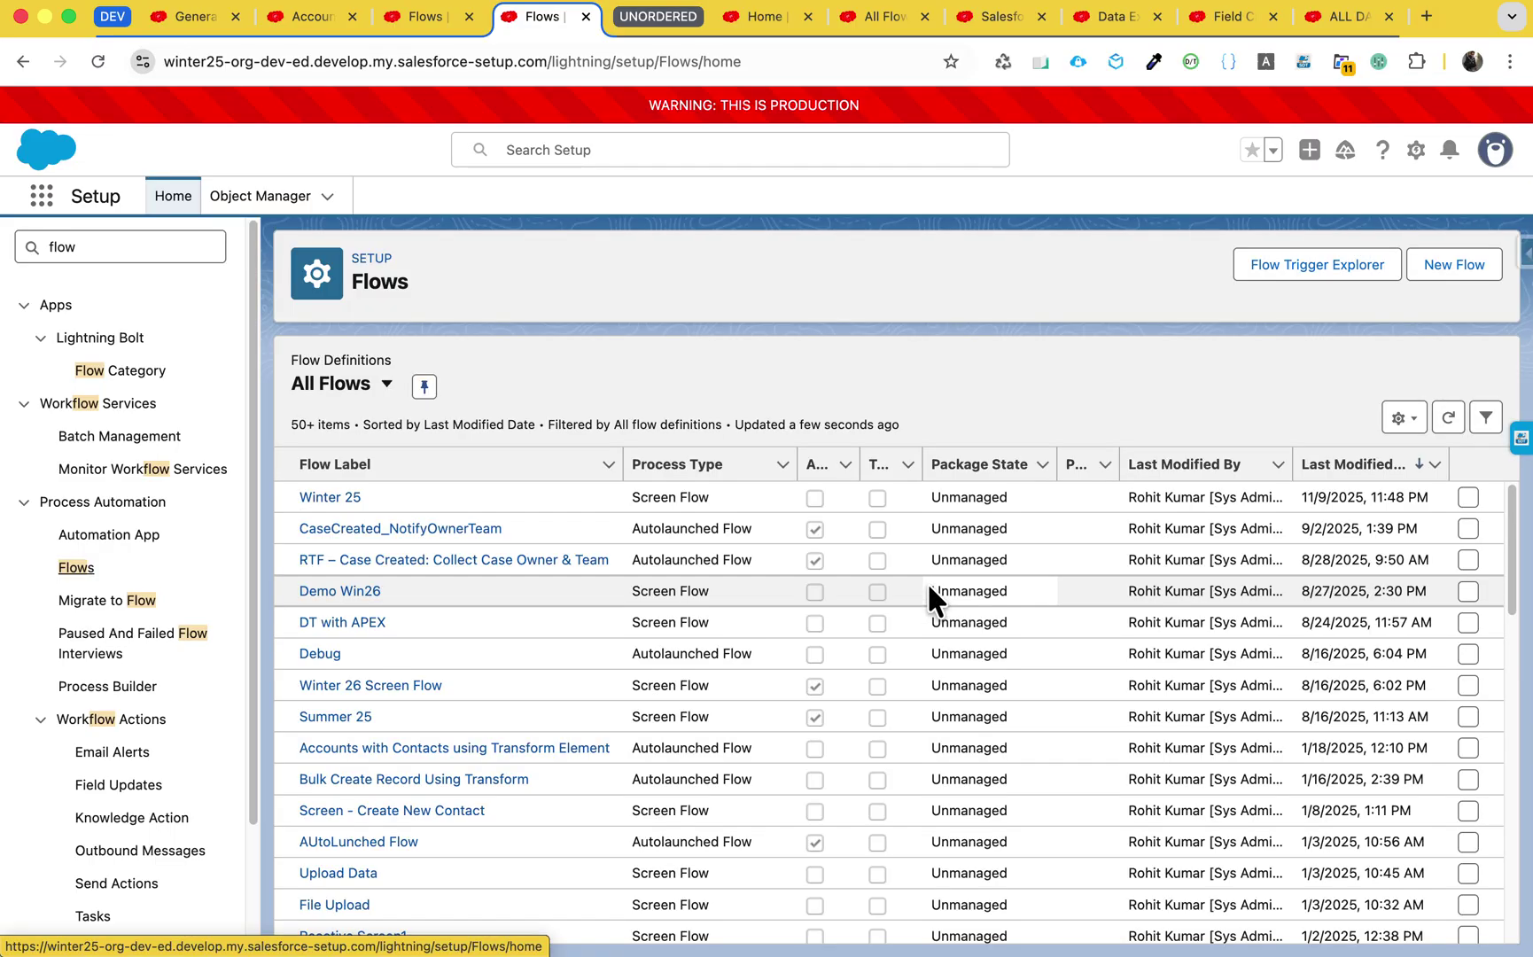
click(350, 500)
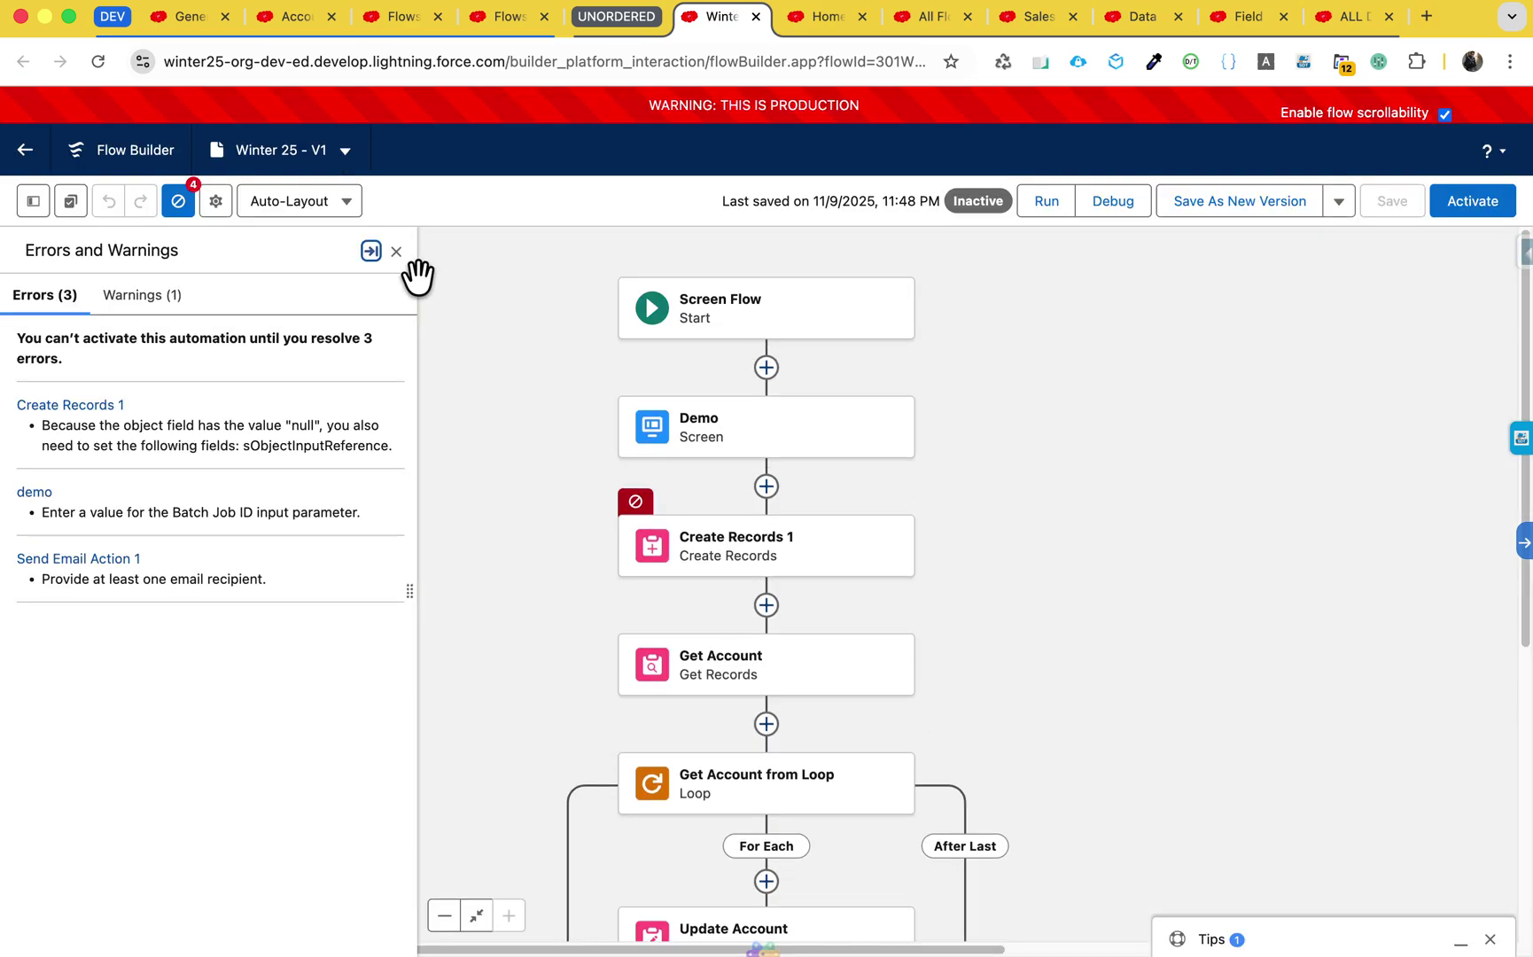
click(396, 253)
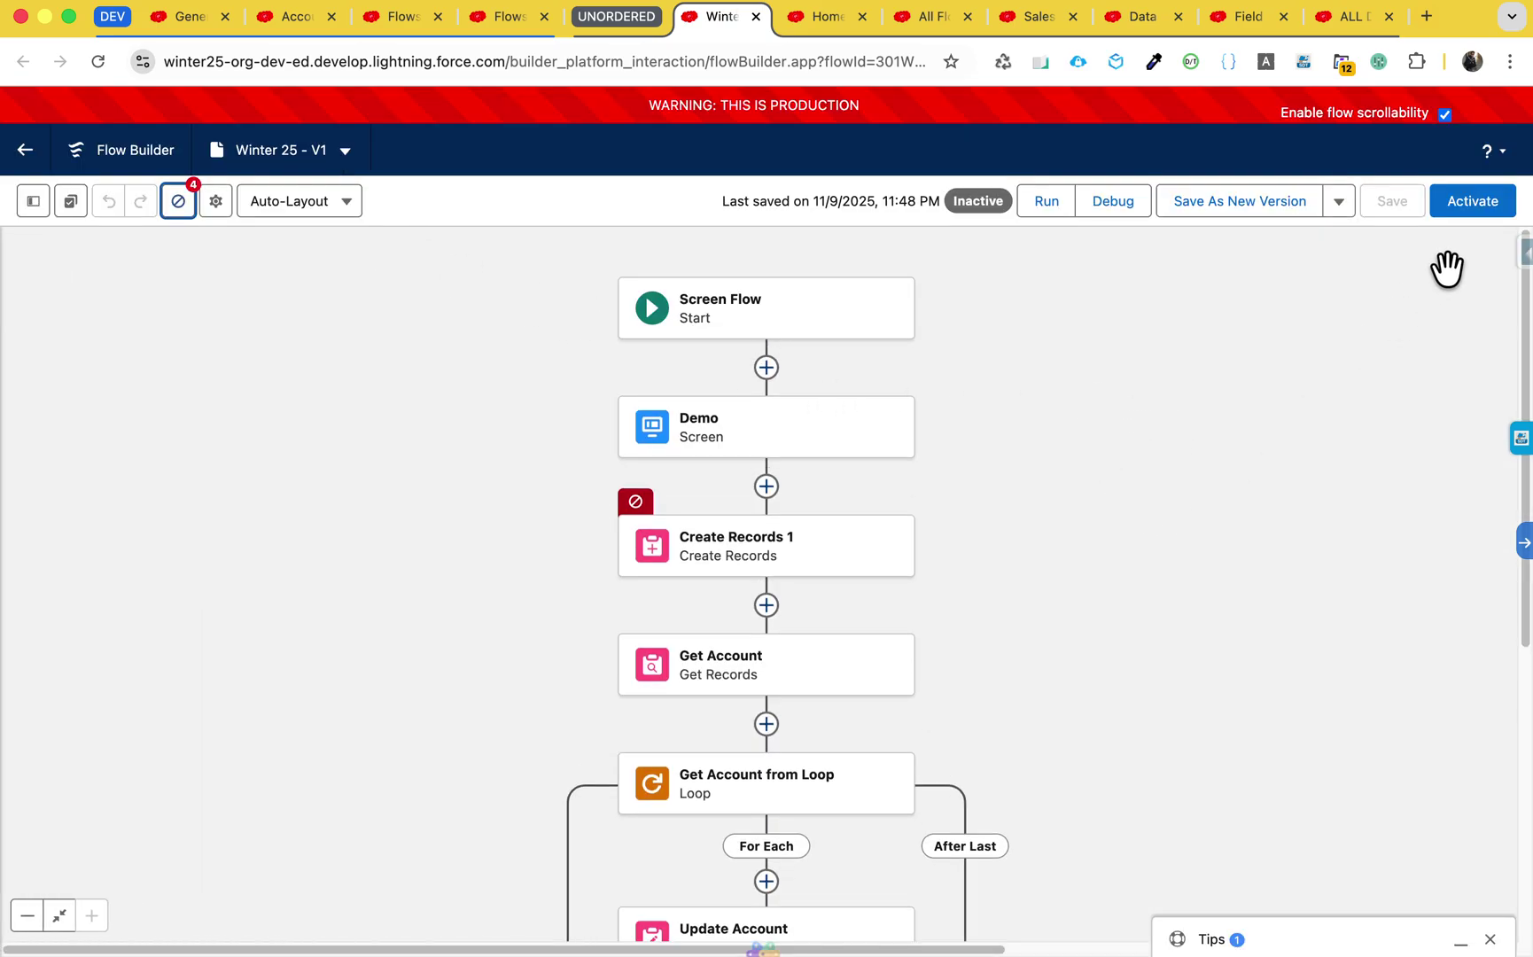
Run Salesforce Inspector's Flow Scanner on the Winter 25 flow and review the reported errors and warnings.
click(1524, 262)
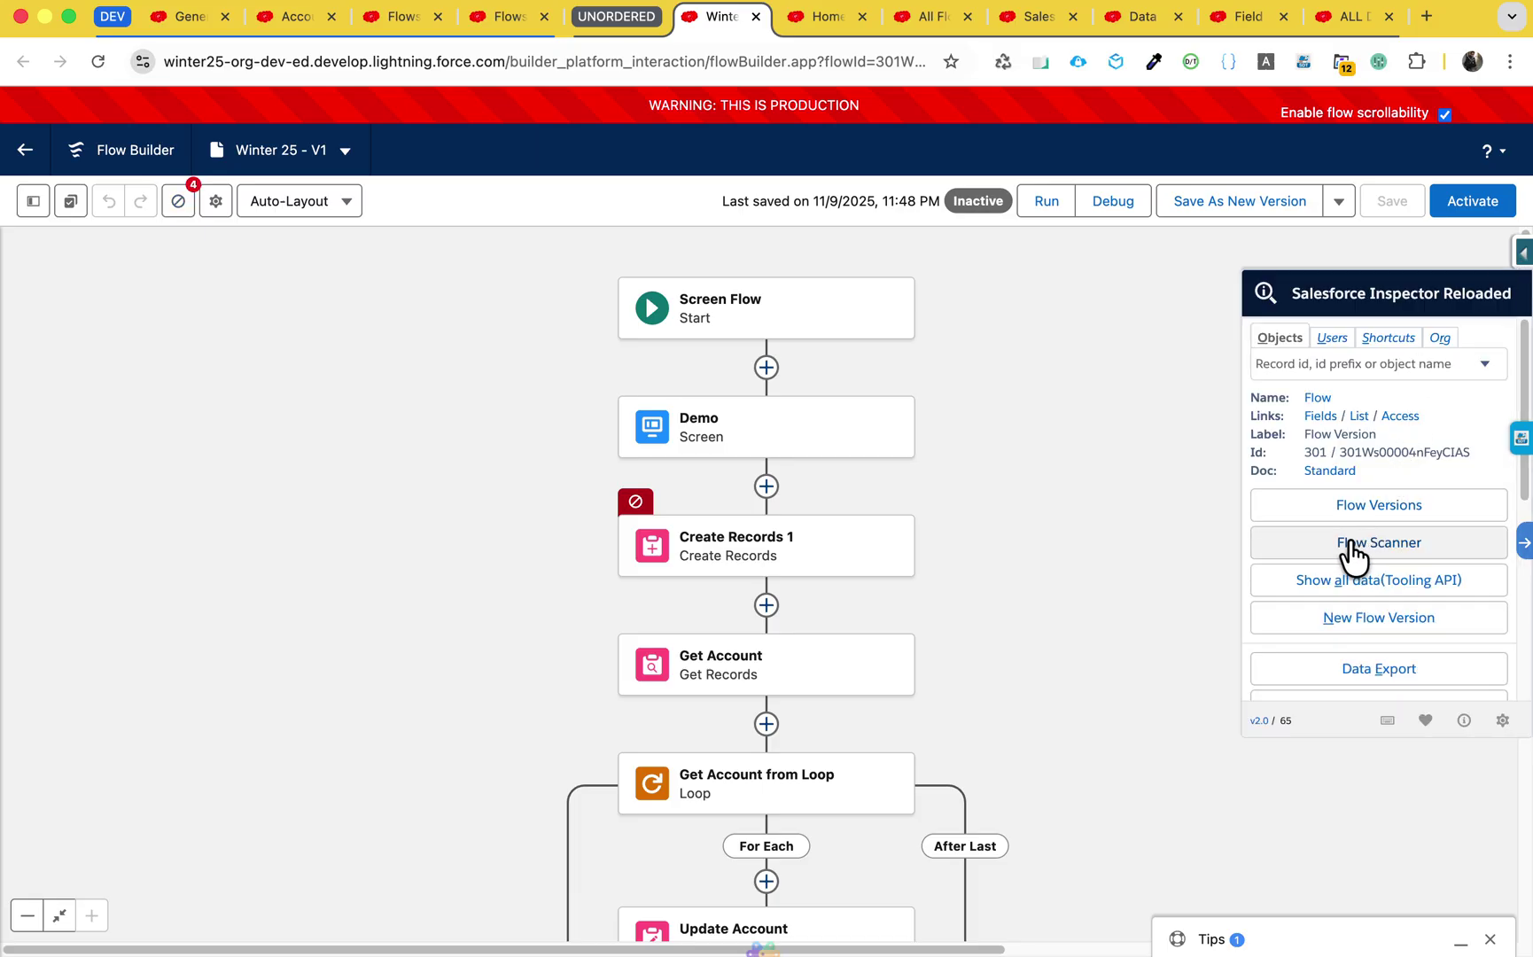
click(1400, 558)
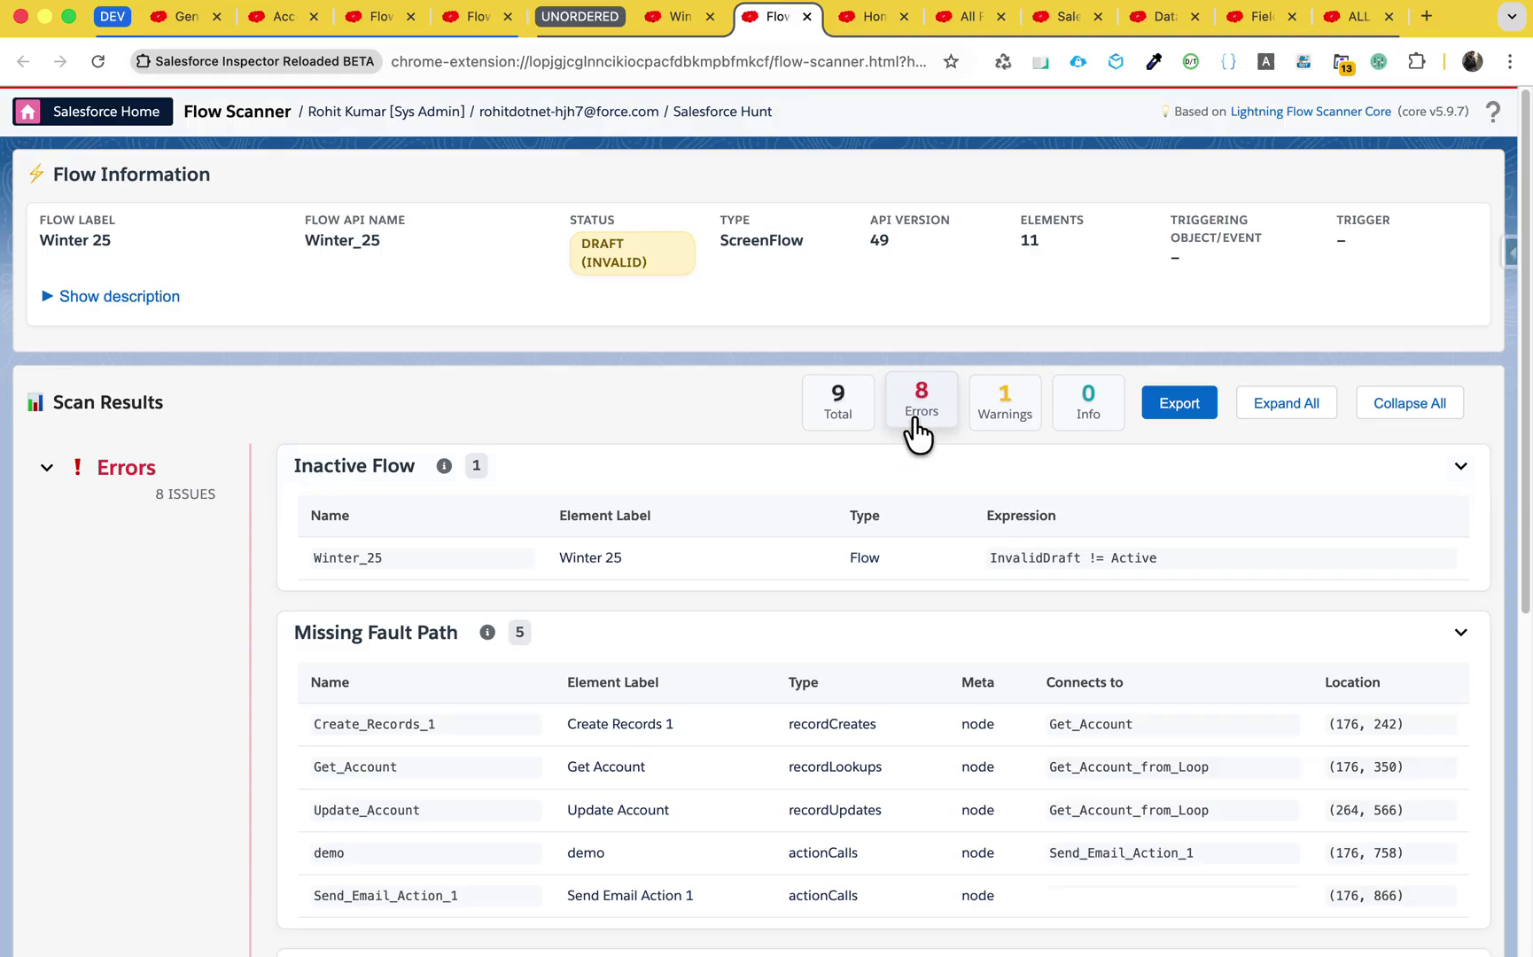
click(1010, 430)
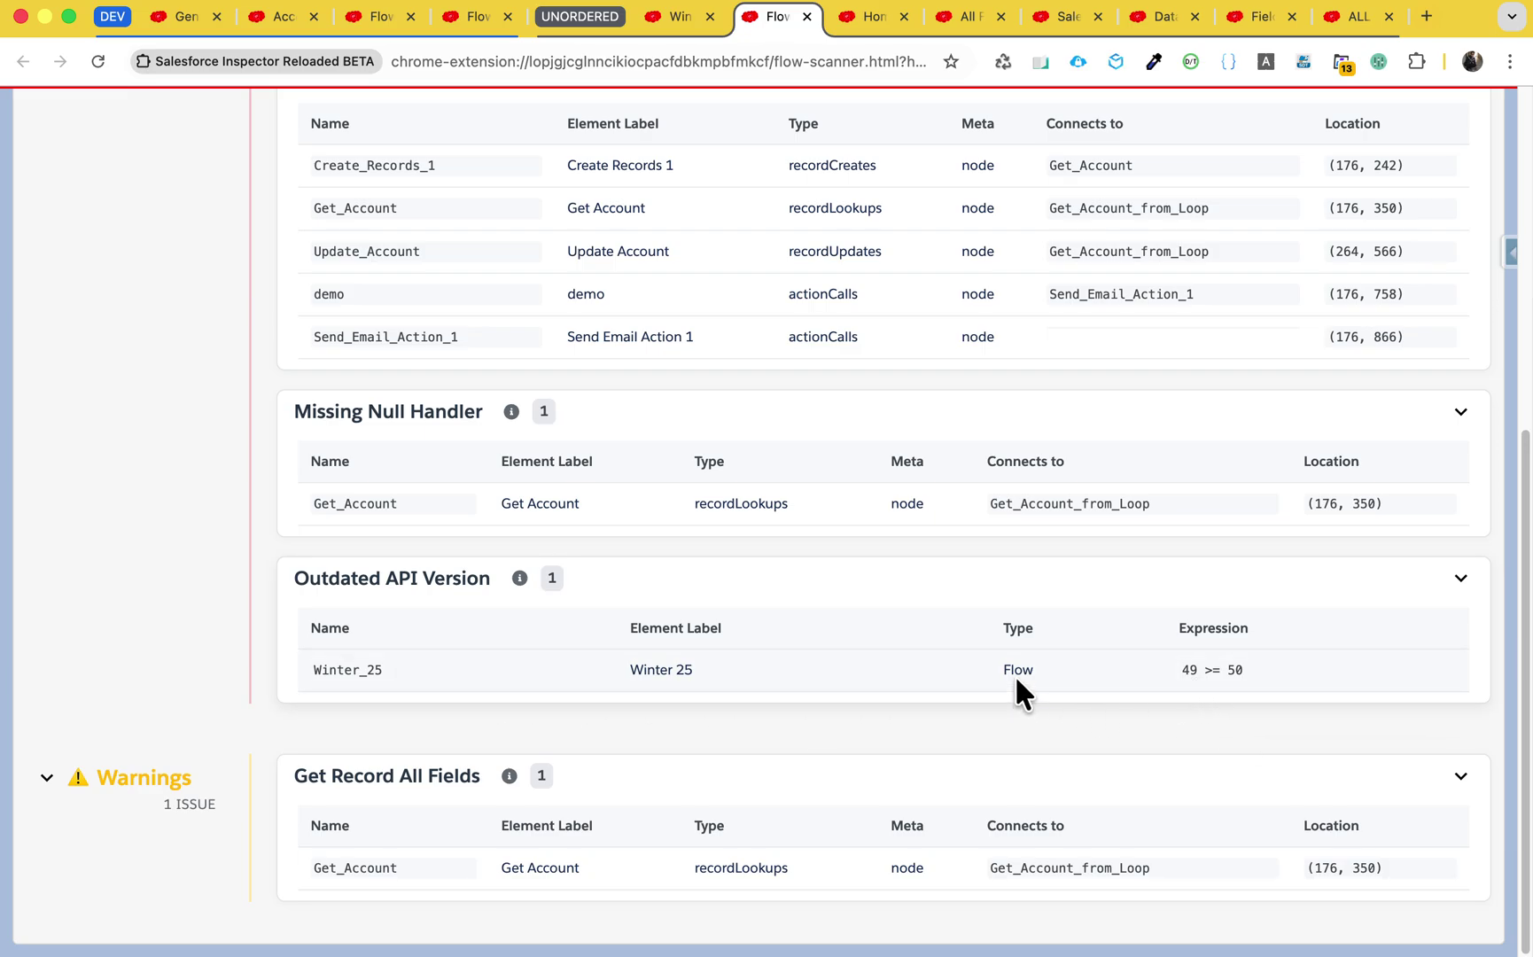
scroll(1028, 677, up, 15)
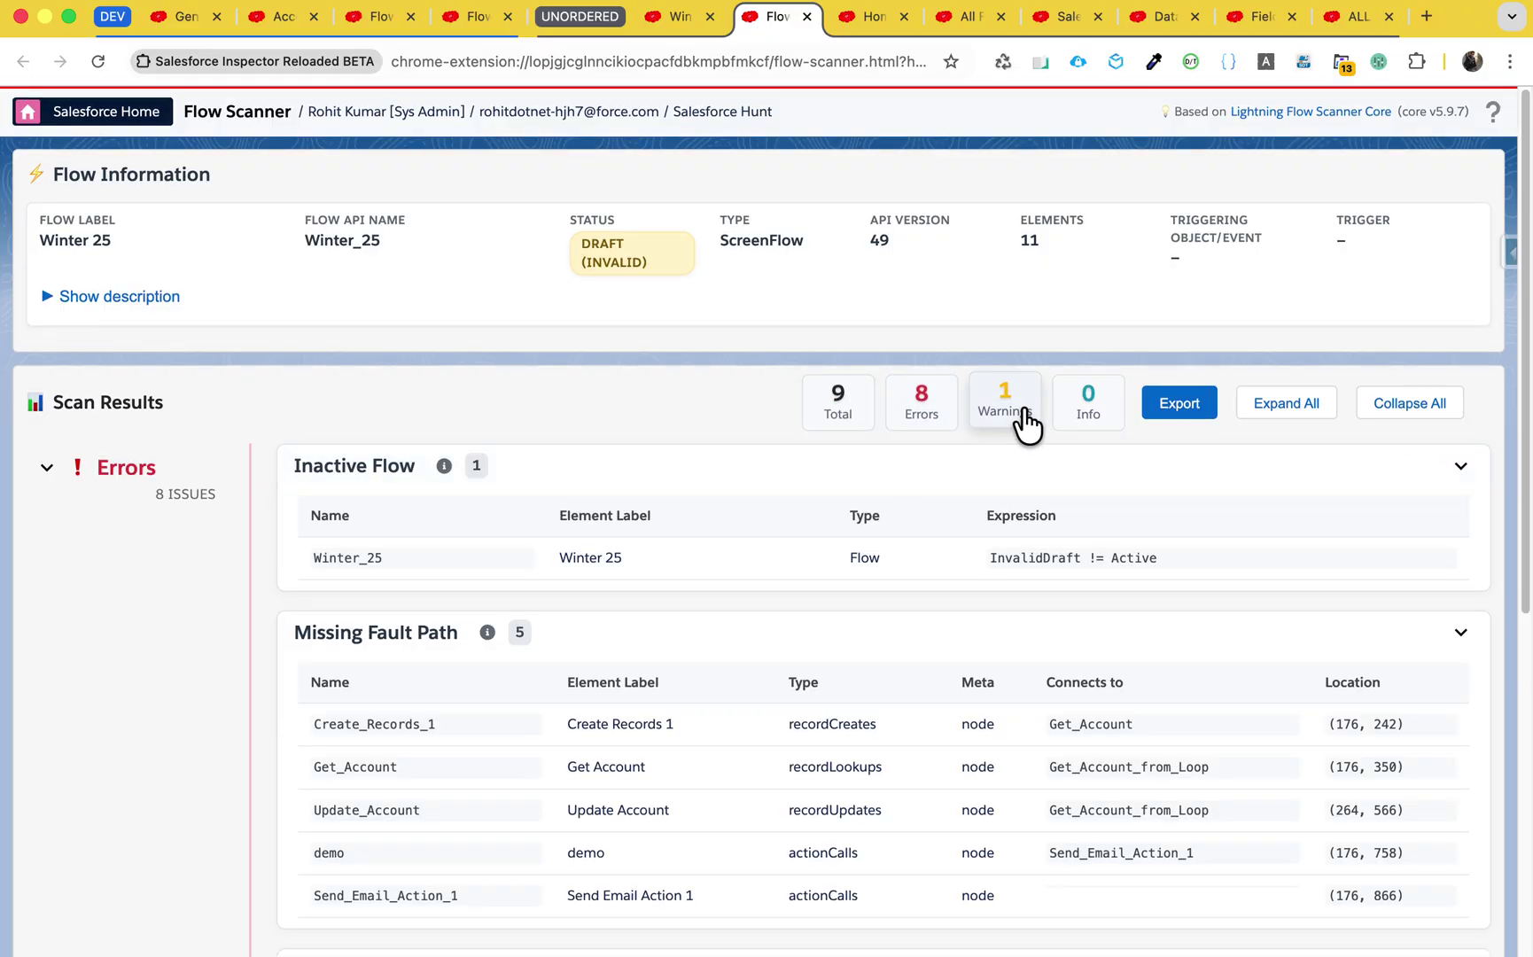
In the Winter 25 flow's advanced version properties, set the API Version for Running the Flow to 60.
click(668, 16)
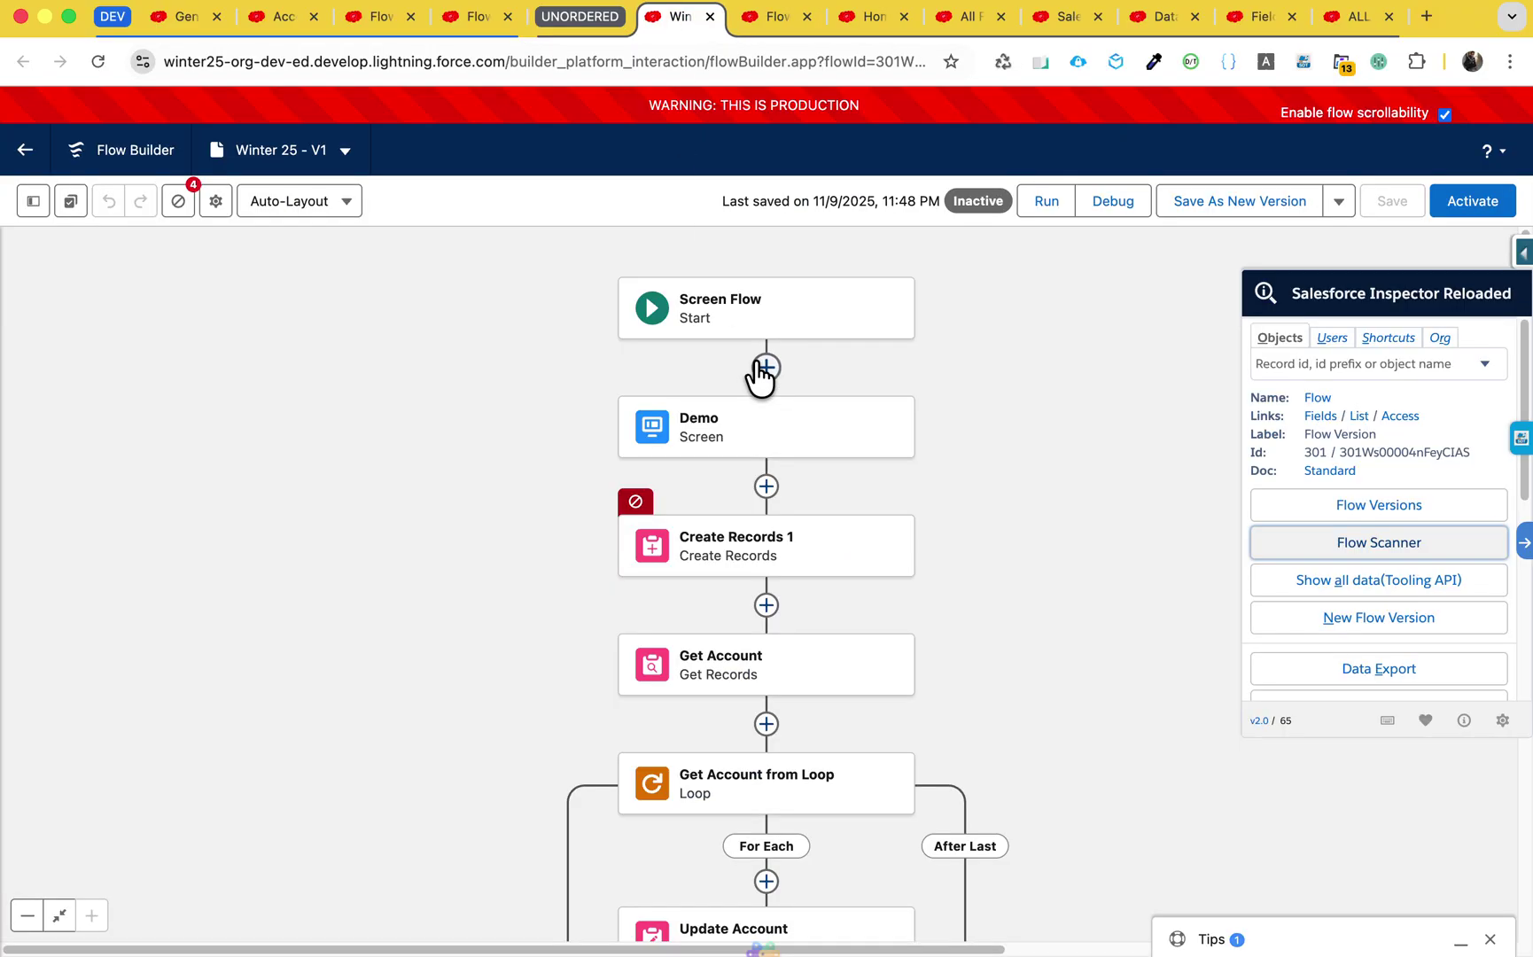
click(215, 201)
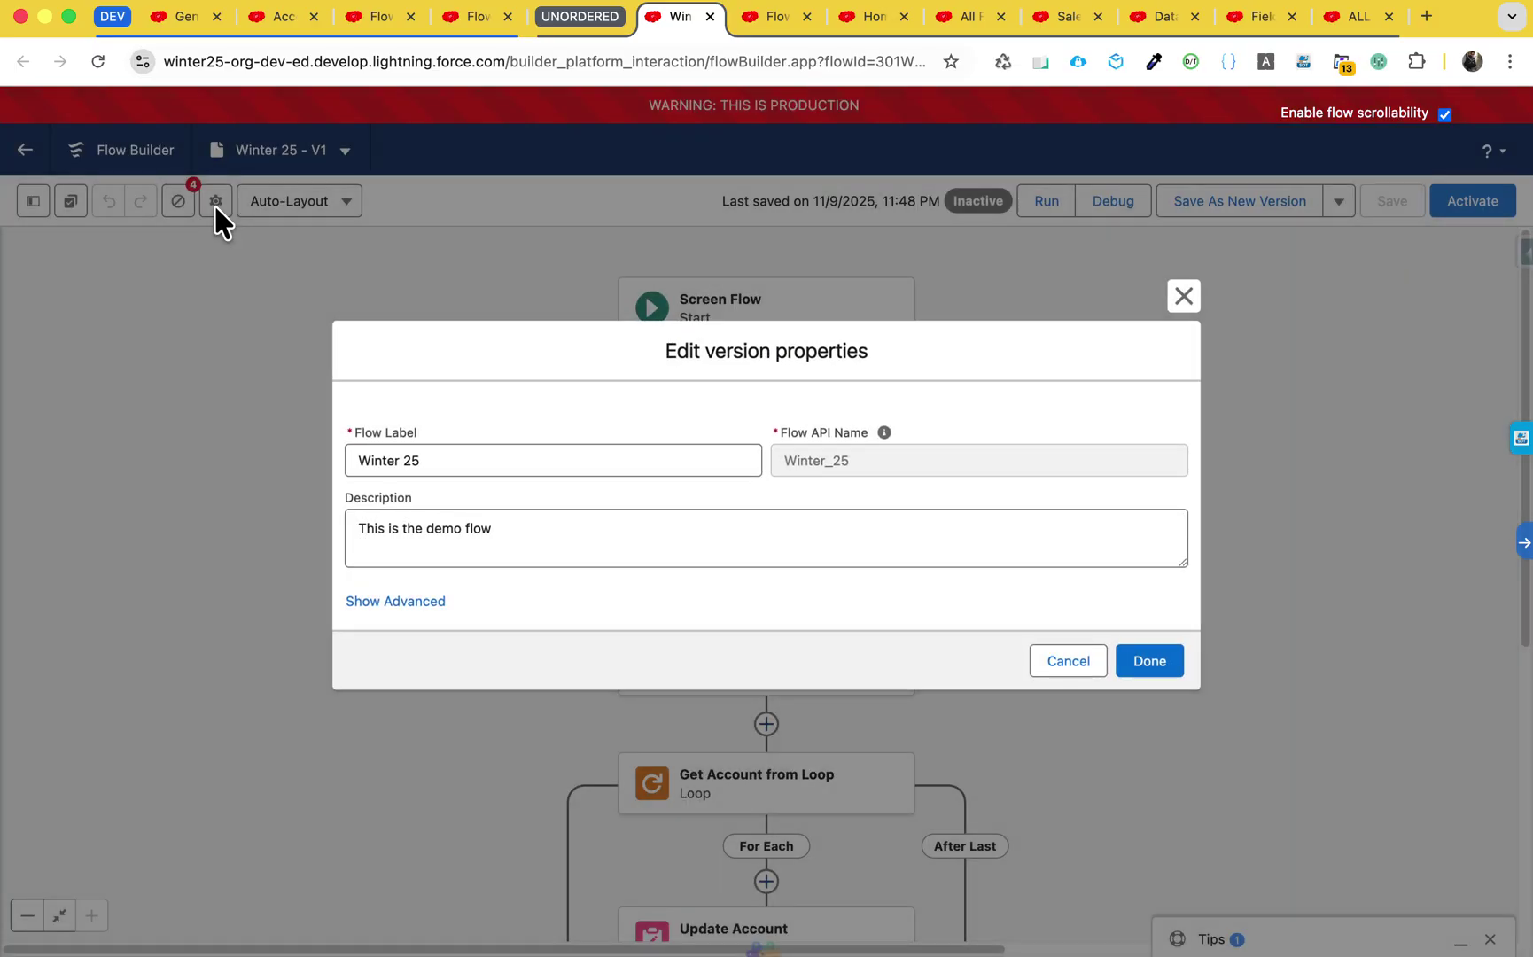
click(410, 604)
scroll(762, 601, down, 5)
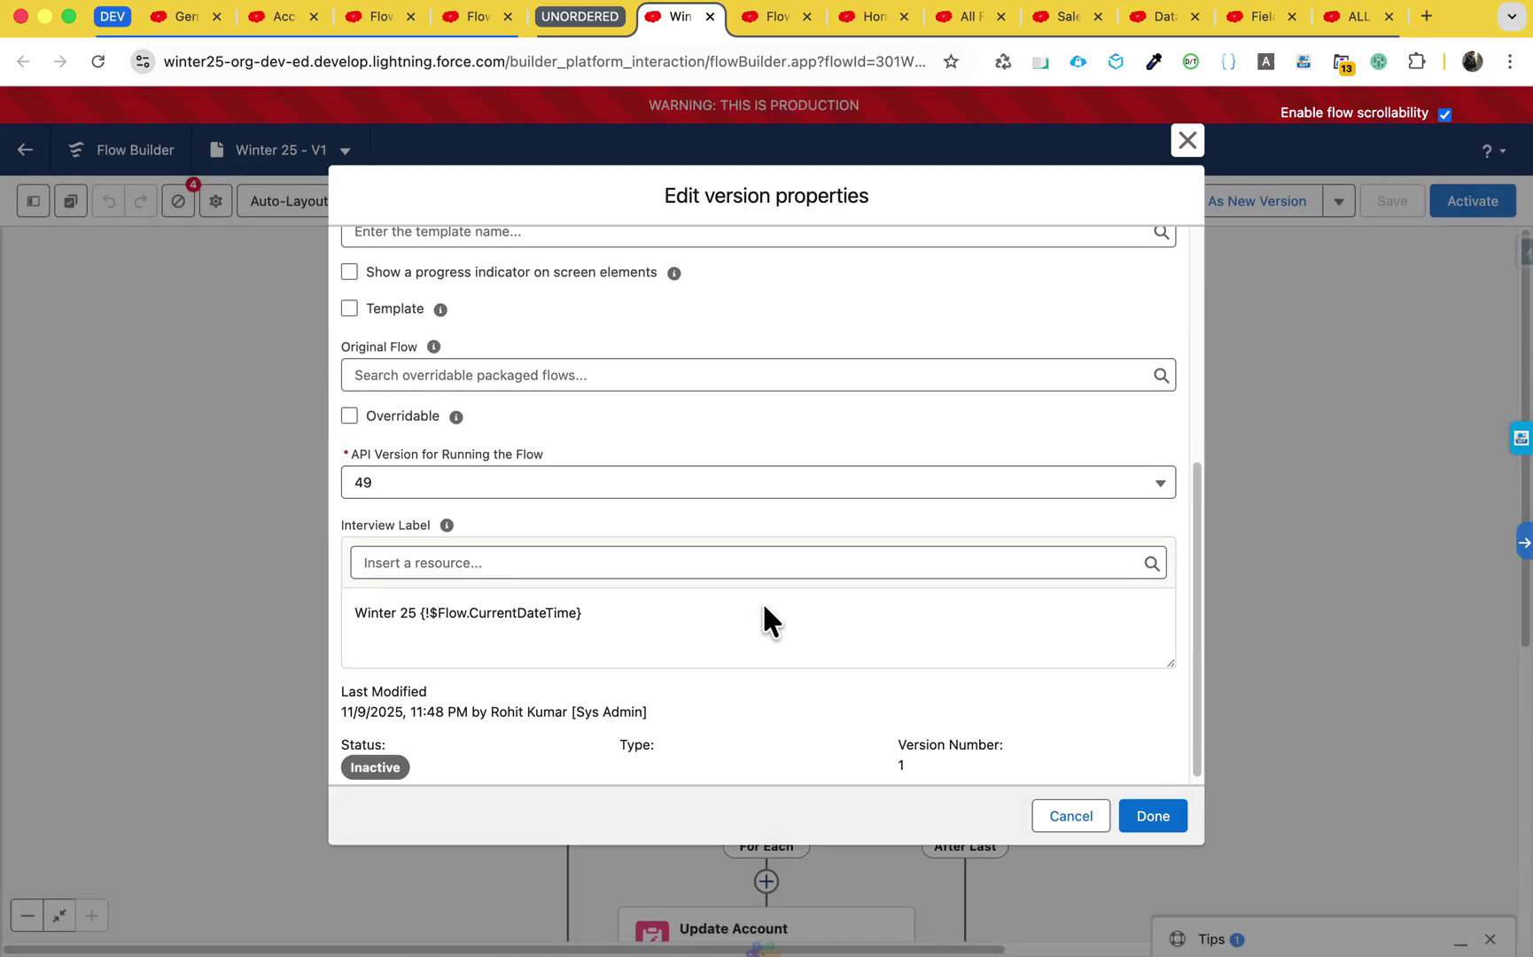
click(386, 483)
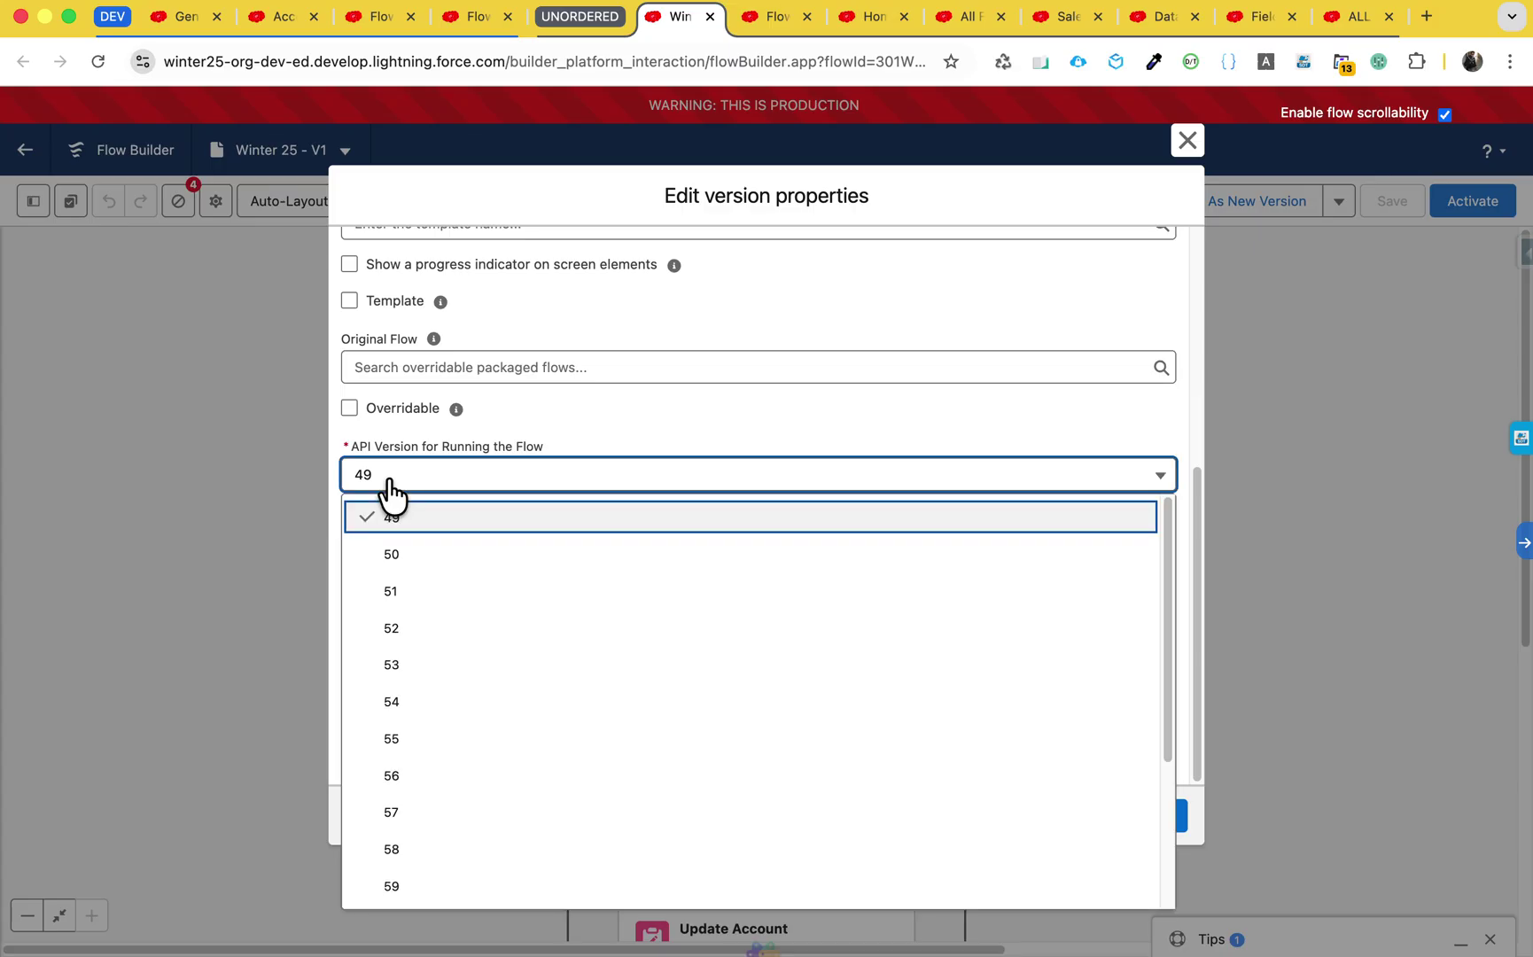
scroll(580, 758, down, 3)
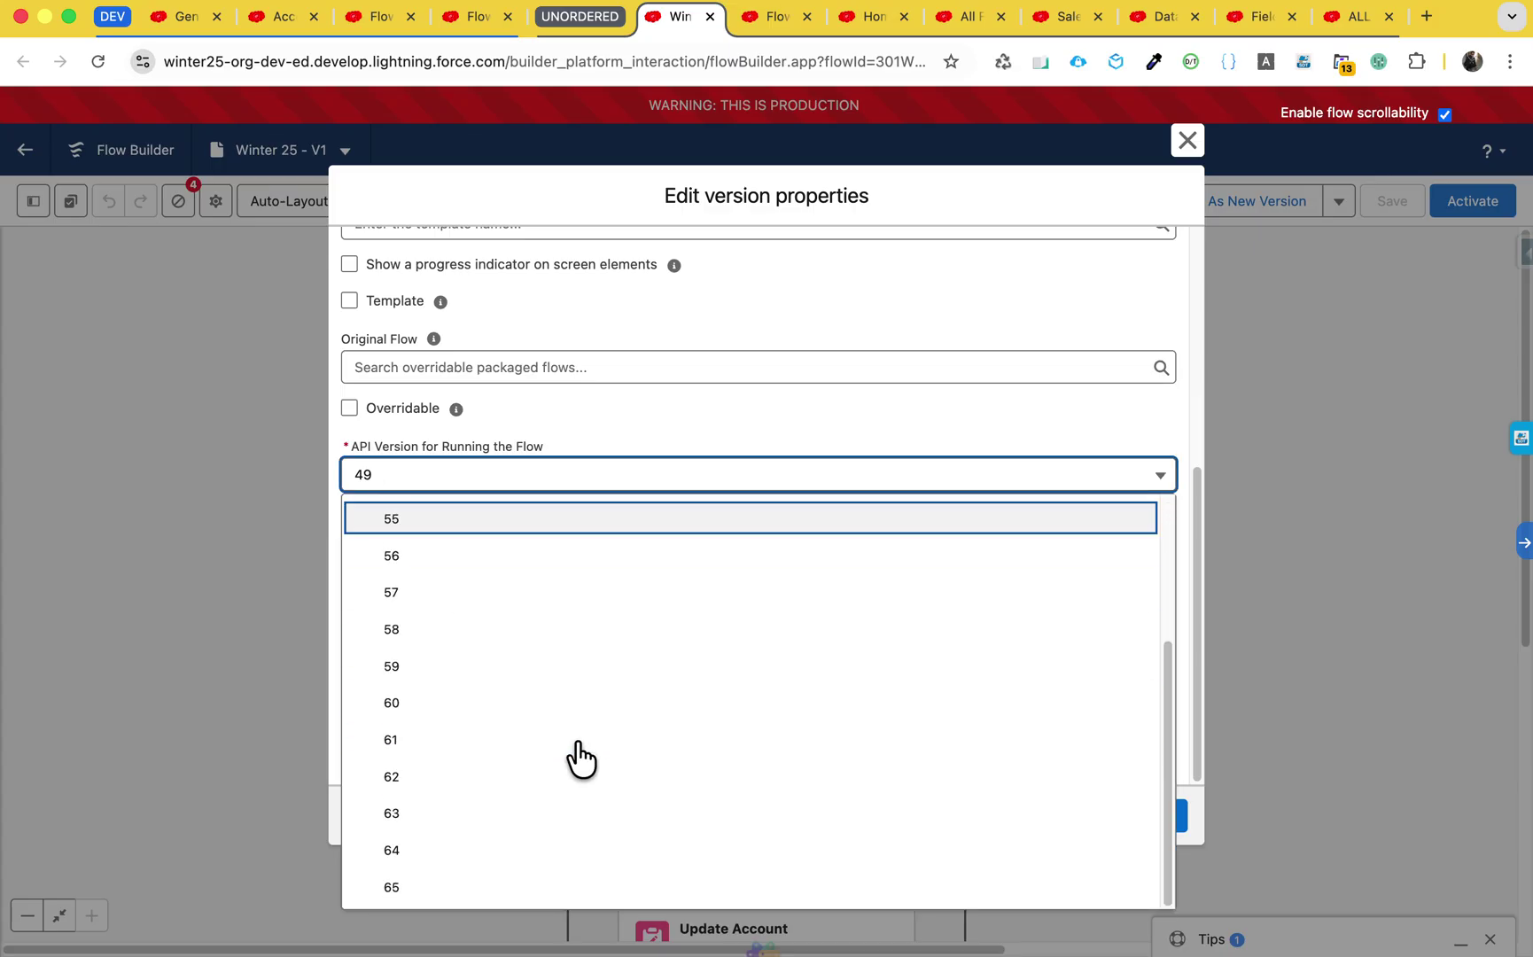
click(434, 704)
click(1159, 818)
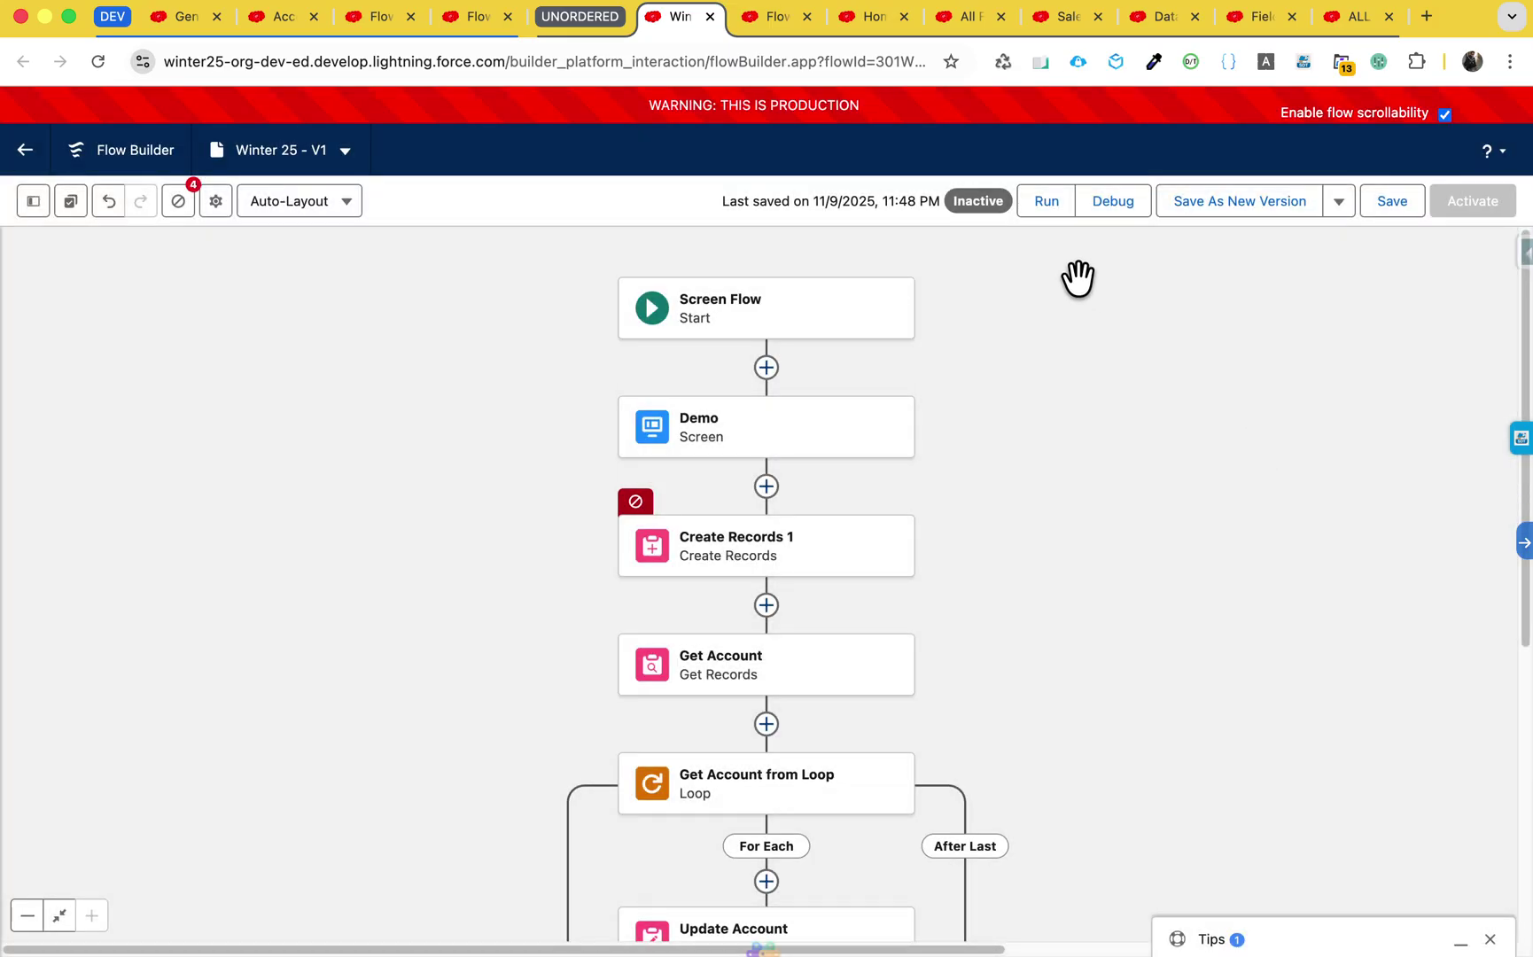
Run Flow Scanner on the flow with its edit still unsaved and check the scan results.
click(1523, 255)
click(1369, 542)
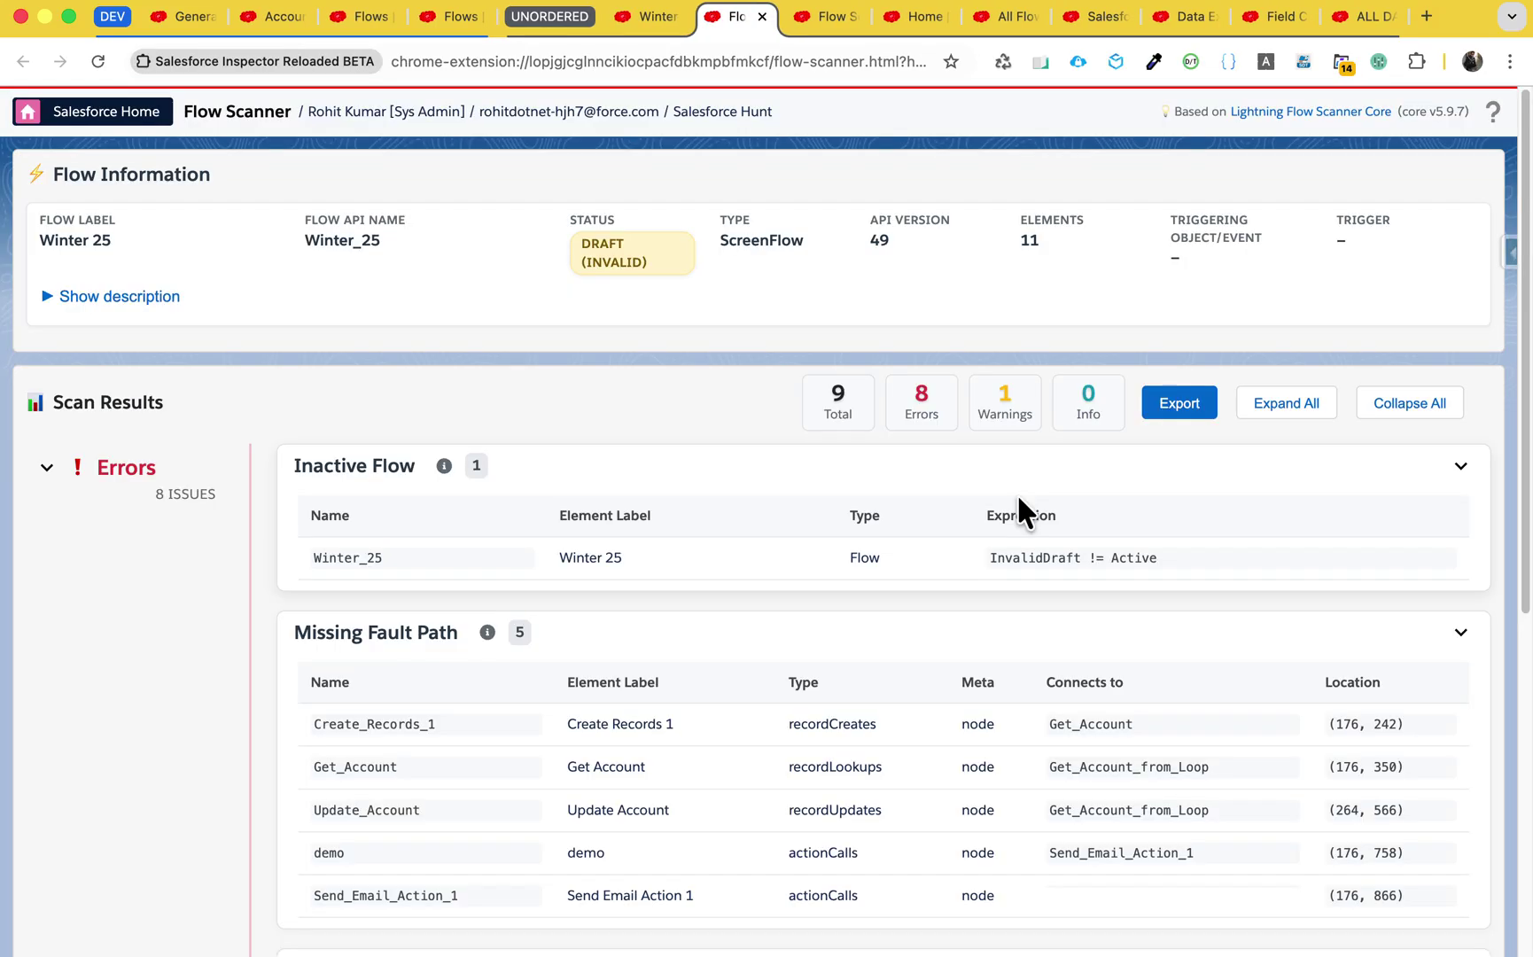
scroll(917, 503, down, 1)
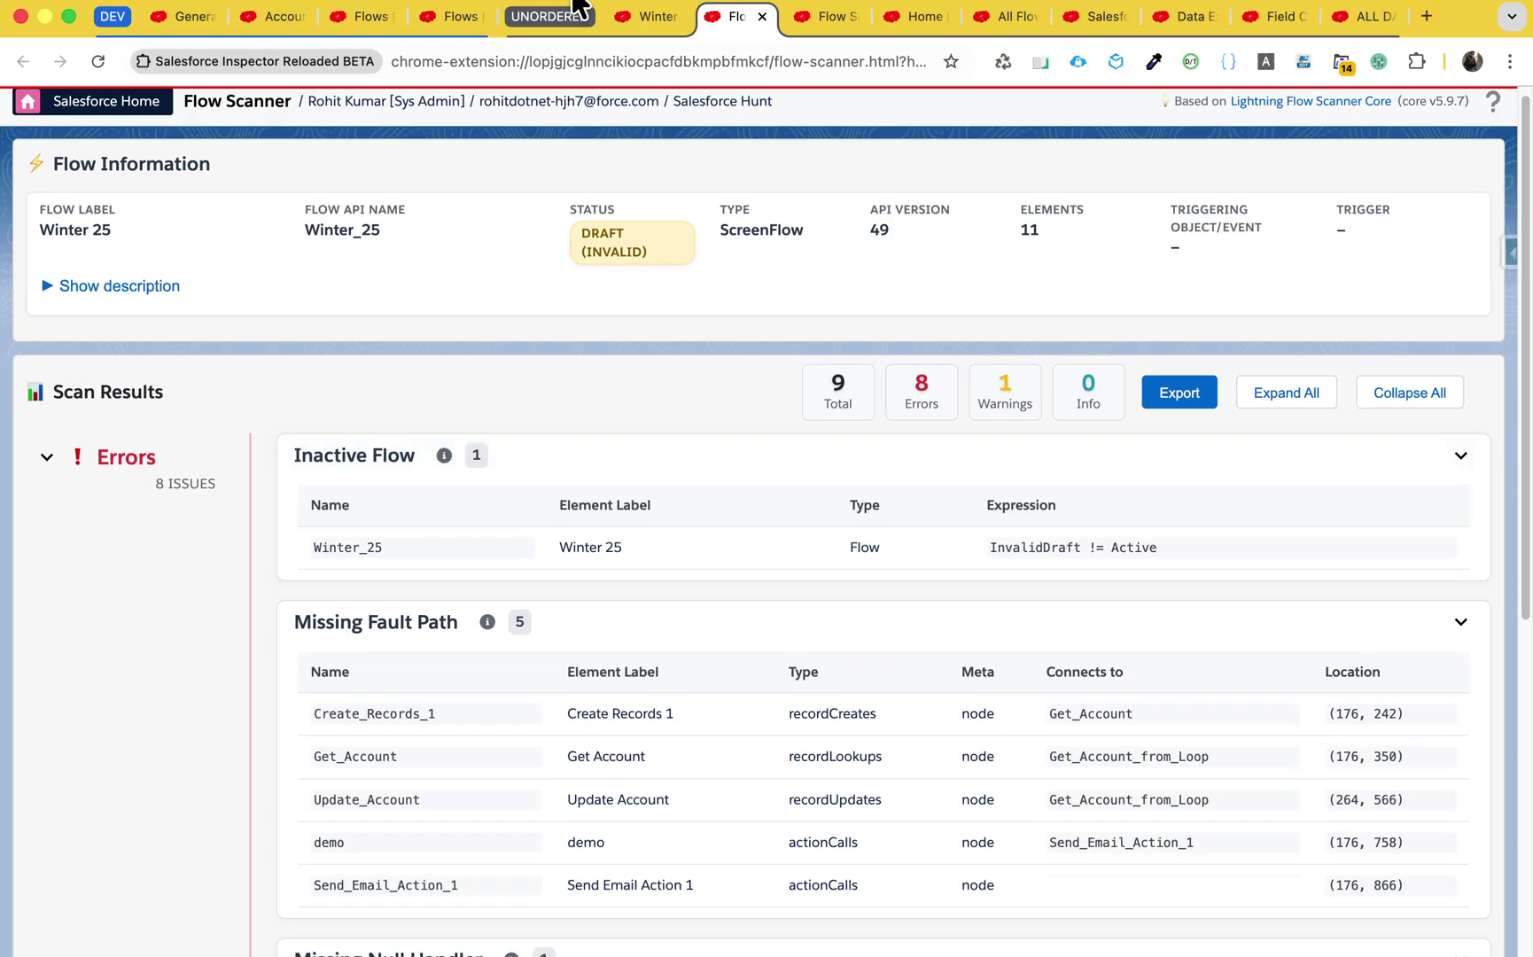
Save the Winter 25 flow and rescan it with Flow Scanner to review the remaining issues.
click(638, 20)
click(1375, 199)
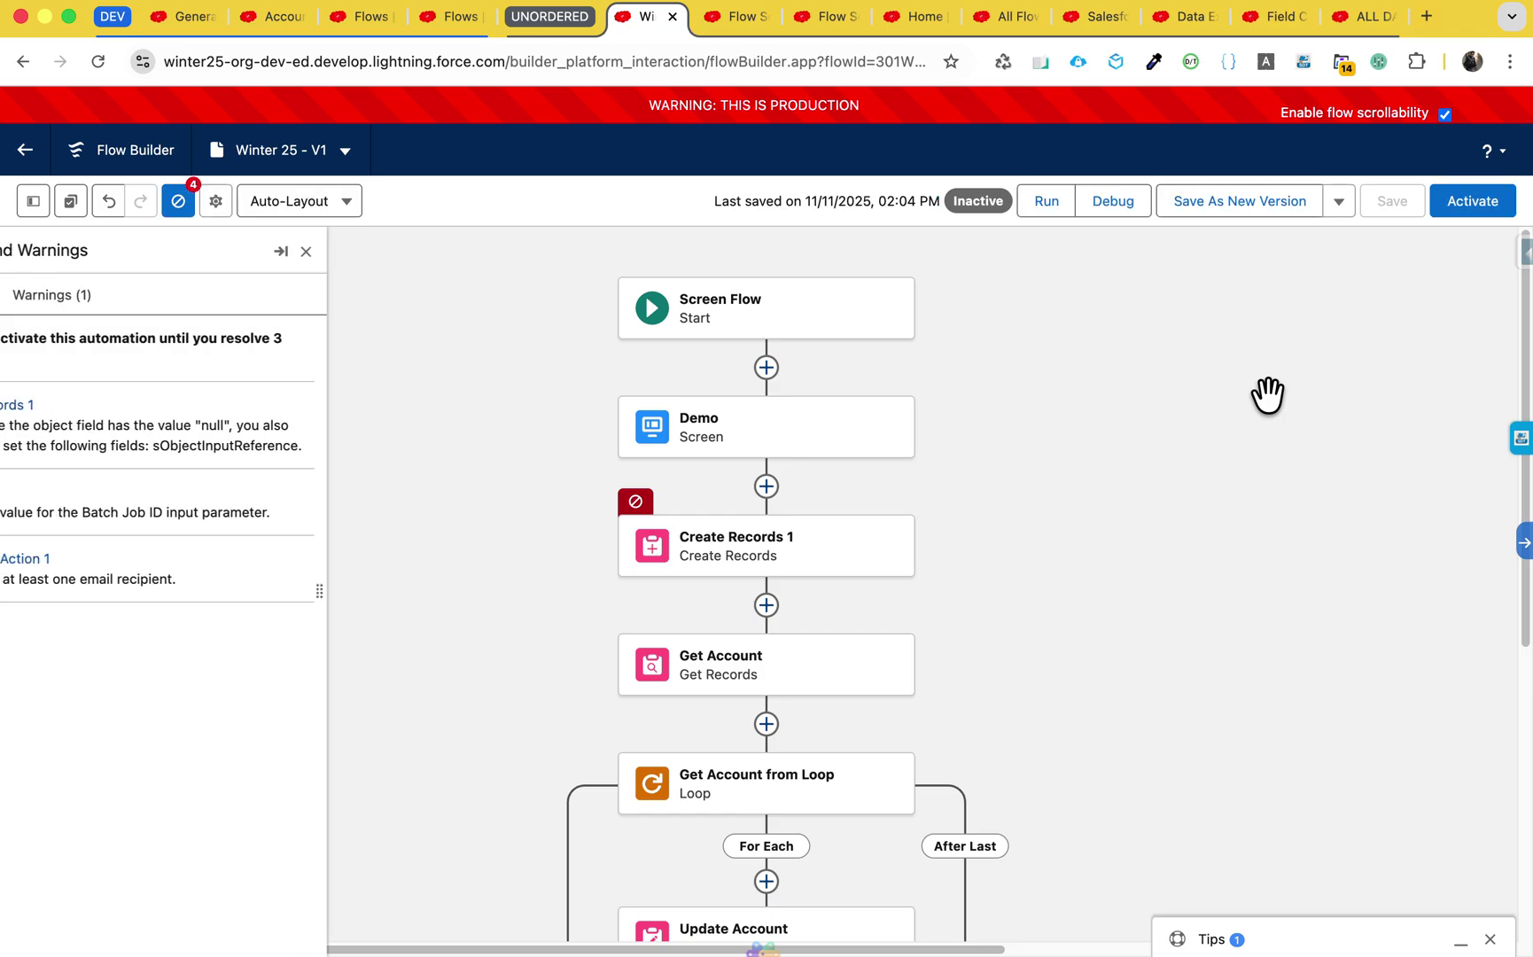
click(1524, 255)
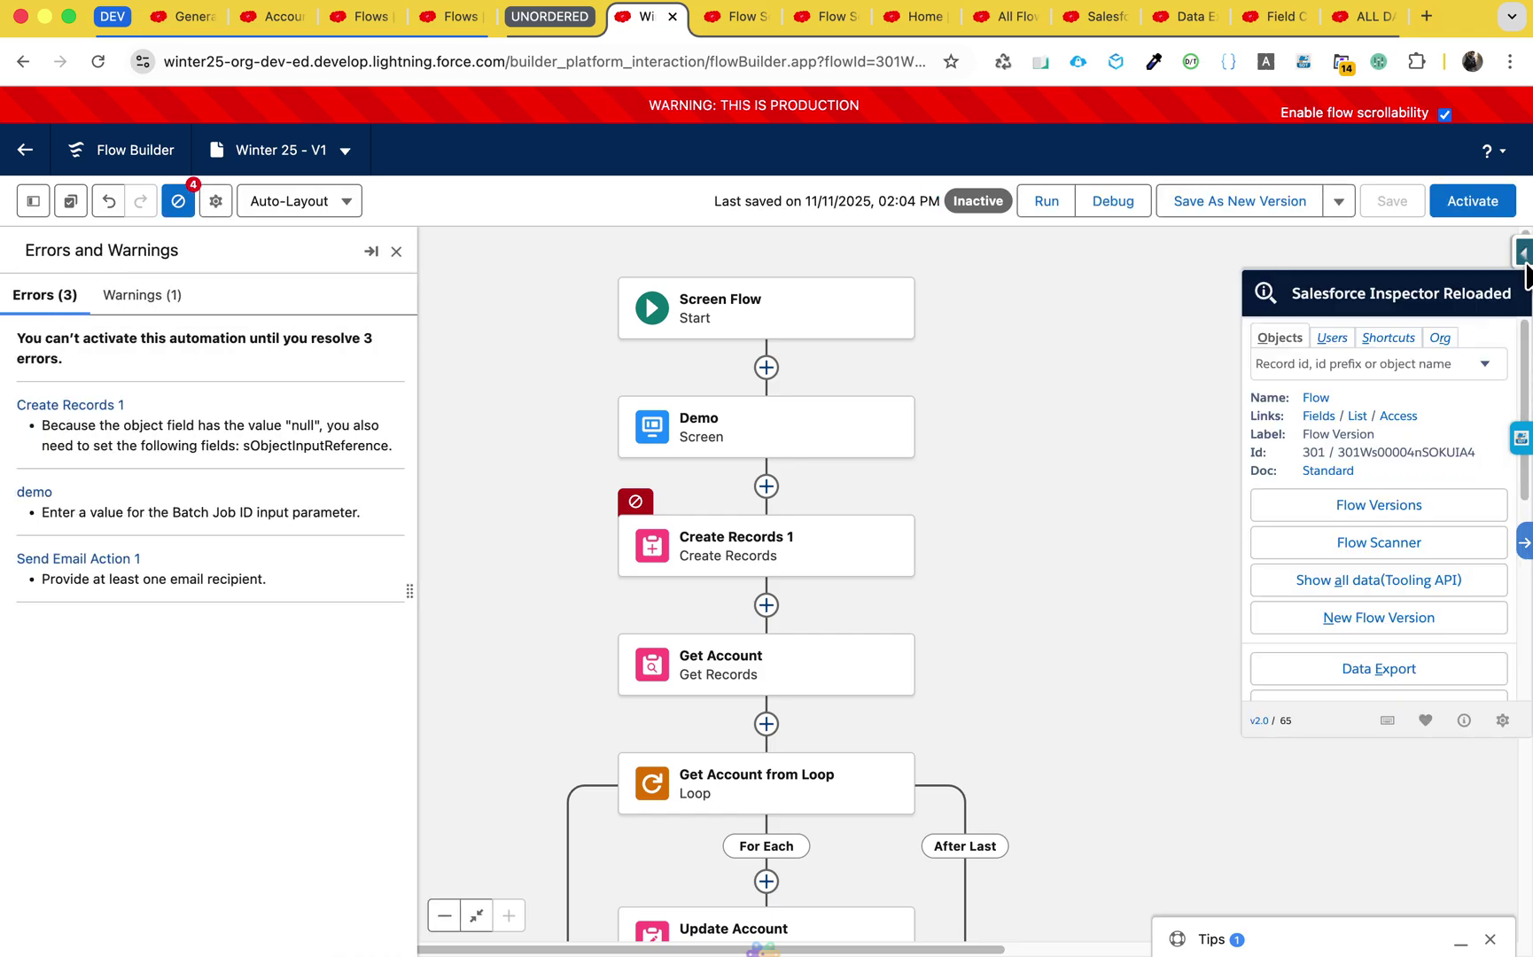
click(1368, 555)
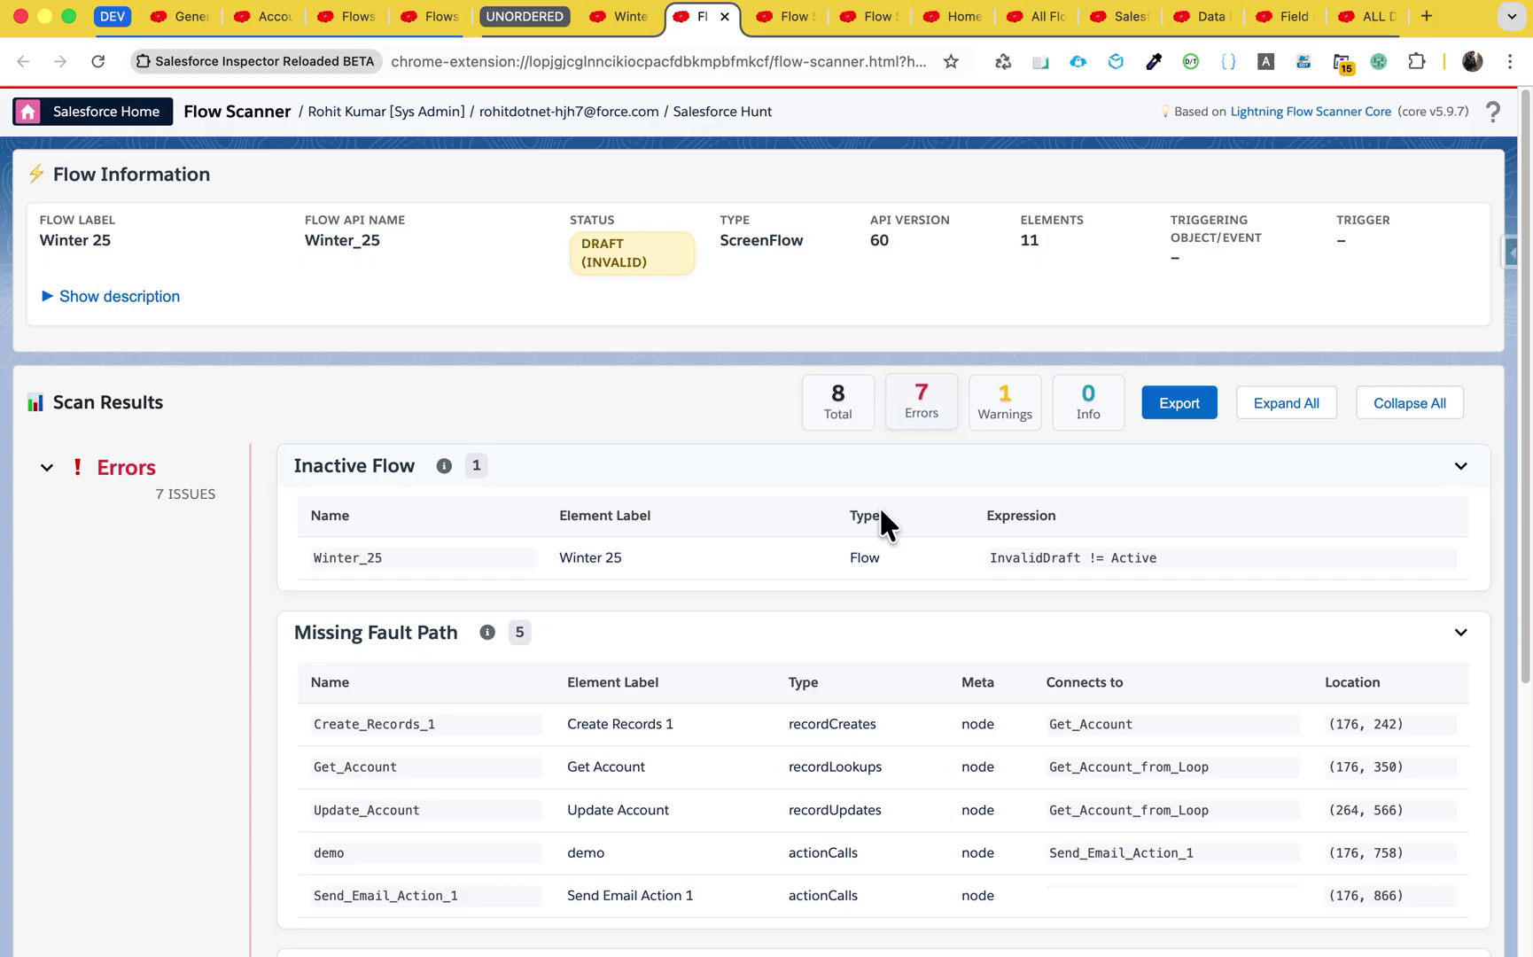
scroll(838, 603, down, 5)
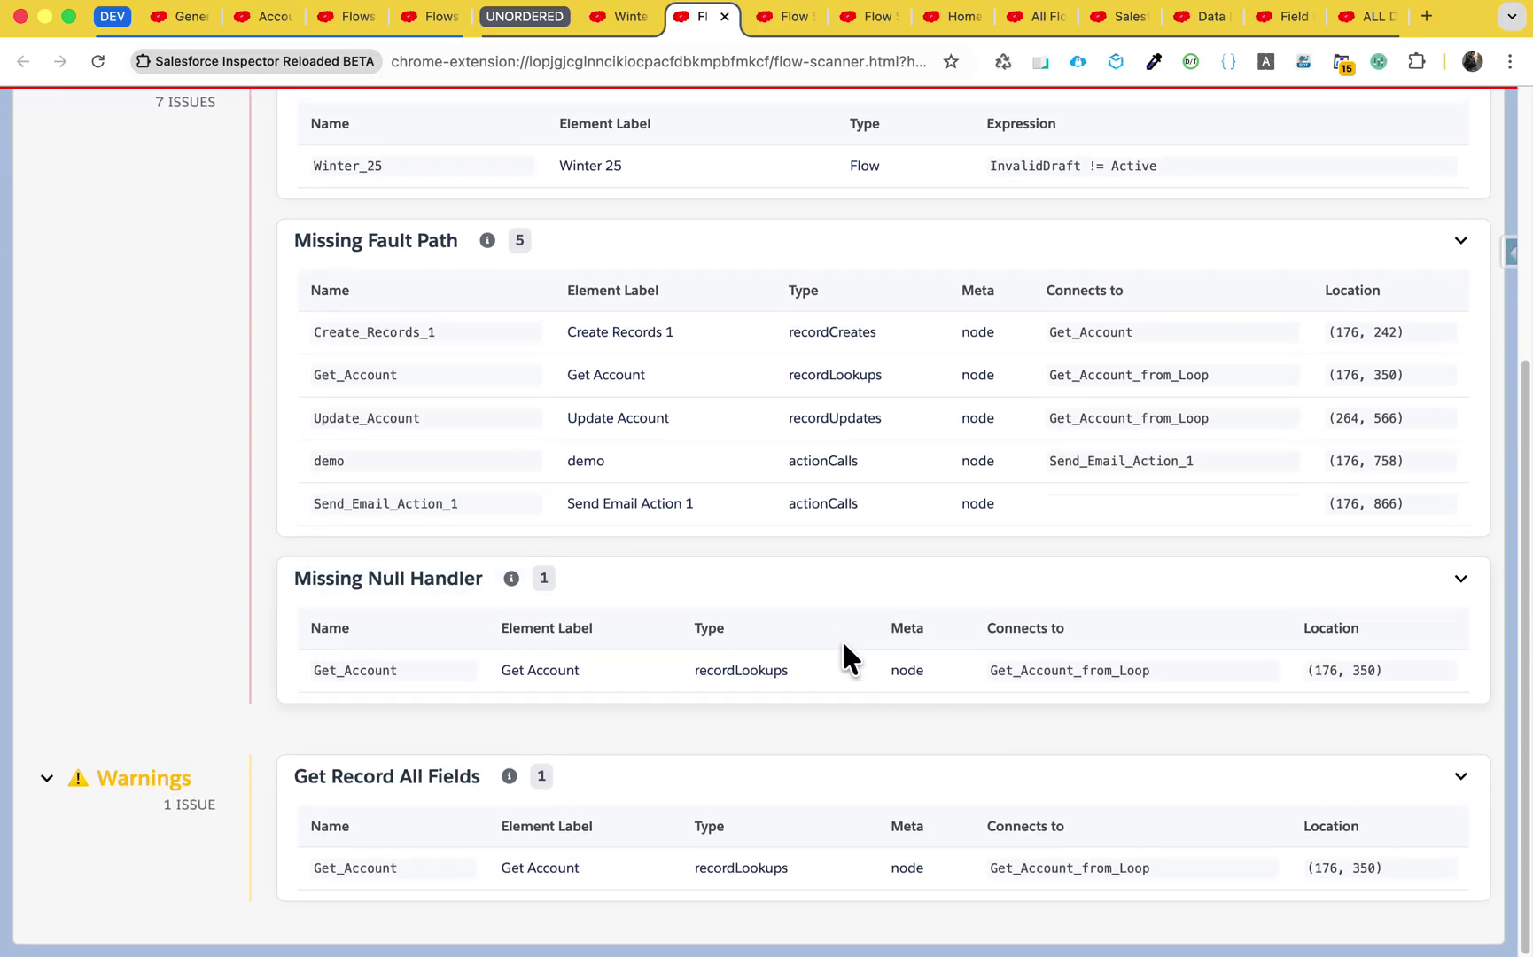
scroll(838, 713, up, 5)
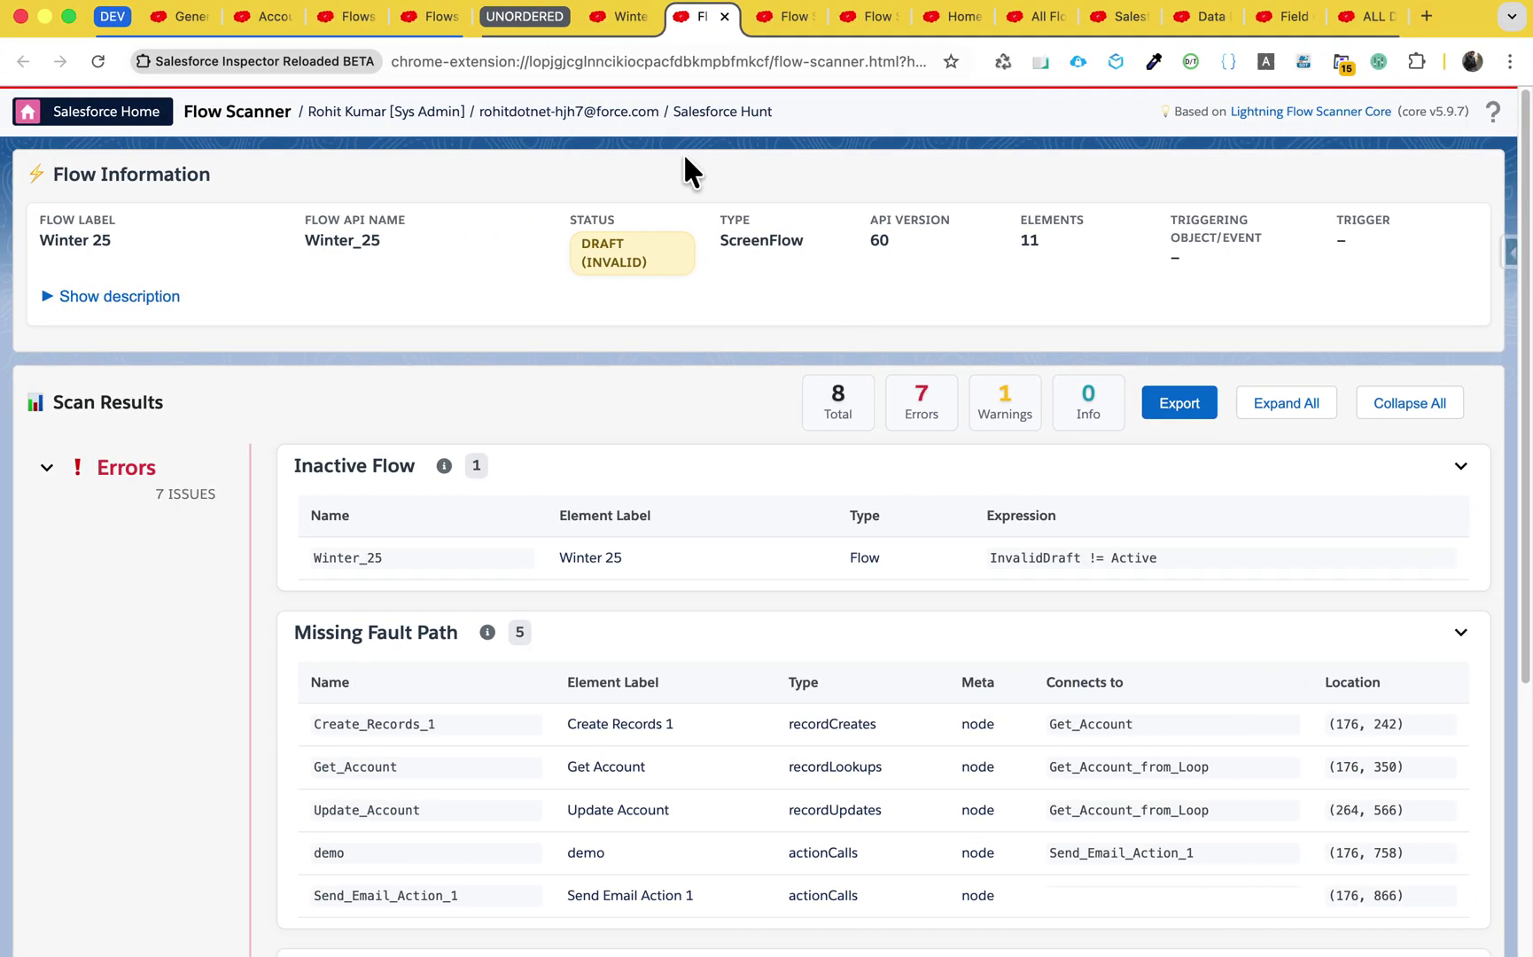
Try other API versions in the Salesforce Inspector popup, return it to 65, and close the popup.
click(1508, 252)
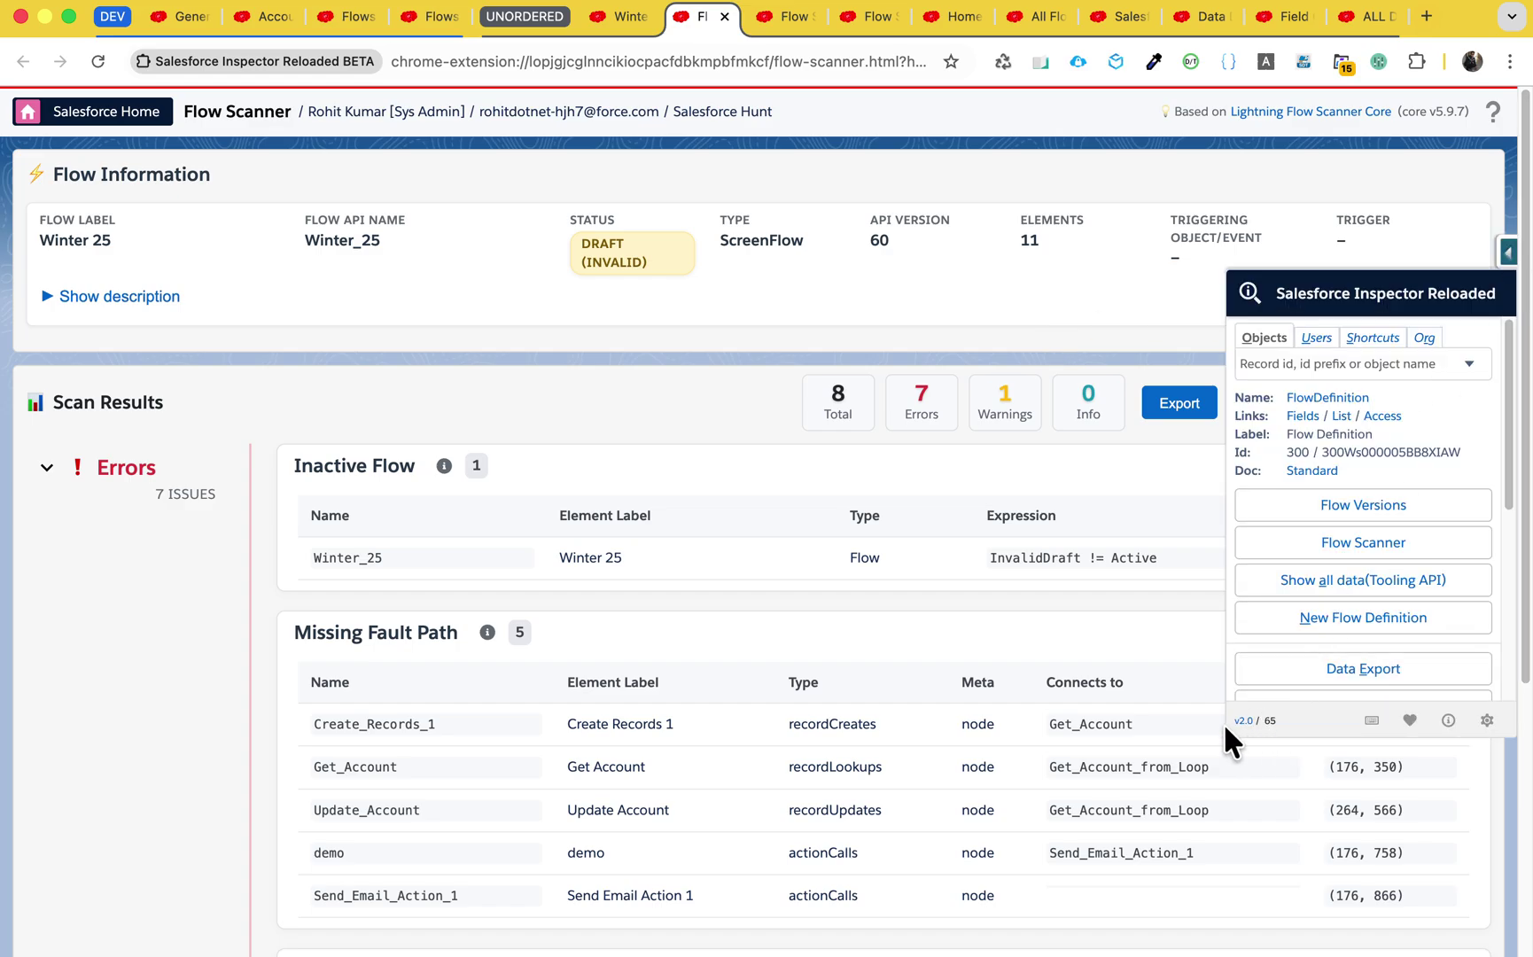
click(1272, 722)
key(Down)
key(Down)
key(Down)
key(Up)
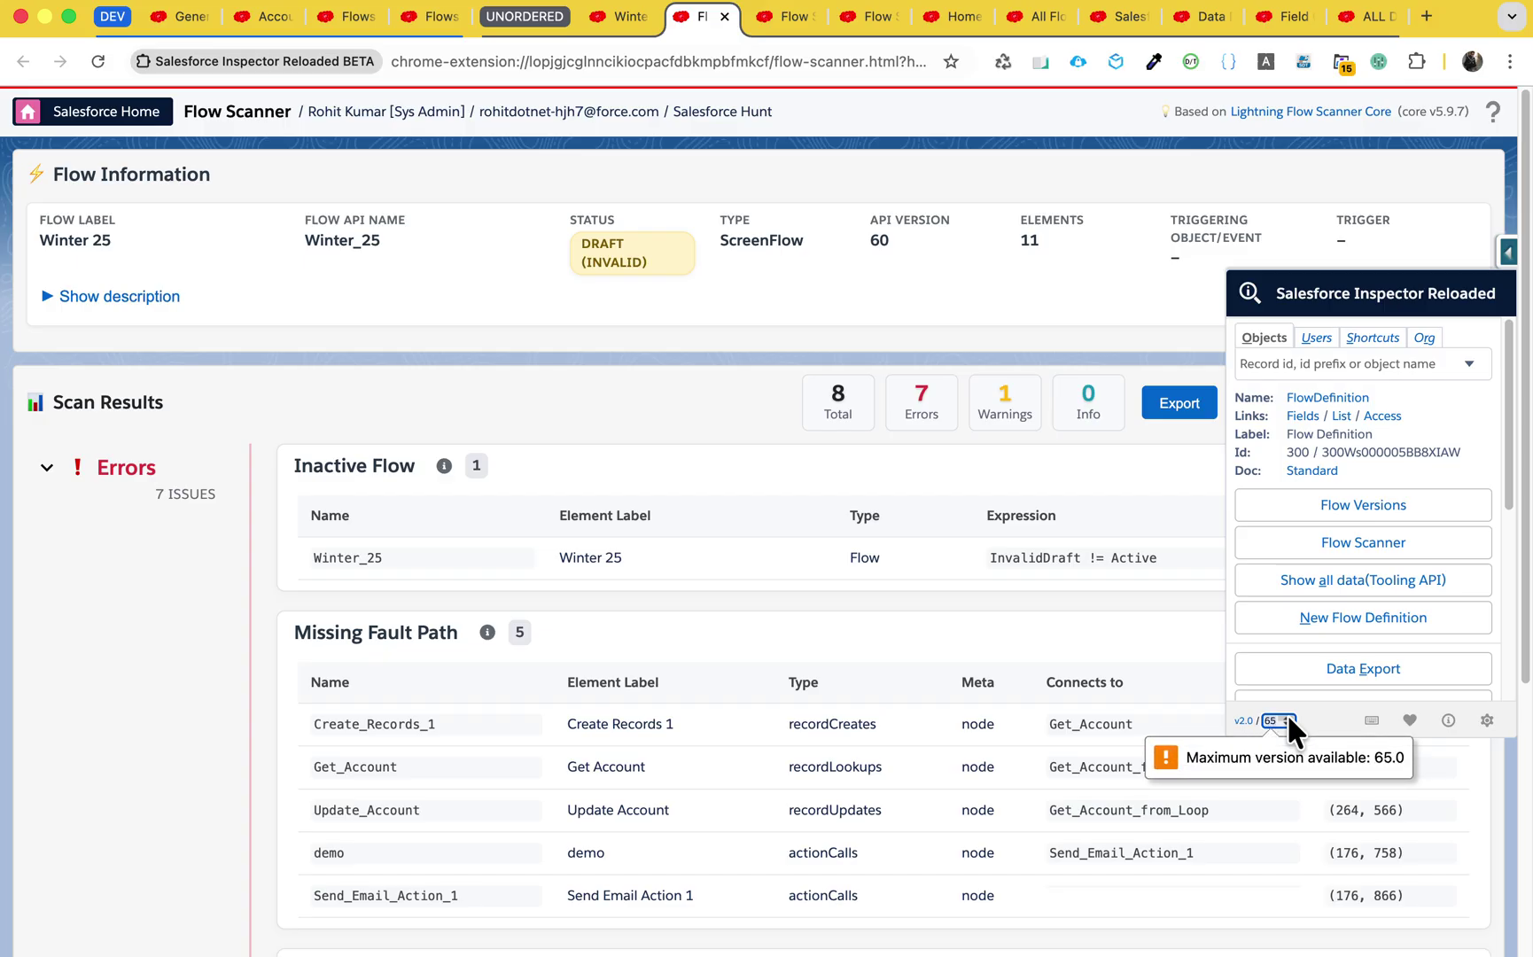
click(1258, 754)
click(958, 330)
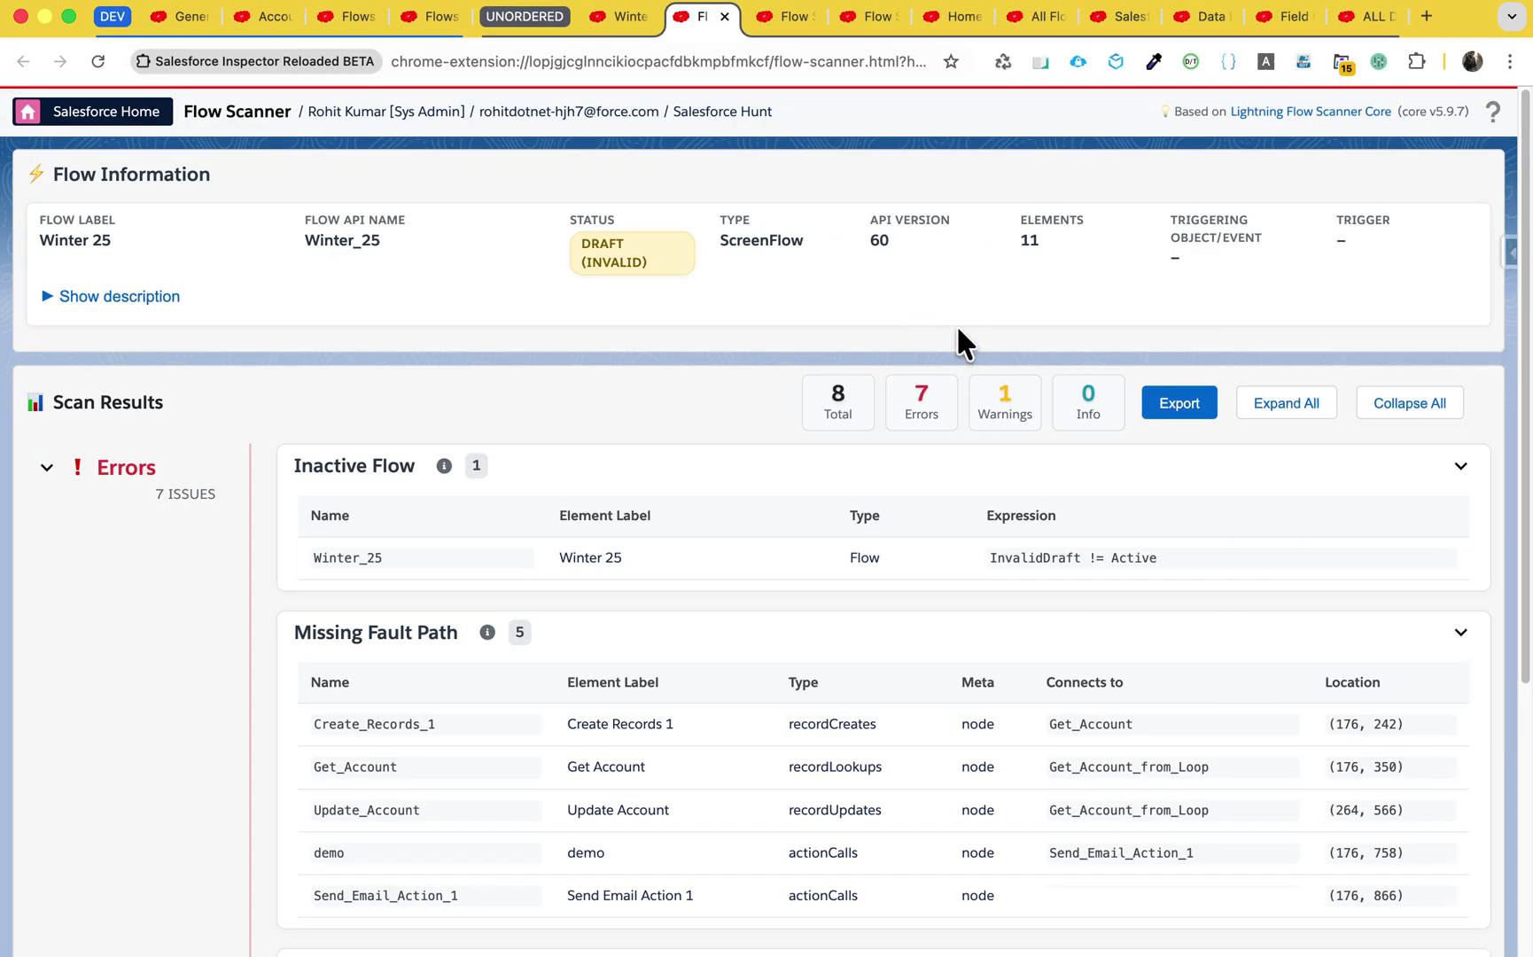
From the Winter 25 org's Flows page, open the Salesforce Inspector options and check the Custom Shortcuts settings.
click(442, 15)
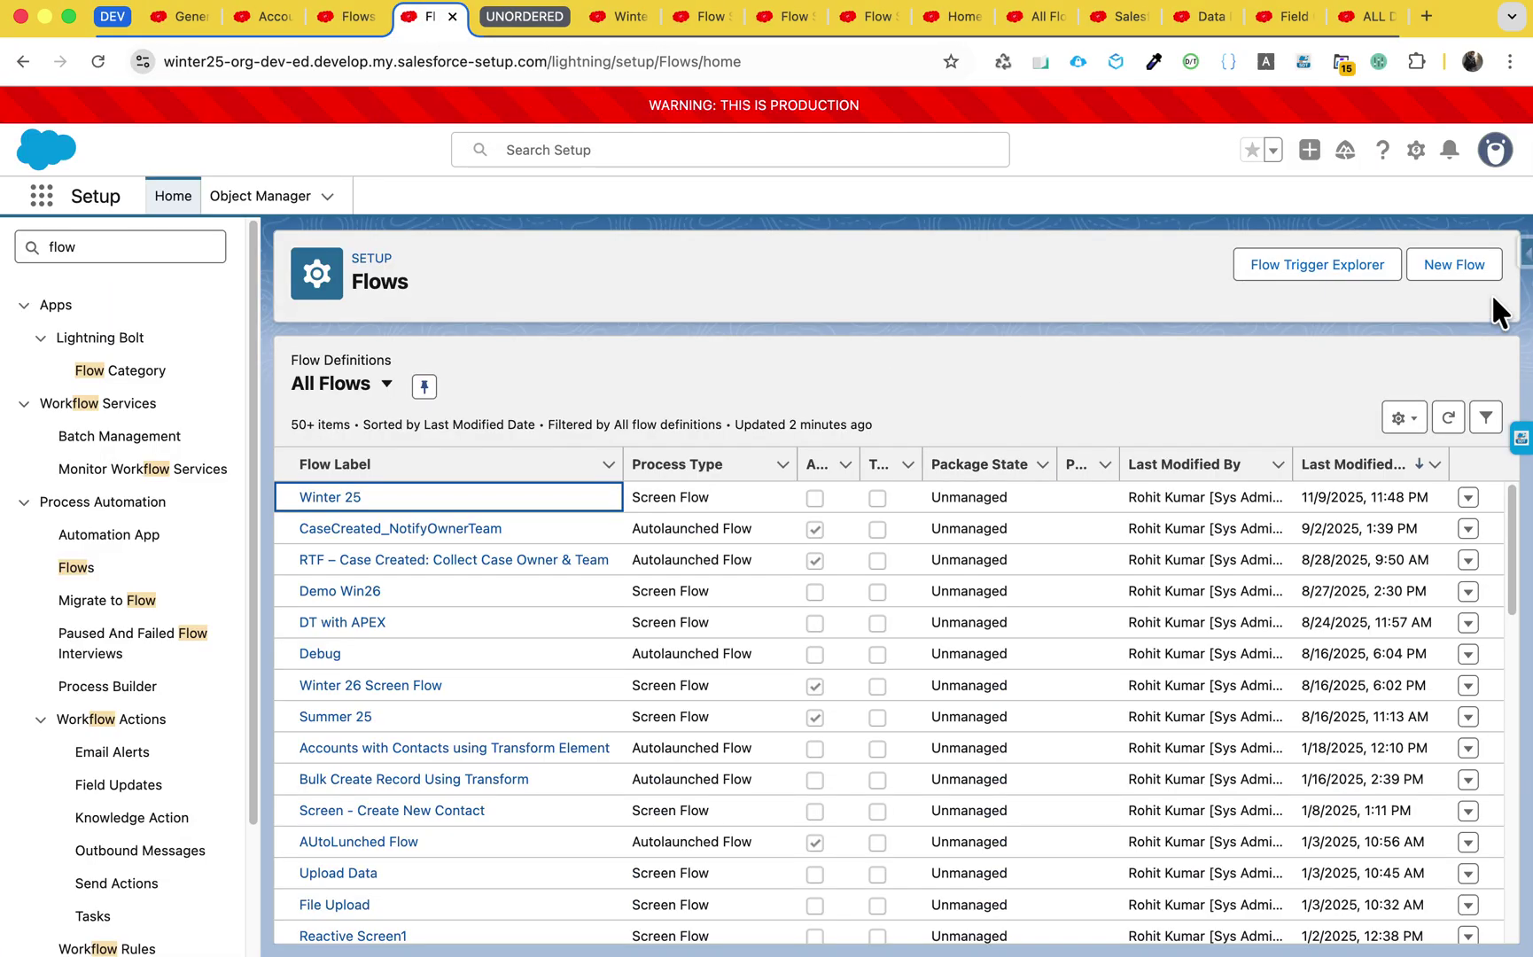
click(1522, 264)
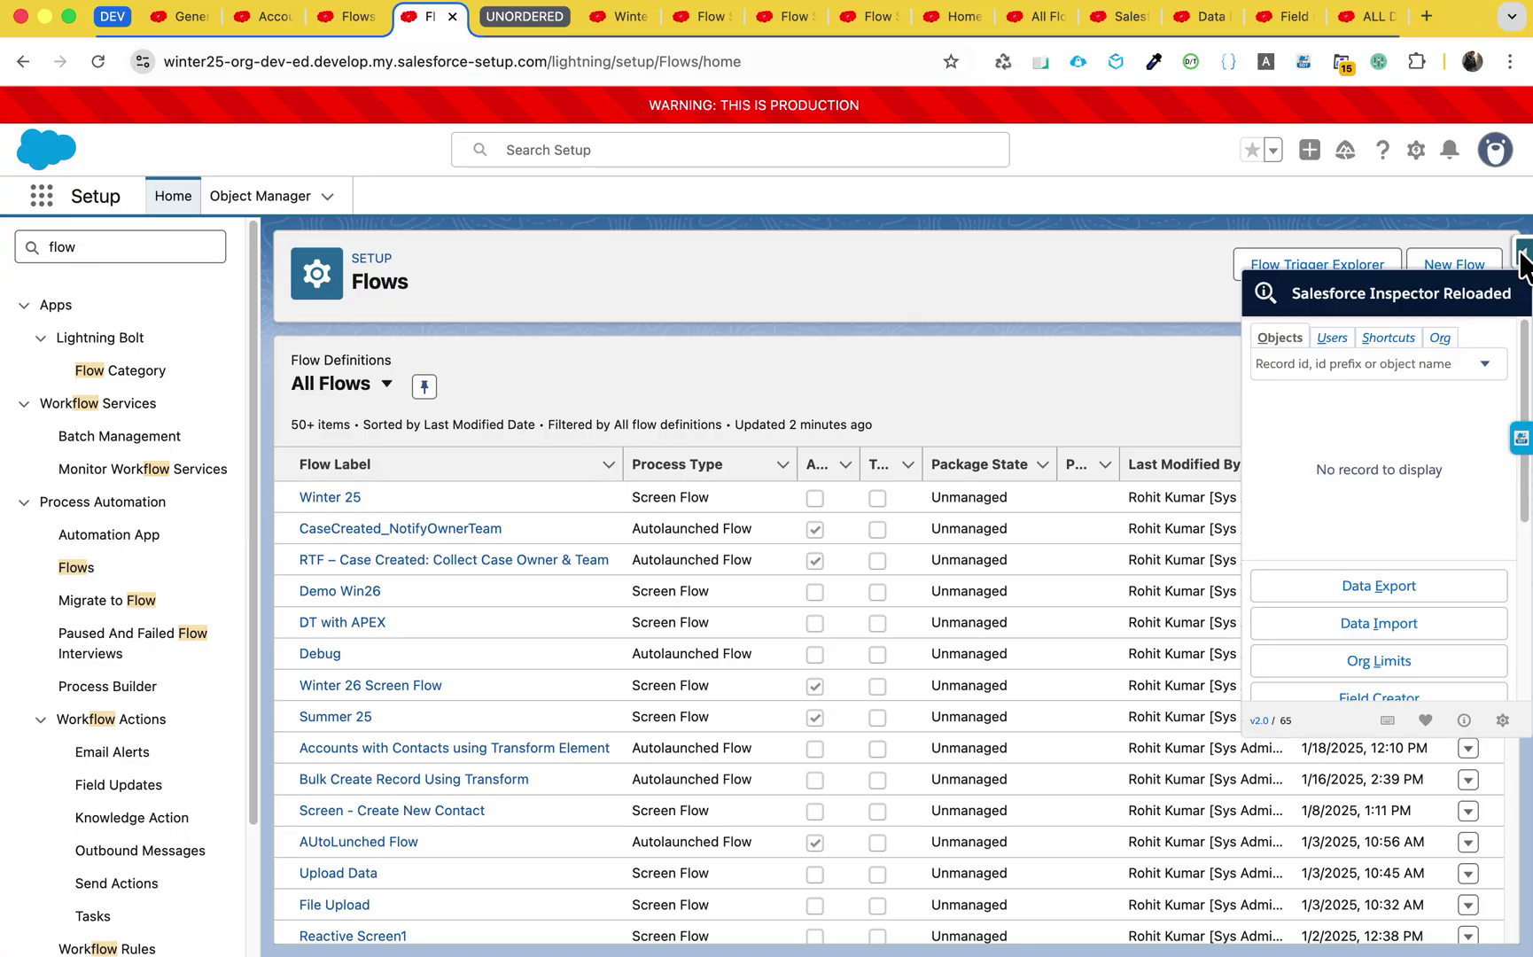
click(1403, 341)
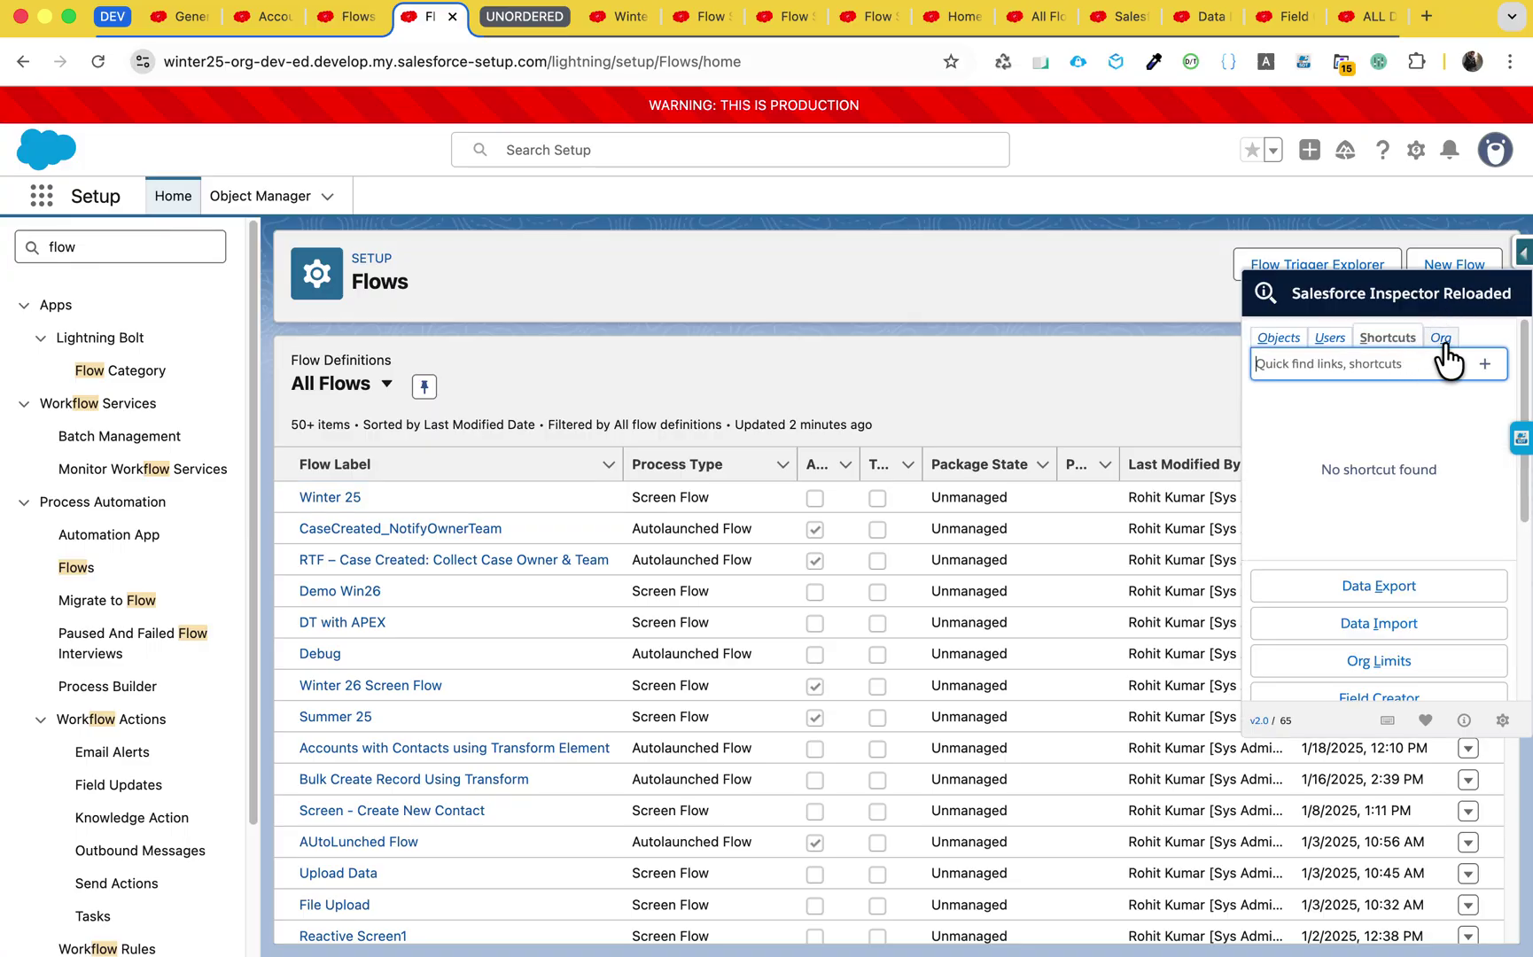
click(1502, 720)
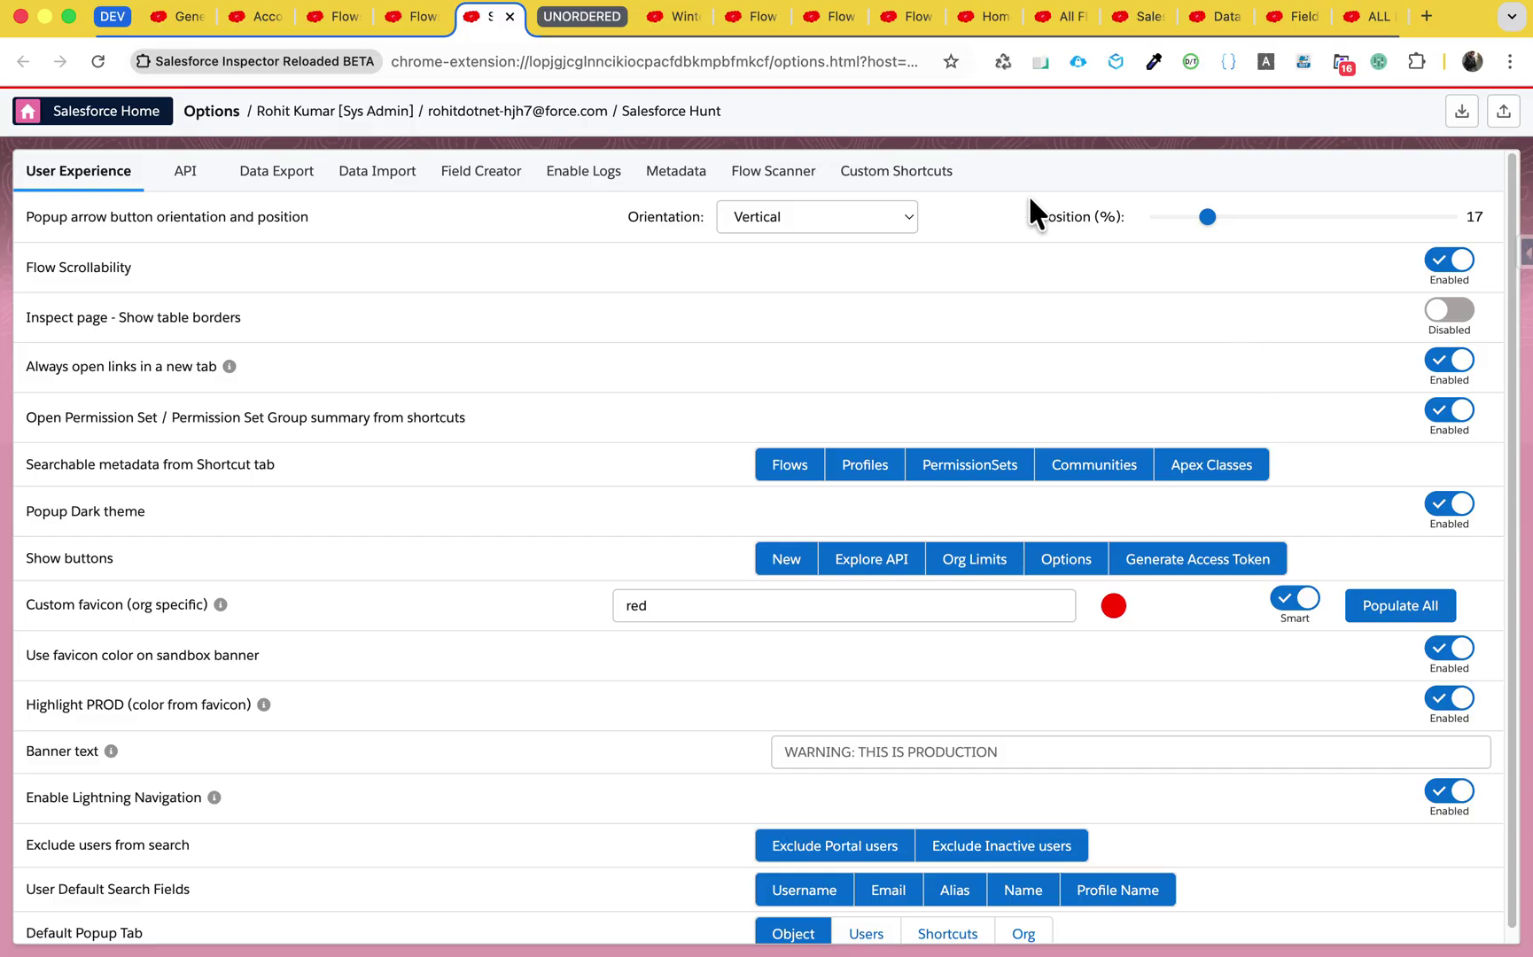
click(902, 177)
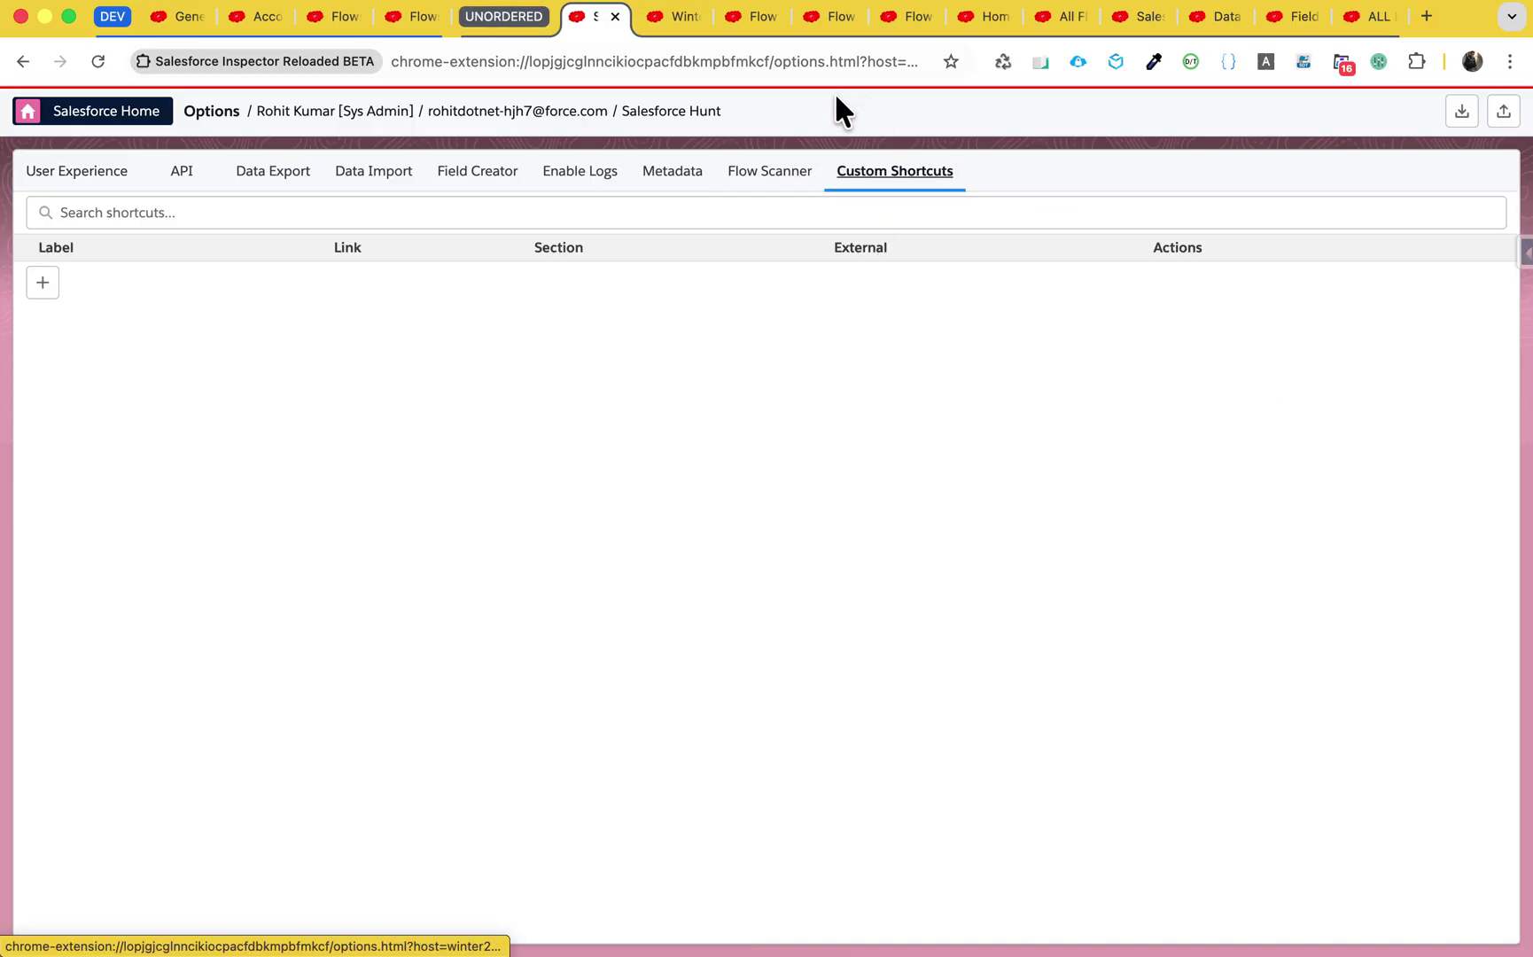
Switch to the org showing the Account object's fields and open its Custom Shortcuts settings in the Salesforce Inspector options.
click(244, 19)
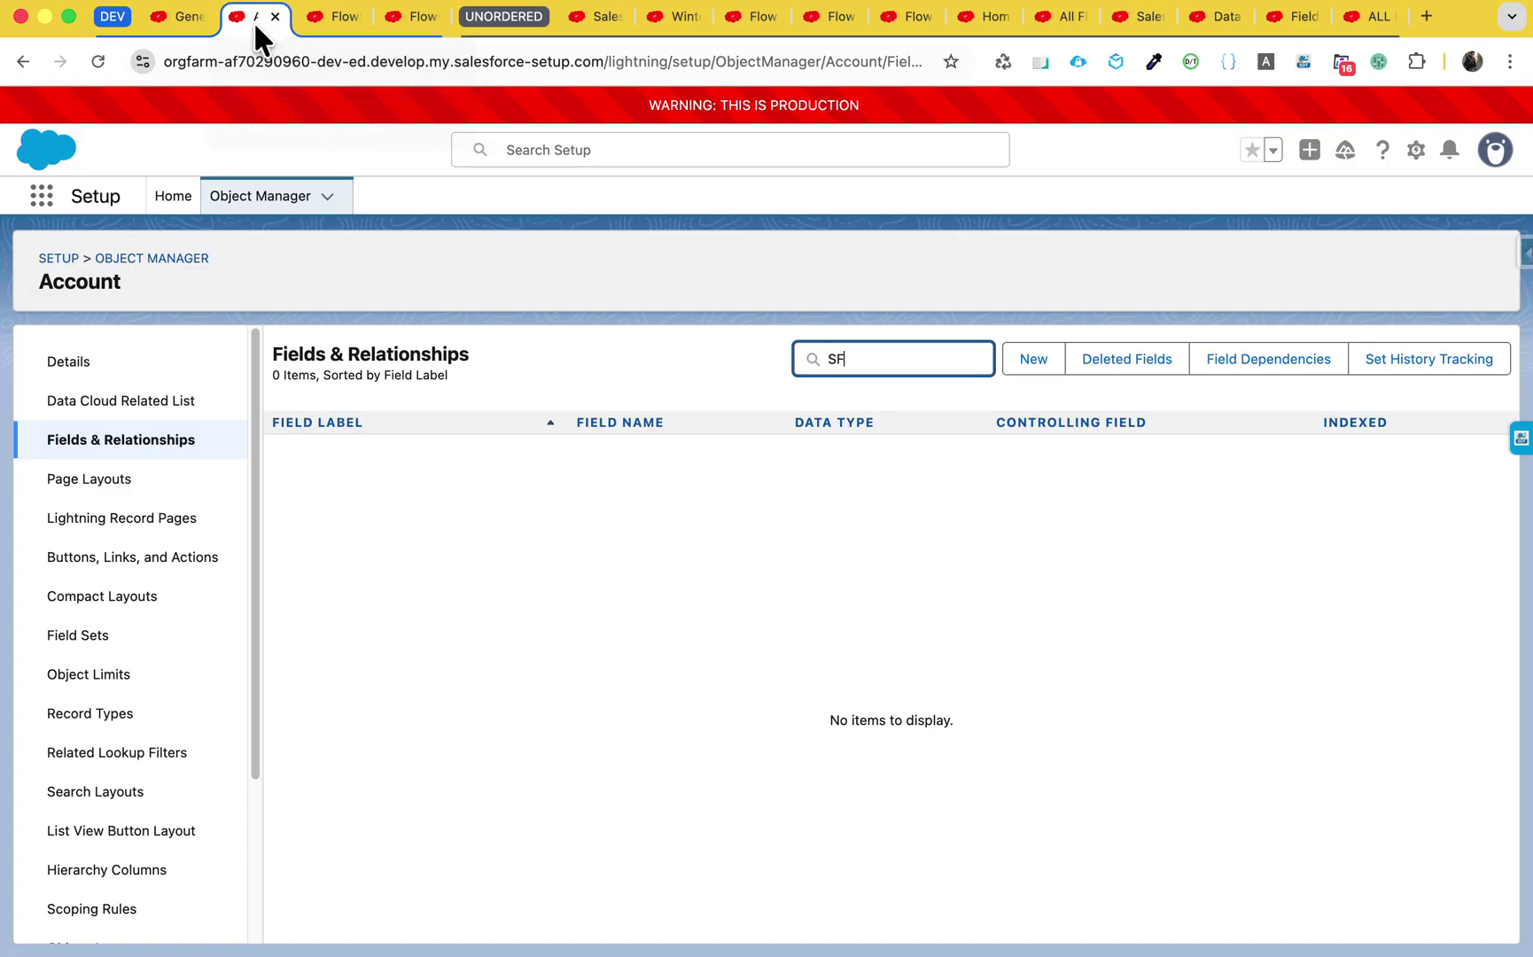
click(1521, 254)
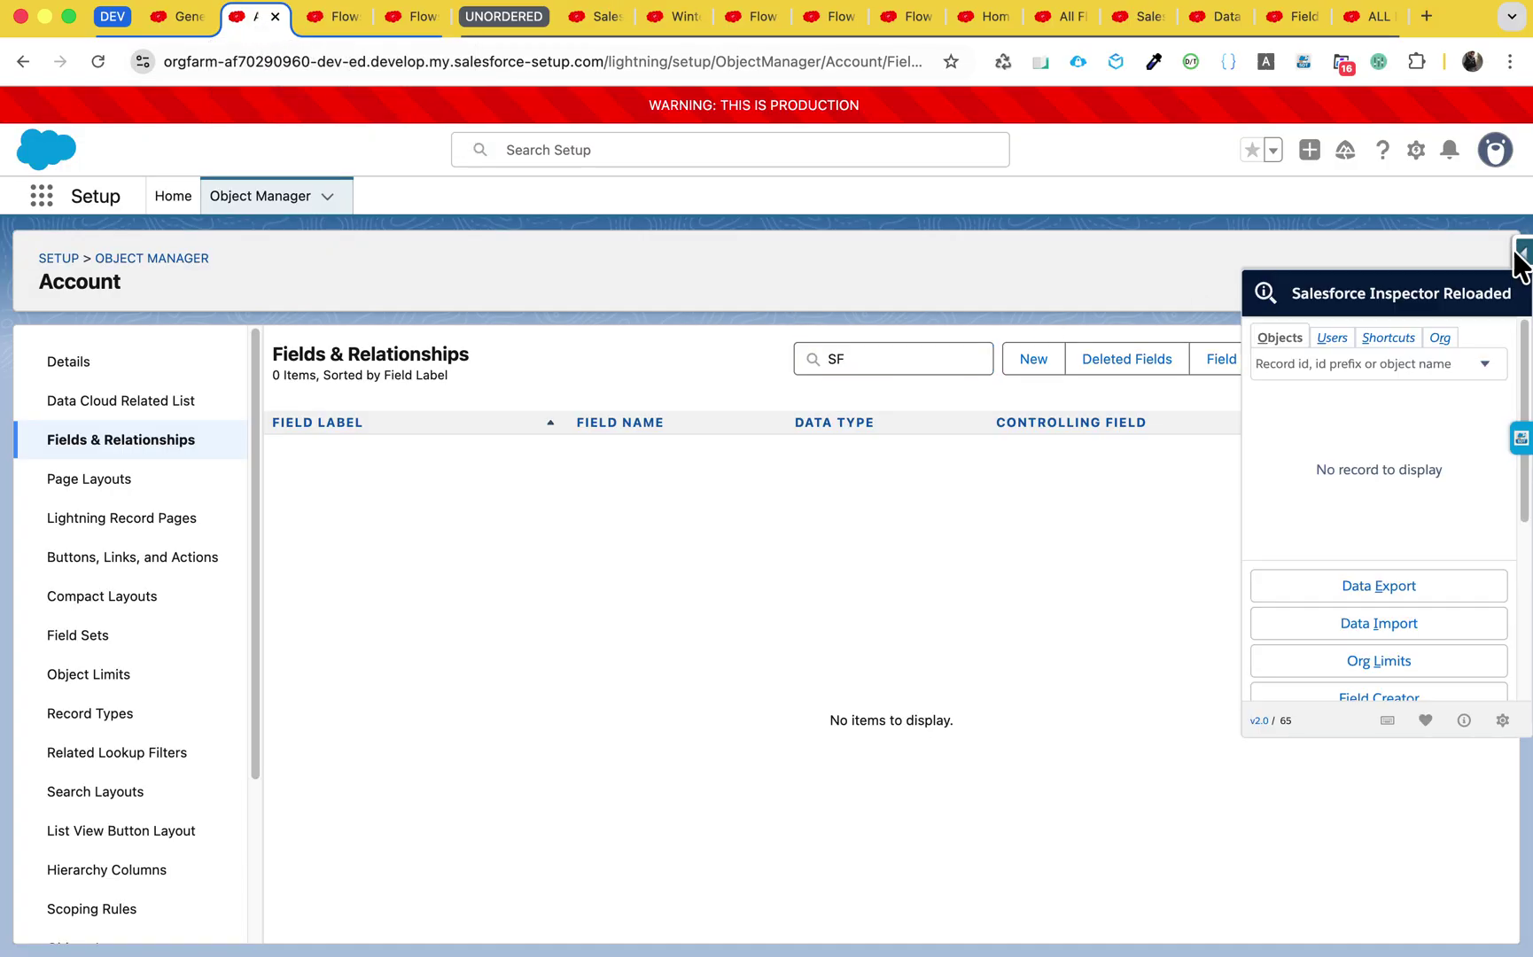
click(1501, 722)
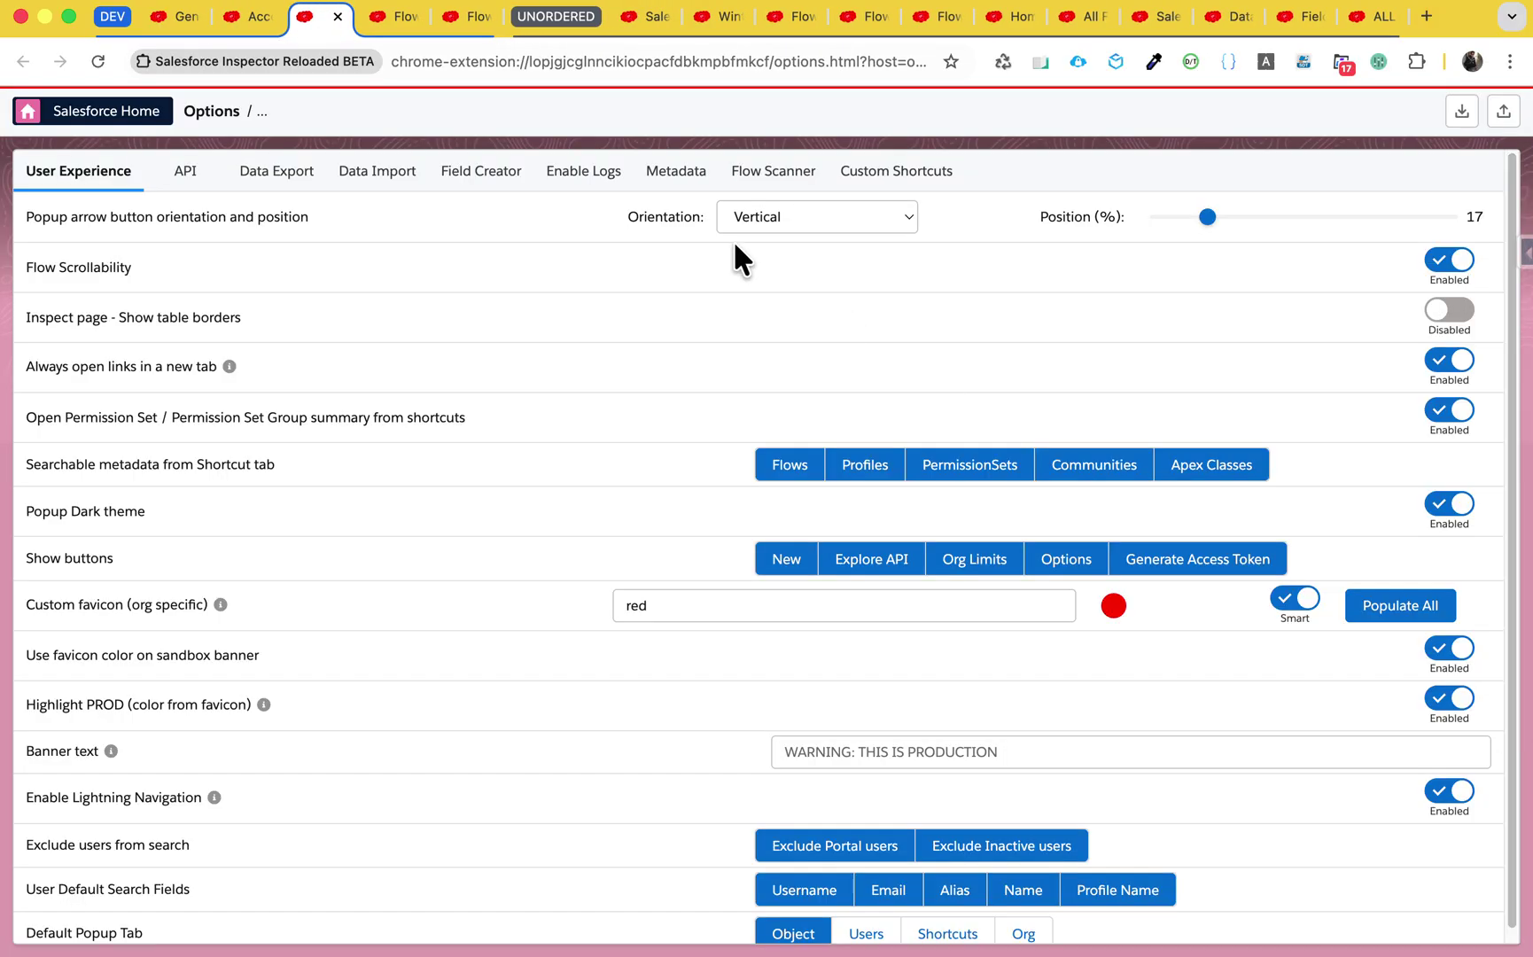
click(883, 178)
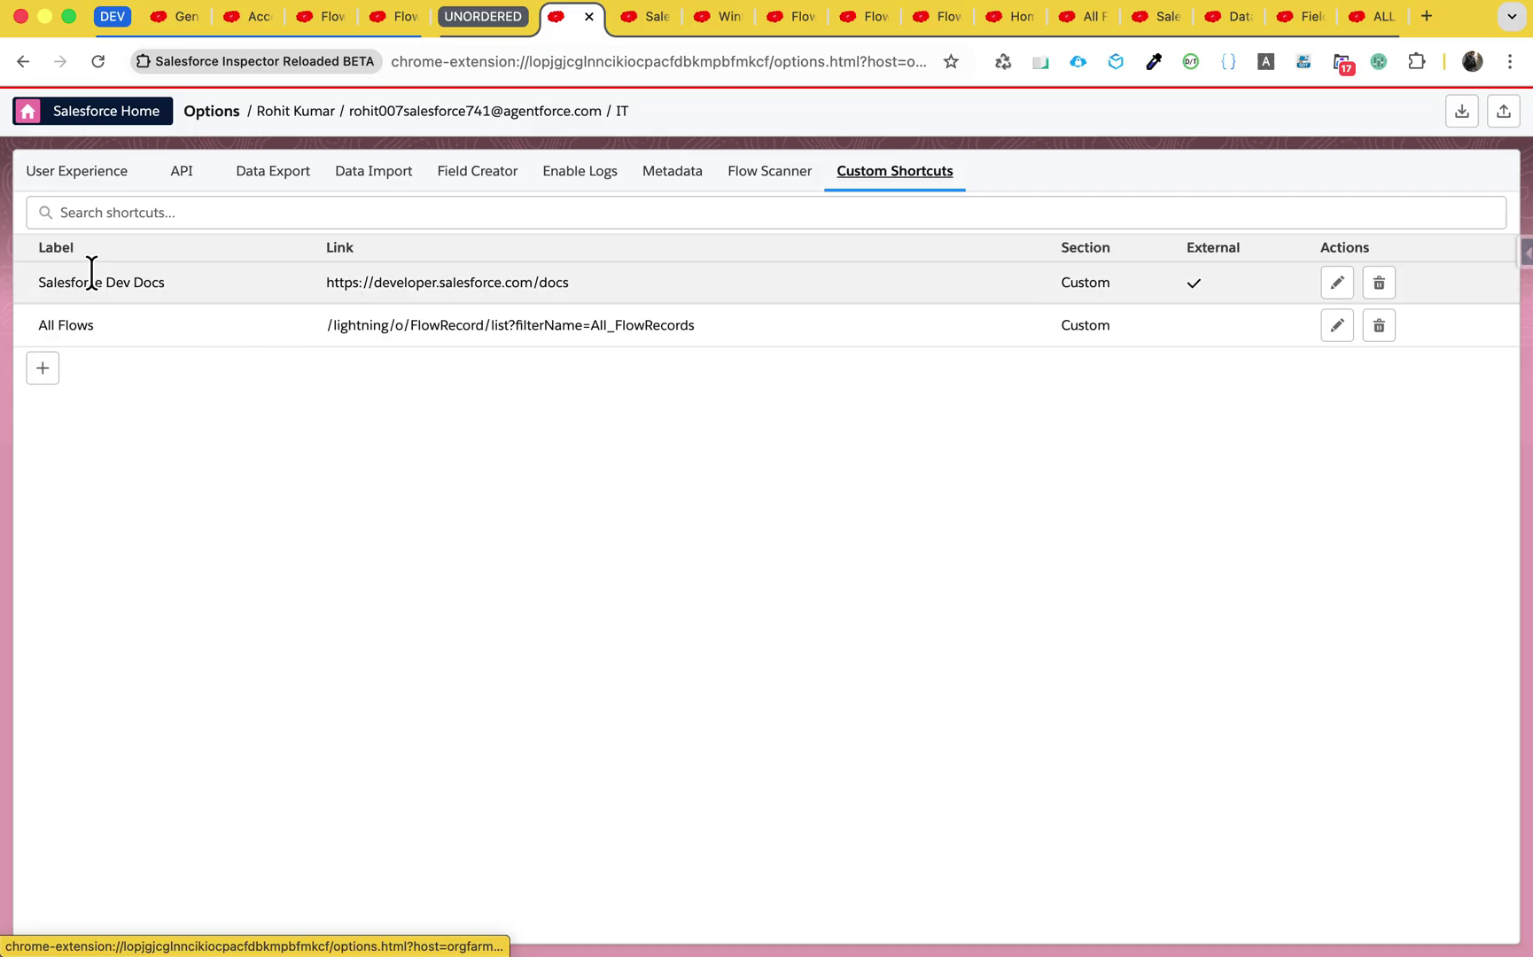
Start and discard a blank custom shortcut, and open the Salesforce Dev Docs shortcut by searching the Inspector popup's shortcuts for "Salesforce Dev".
click(46, 373)
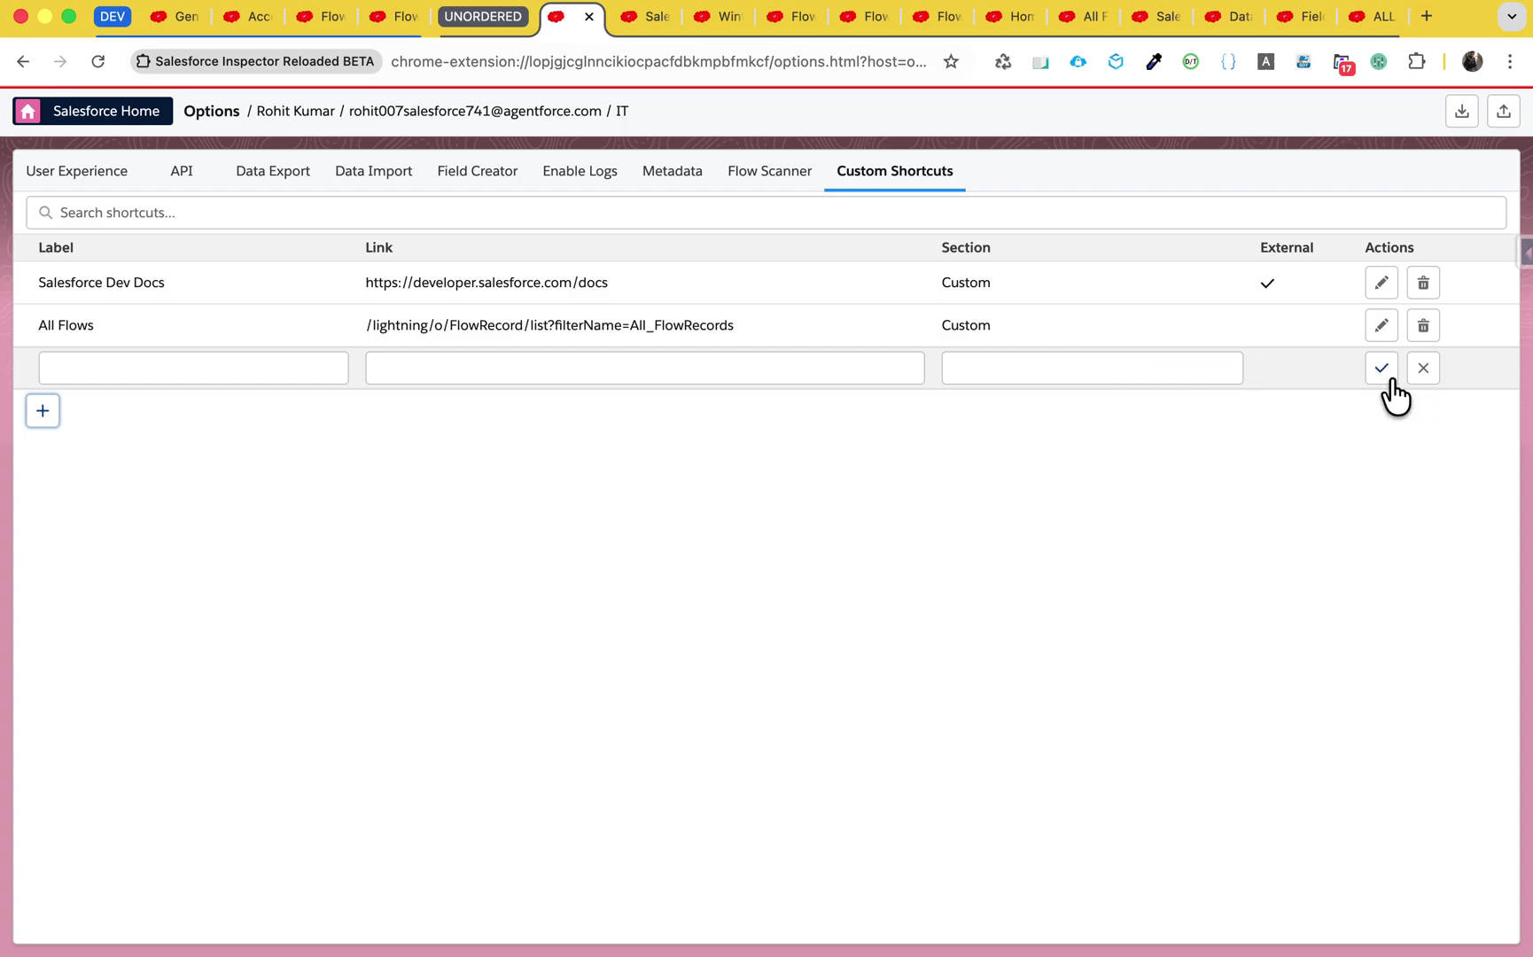
click(1422, 370)
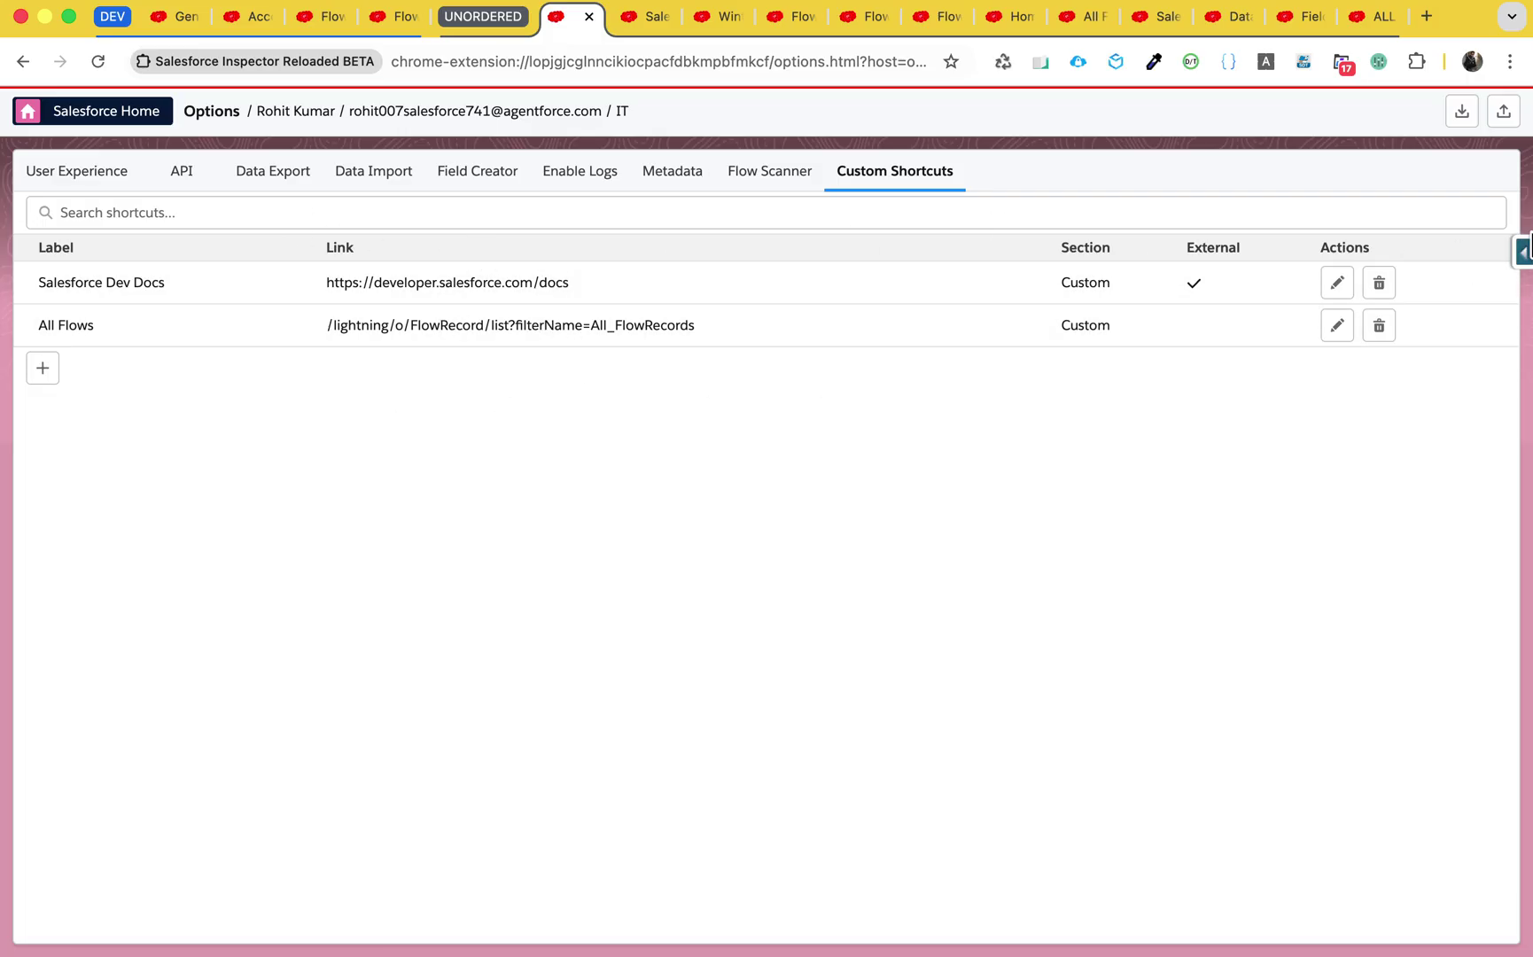
click(1526, 252)
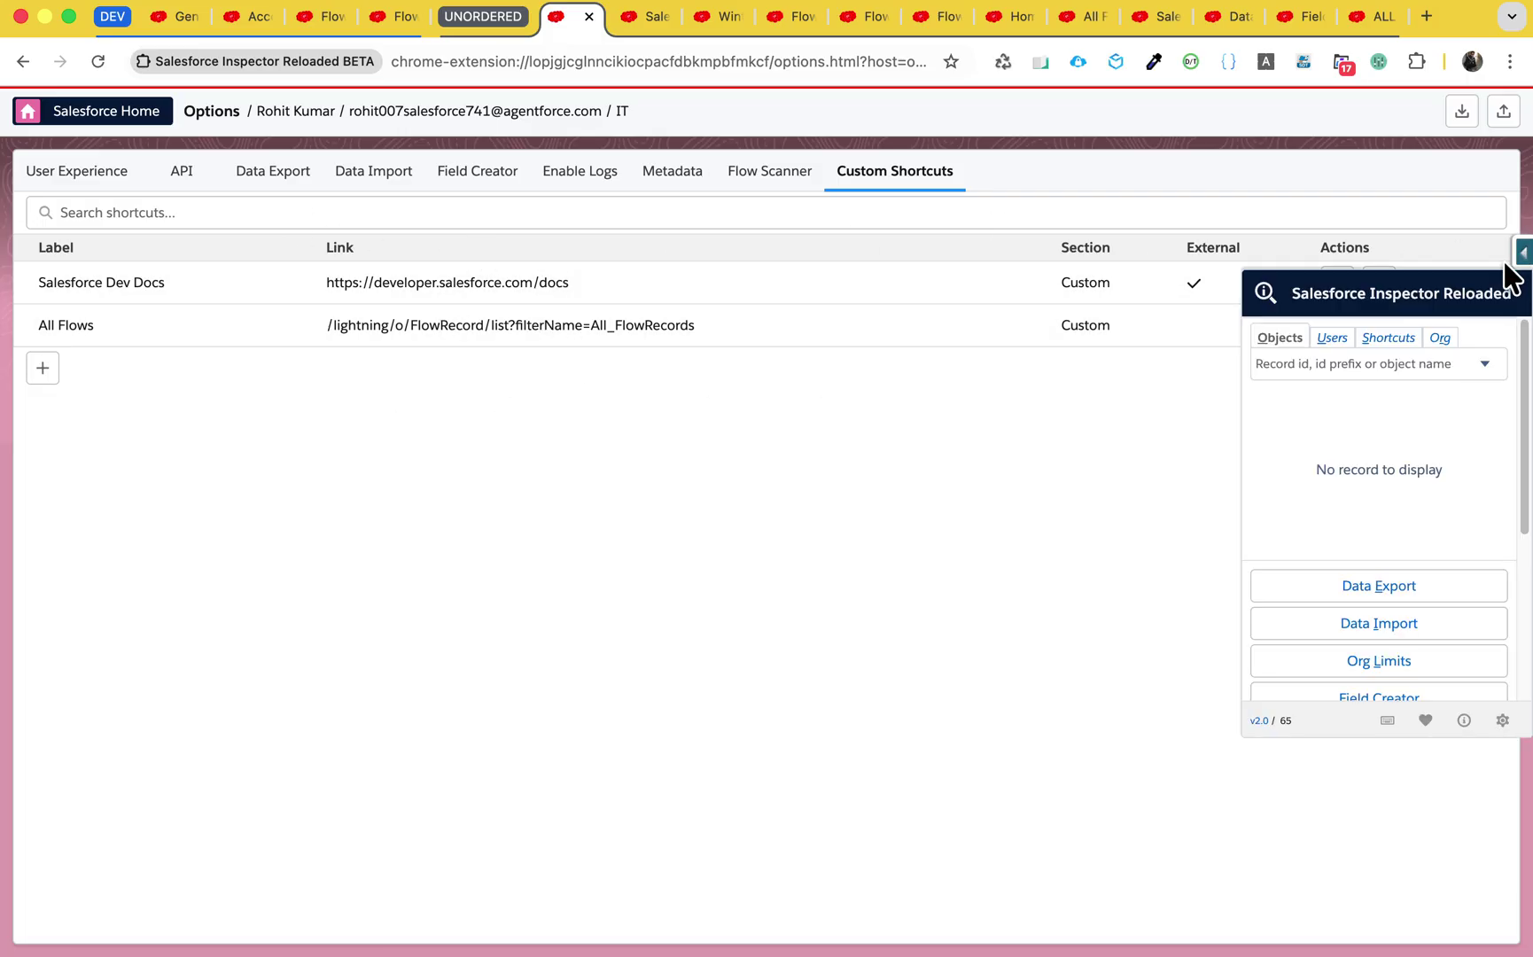
click(1391, 340)
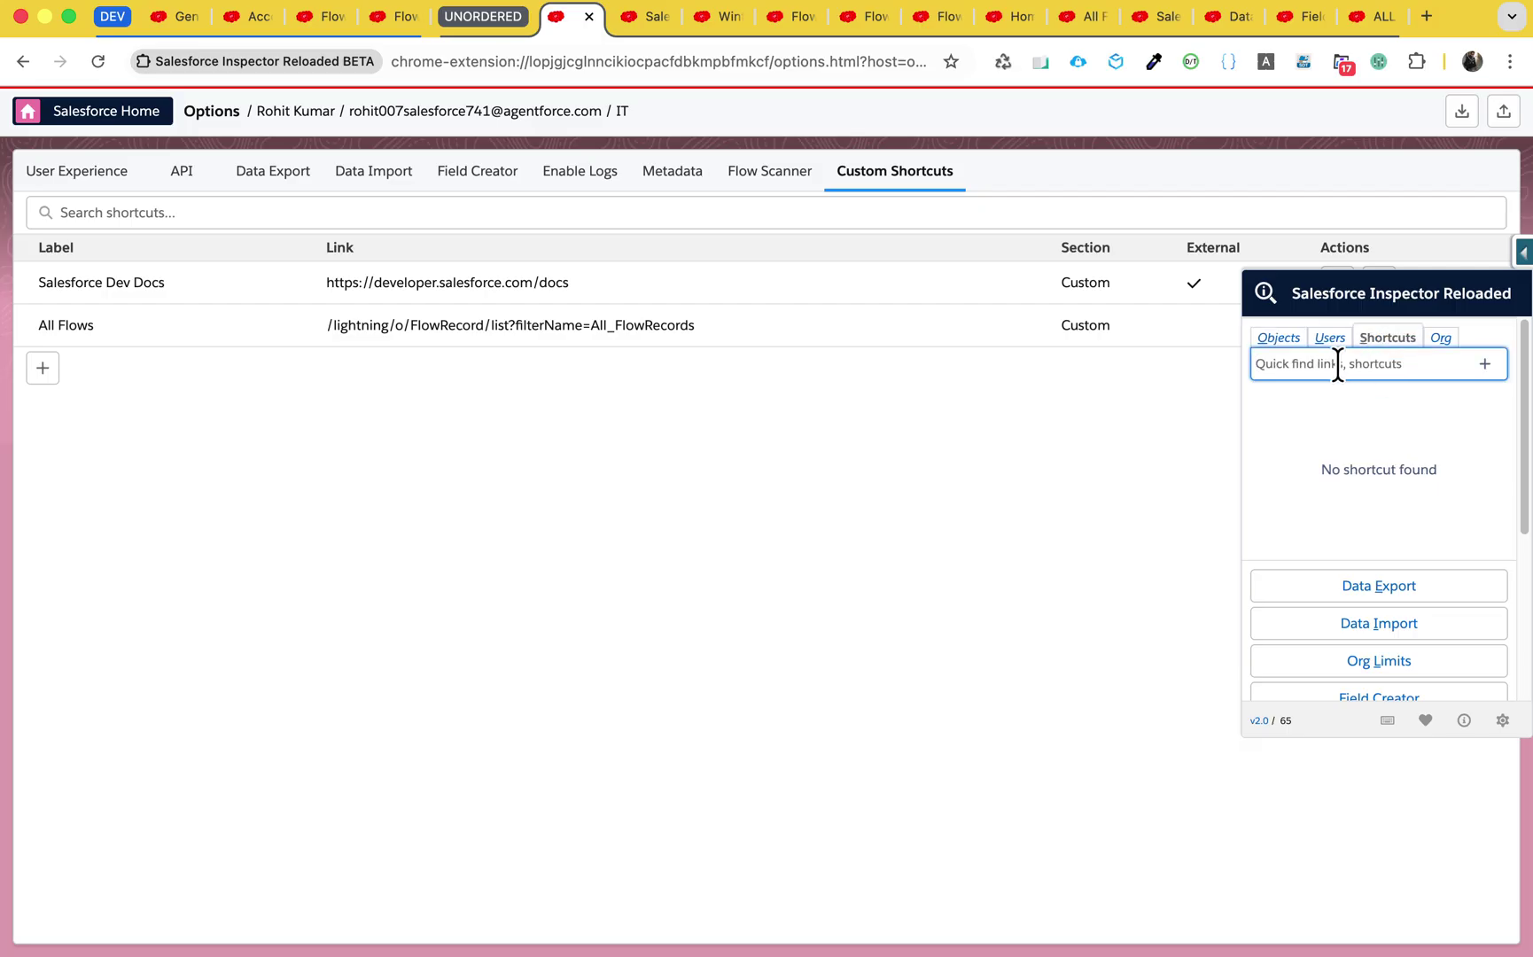
text(Salesforce Dev)
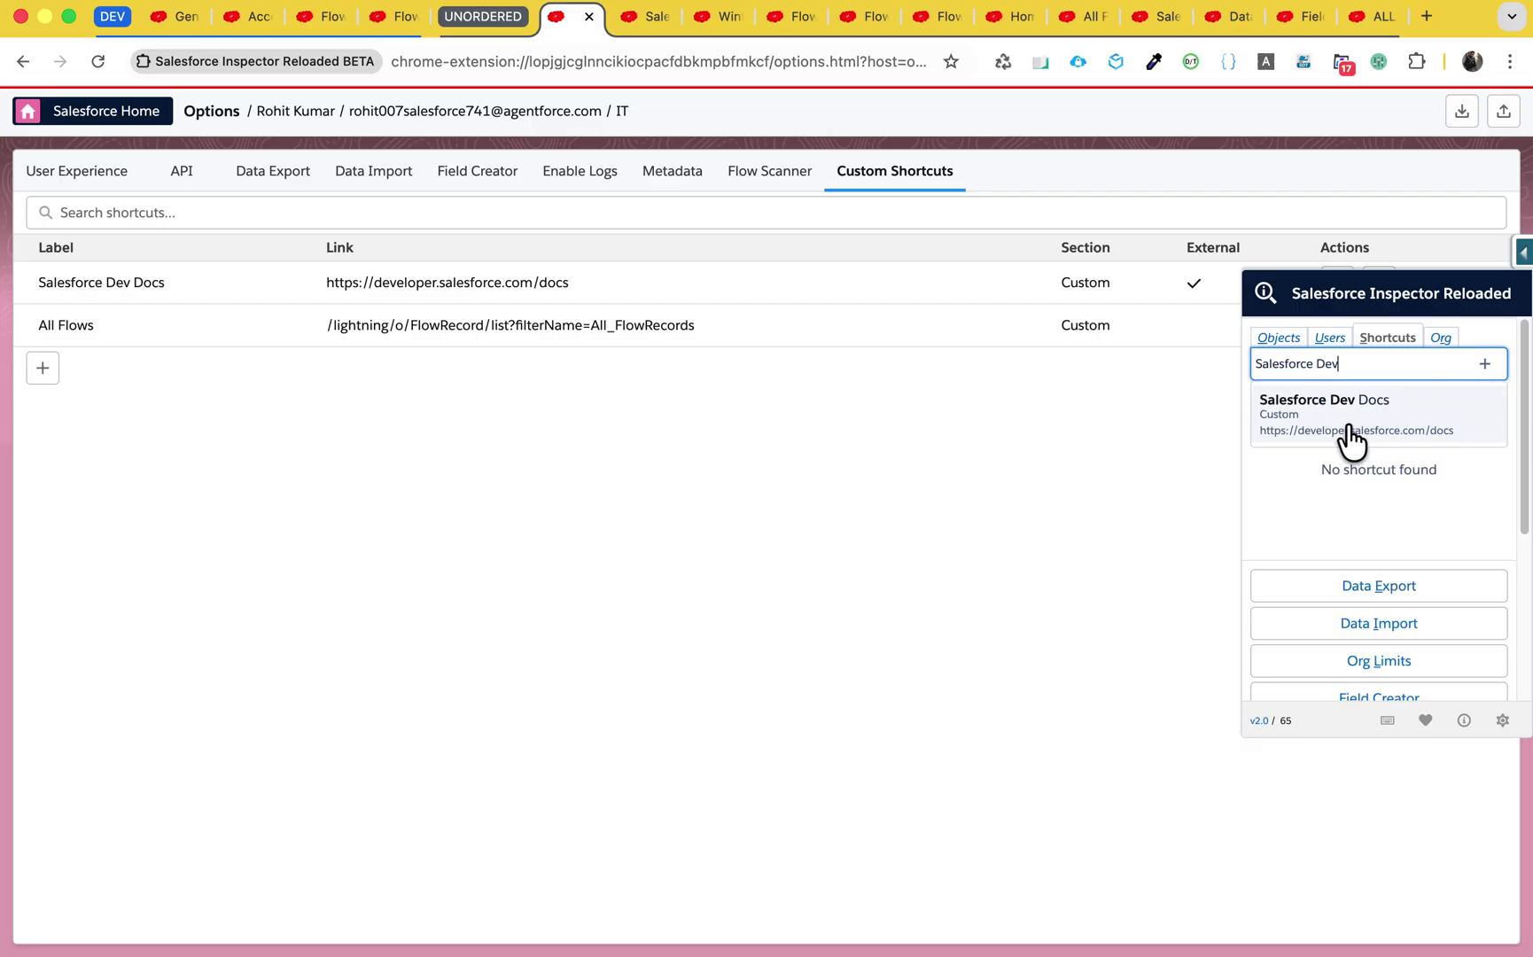
click(1351, 435)
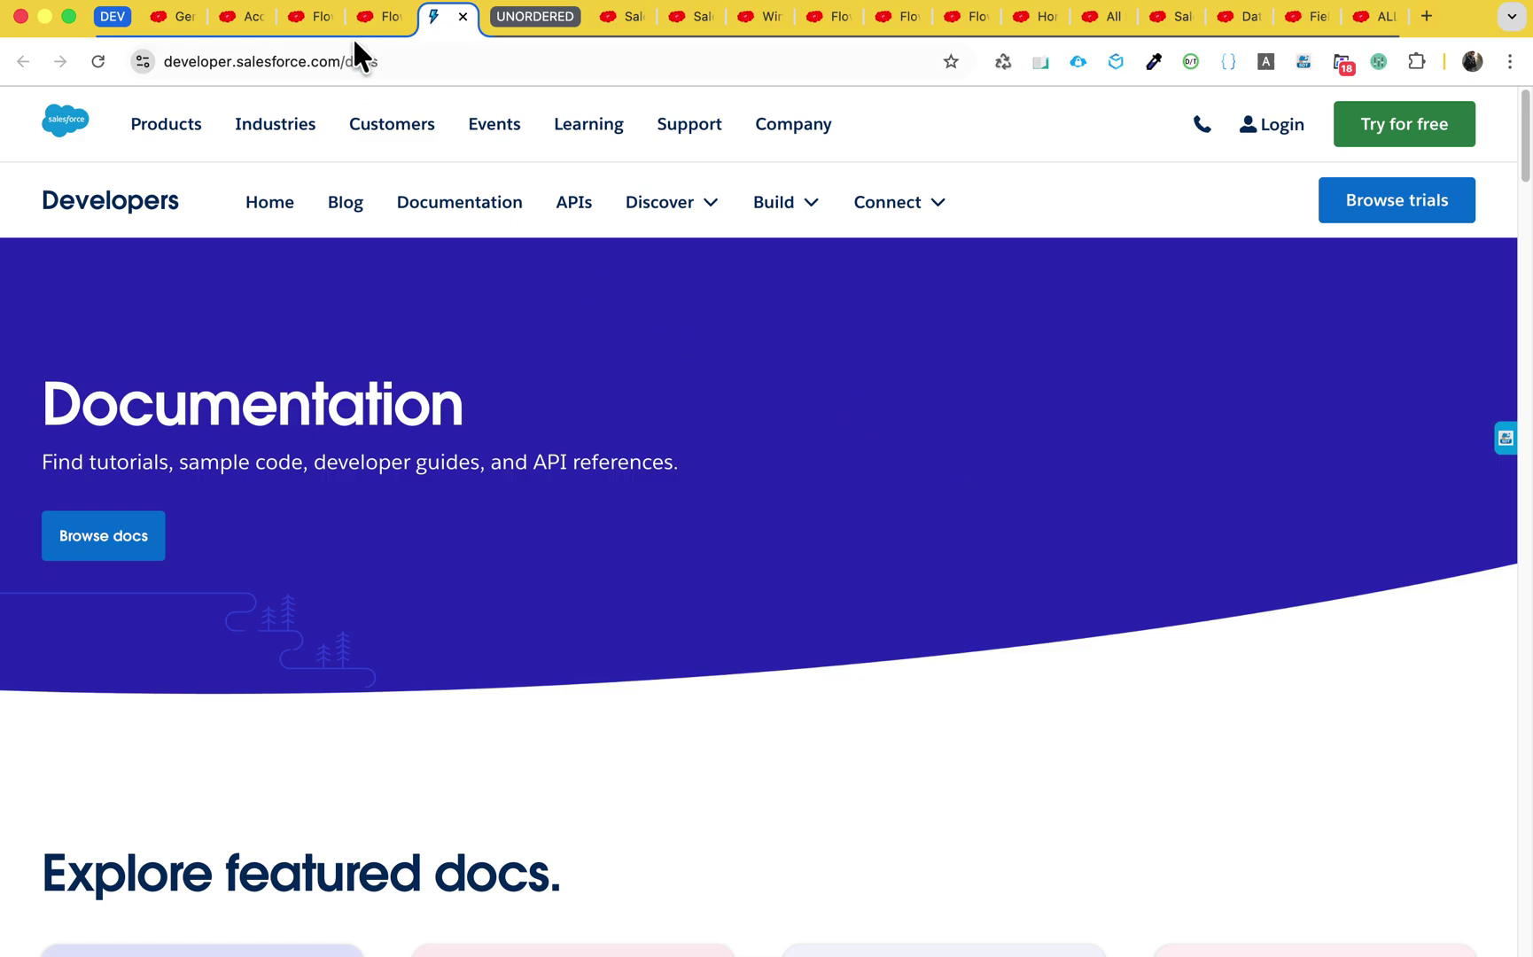
On the orgfarm org's Flows setup page, search the Inspector popup's shortcuts for "All flow" and open the All Flows custom shortcut.
click(372, 21)
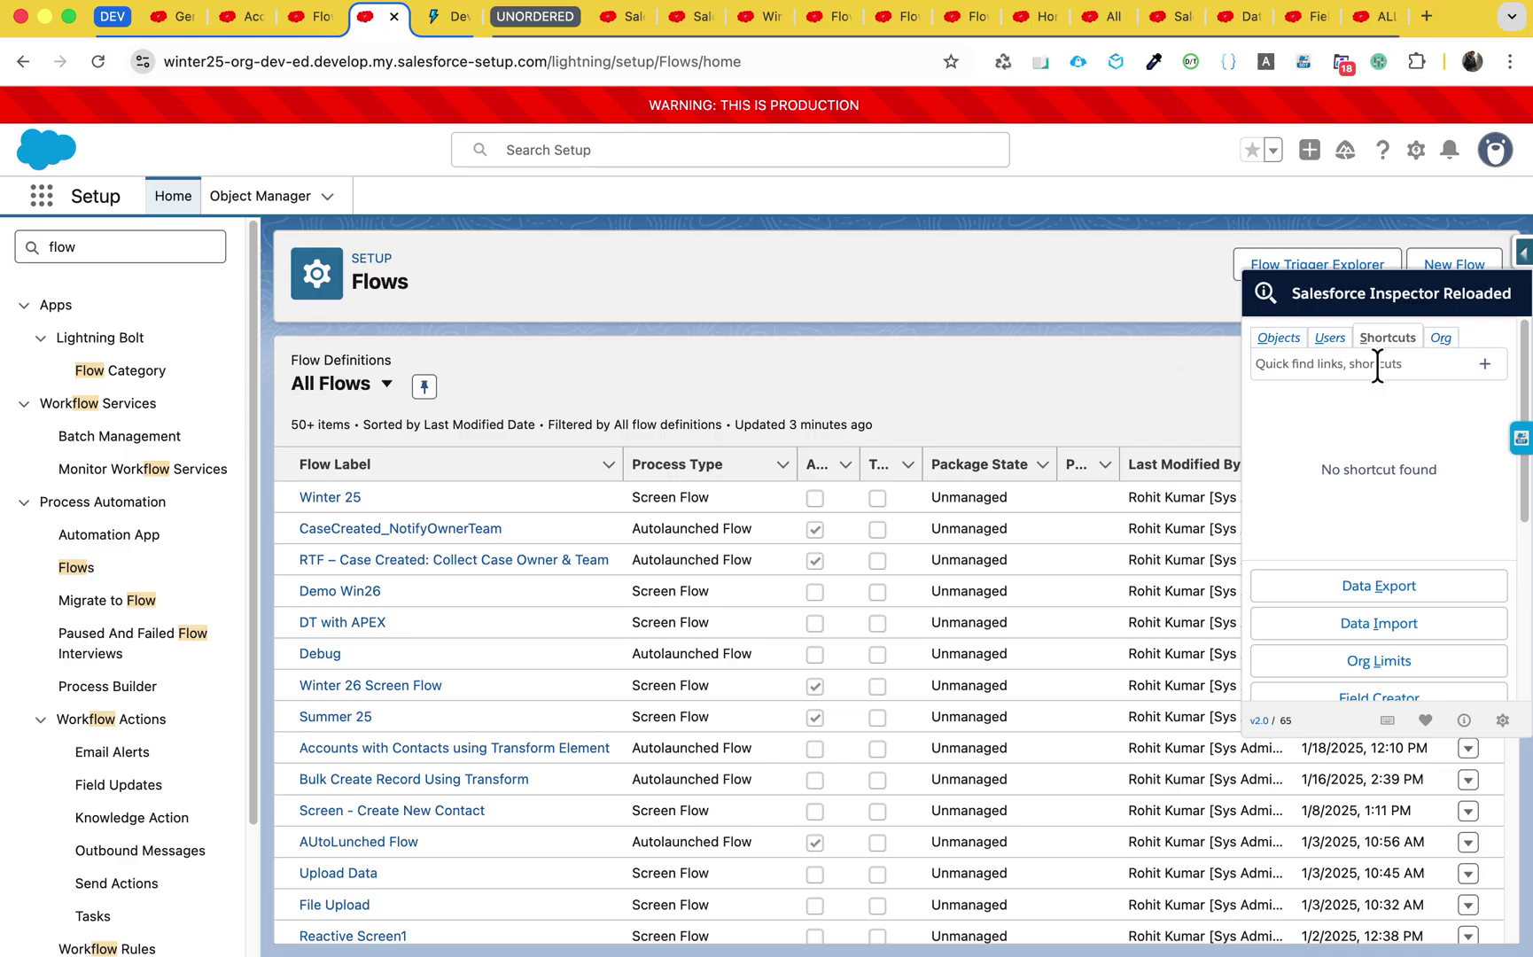
click(302, 17)
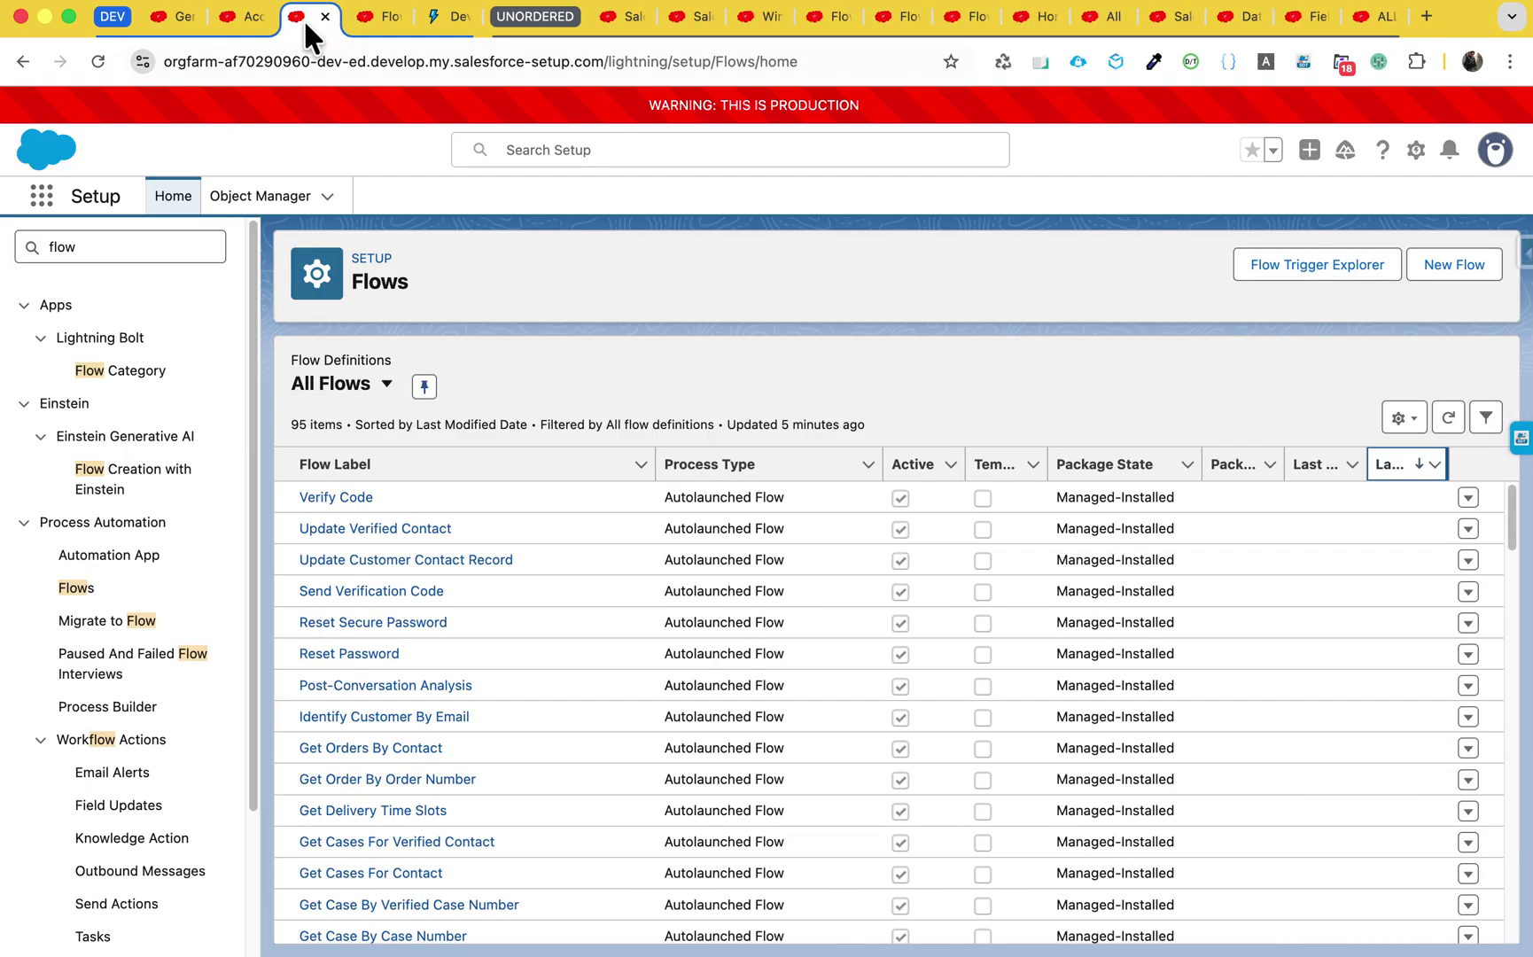
click(1524, 253)
click(1398, 346)
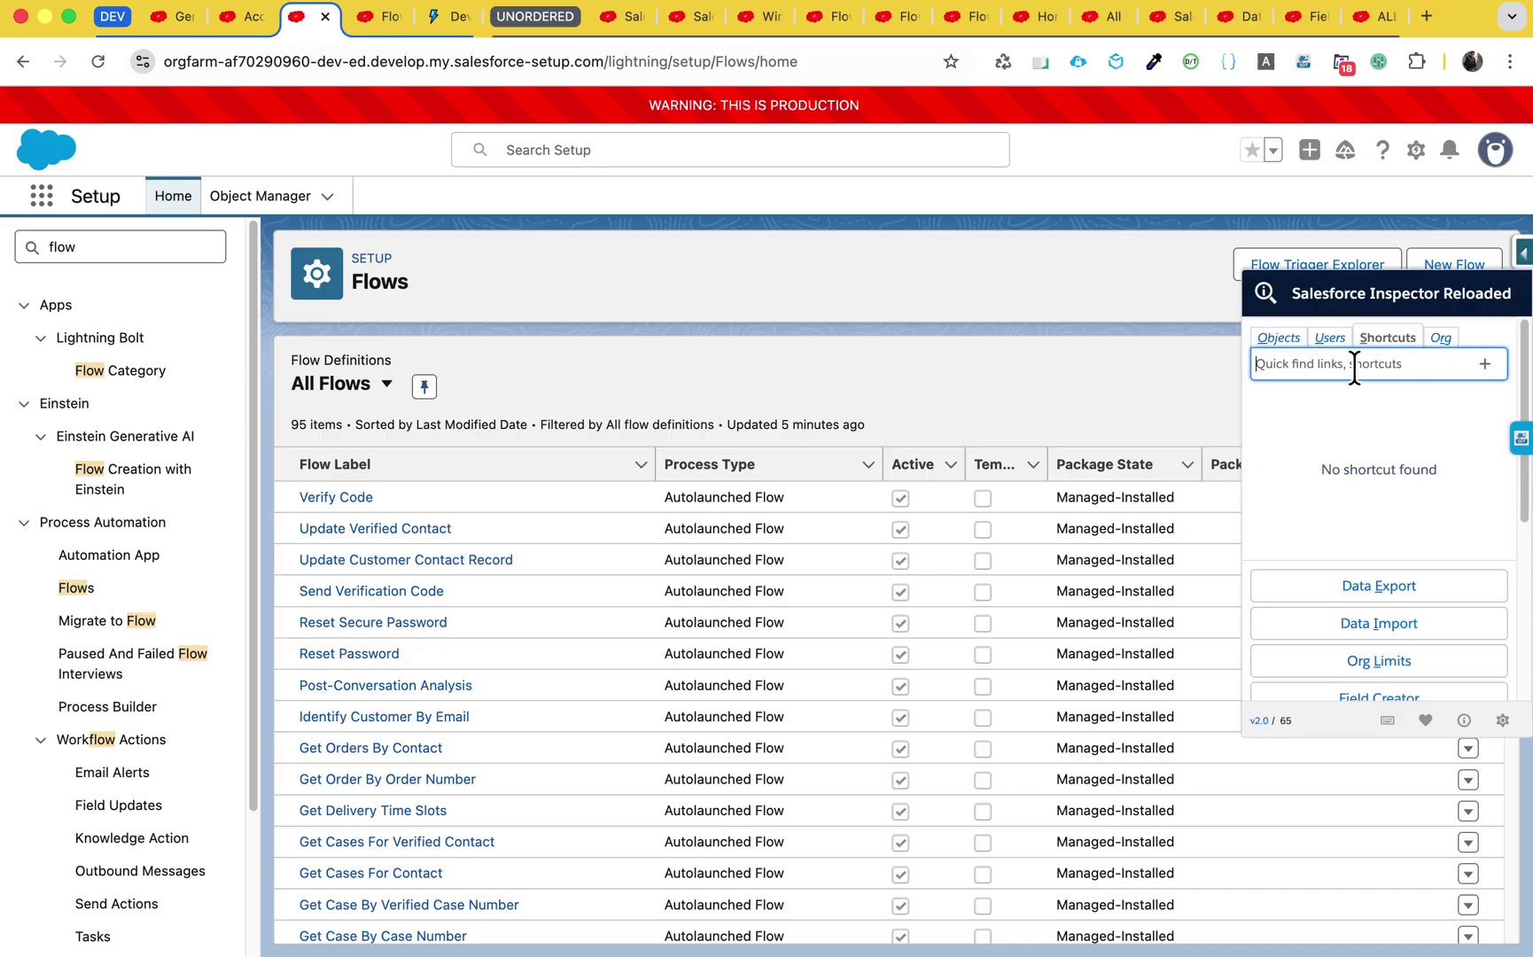
text(All flow)
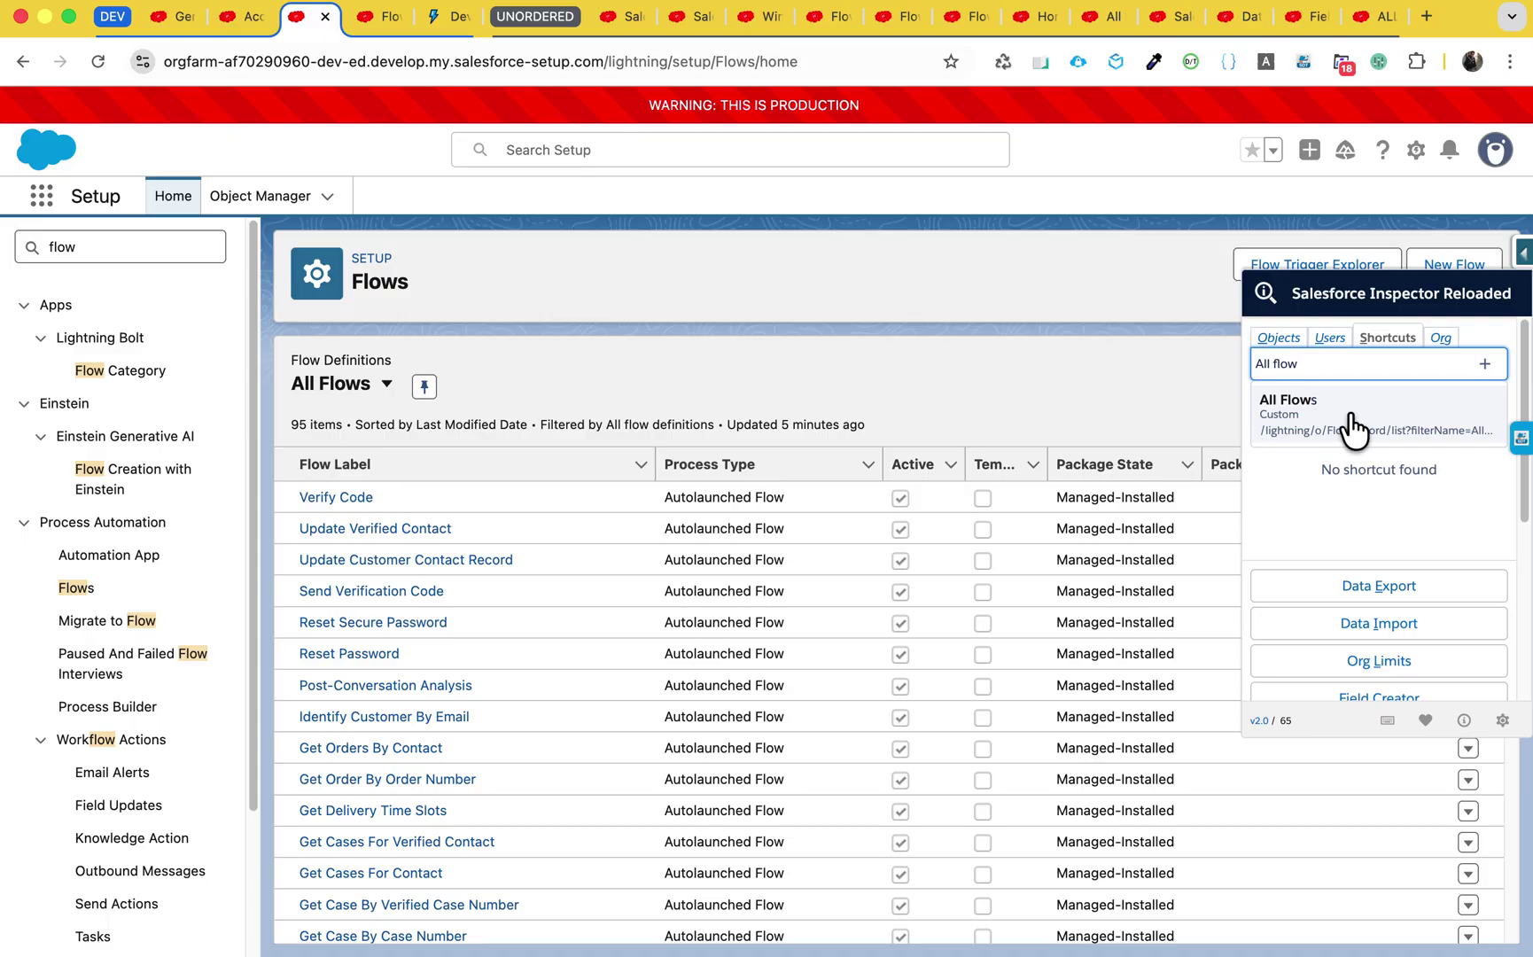
click(1348, 412)
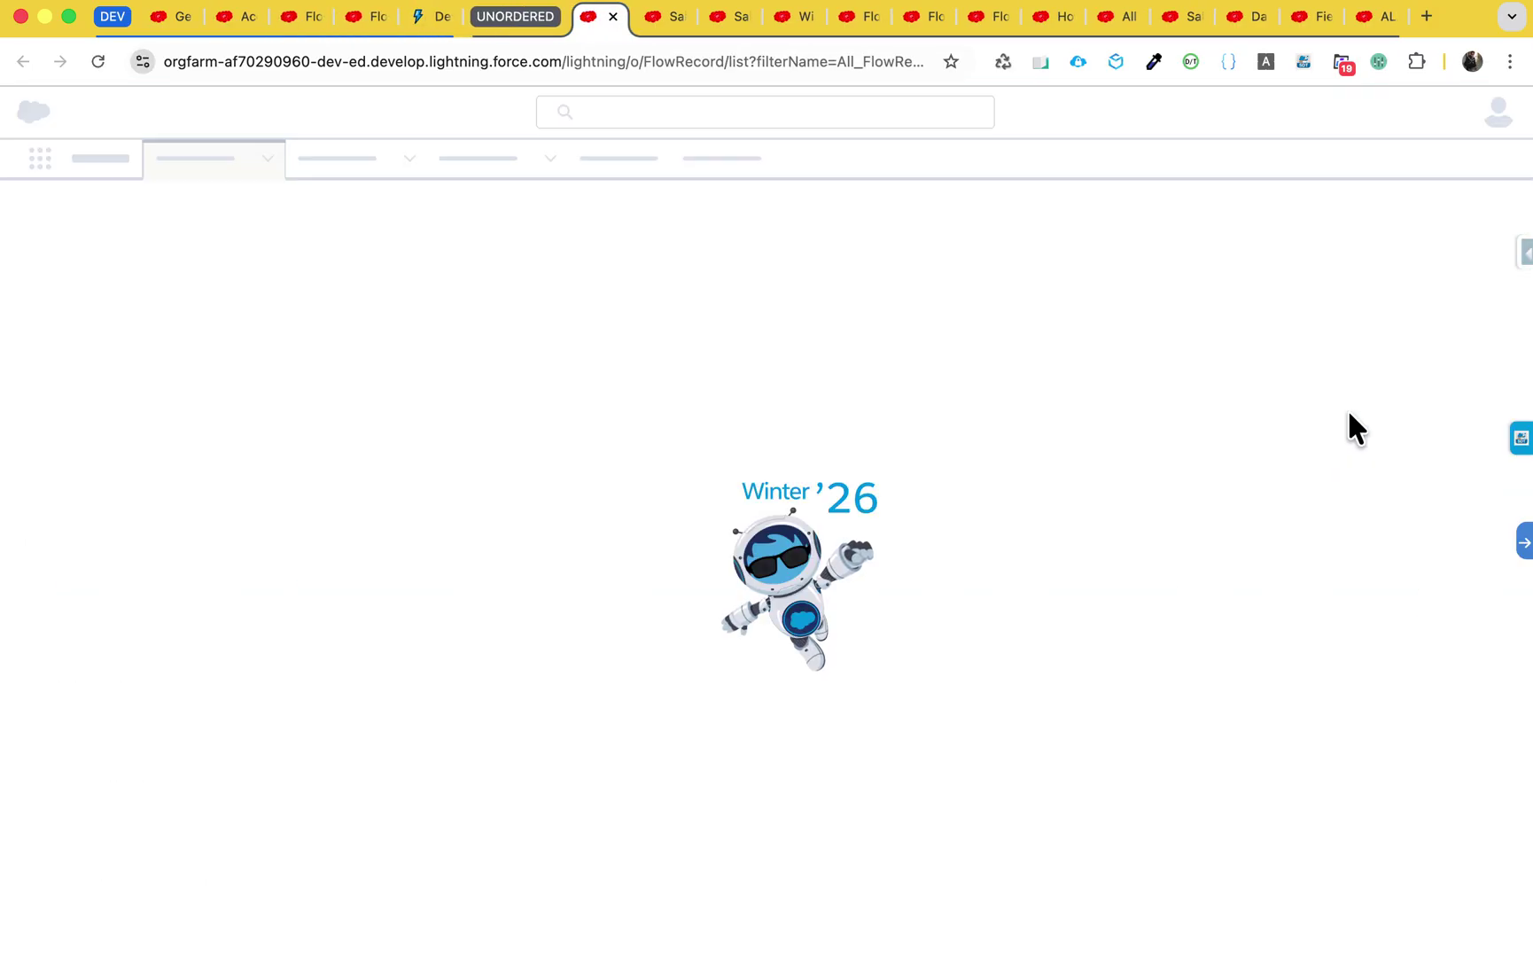